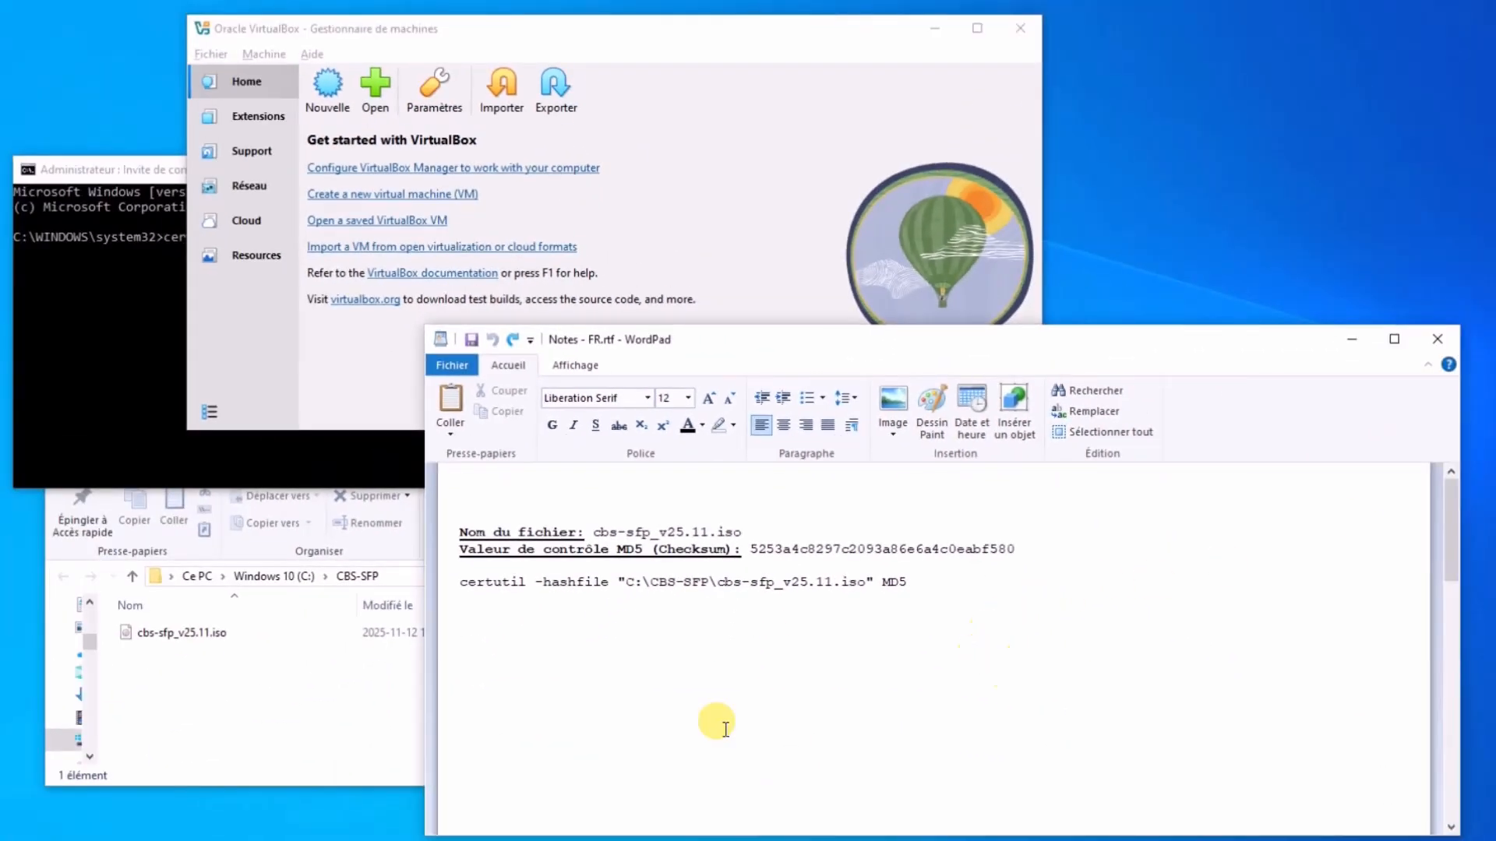
Check the VirtualBox version in the About information, highlighting the version line, and close the window.
click(376, 700)
click(712, 174)
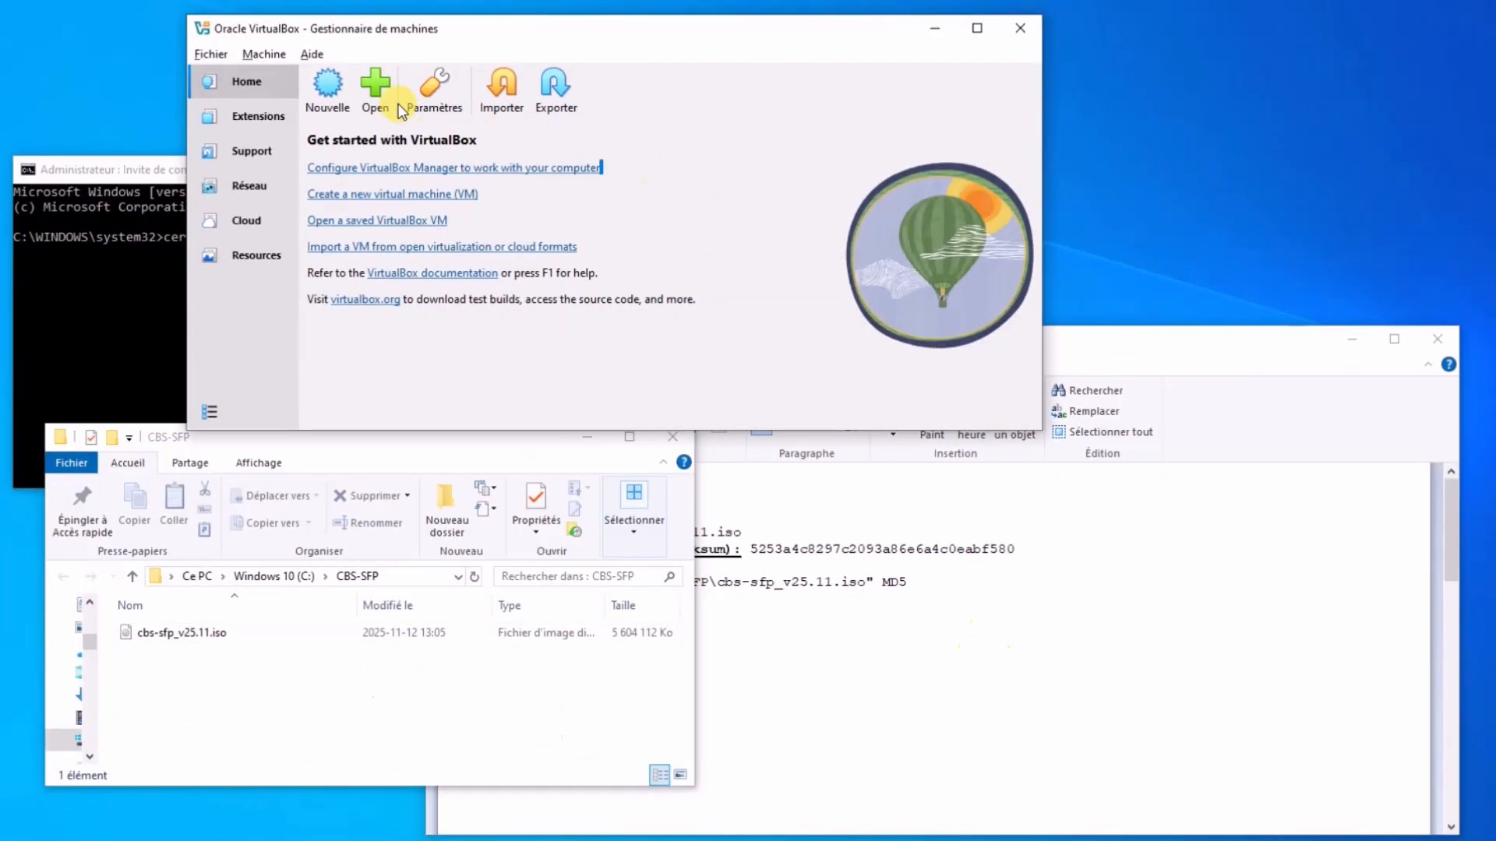
click(312, 54)
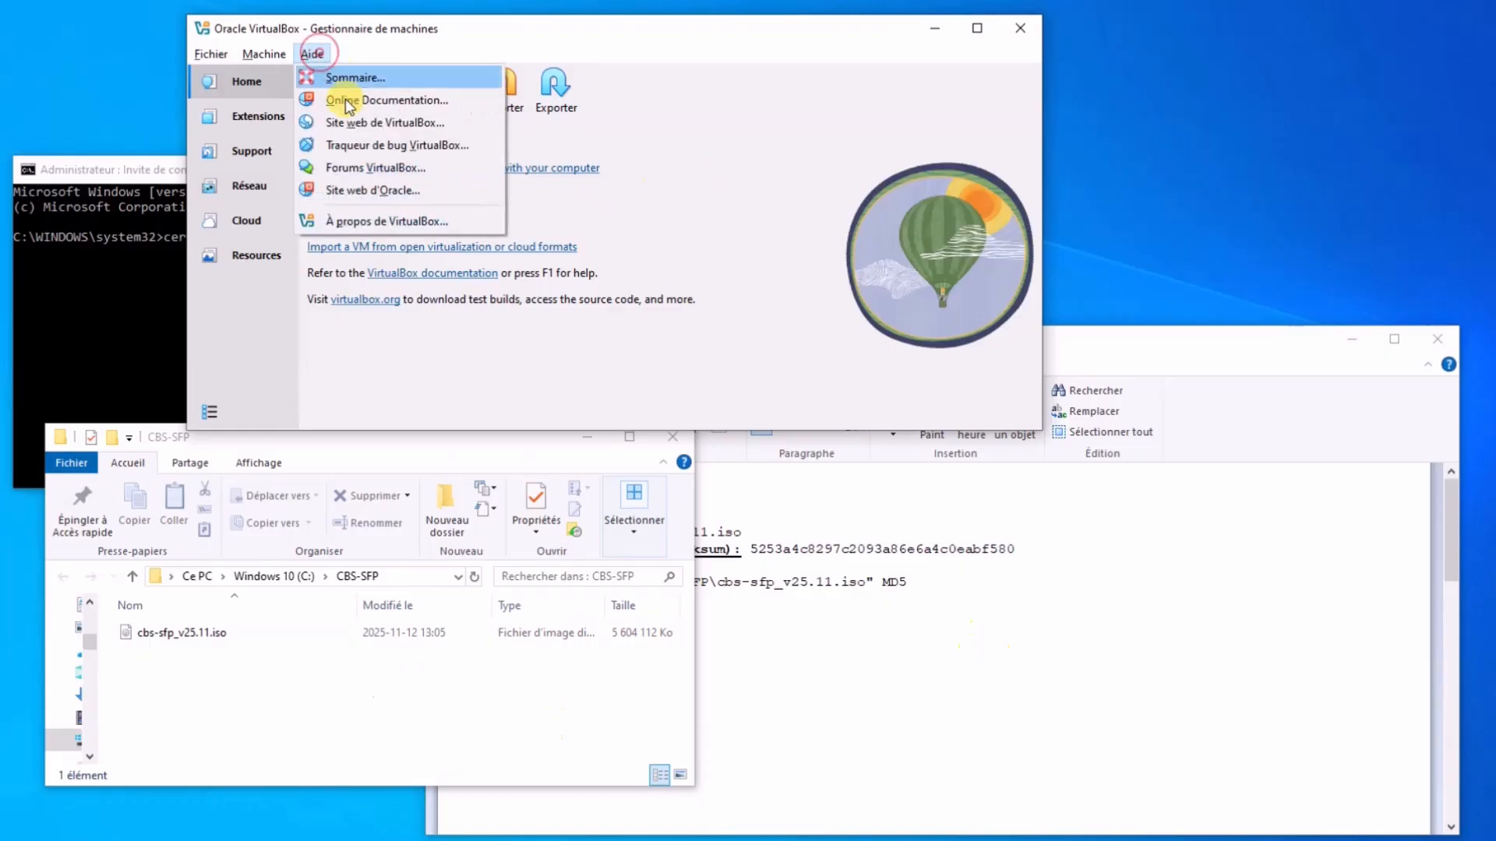
click(381, 221)
drag(891, 402, 685, 387)
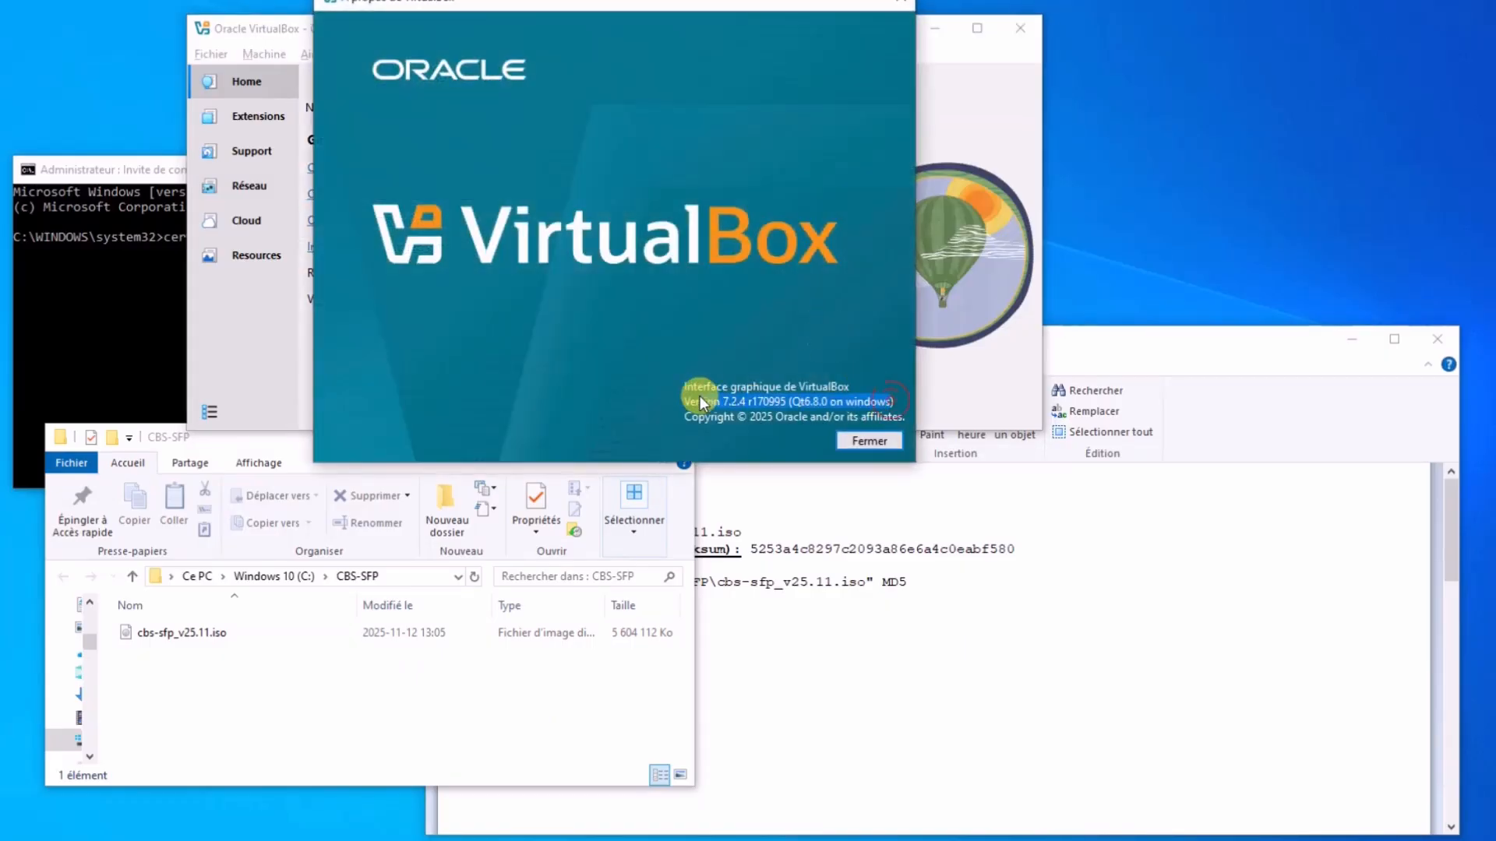
click(869, 441)
Run the prepared certutil -hashfile "C:\CBS-SFP\cbs-sfp_v25.11.iso" MD5 command in the Command Prompt.
click(140, 343)
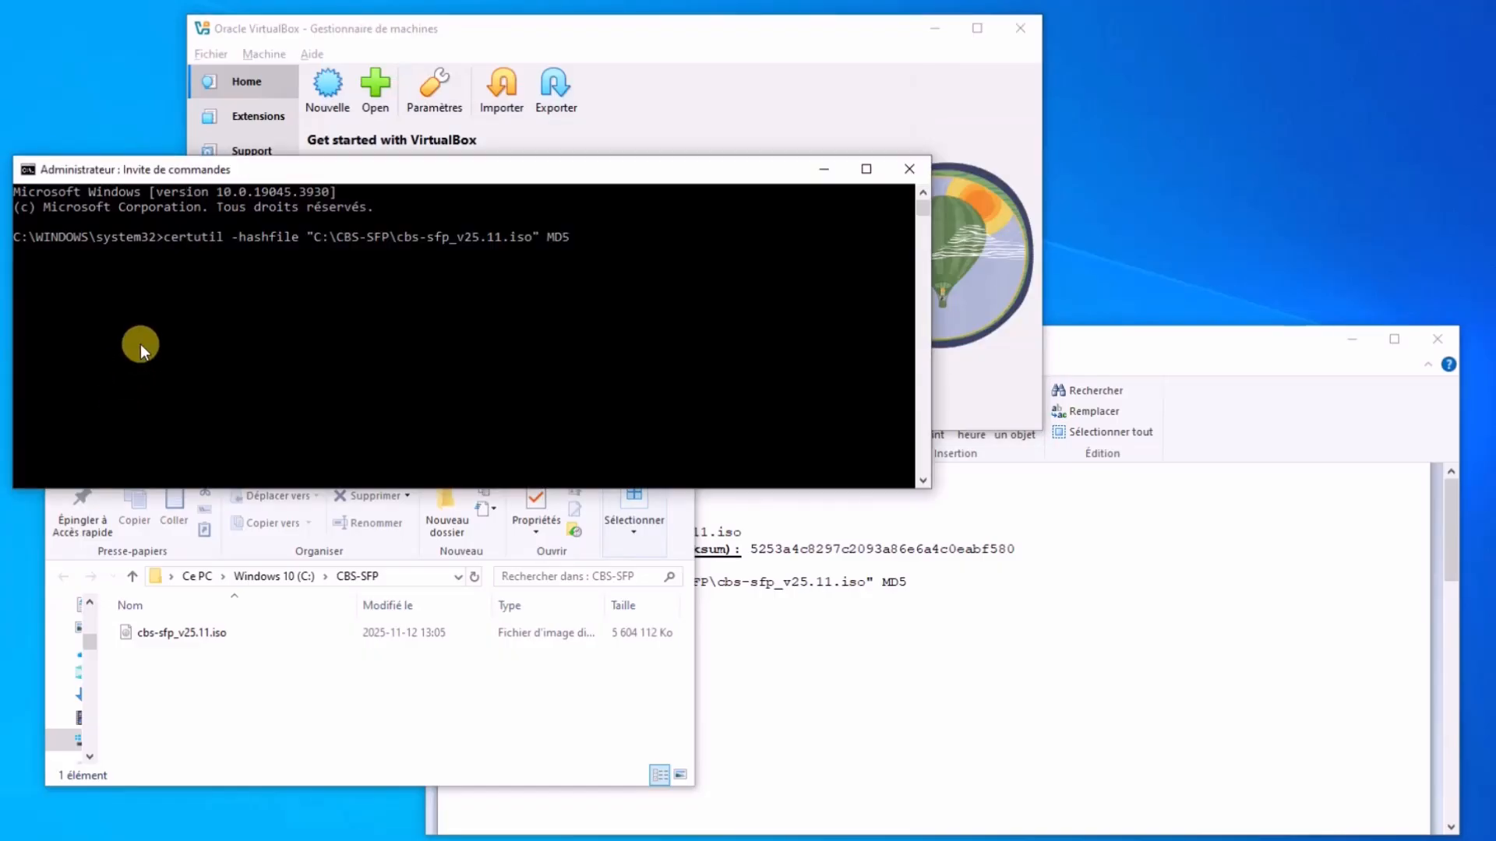
key(Return)
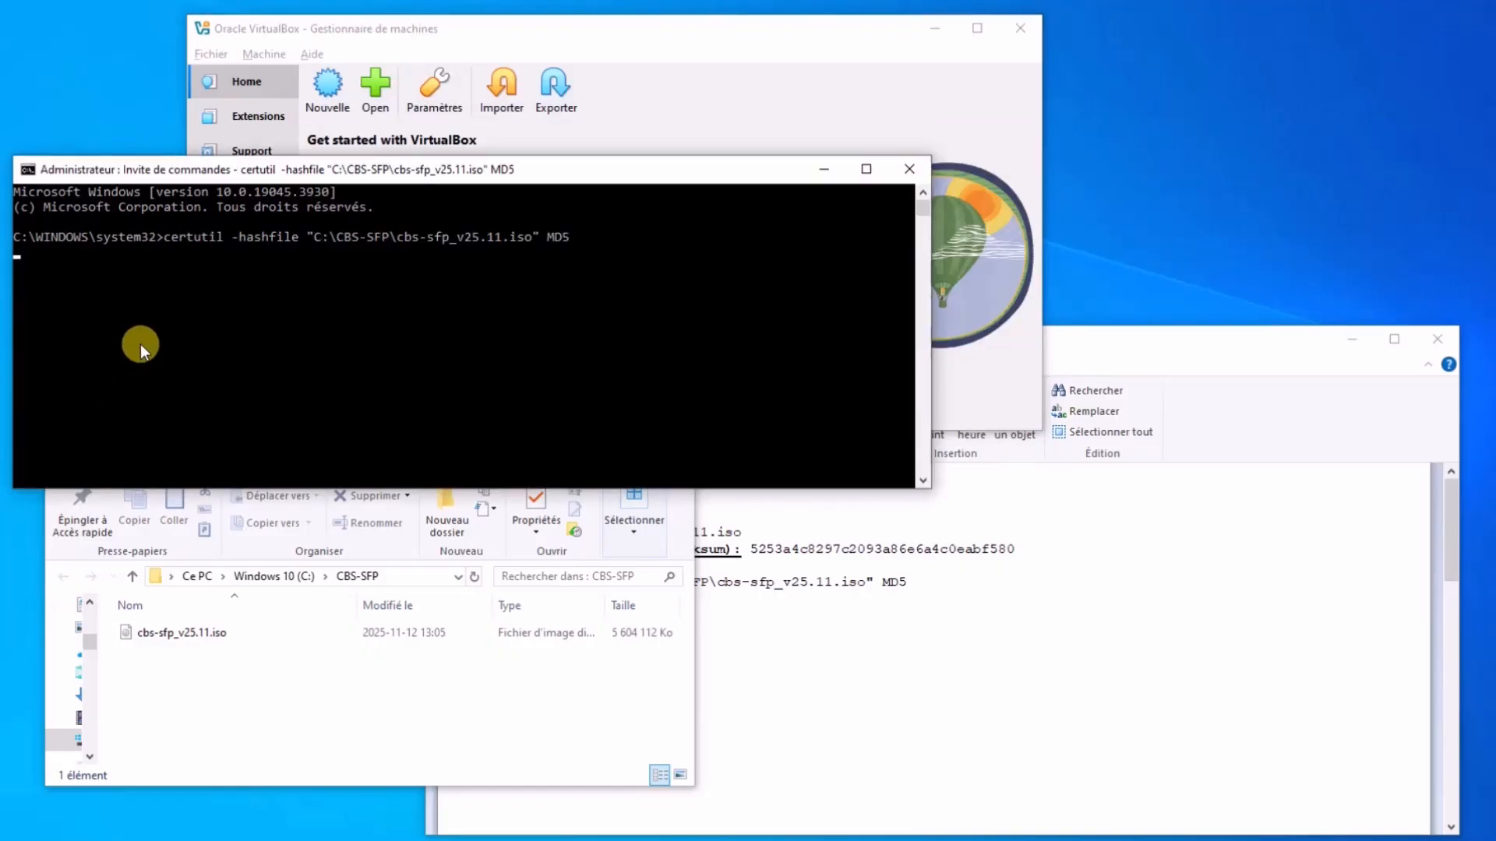
Compare the ISO path in the WordPad notes' certutil command with the CBS-SFP folder path and file name in File Explorer.
click(624, 715)
click(900, 664)
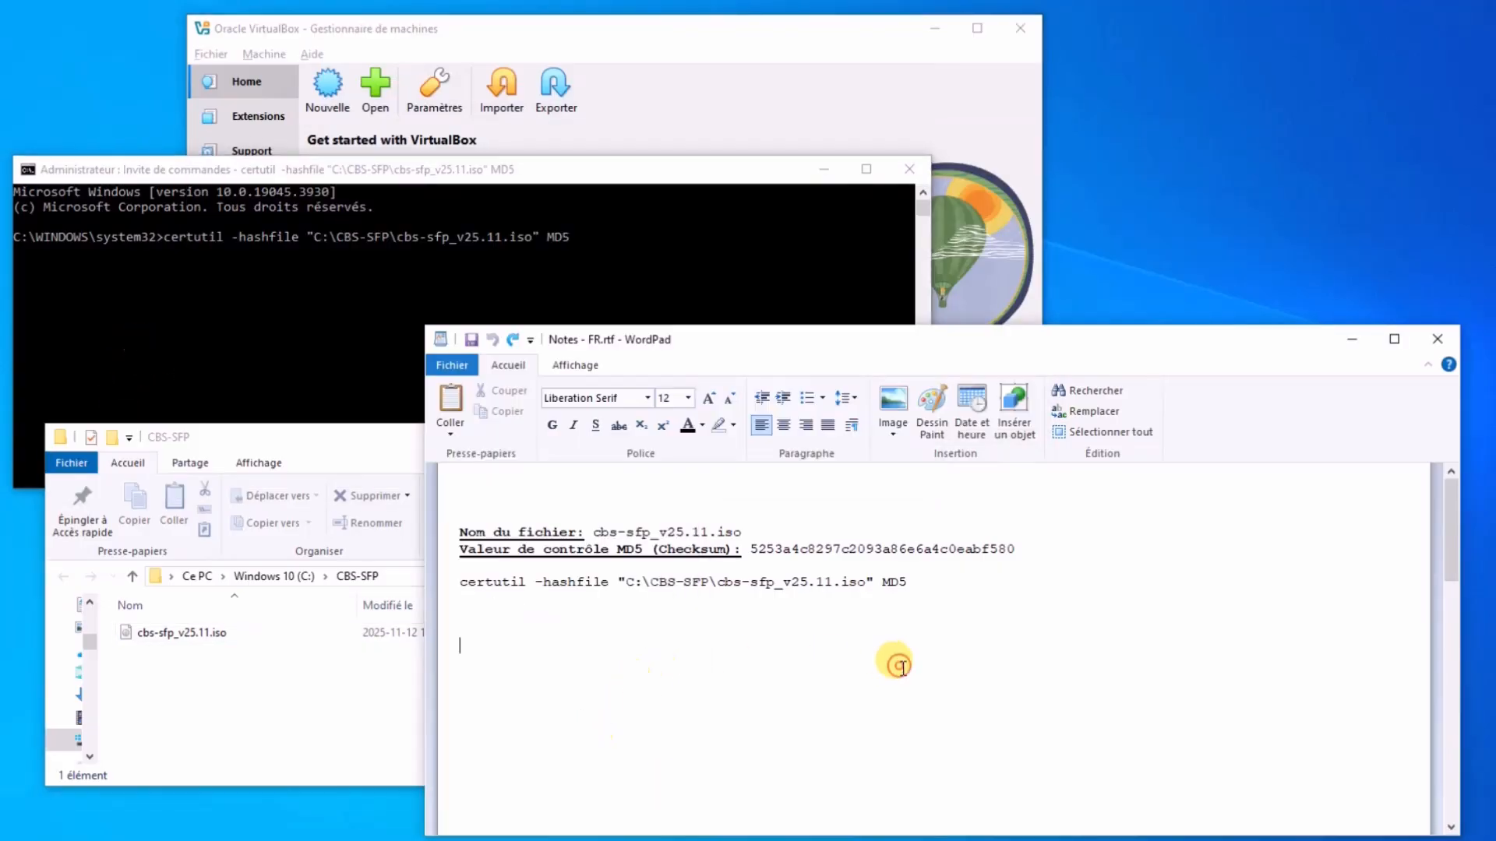
click(857, 581)
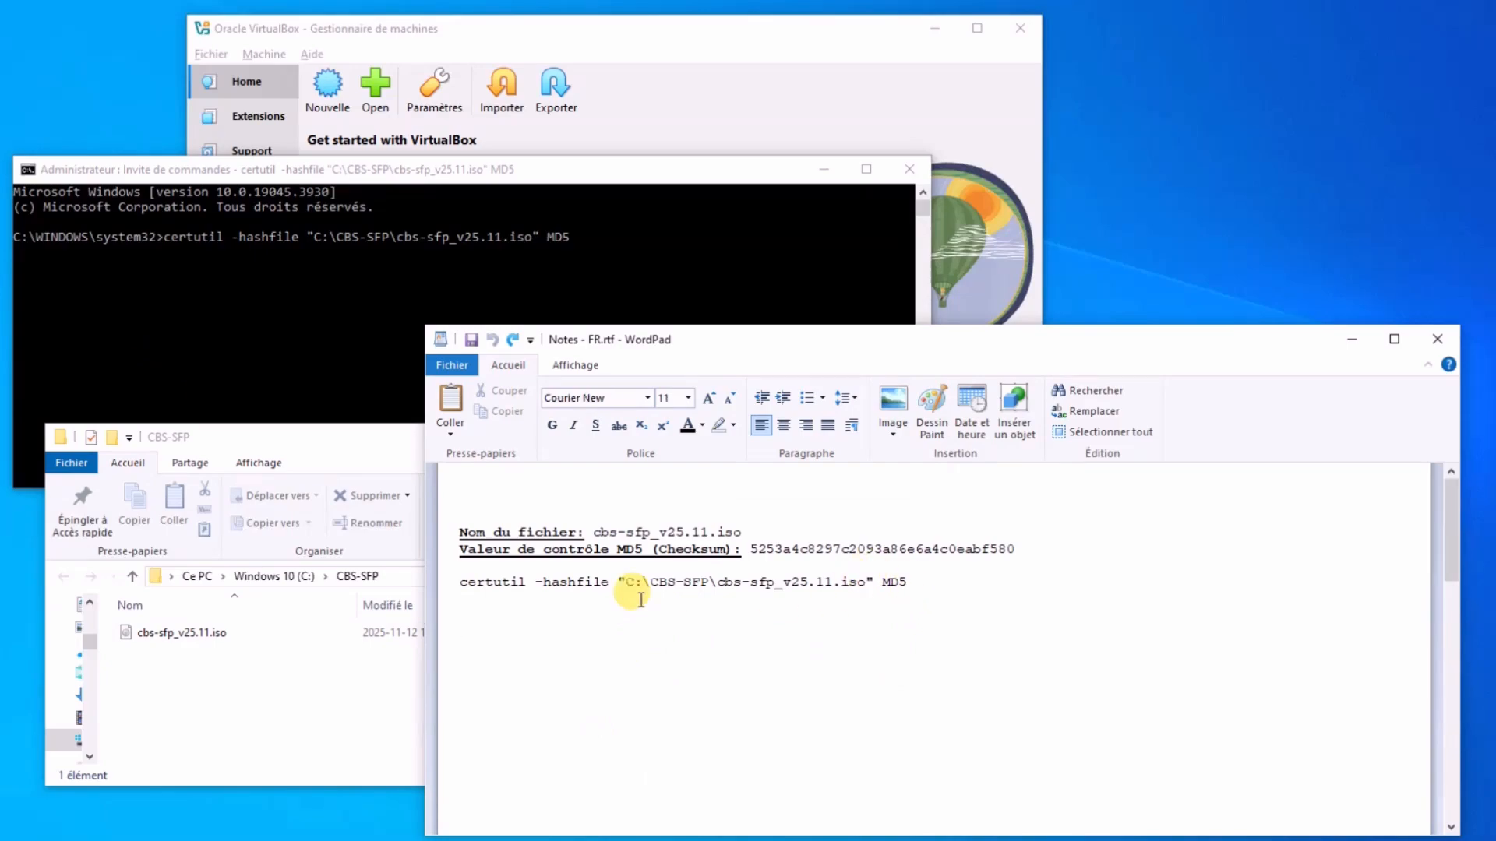
shift+click(620, 581)
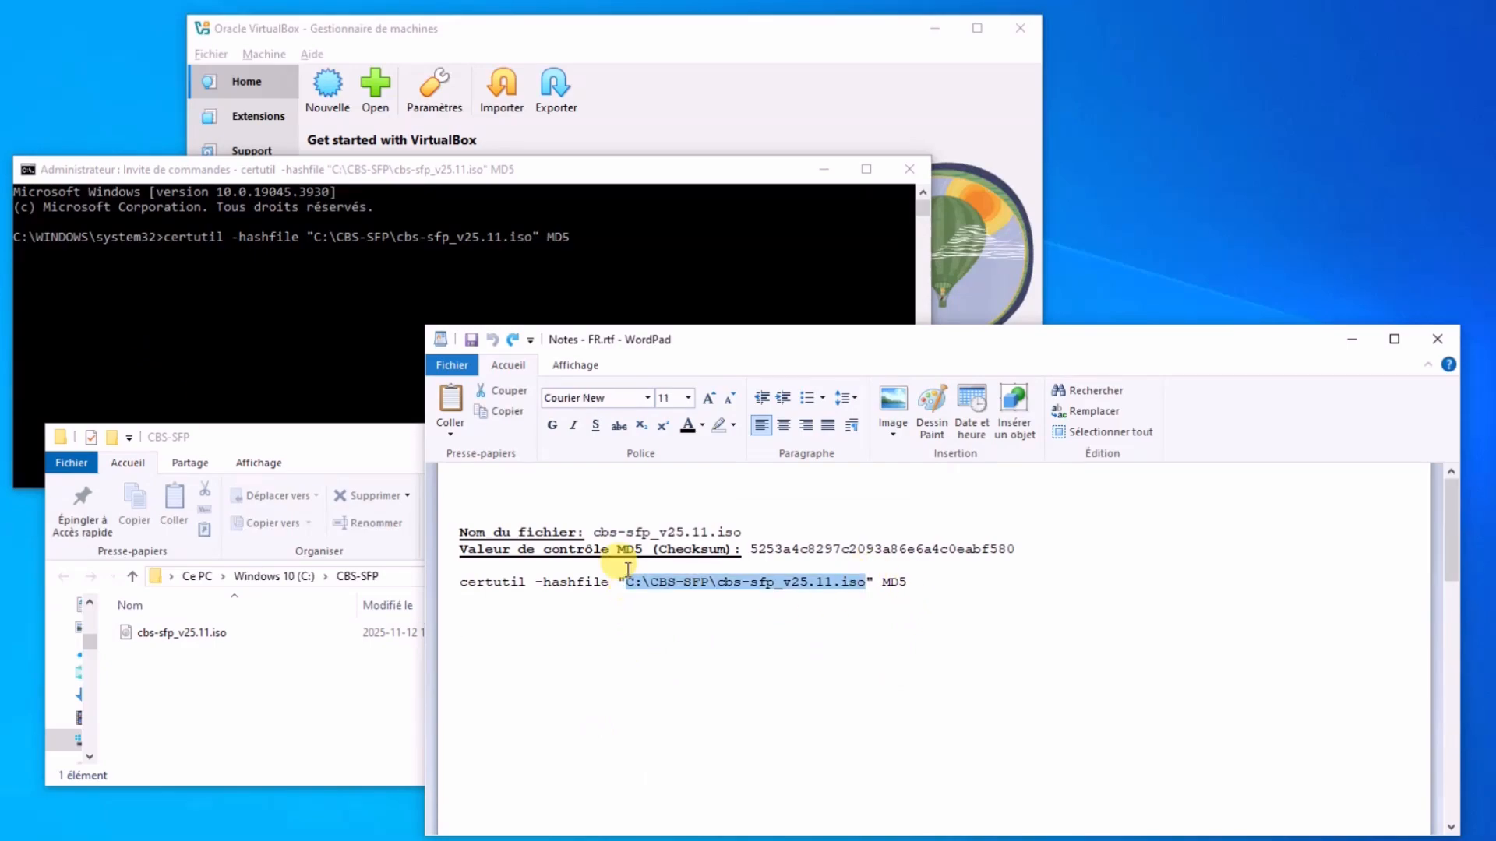
click(365, 456)
click(394, 576)
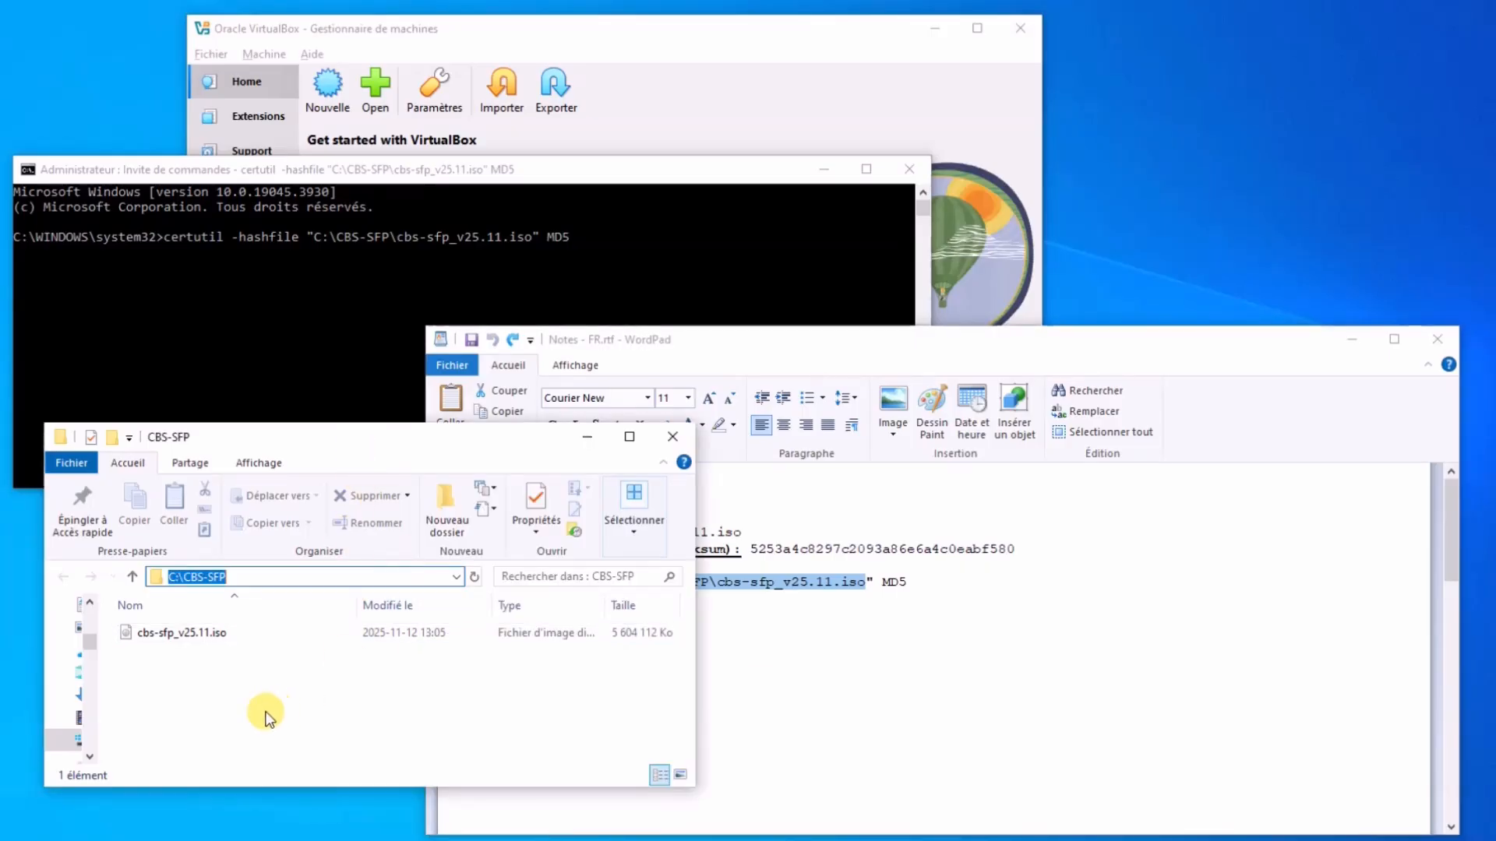
click(195, 634)
click(296, 722)
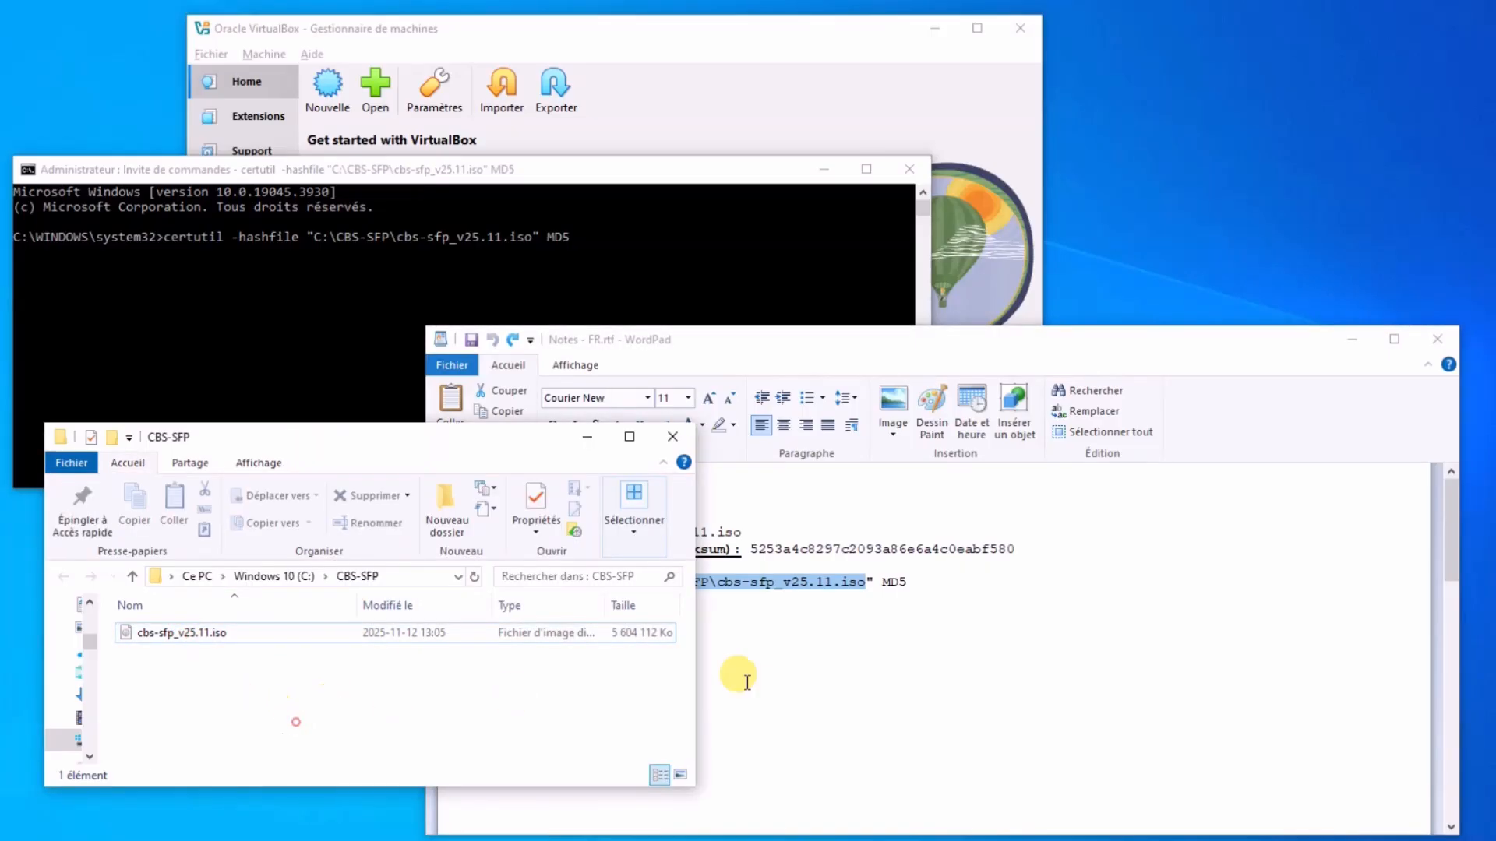
Review the reference MD5 checksum and the full certutil command in the WordPad notes against the command in the Command Prompt.
click(916, 678)
click(951, 609)
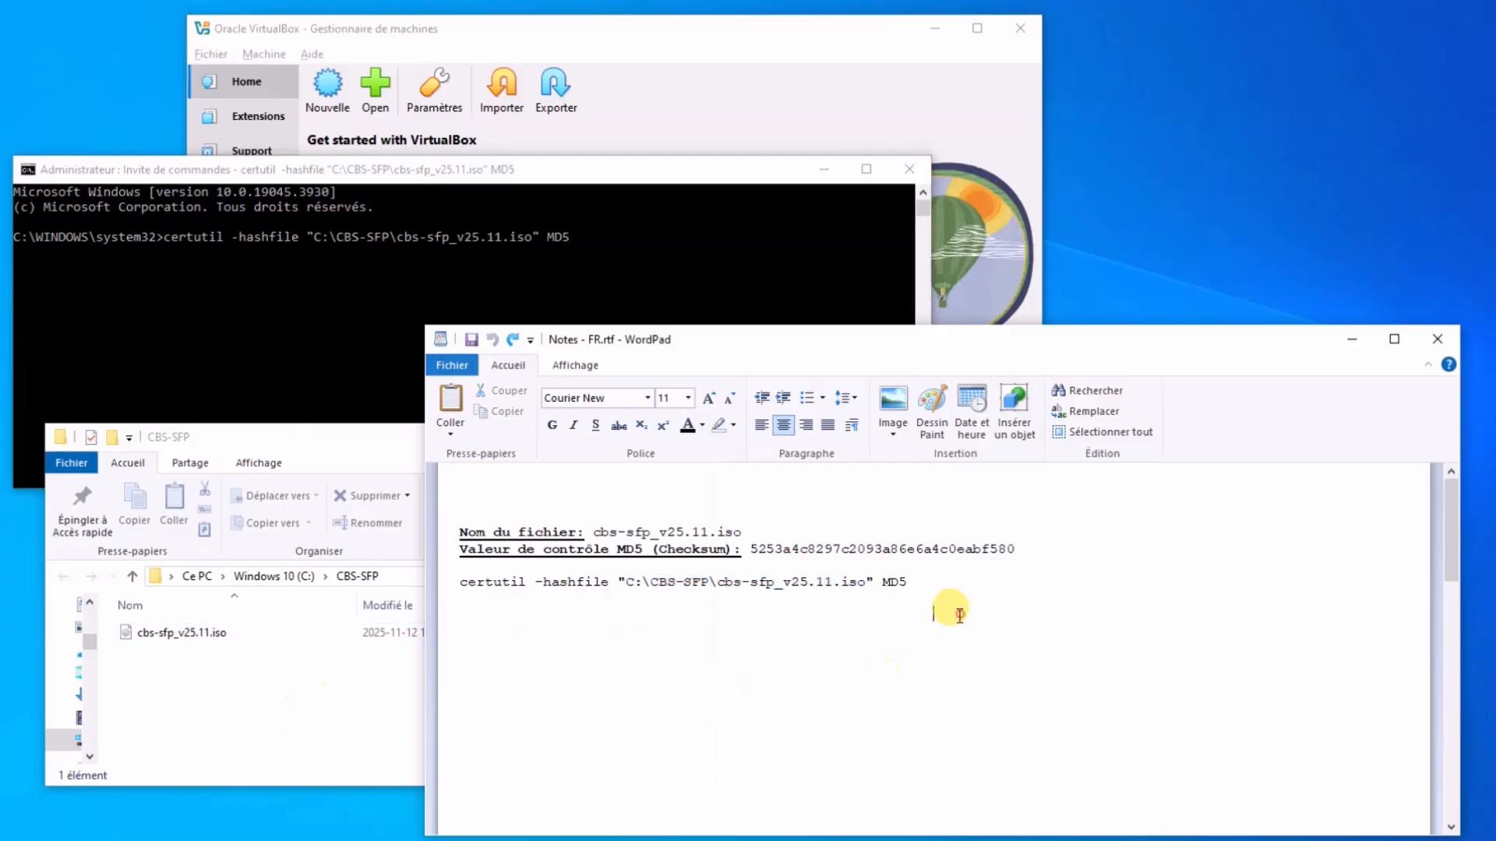
double_click(926, 550)
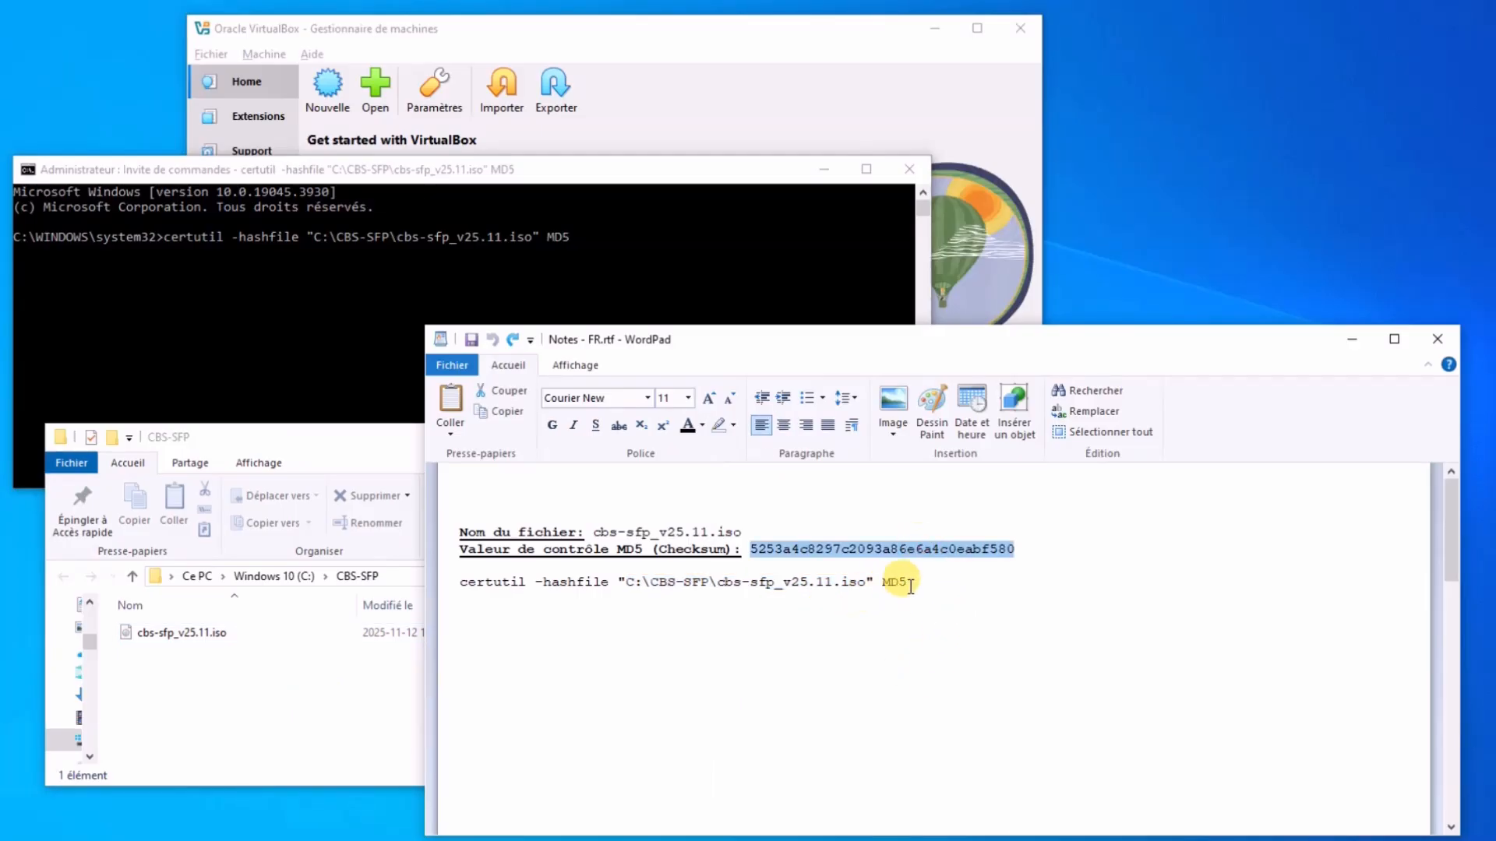
click(906, 582)
shift+click(458, 582)
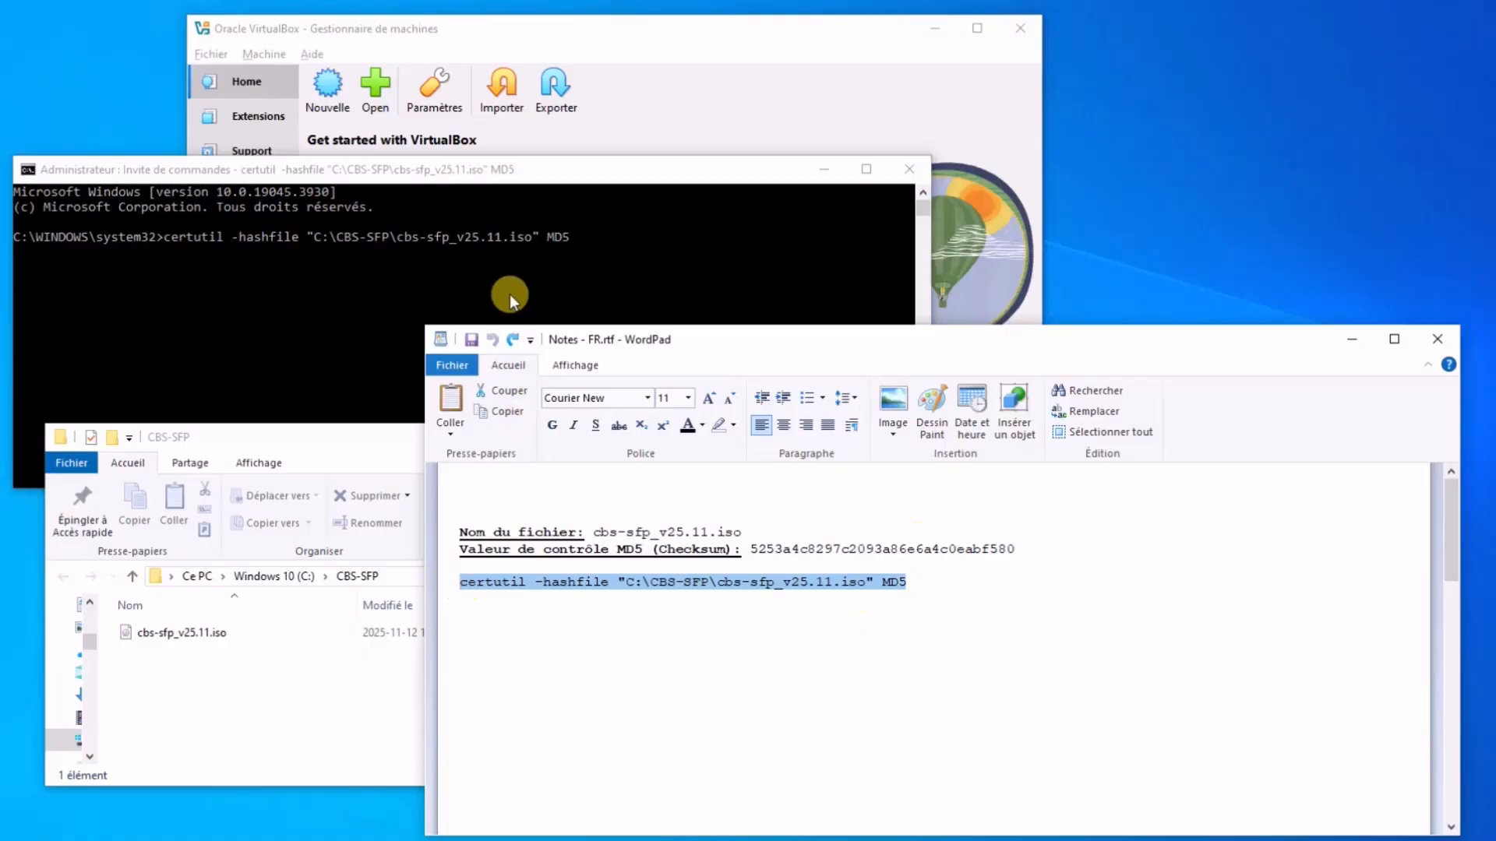
click(548, 264)
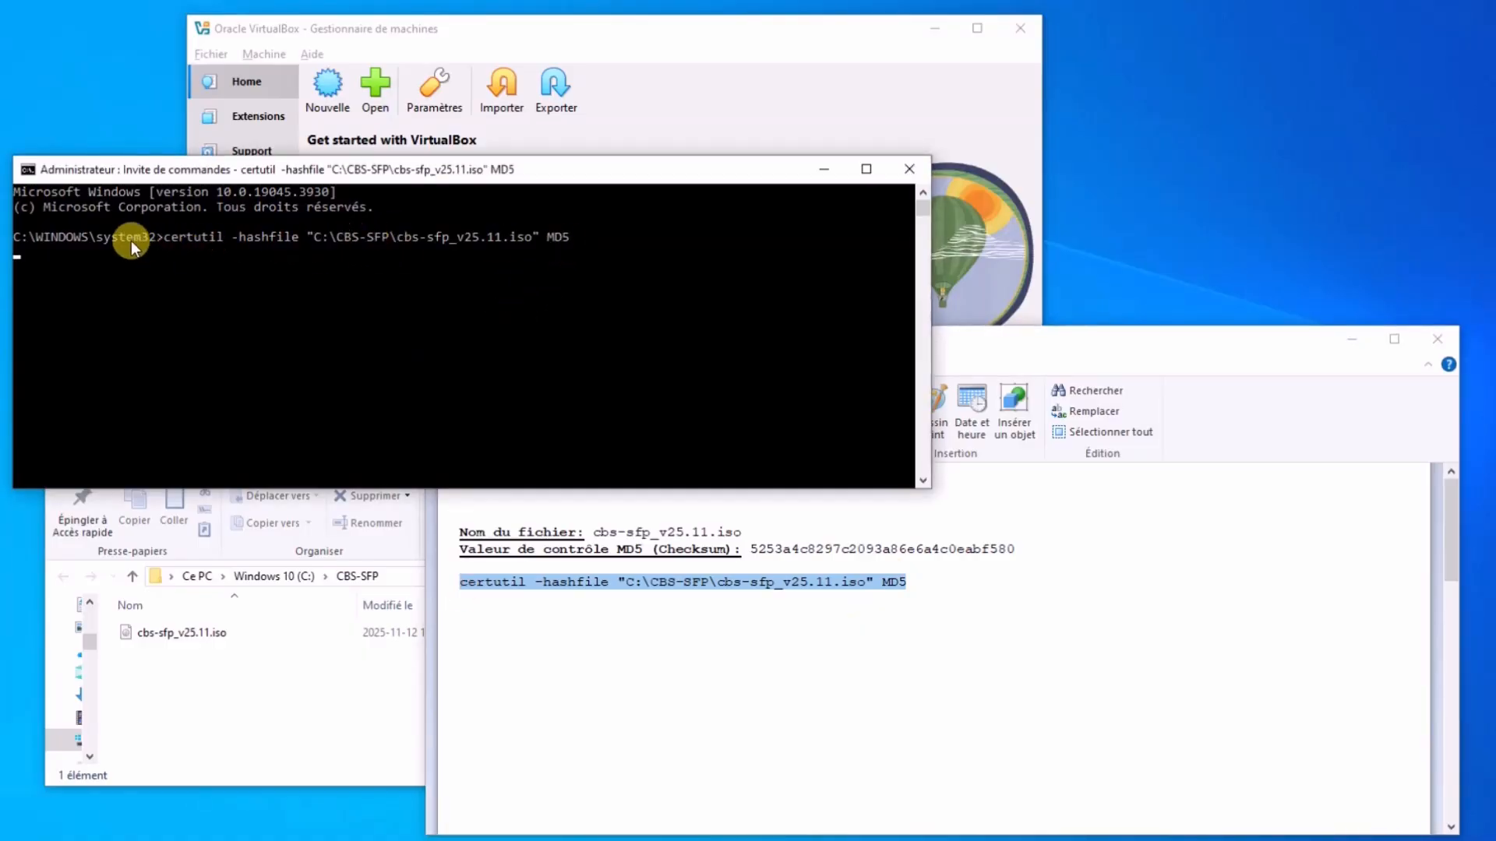
Compare the reference MD5 checksum in the notes with the hash computed in the Command Prompt, and close the Command Prompt.
click(1058, 379)
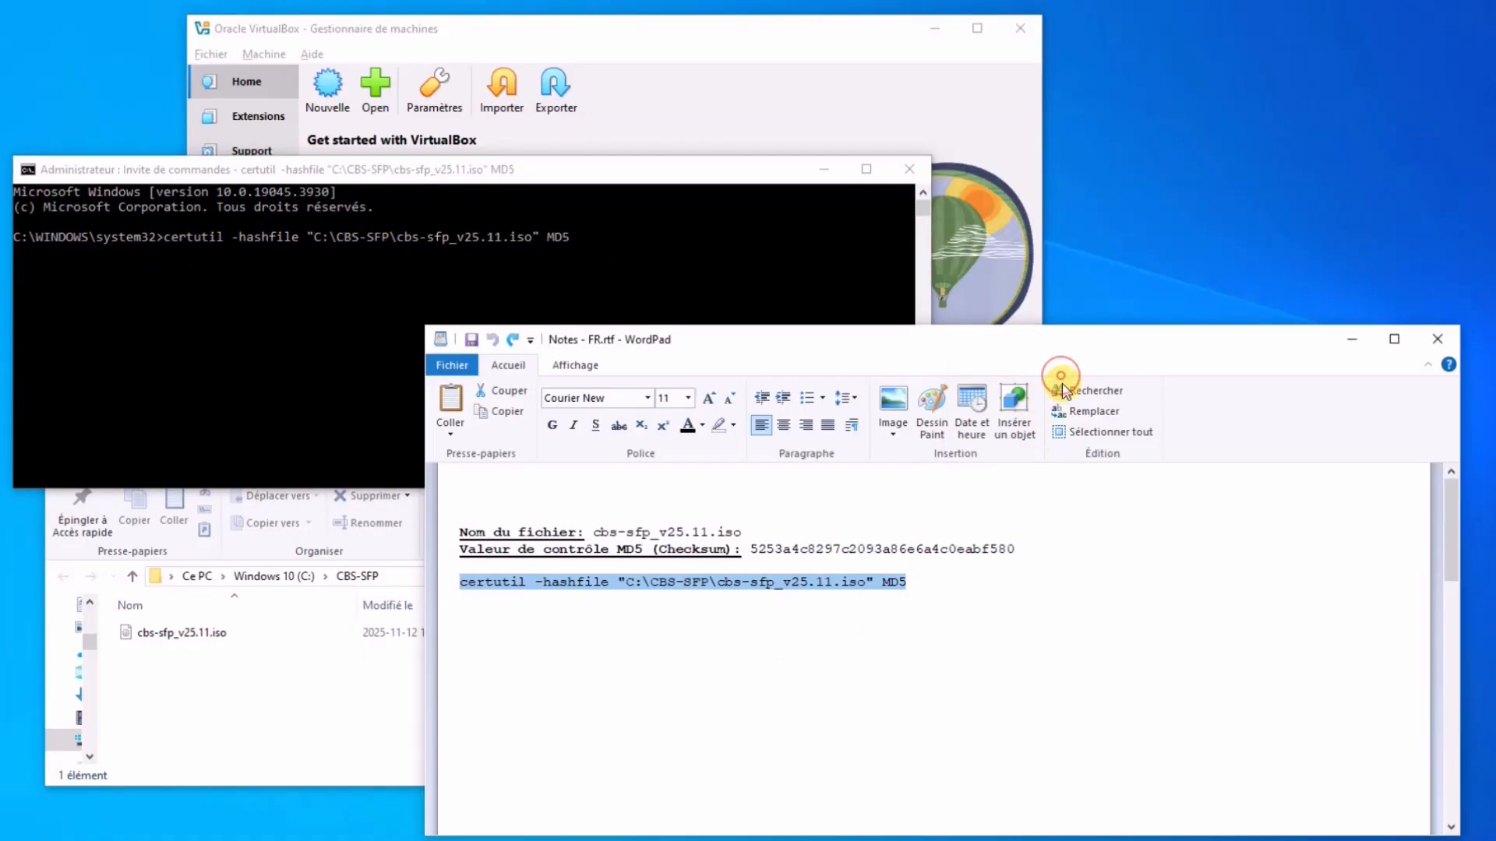
click(1003, 604)
double_click(966, 549)
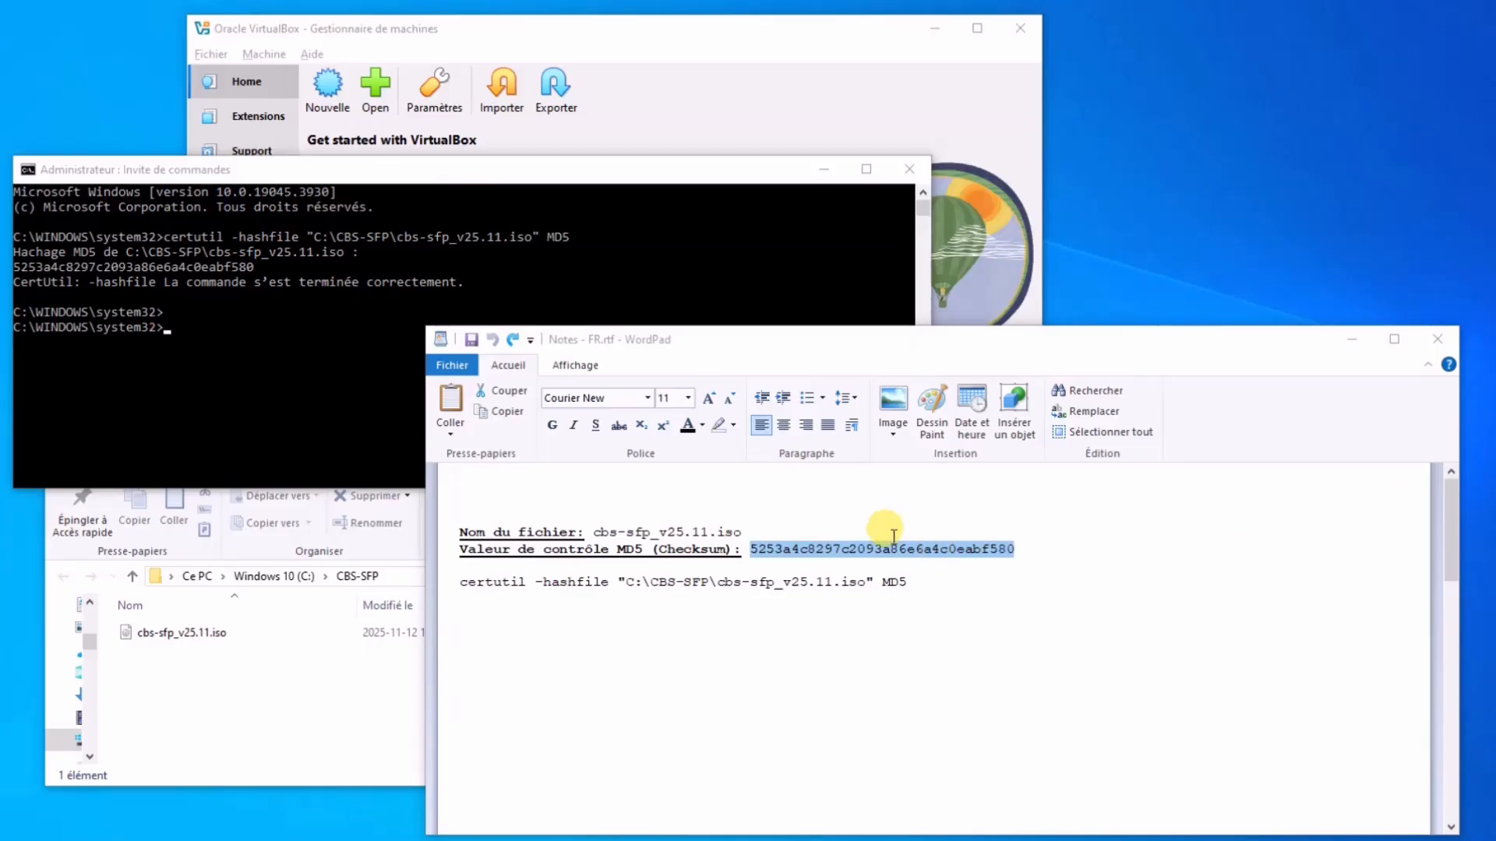
click(231, 264)
double_click(228, 266)
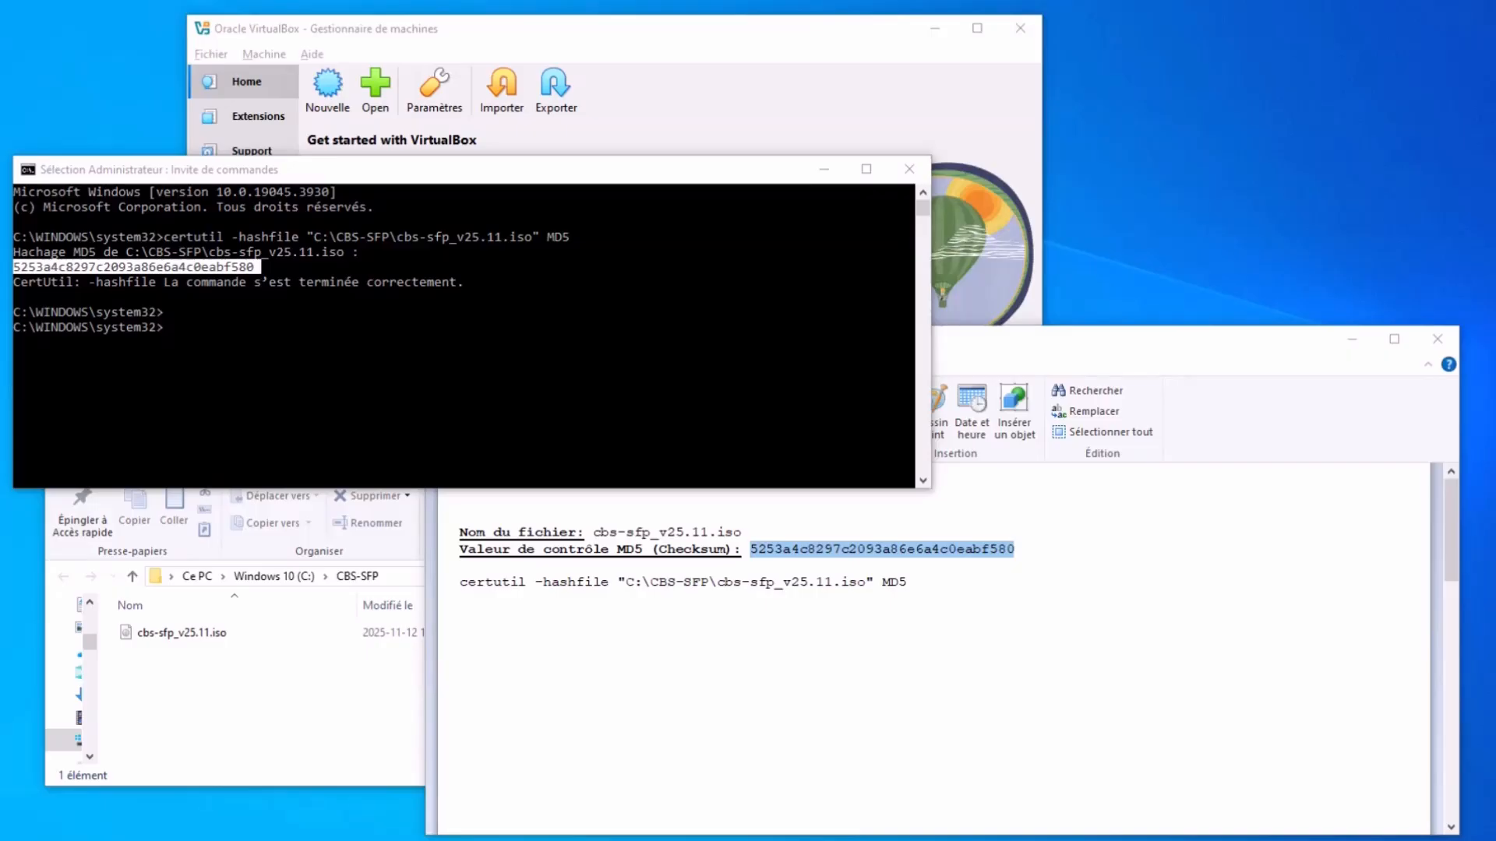
click(908, 169)
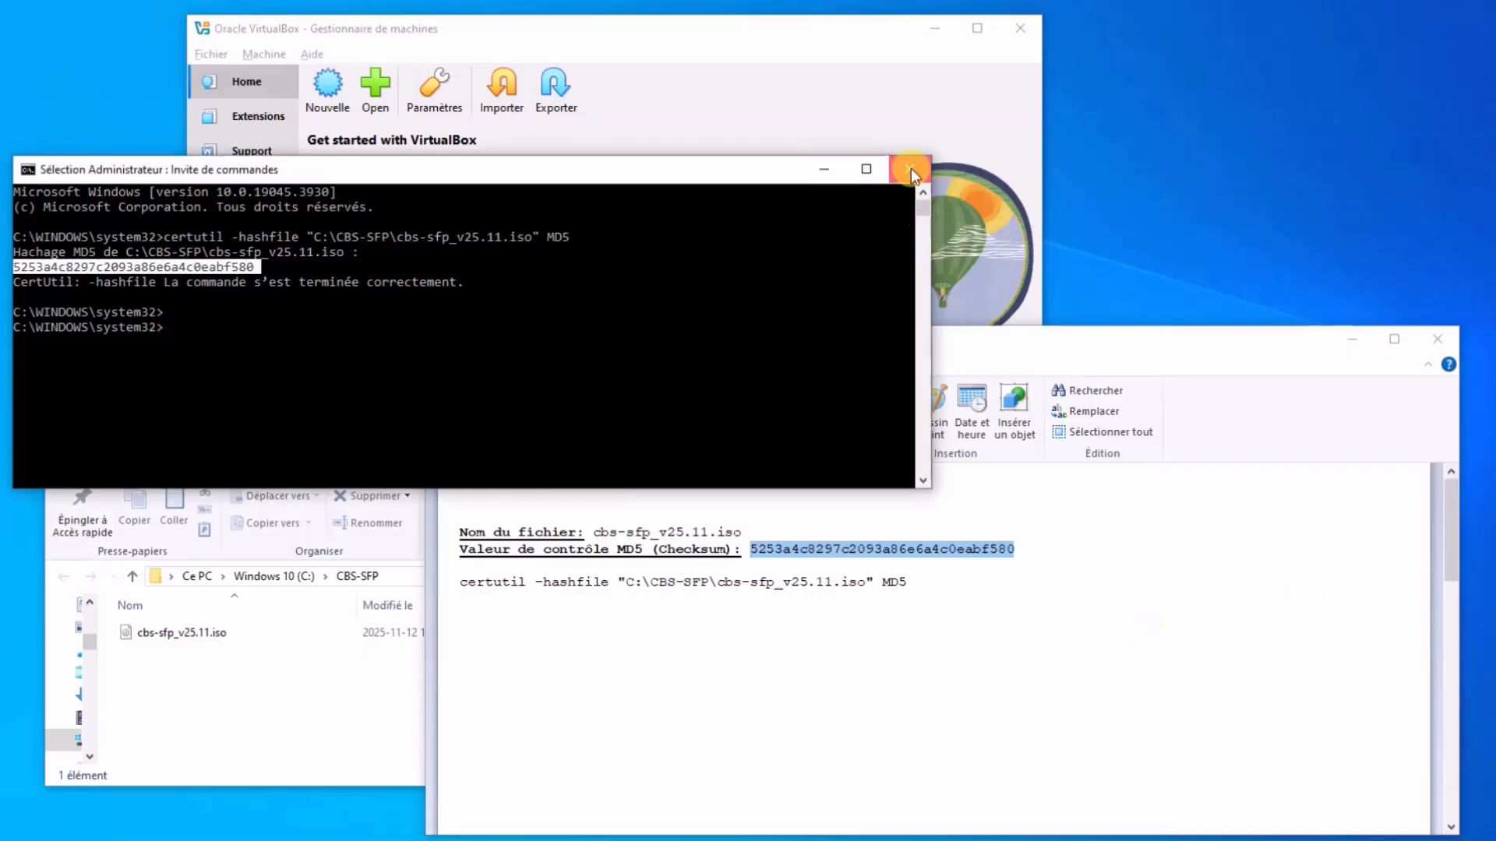
Start a new VirtualBox virtual machine named "Système de Facturation" with C:\CBS-SFP\cbs-sfp_v25.11.iso as its ISO image.
click(327, 82)
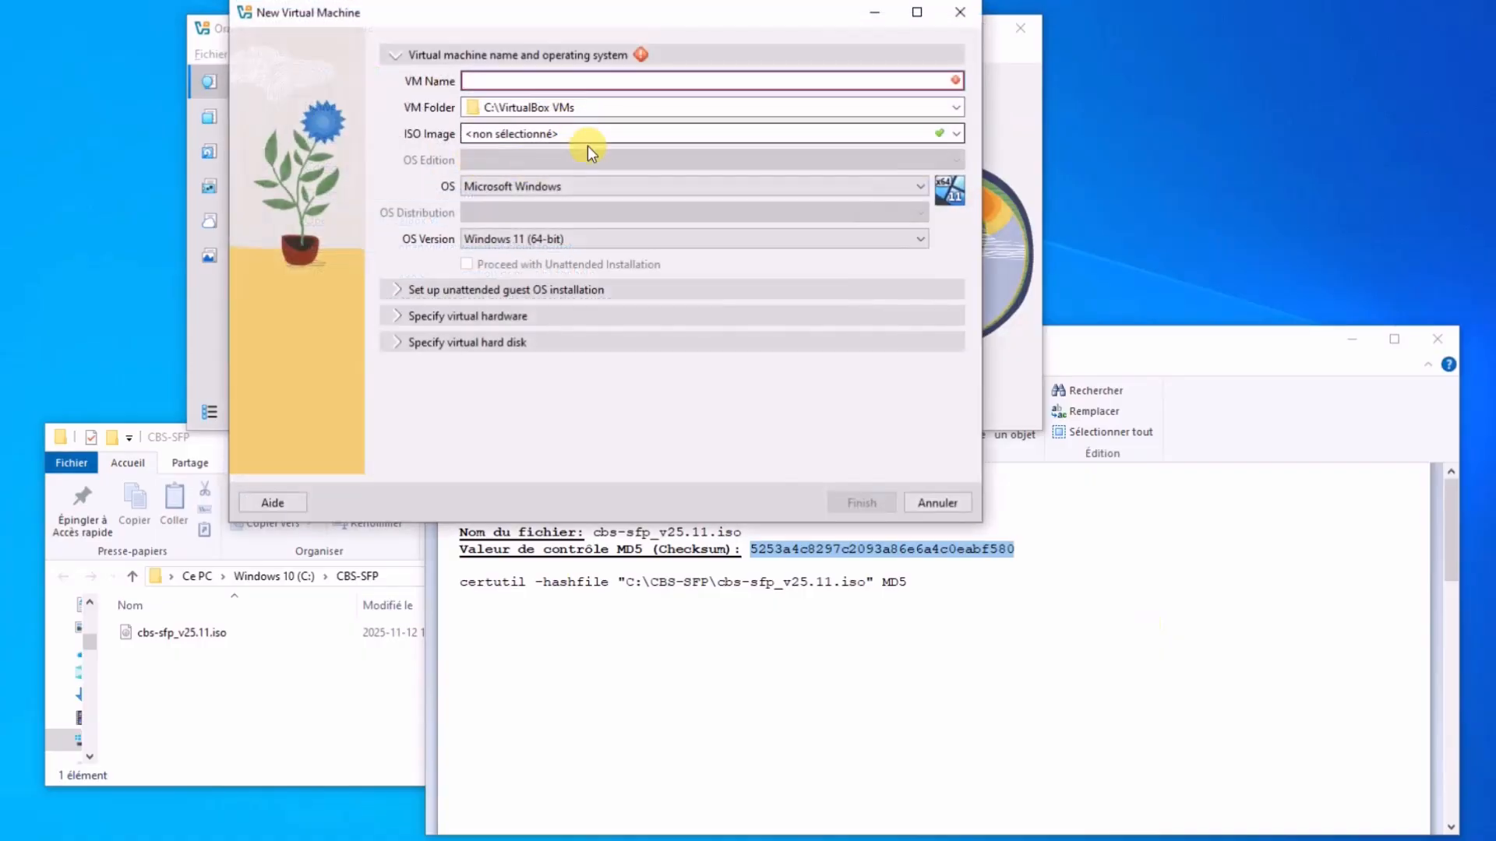
text(Système de Facturation)
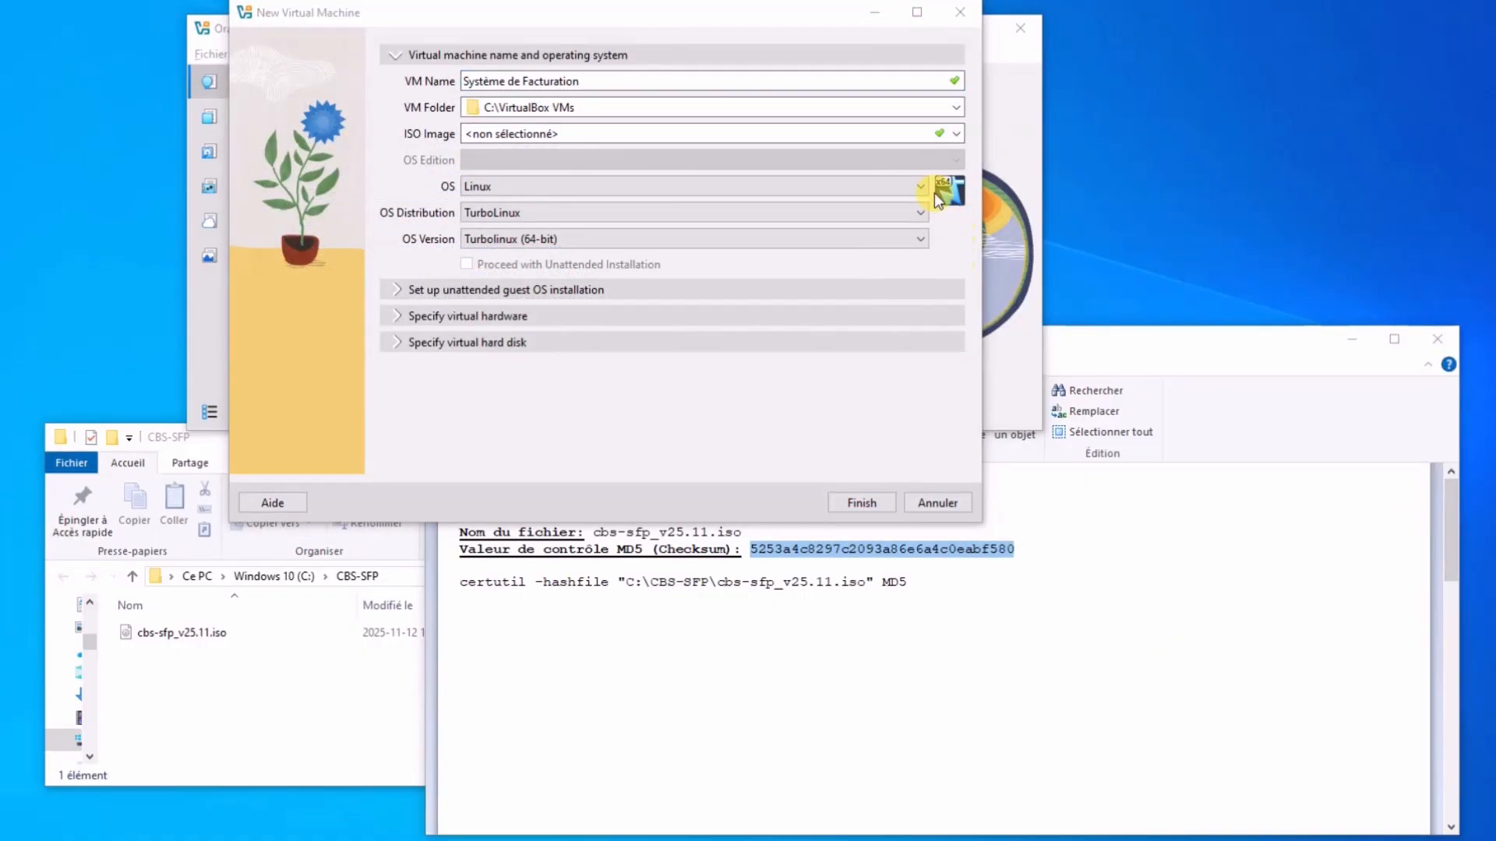
click(955, 133)
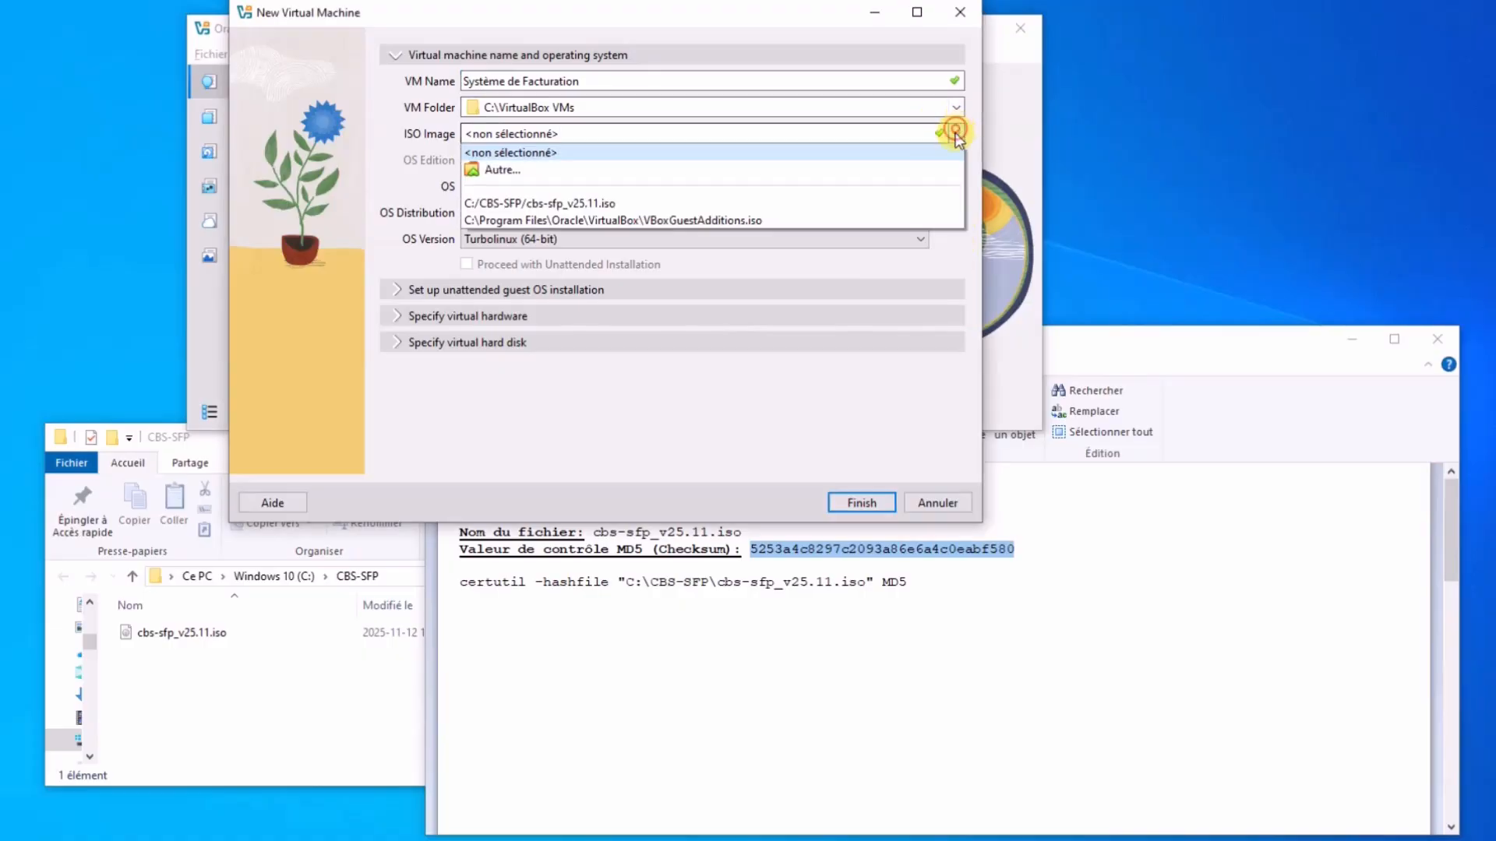
click(860, 202)
Set the virtual machine's OS distribution to Linux 2.6.
click(719, 210)
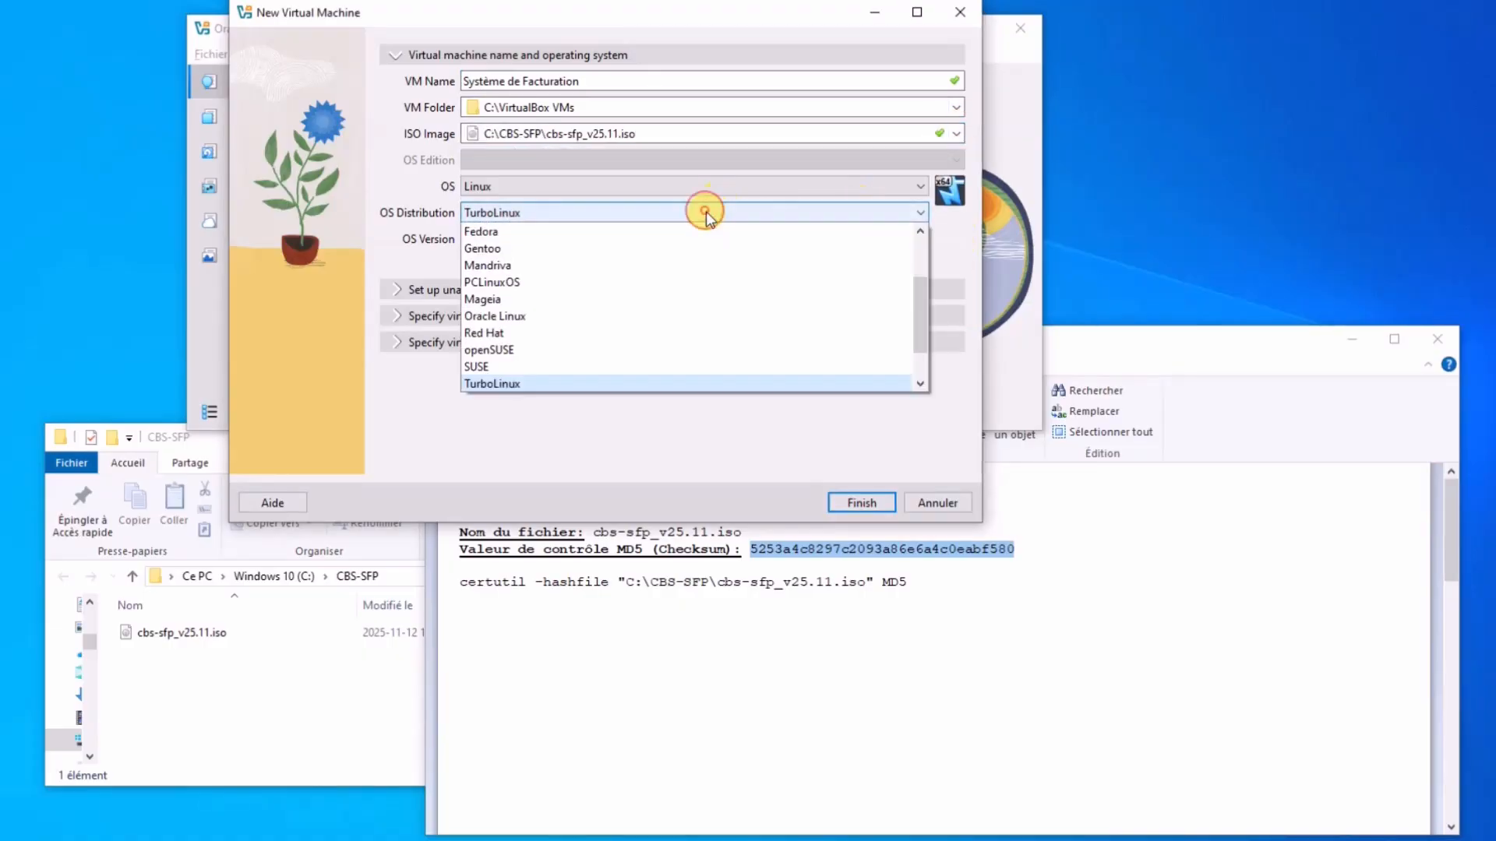
scroll(647, 311, up, 3)
click(623, 260)
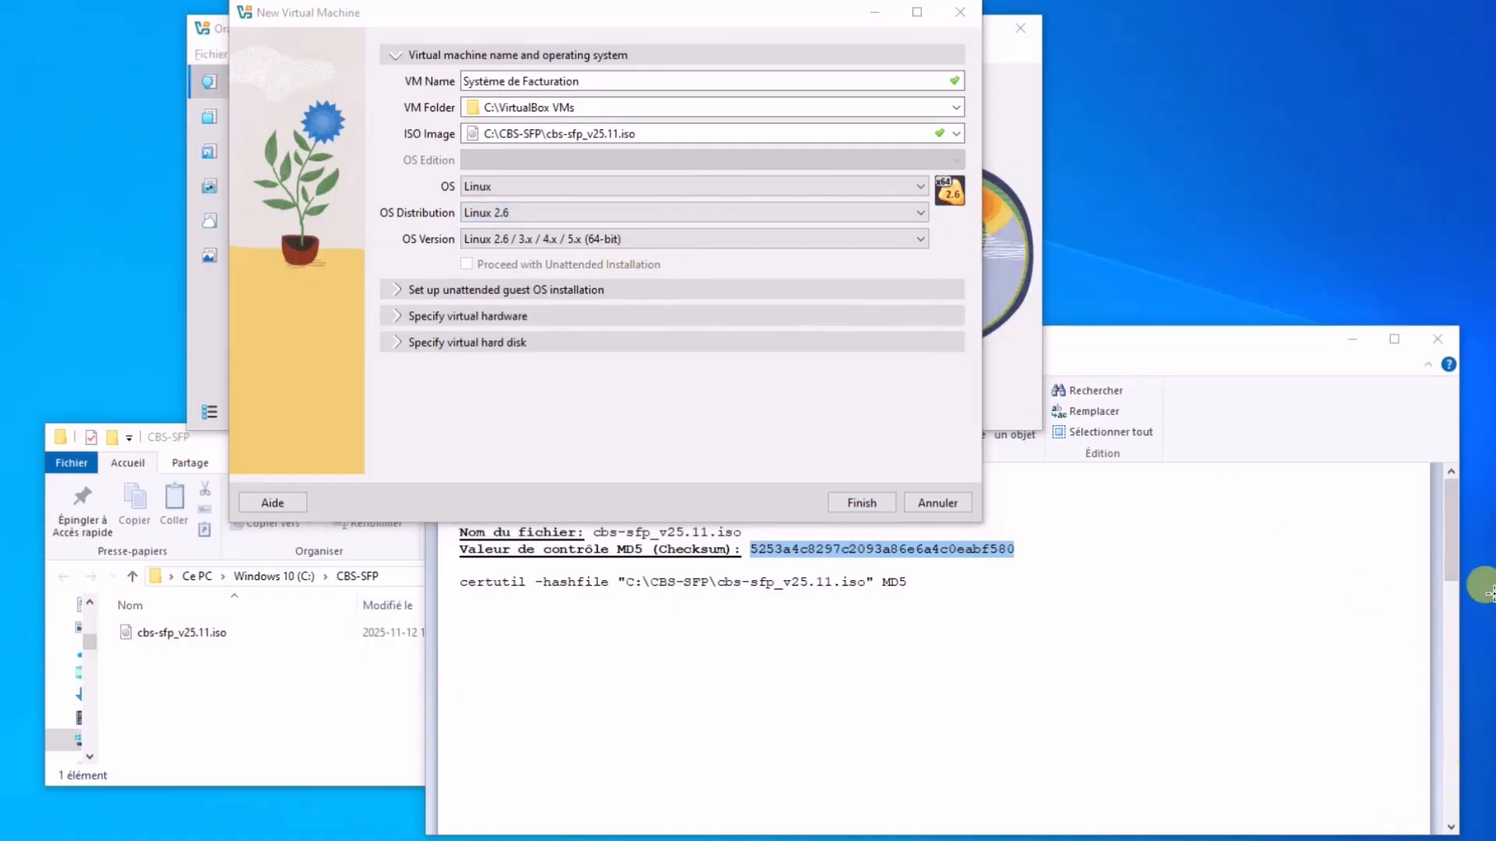
mouse_move(974, 253)
mouse_down()
mouse_move(399, 207)
mouse_move(376, 171)
mouse_up()
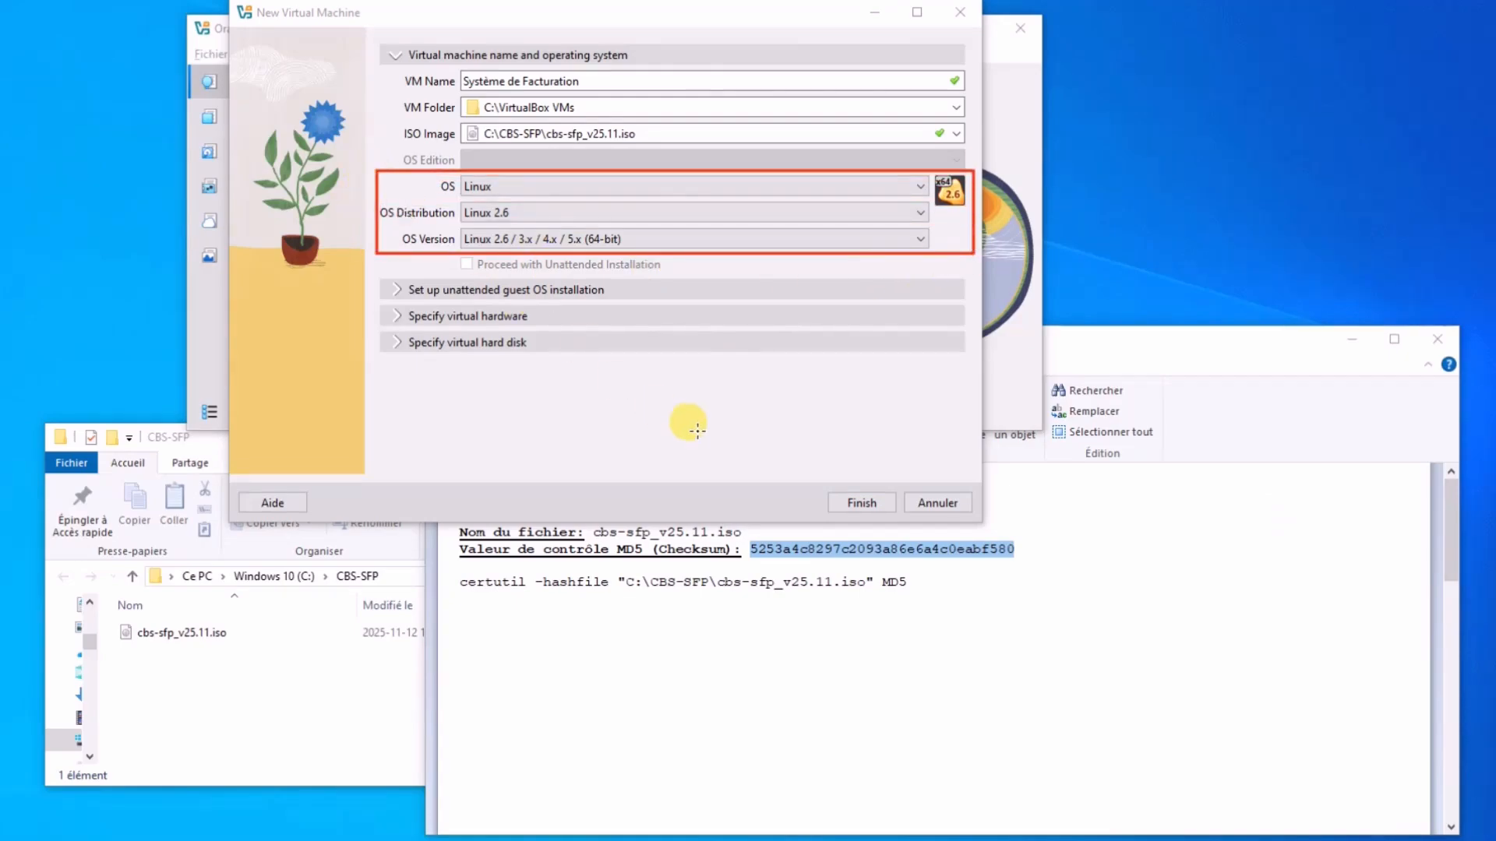
key(Escape)
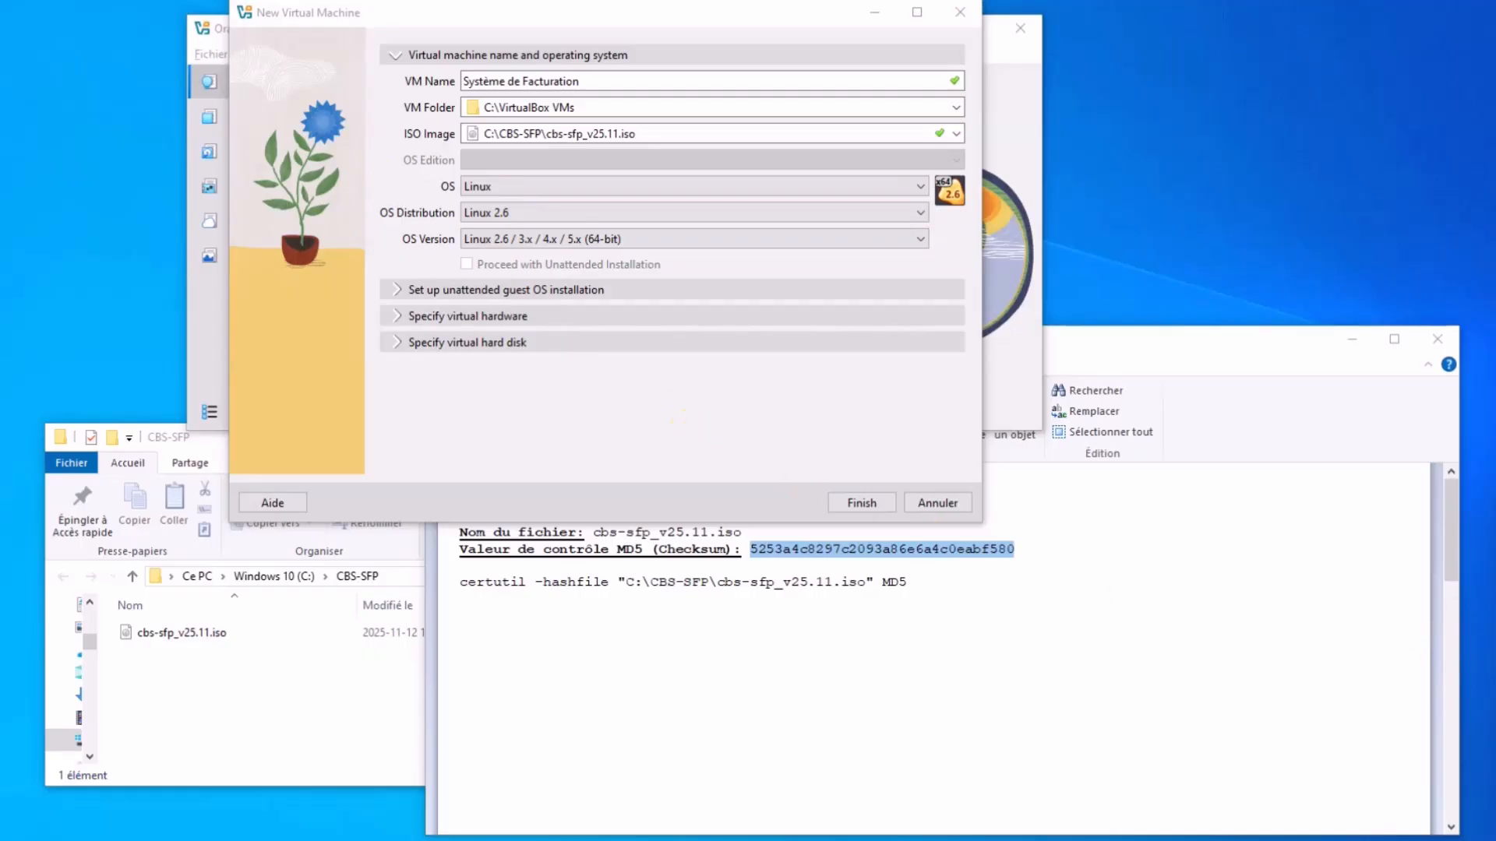
Set the virtual hardware to 6144 MB of base memory and 2 CPUs.
click(397, 317)
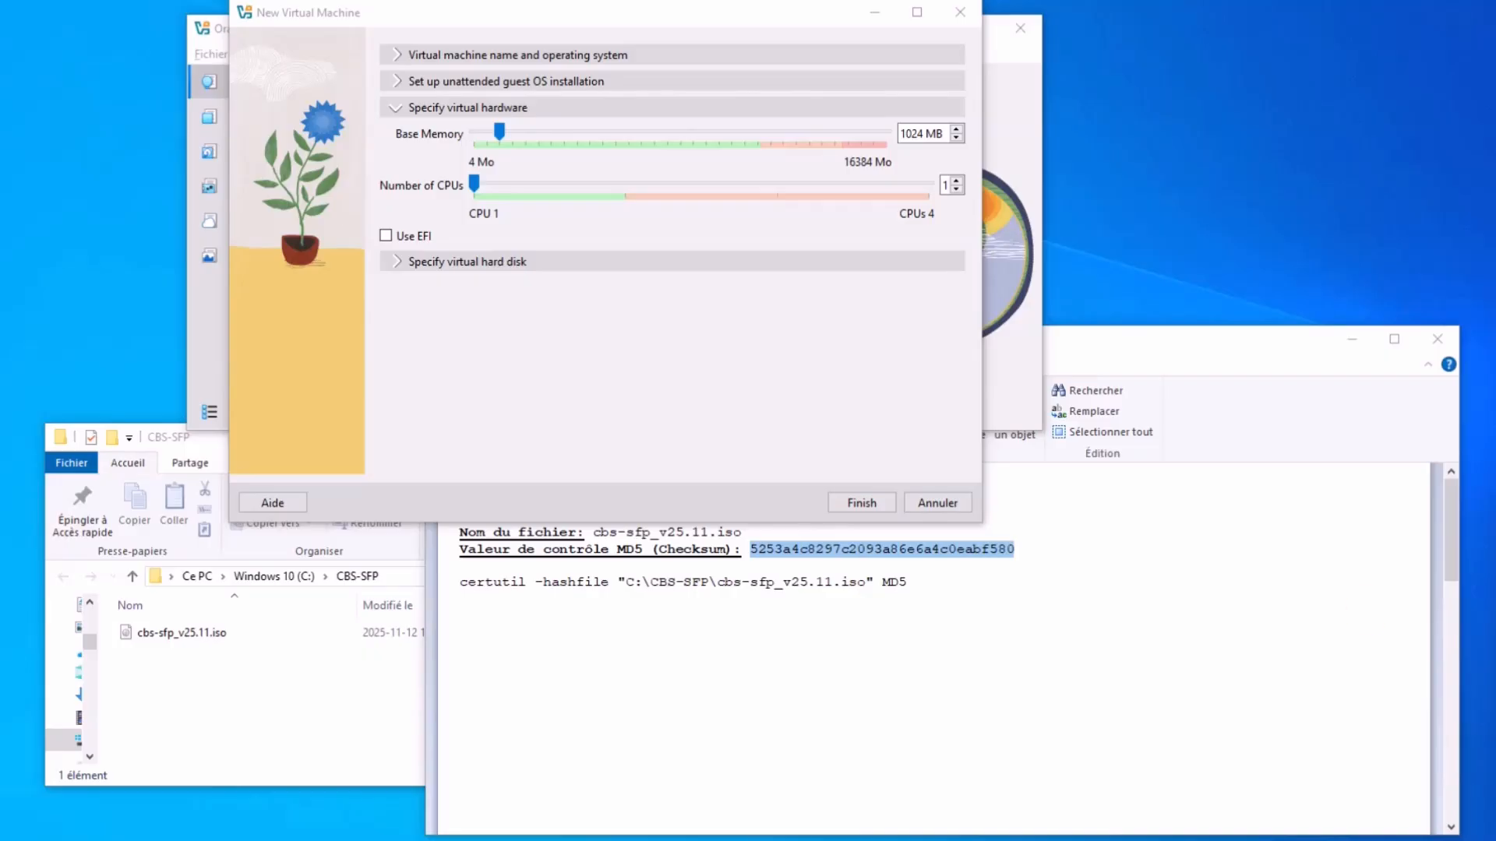
click(807, 133)
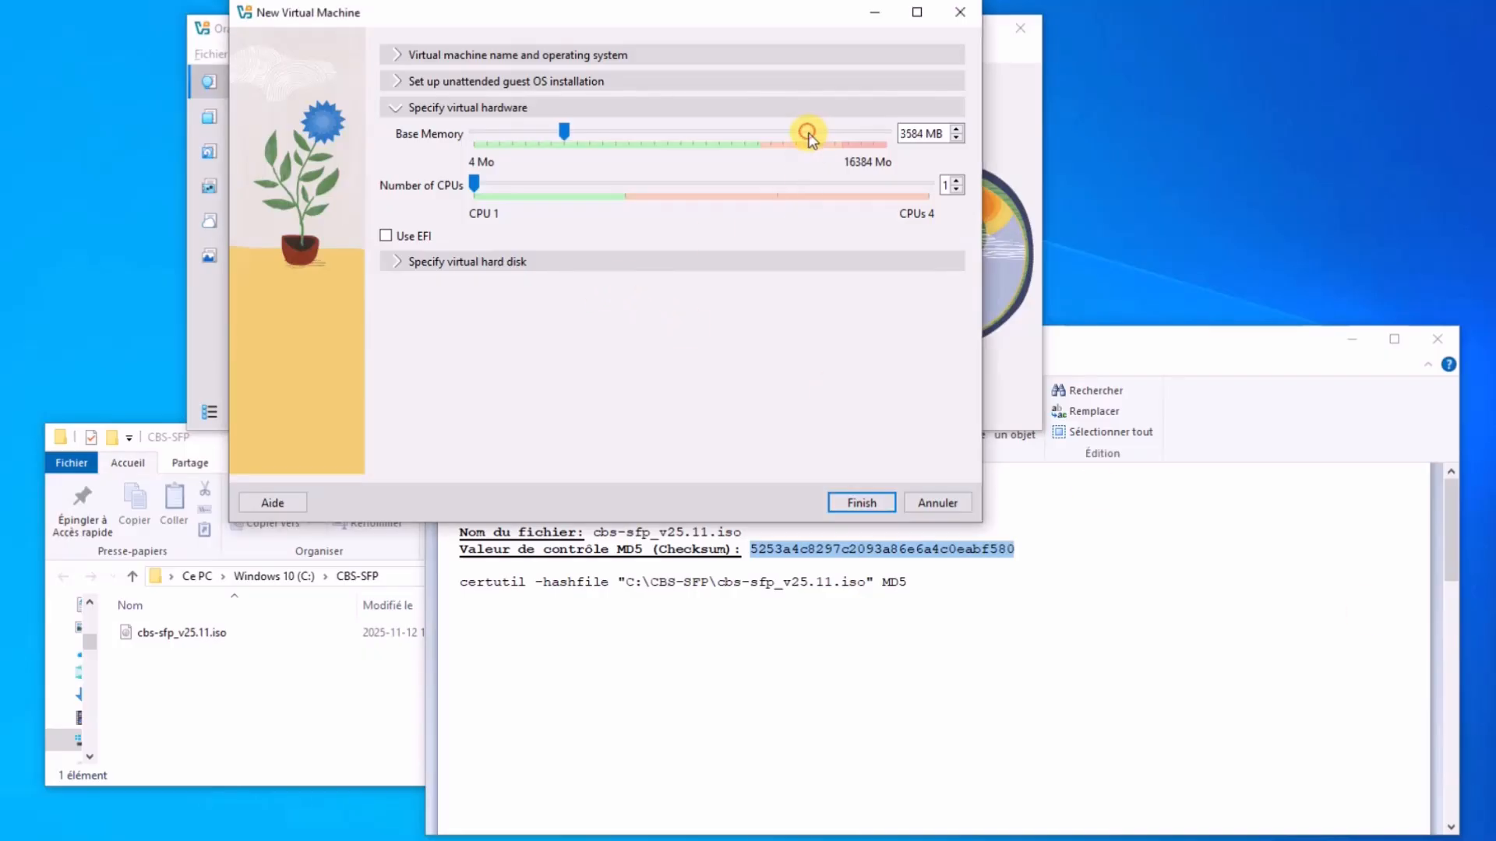
drag(807, 133, 802, 133)
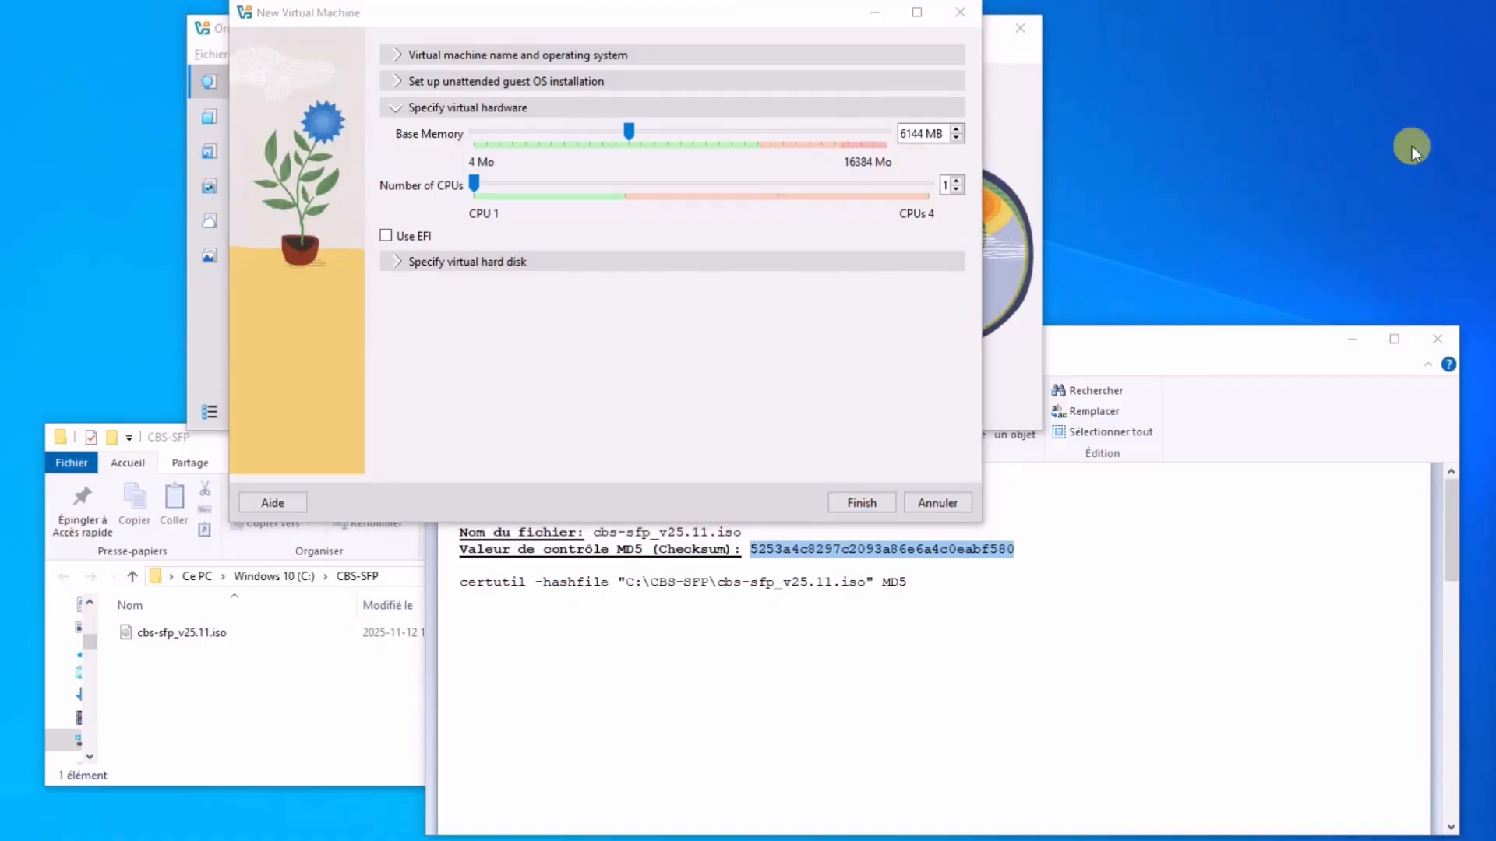
click(701, 181)
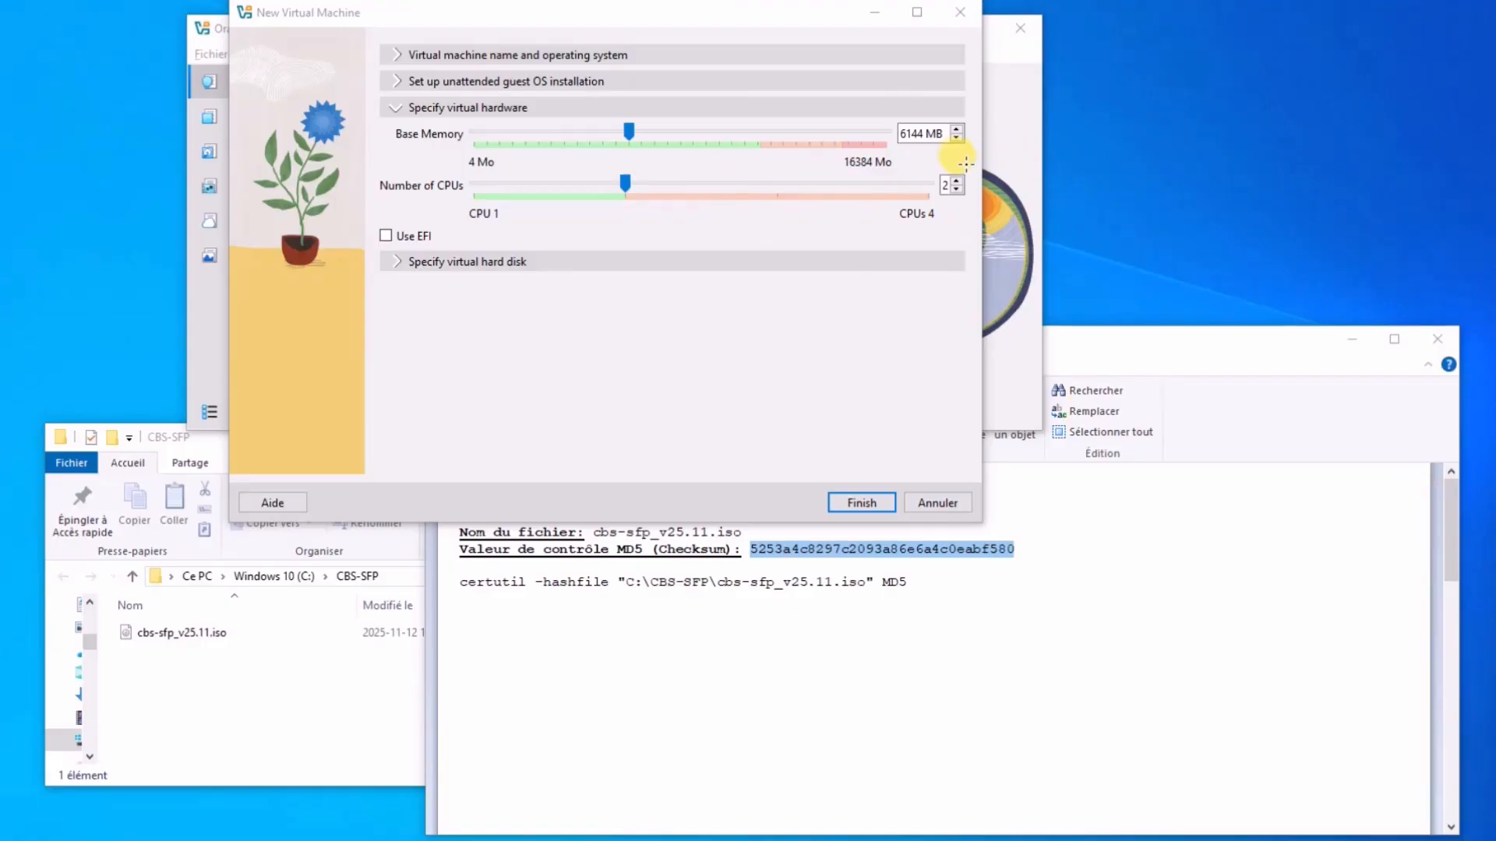
drag(971, 171, 381, 117)
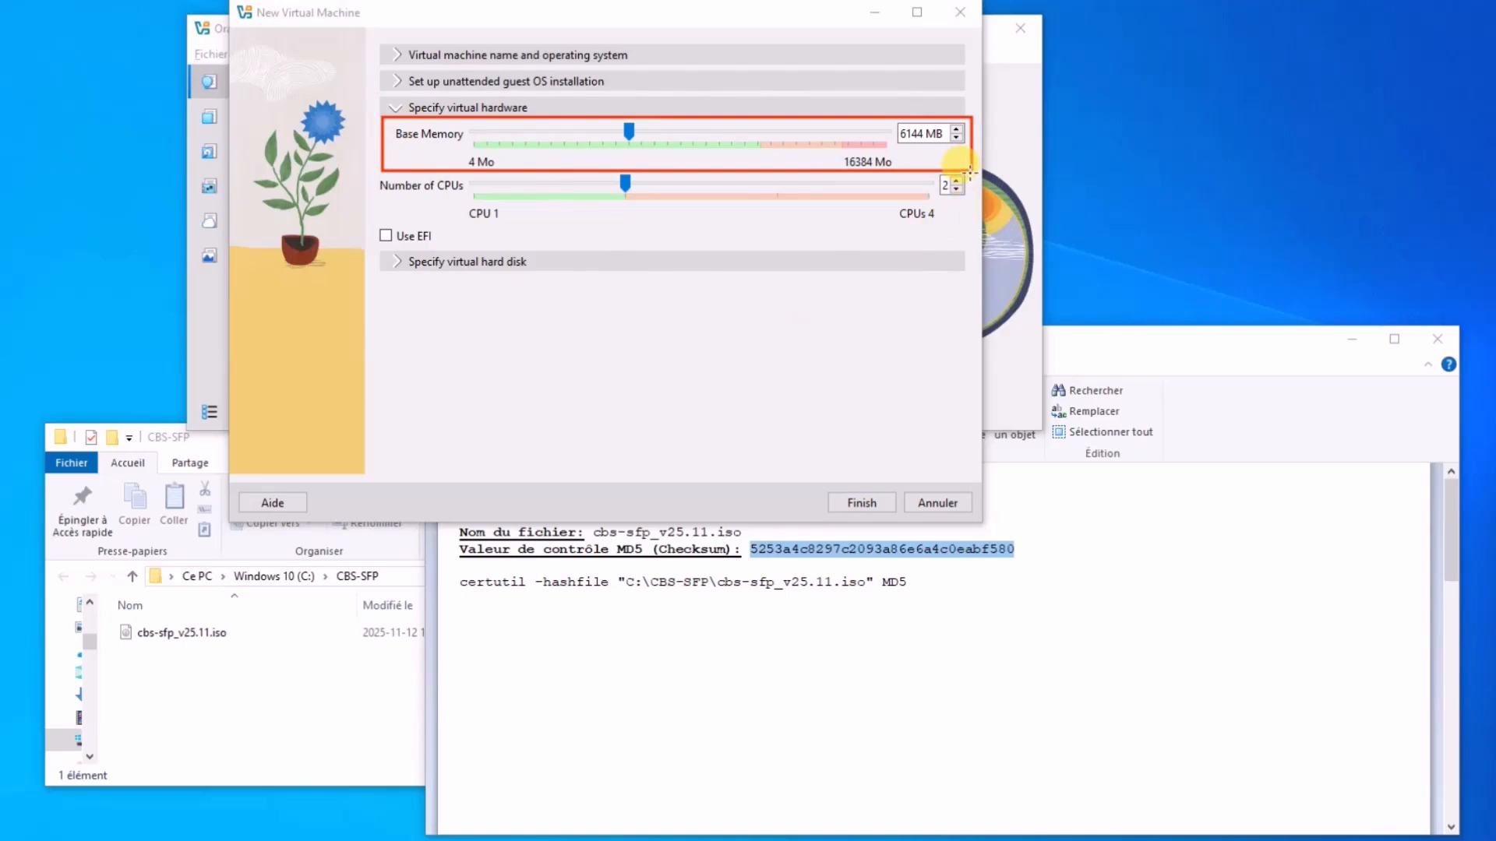
mouse_move(970, 172)
mouse_down()
mouse_move(961, 187)
mouse_move(360, 223)
mouse_up()
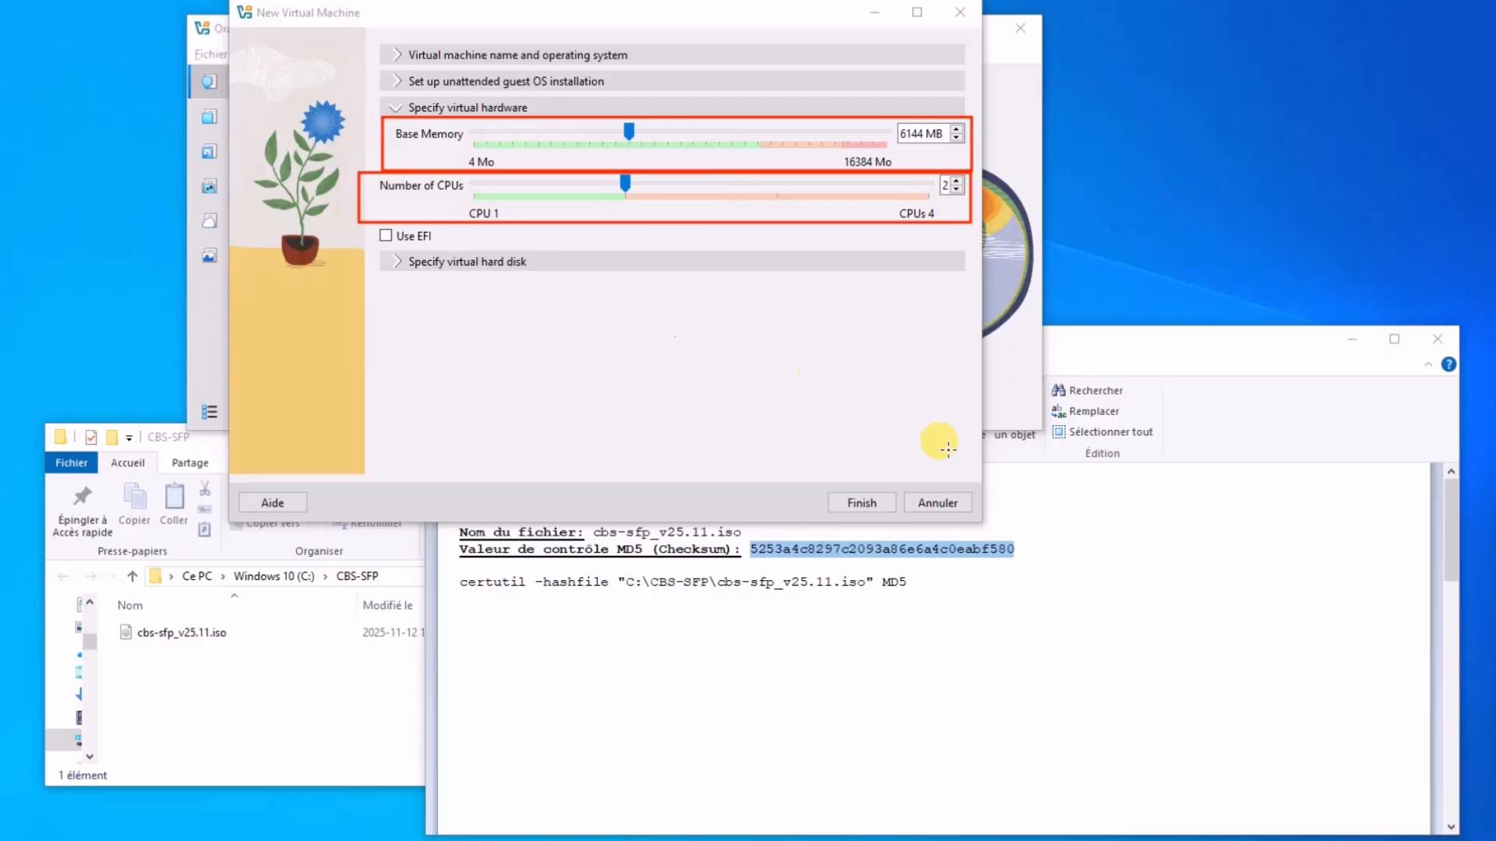
key(ctrl+z)
key(ctrl+z)
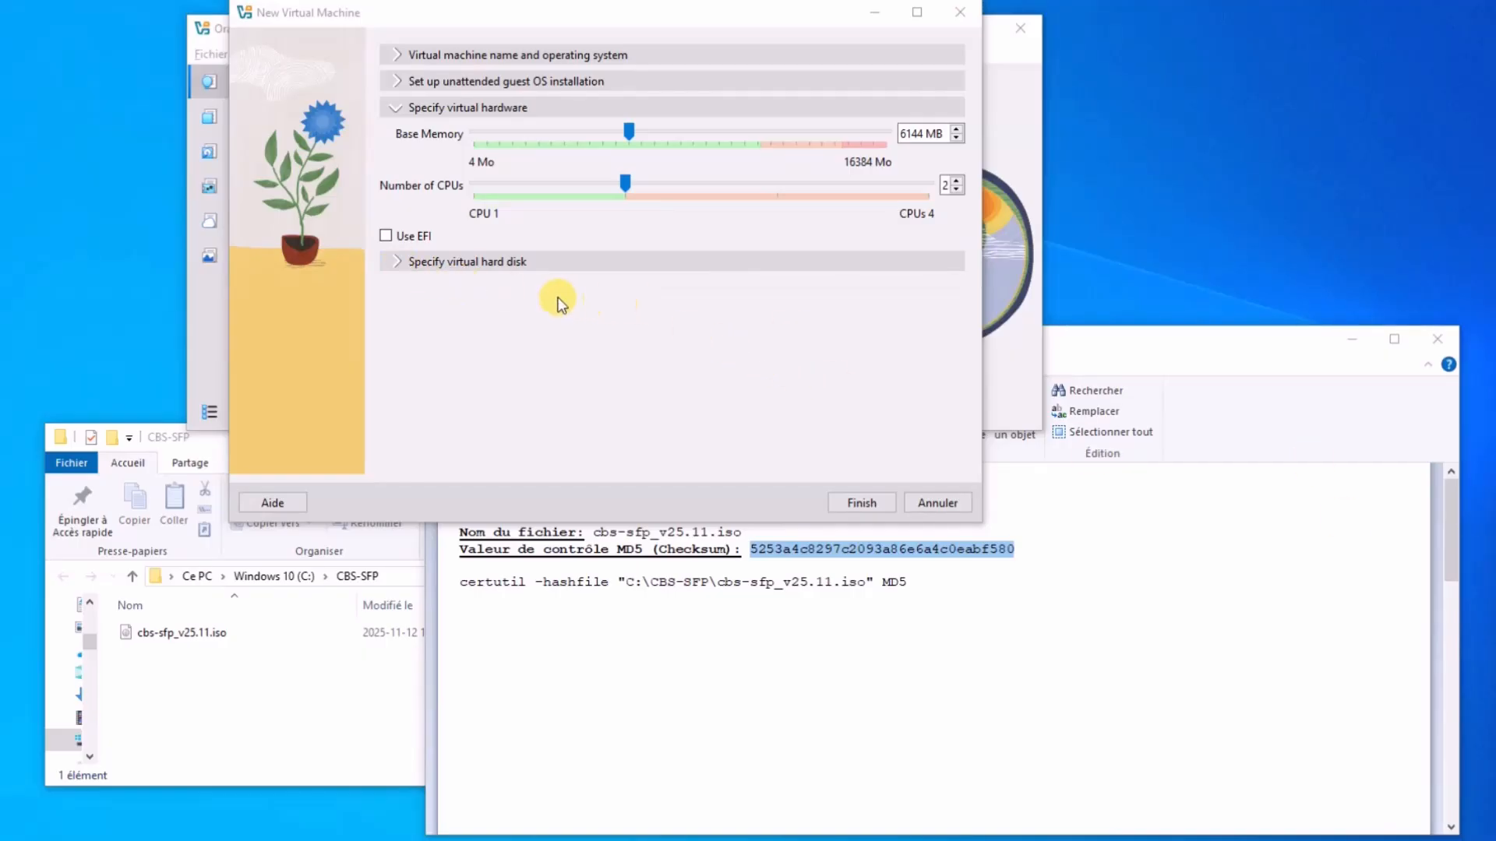
Set the size of the new virtual hard disk to 15 GB.
click(395, 259)
click(901, 238)
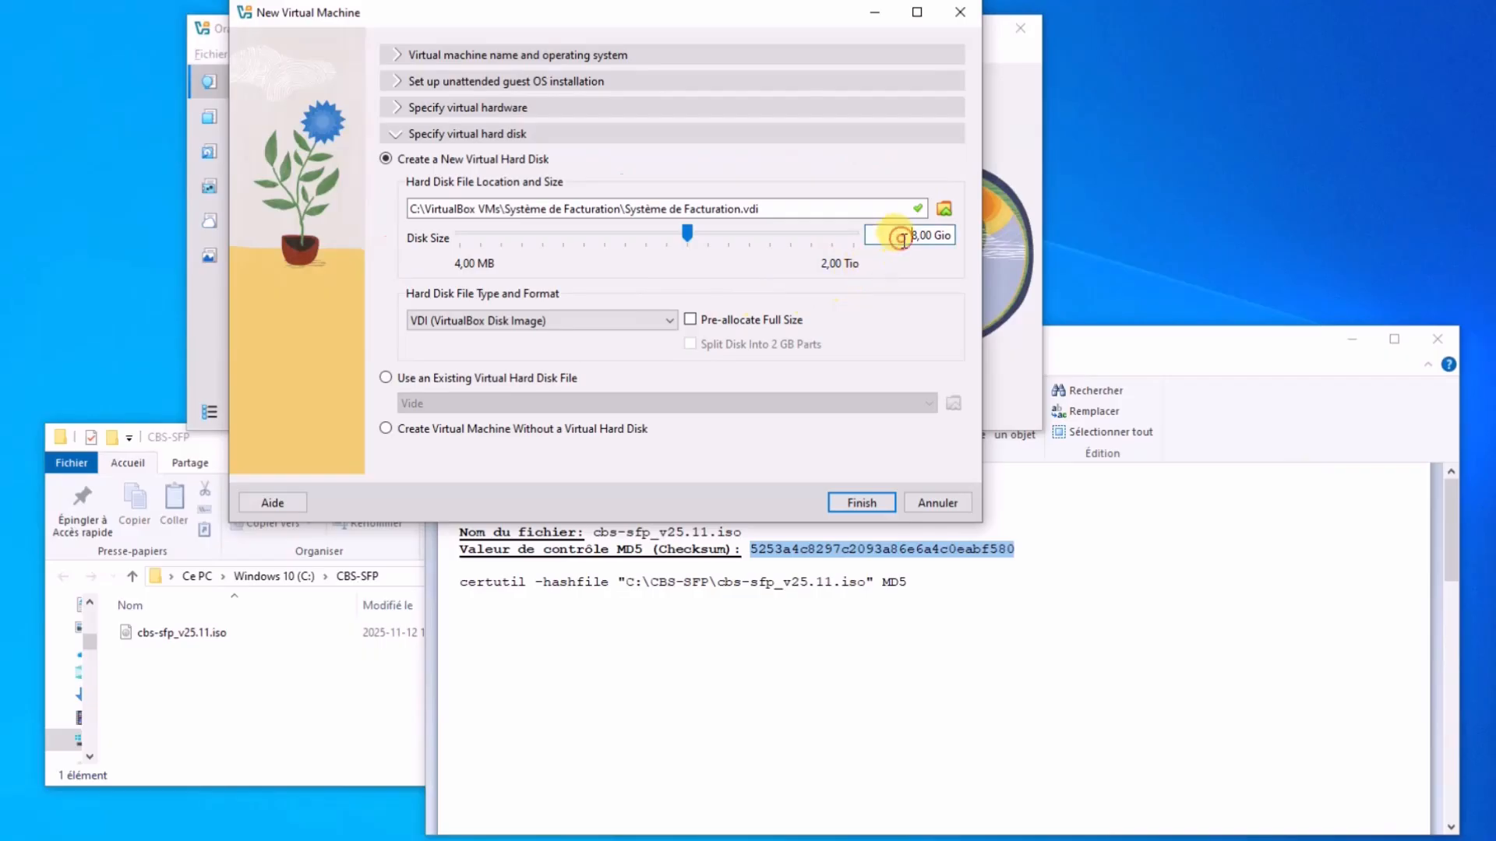
key(Delete)
text(15)
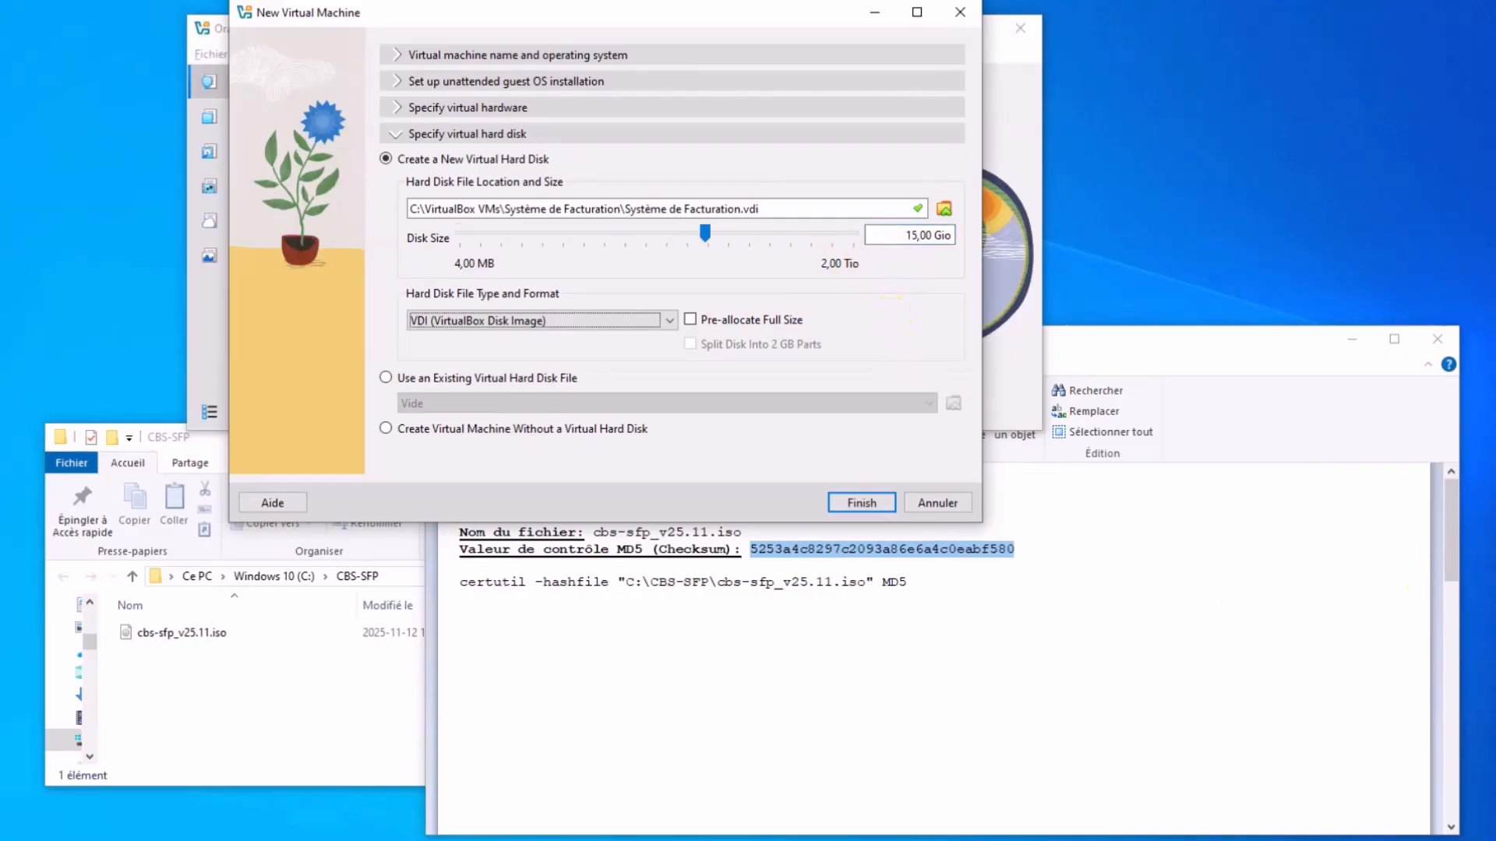
click(1118, 319)
mouse_move(955, 221)
mouse_down()
mouse_move(918, 255)
mouse_move(366, 268)
mouse_up()
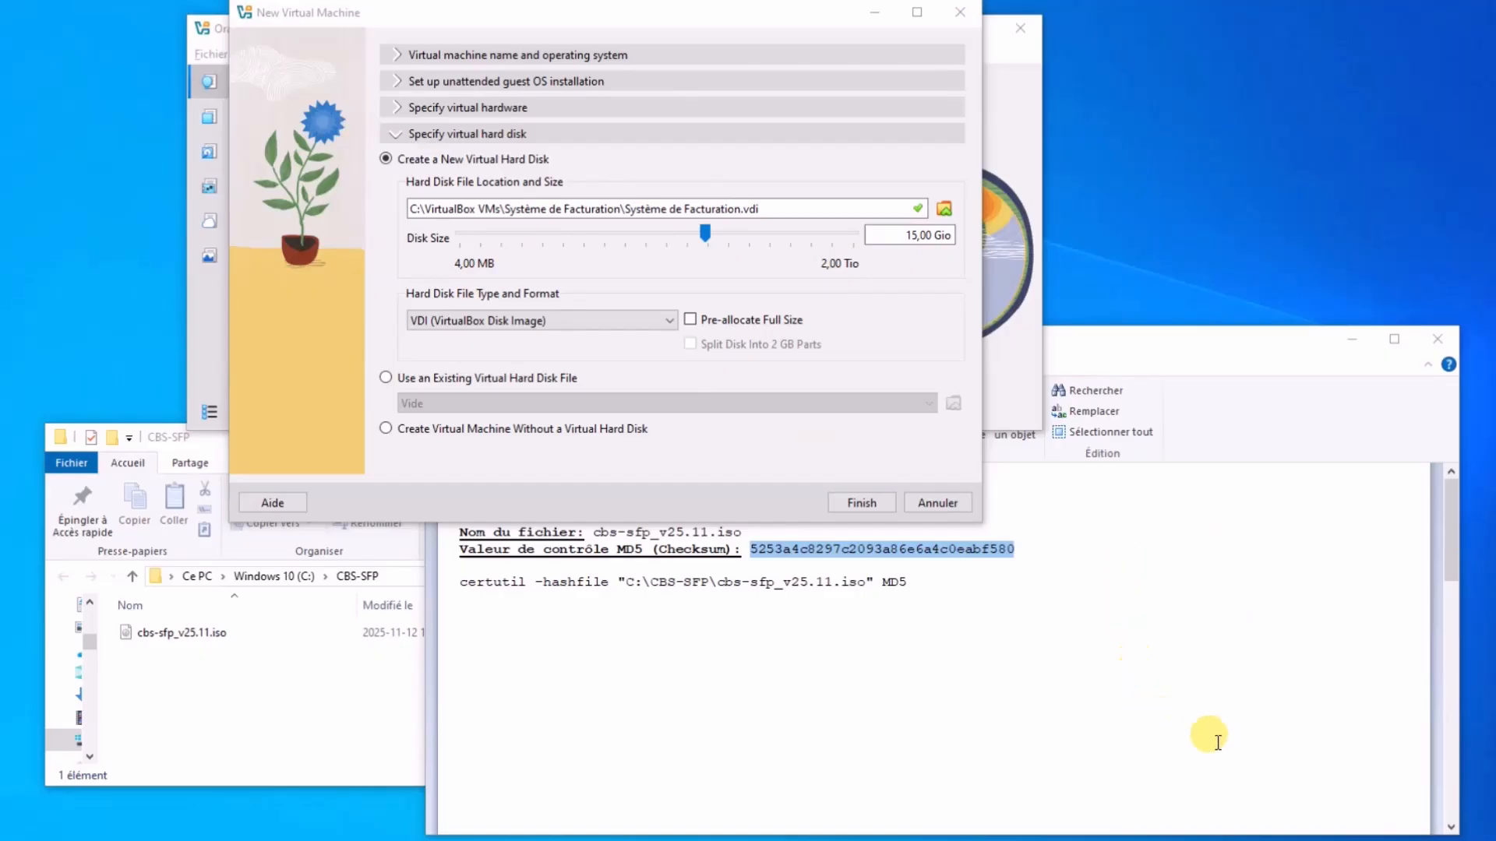
Finish creating the virtual machine and configure its display with 128 MB of video memory and the VBoxSVGA graphics controller.
click(861, 503)
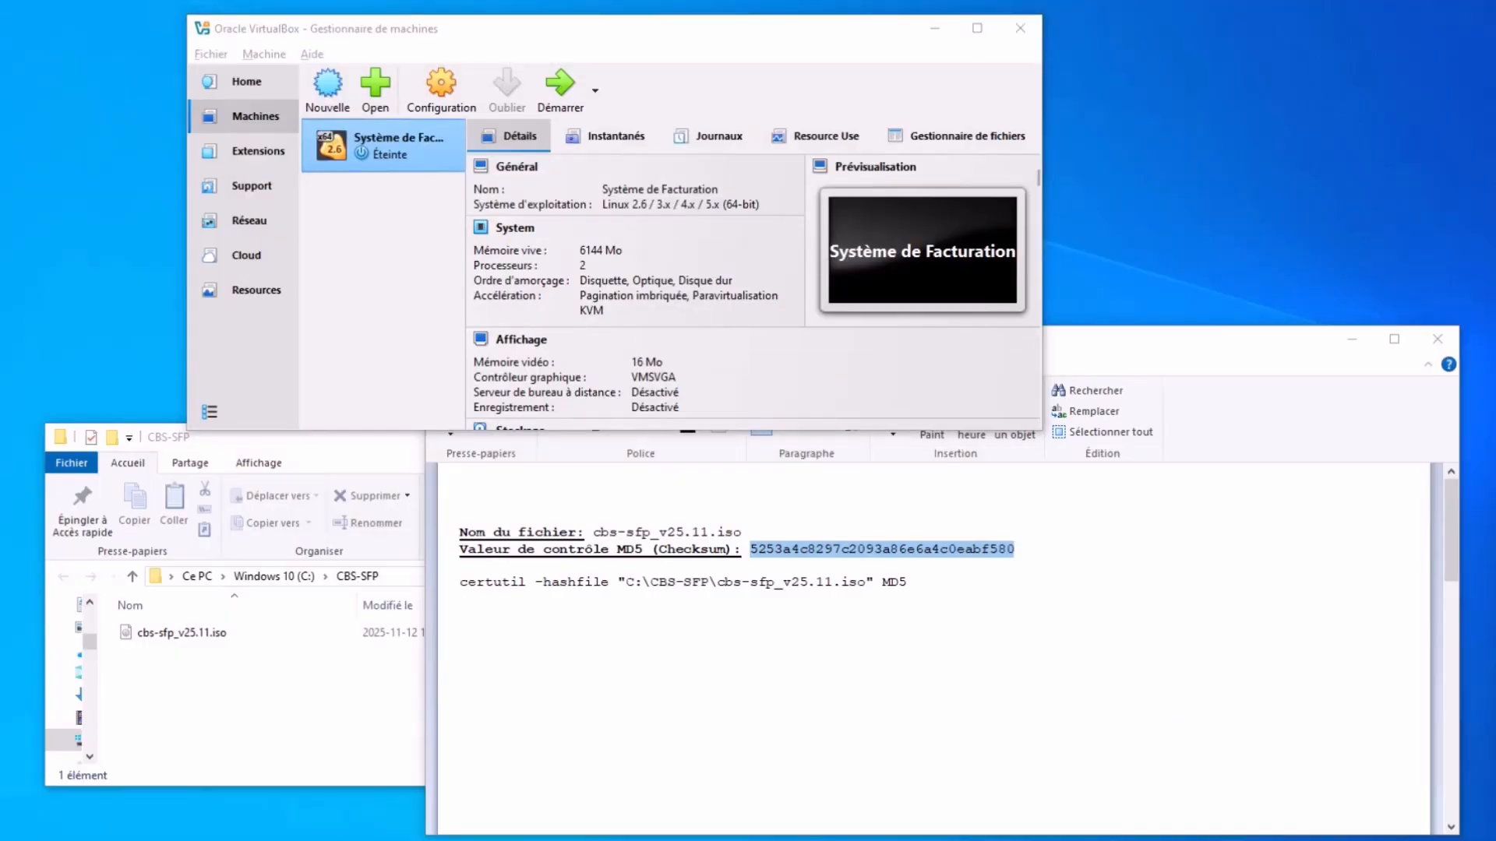
click(441, 89)
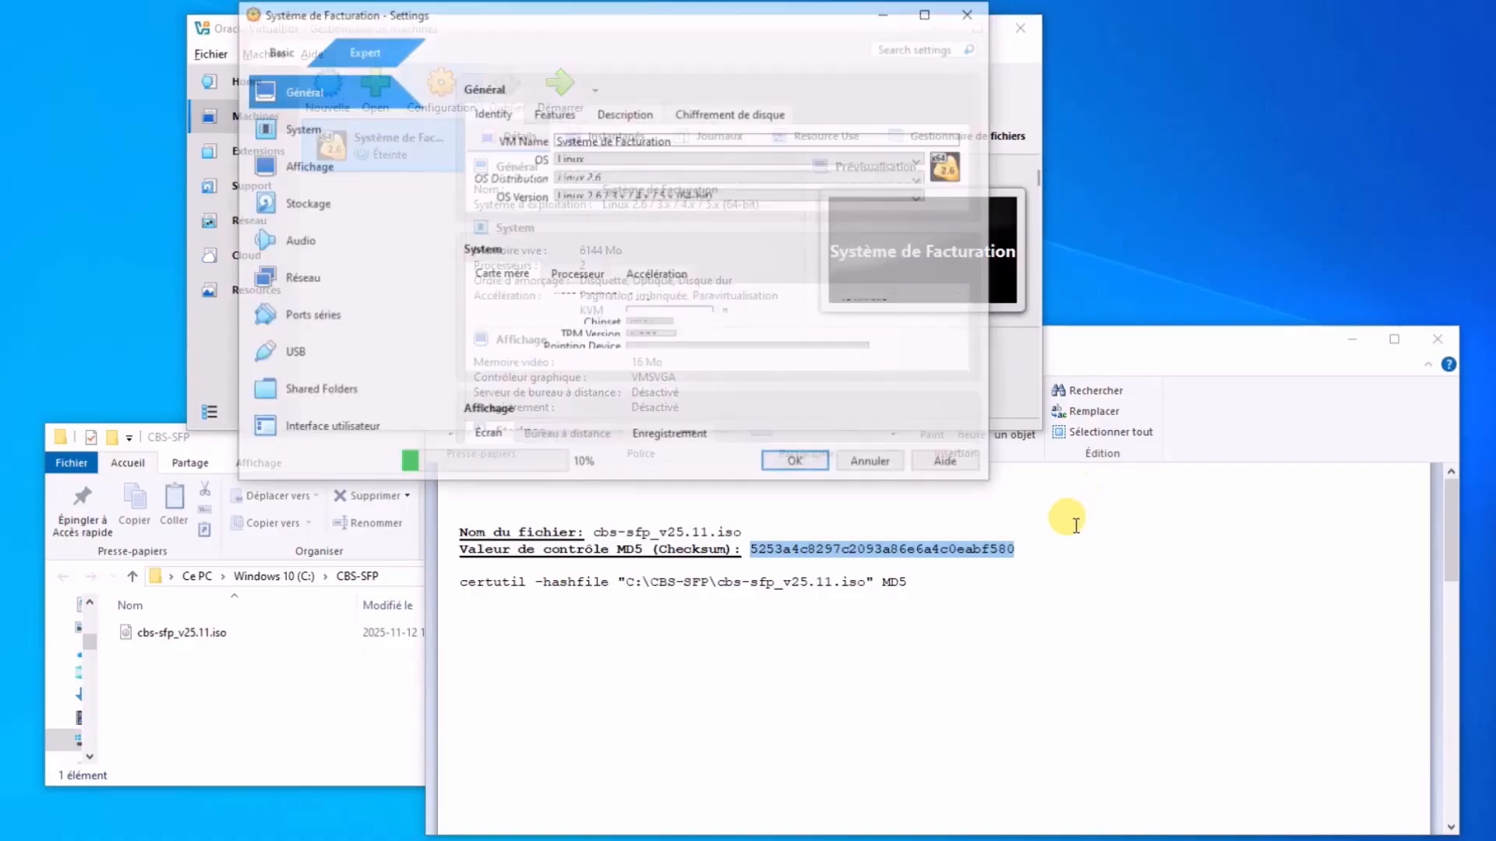
click(307, 163)
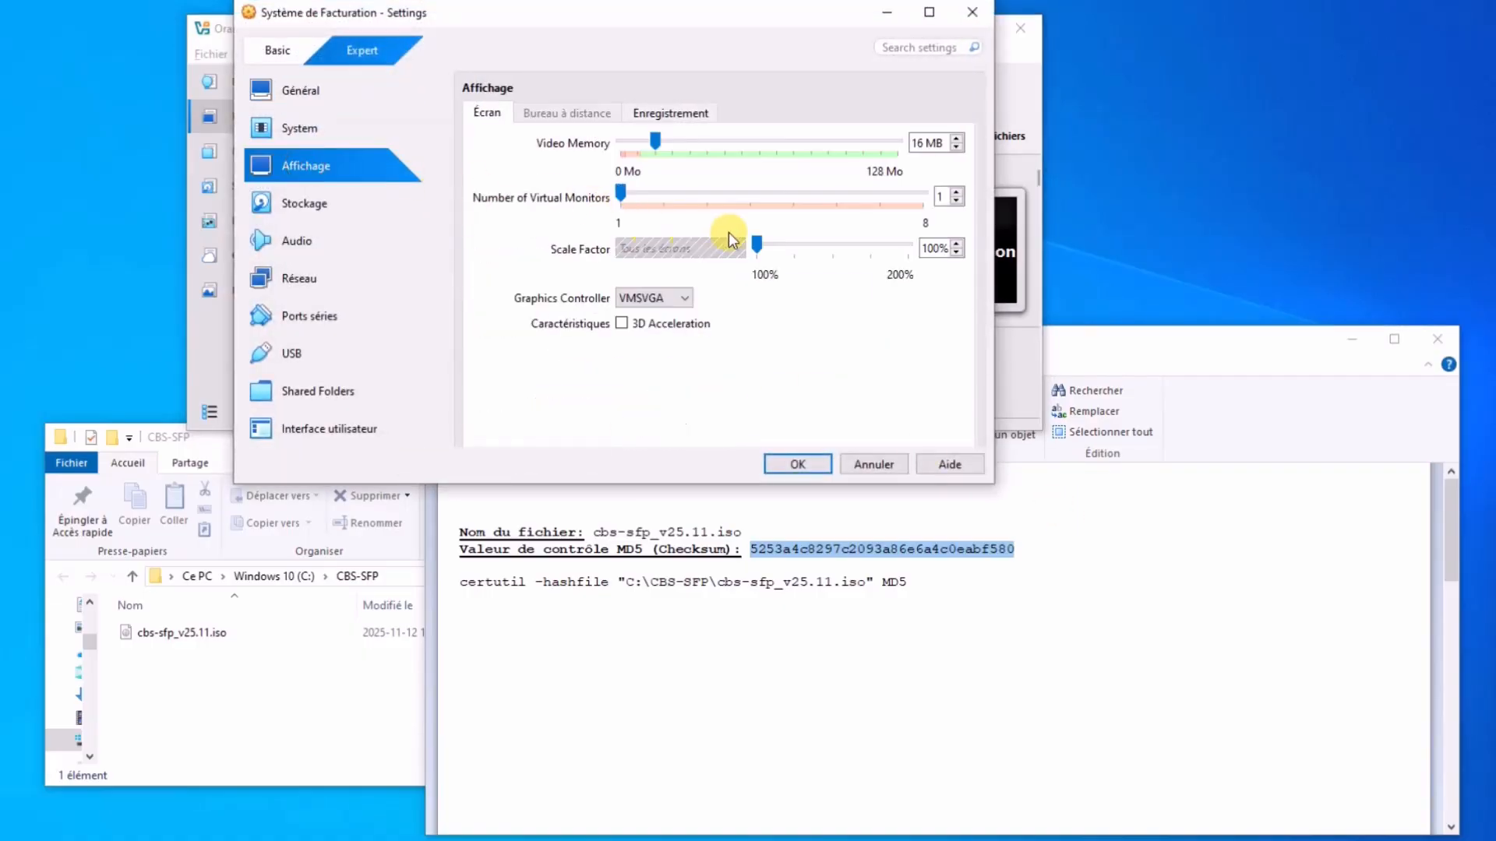
drag(654, 141, 935, 178)
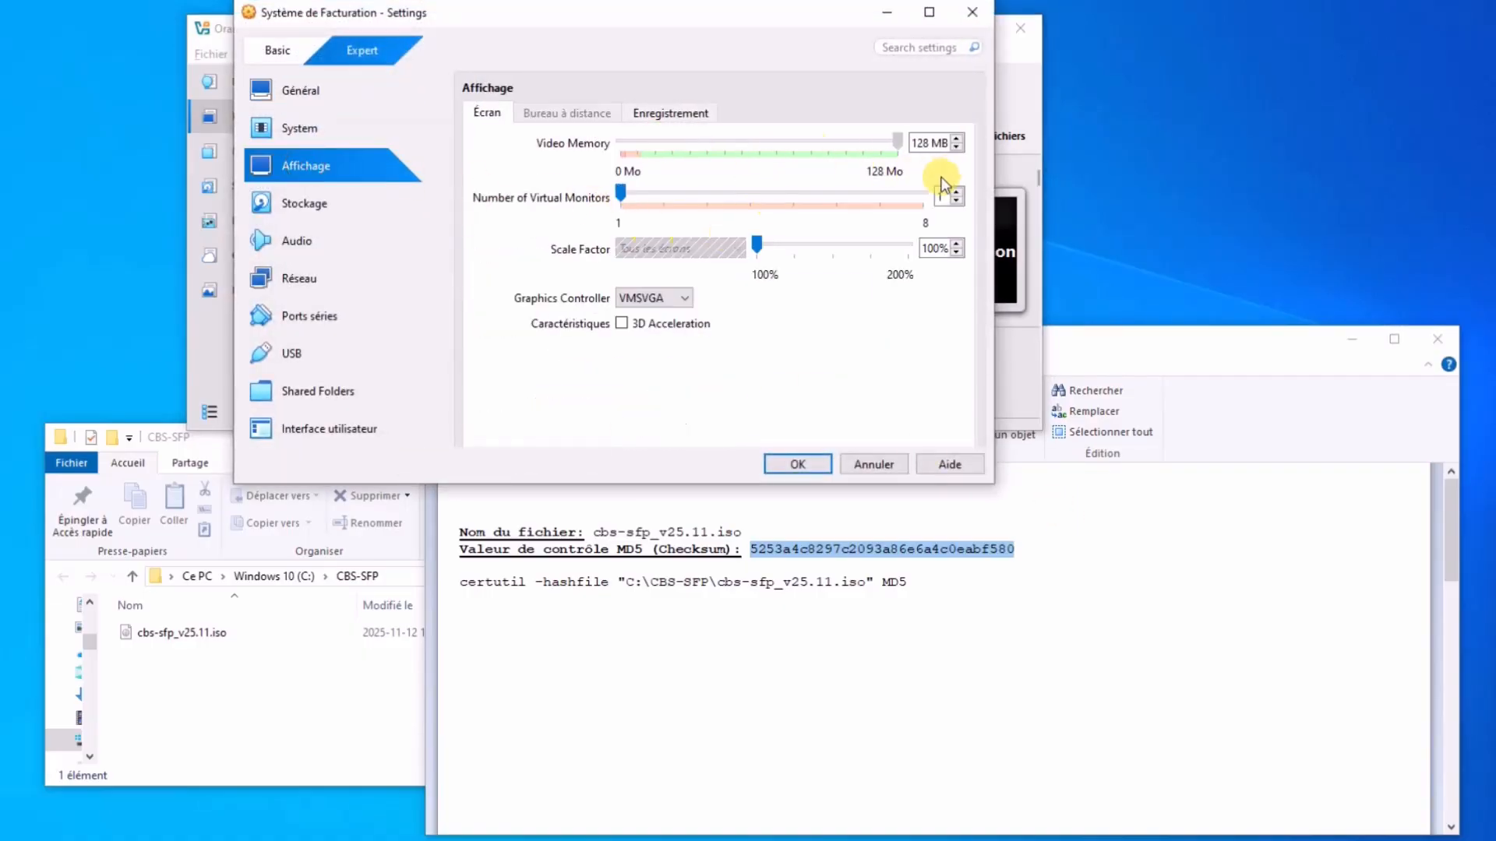
click(677, 299)
click(656, 334)
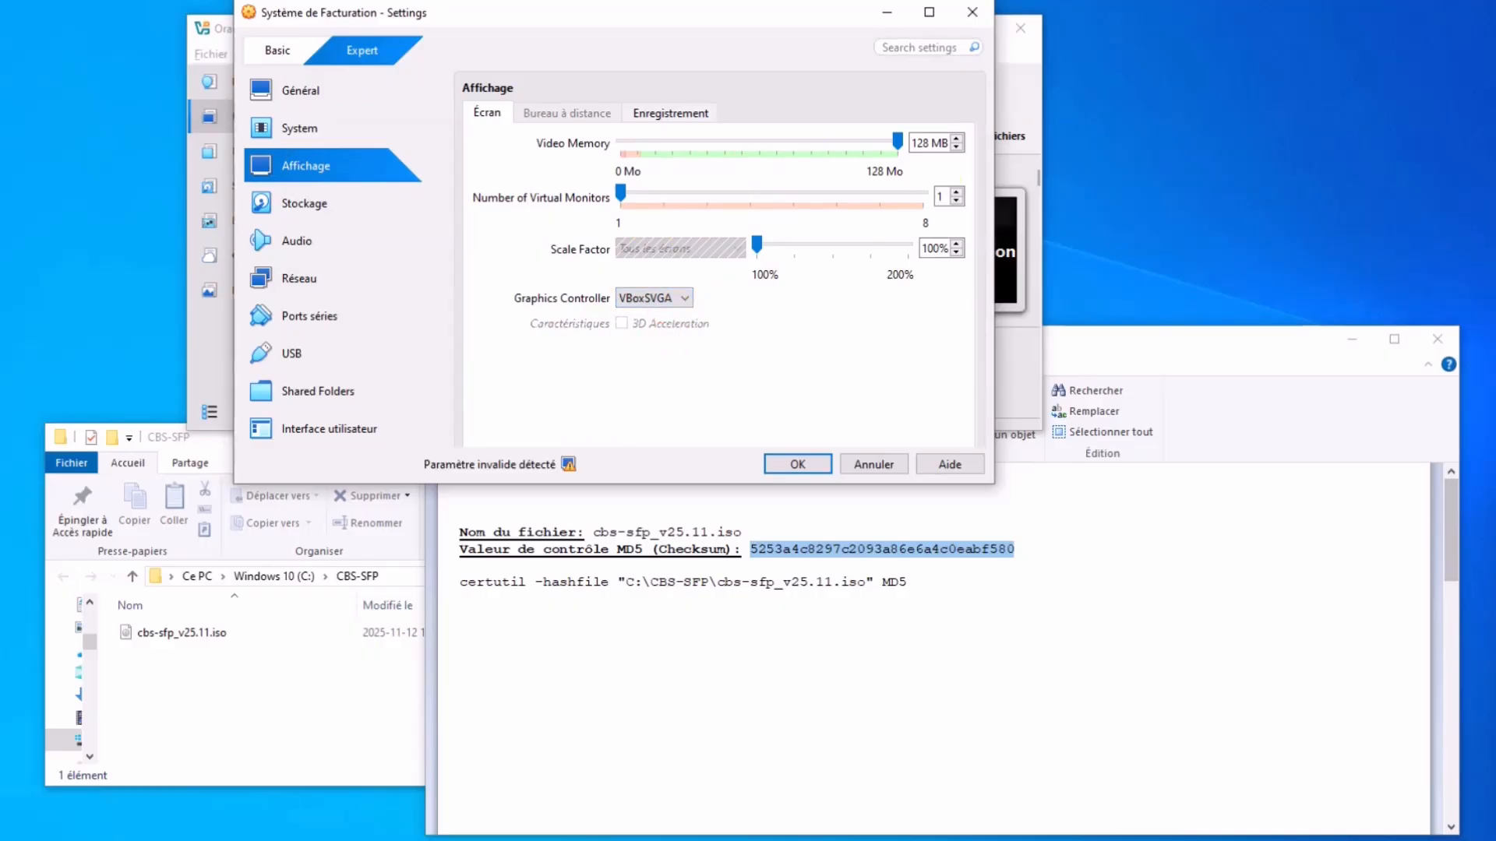
mouse_move(973, 162)
mouse_down()
mouse_move(876, 152)
mouse_move(872, 133)
mouse_up()
drag(505, 276, 737, 321)
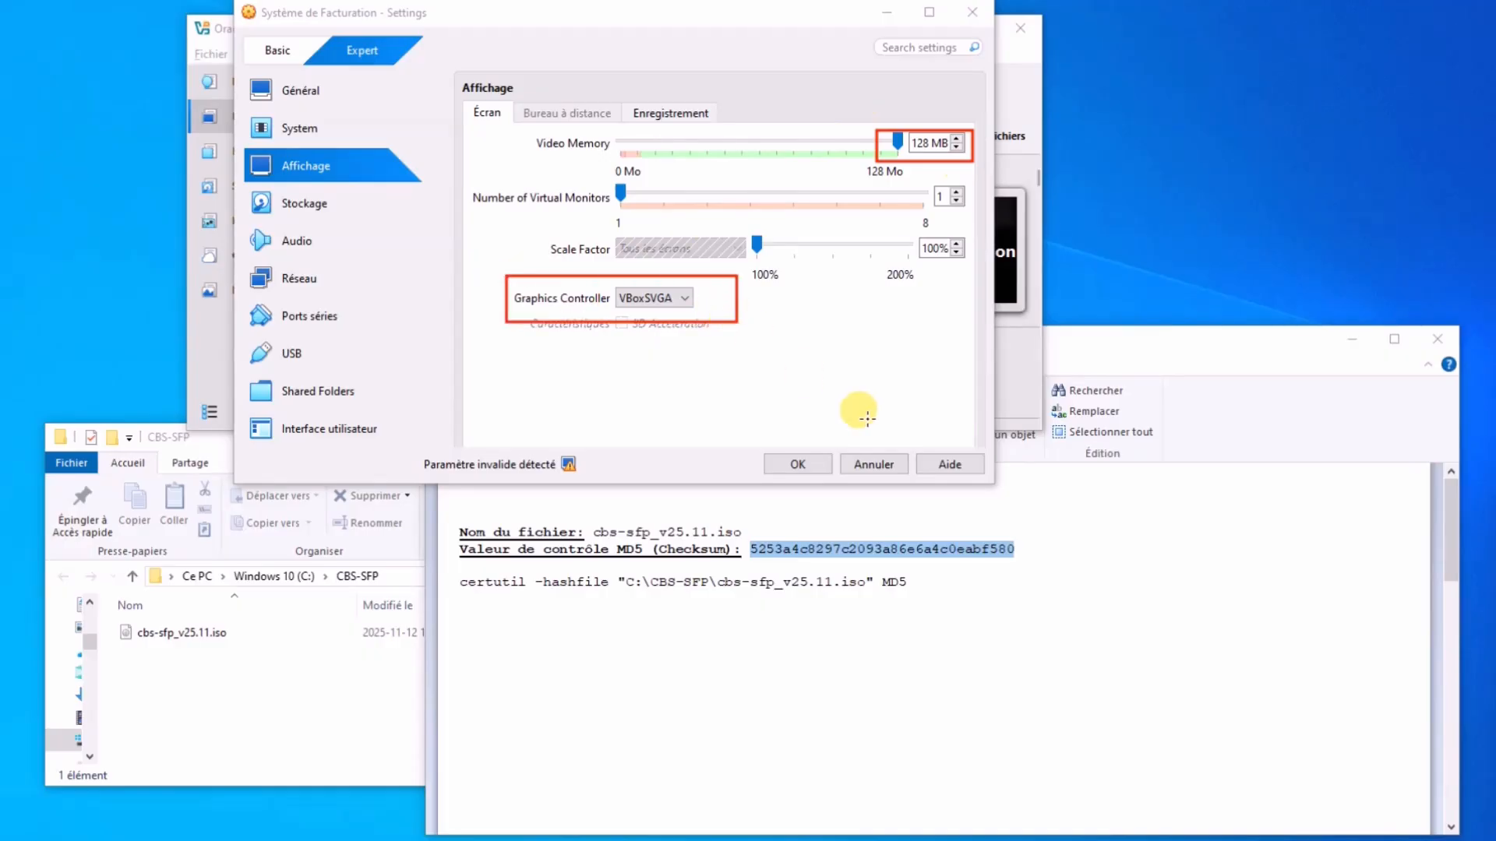
key(ctrl+z)
key(ctrl+z)
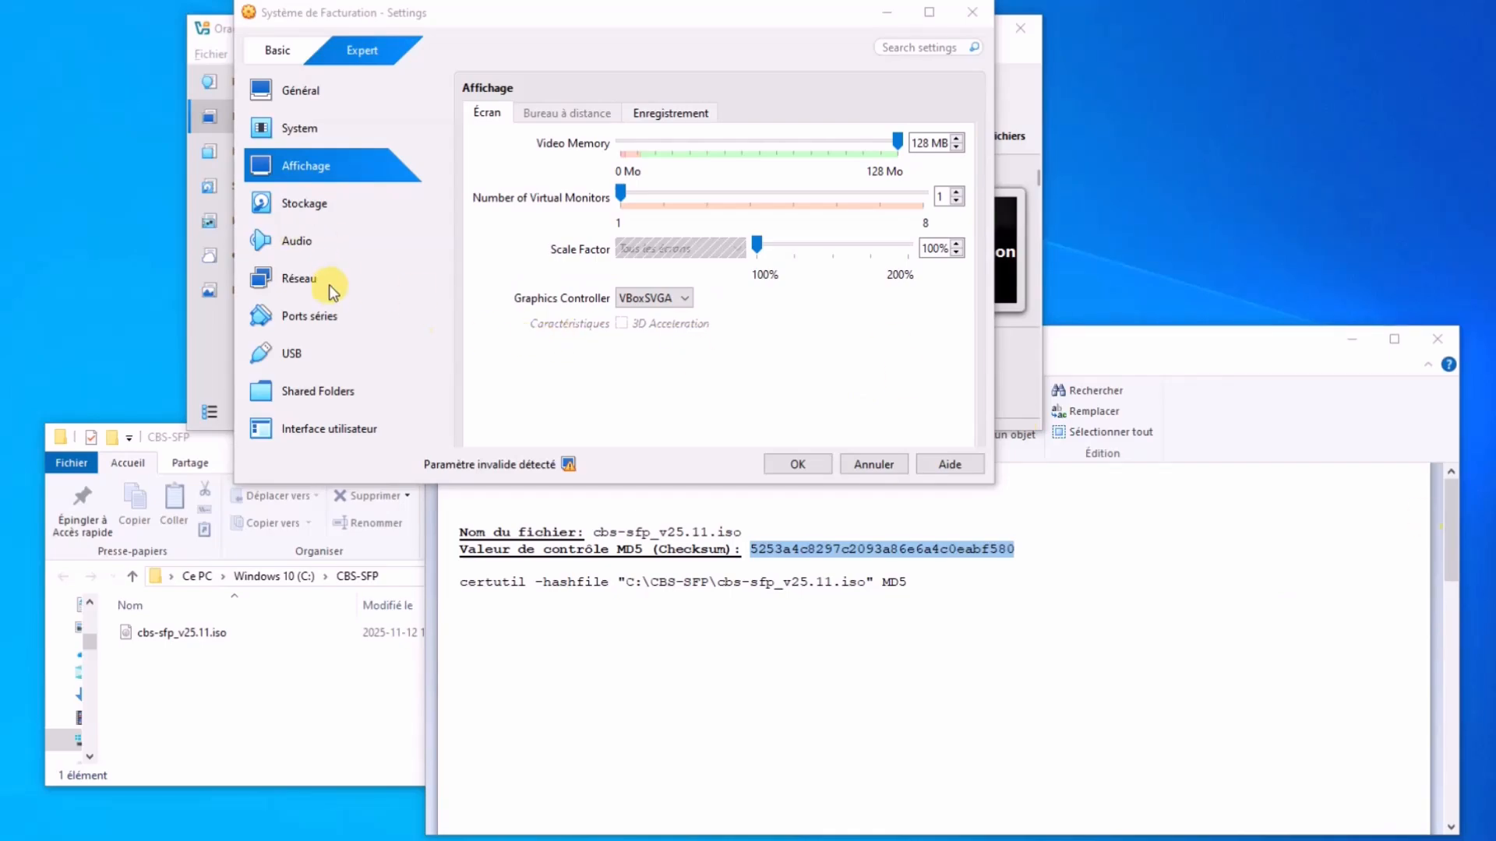
Disable sound for the virtual machine and save its settings.
click(303, 241)
click(468, 110)
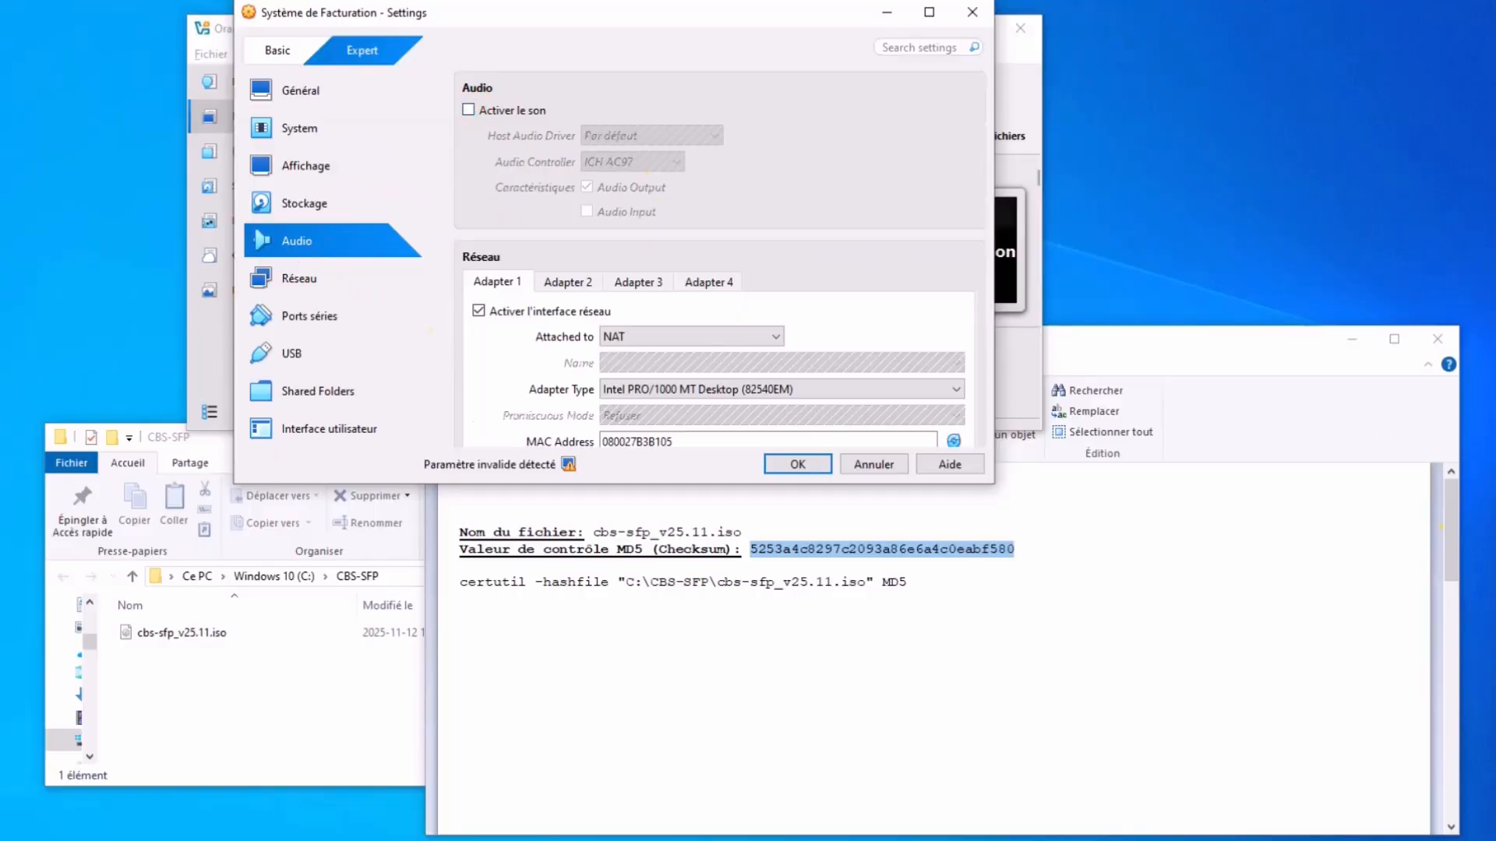
key(ctrl+2)
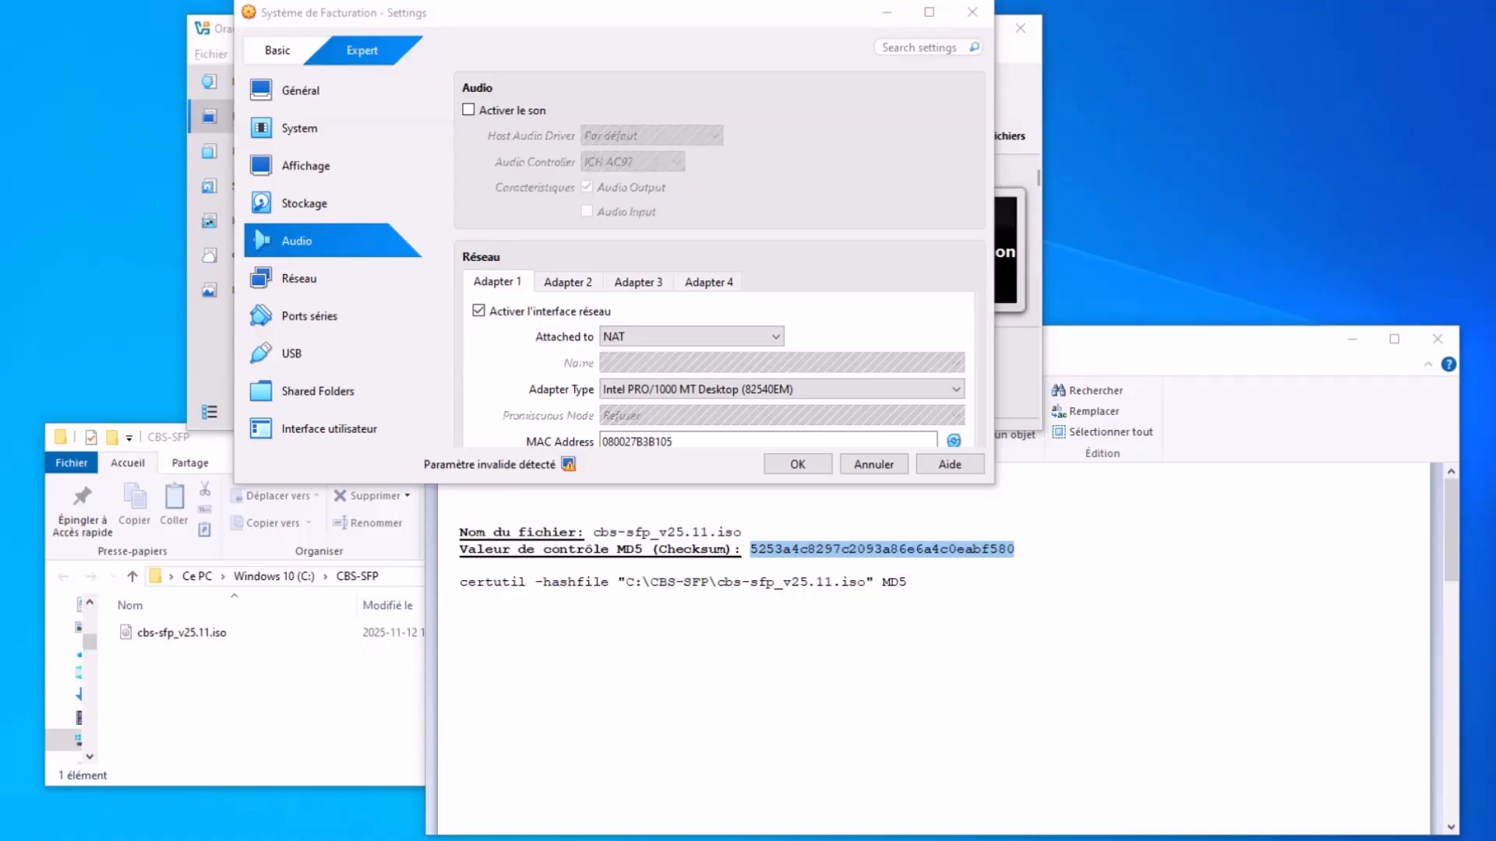
click(794, 462)
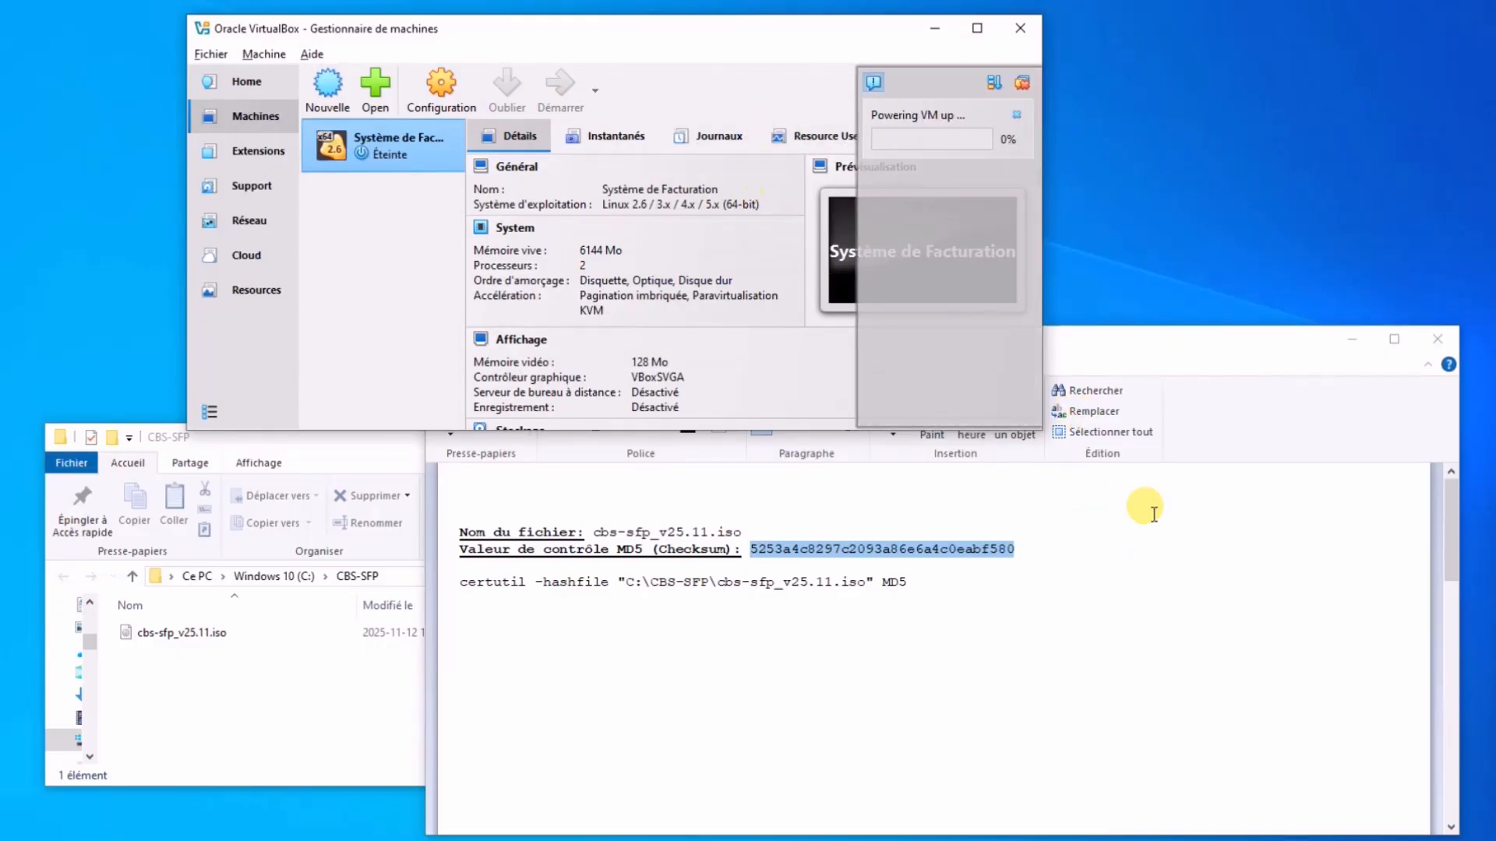
Clear away the CBS-SFP folder window and the keyboard capture notice, and reposition the booting virtual machine's window.
click(228, 691)
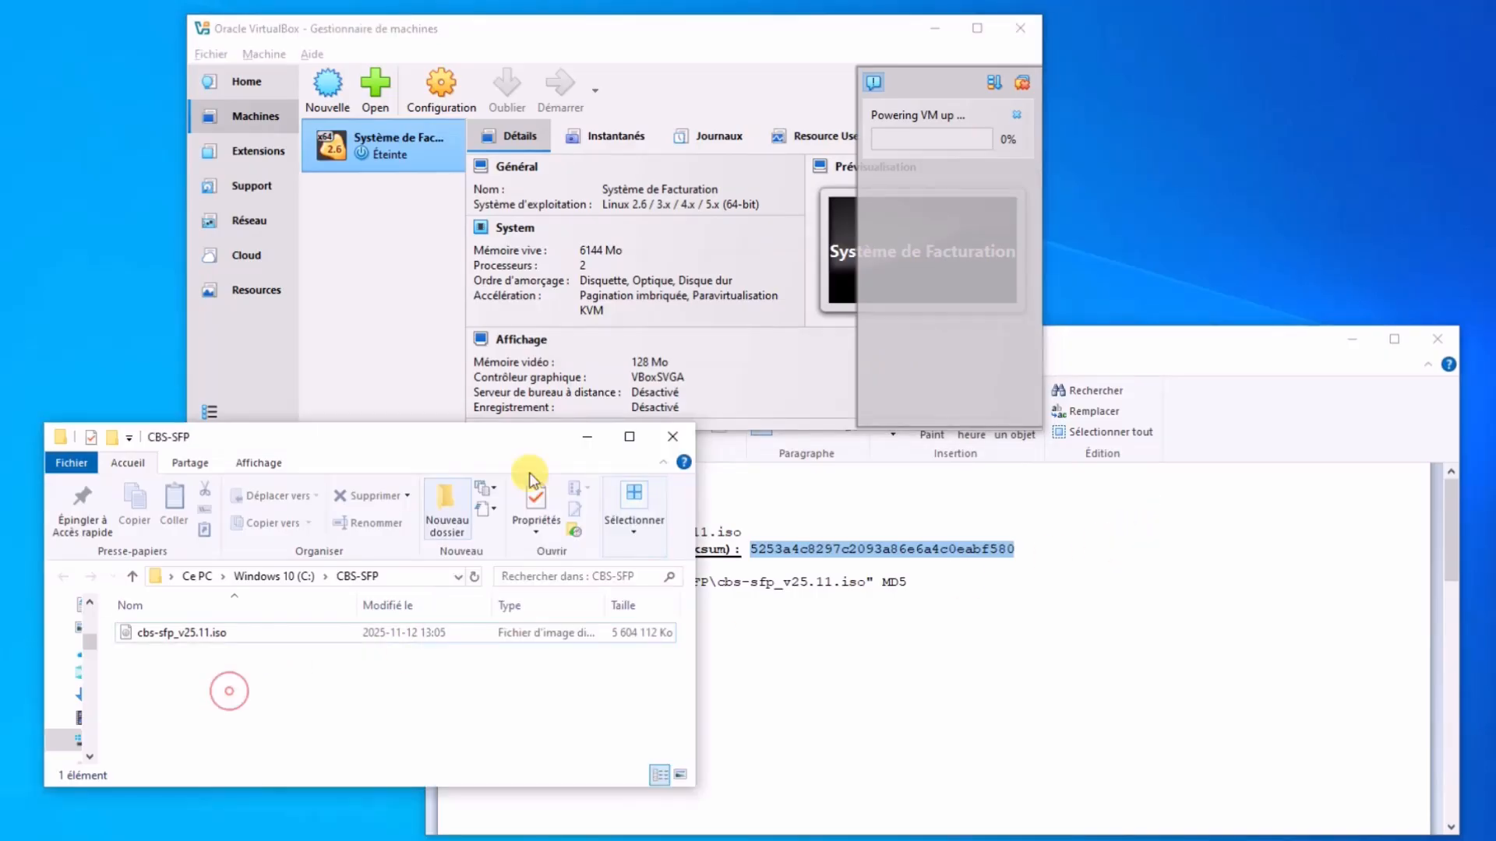
click(672, 437)
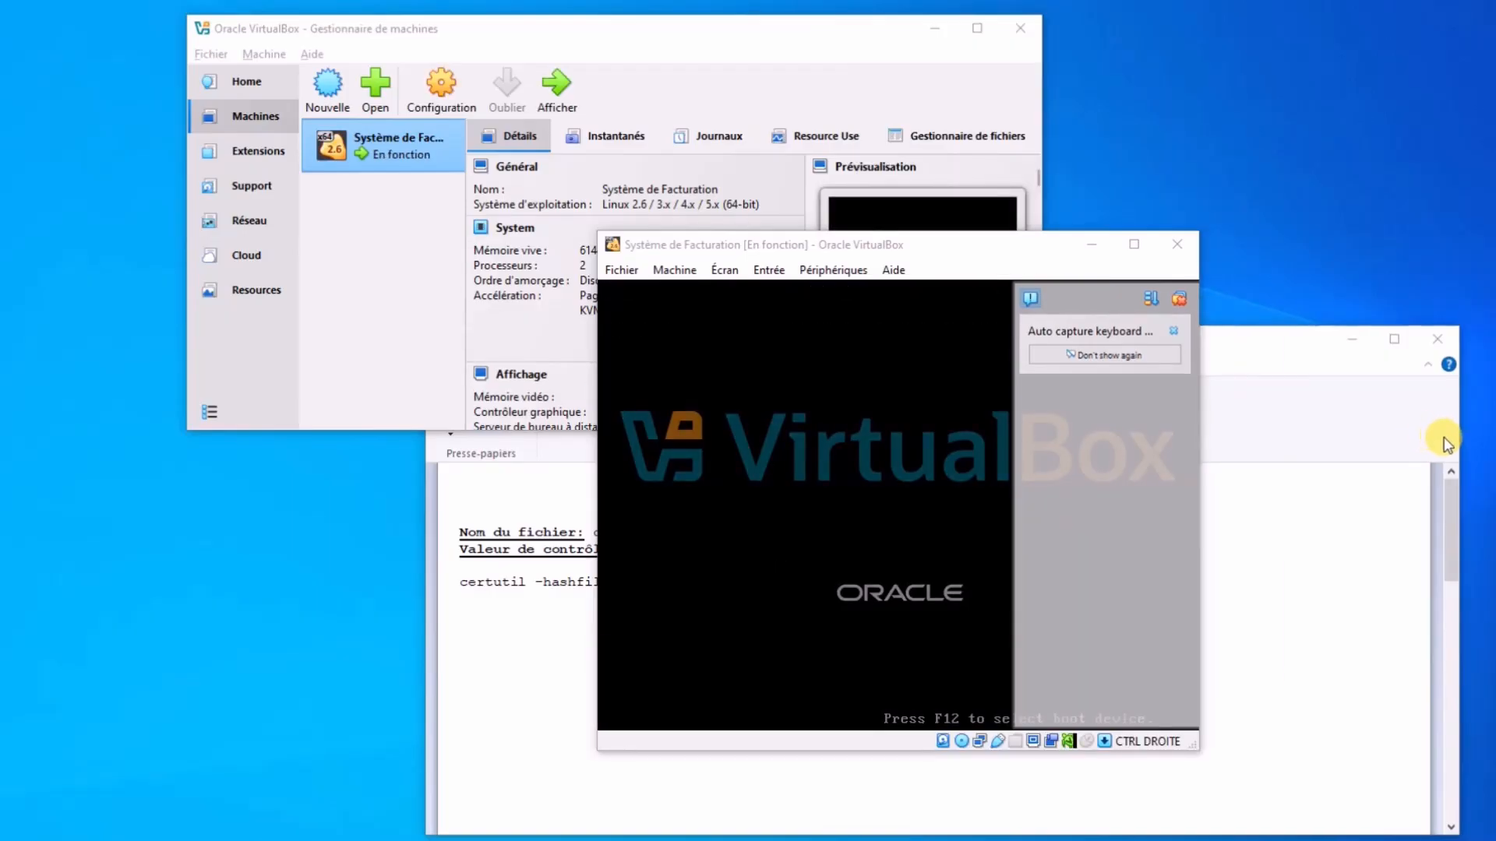
click(1174, 331)
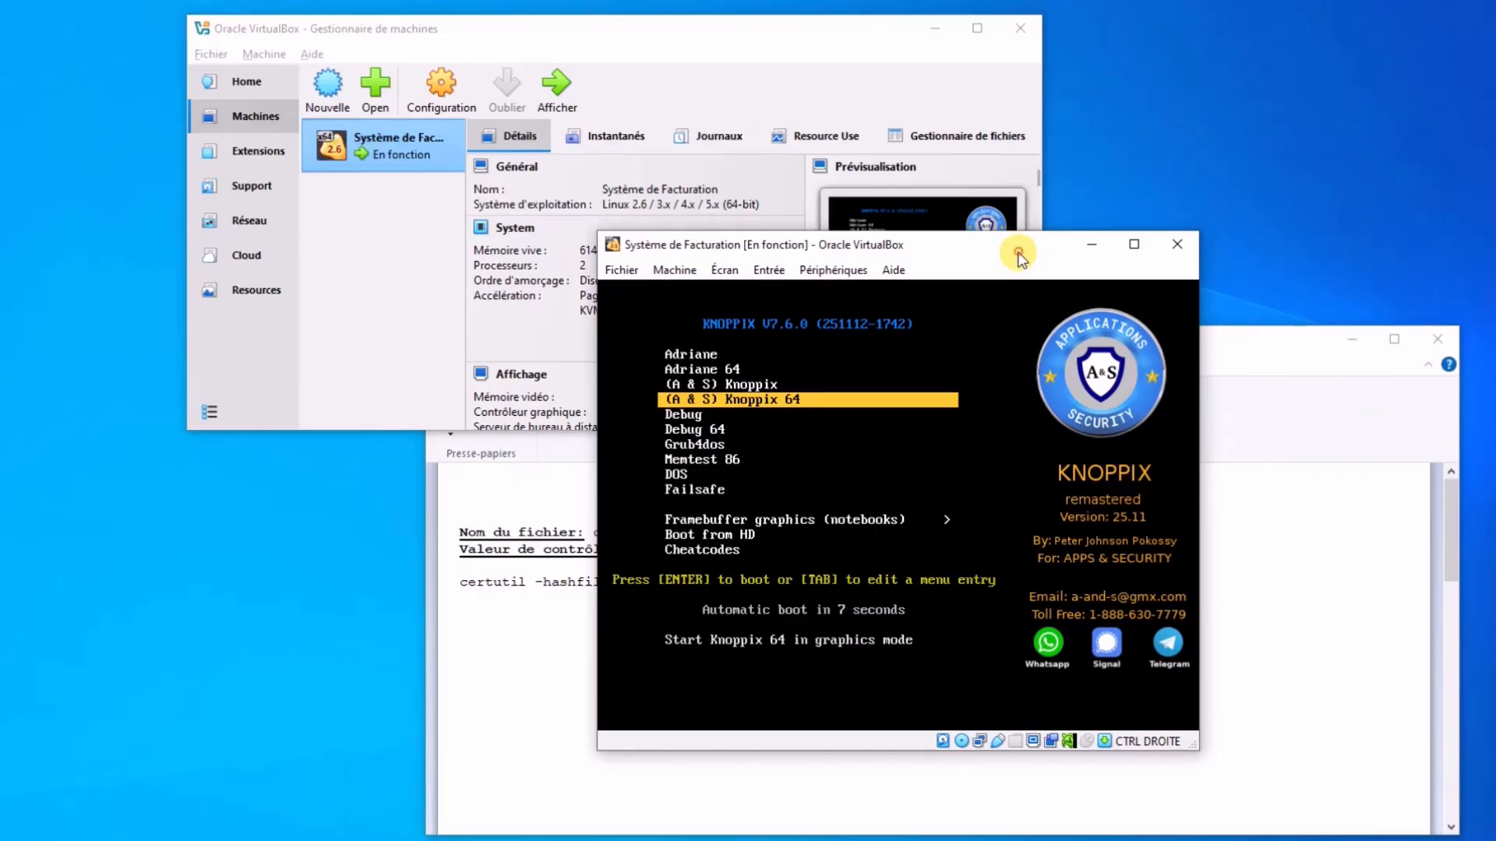
drag(1020, 258, 500, 53)
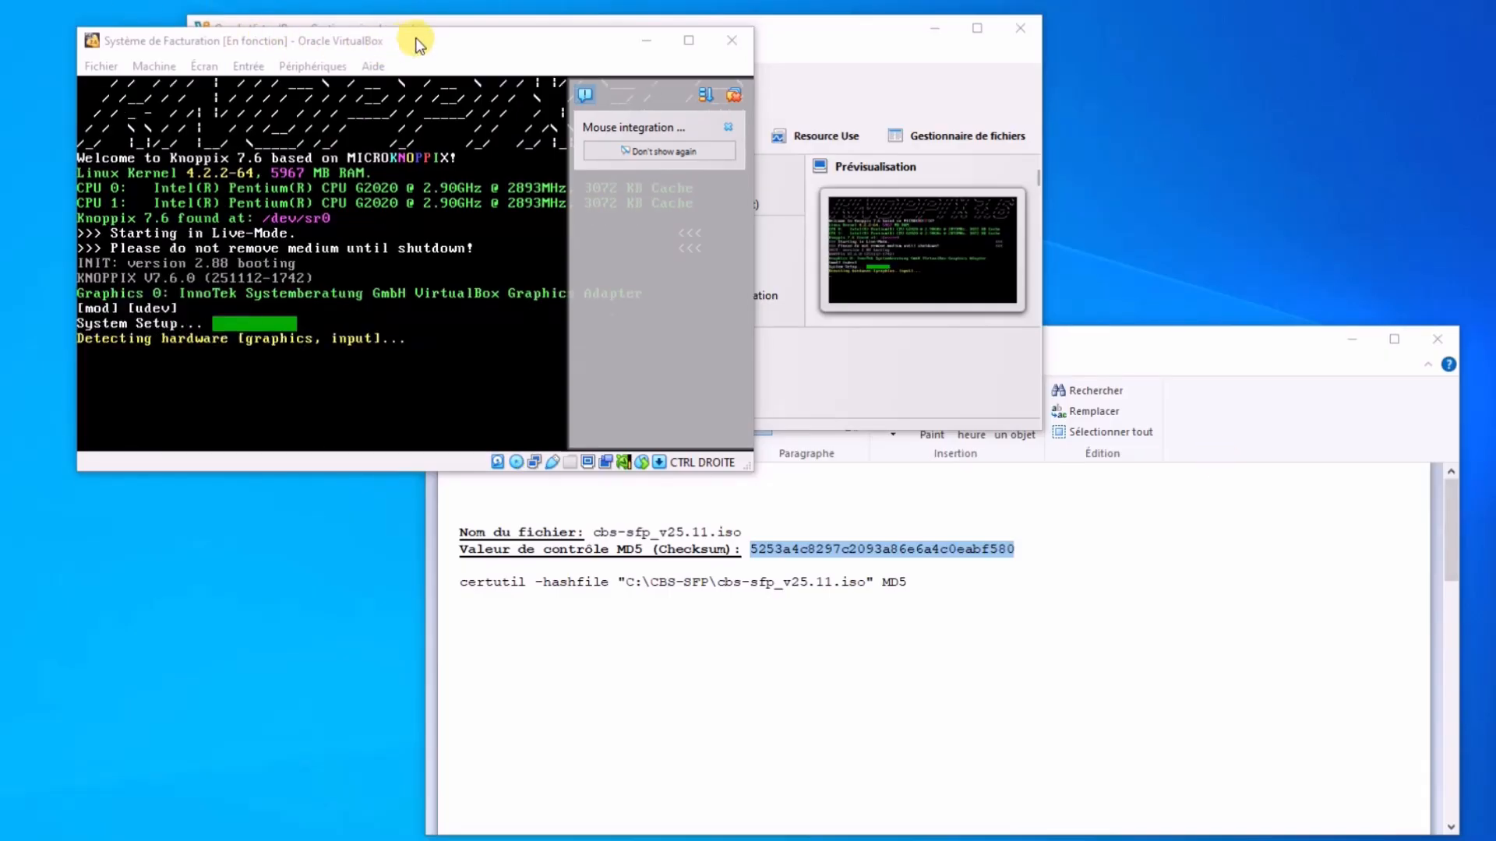
drag(410, 40, 399, 120)
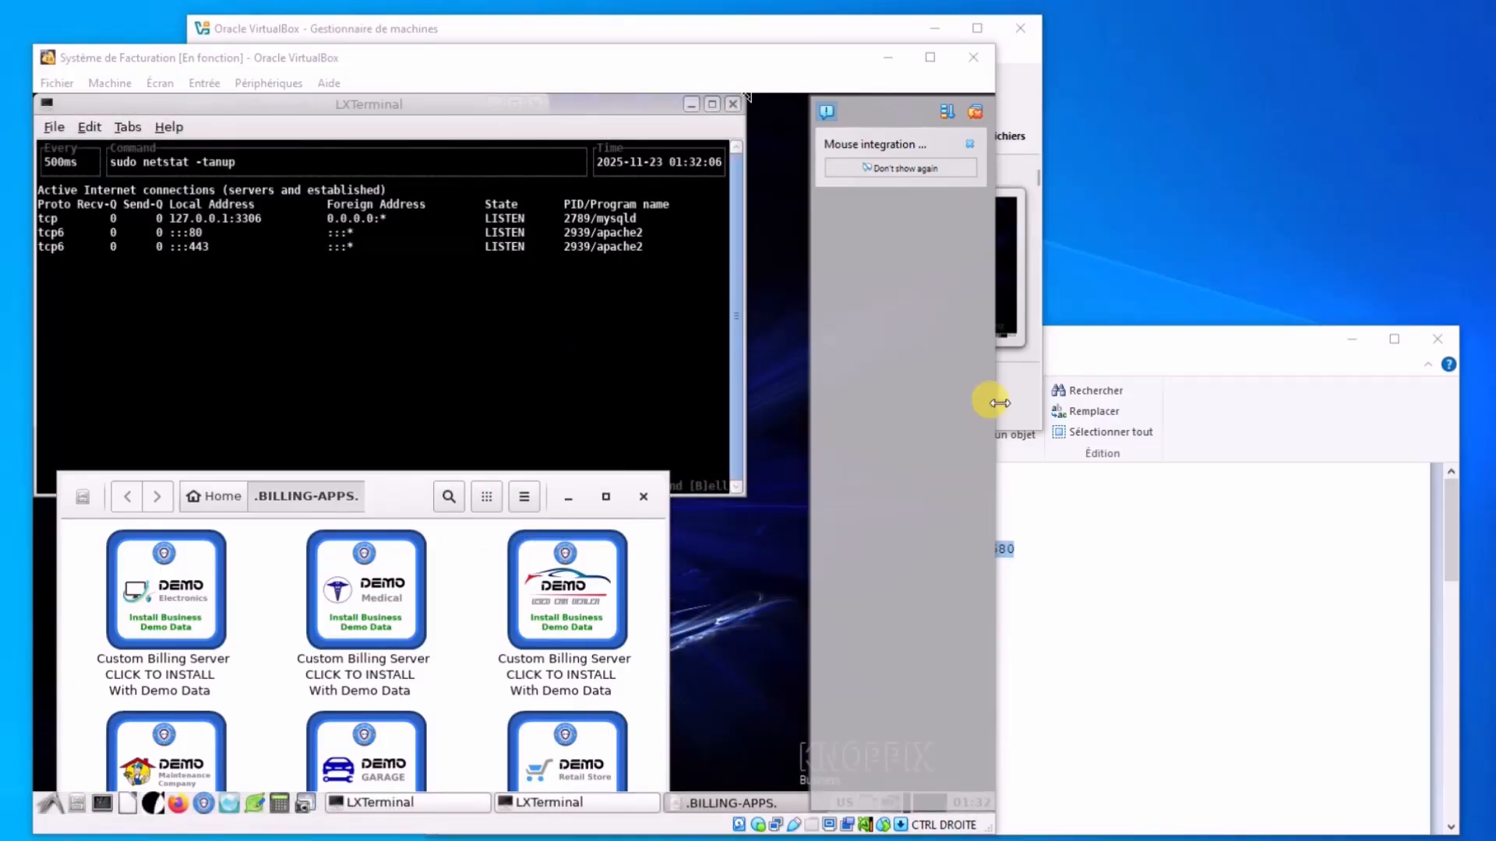
Show the guest desktop and start the KNOPPIX flash installer, allowing installation also on fixed hard disks.
click(969, 143)
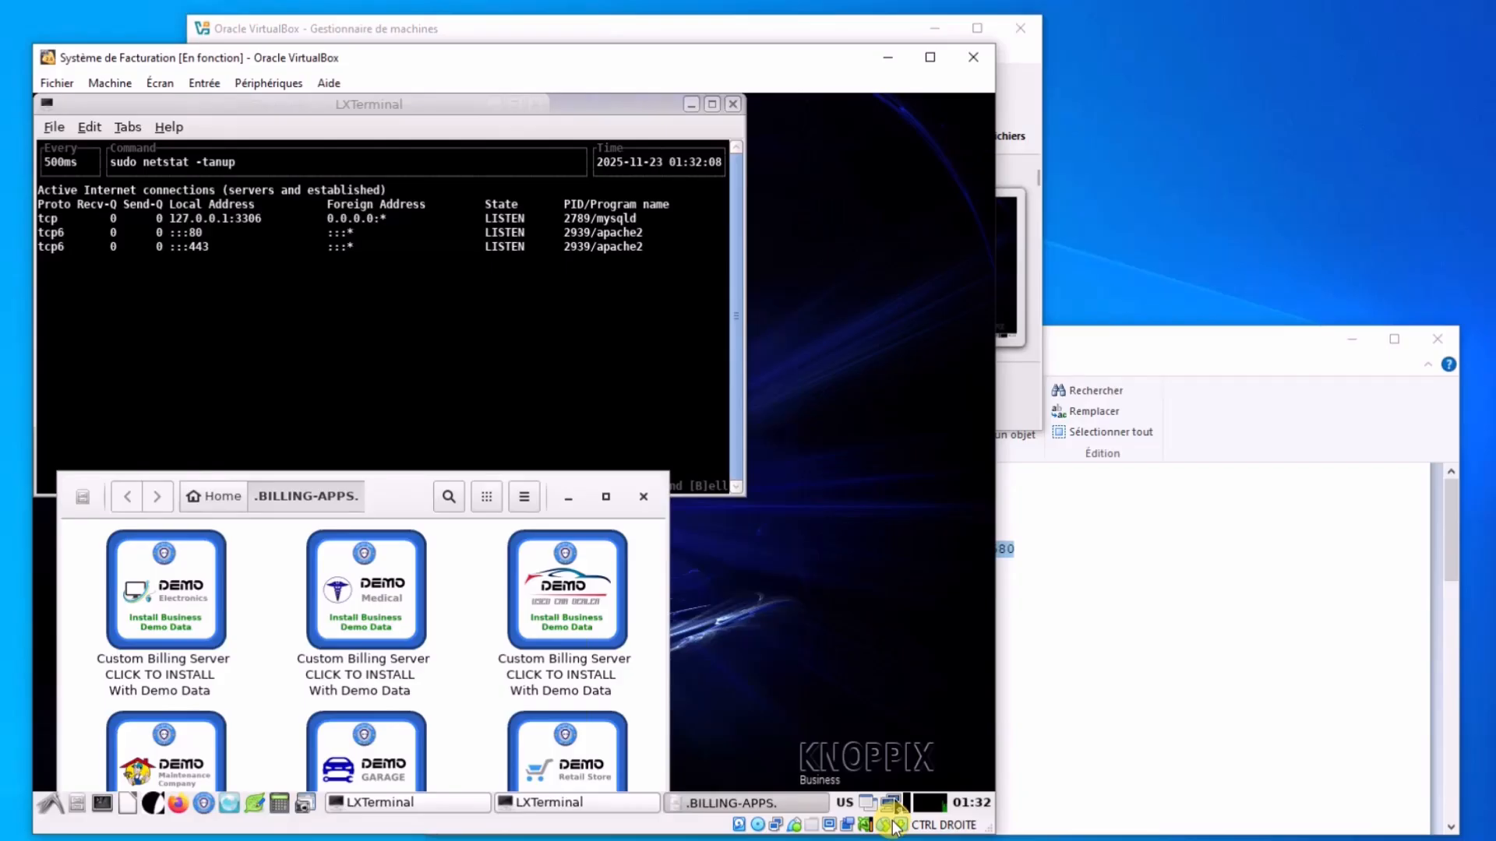
click(871, 803)
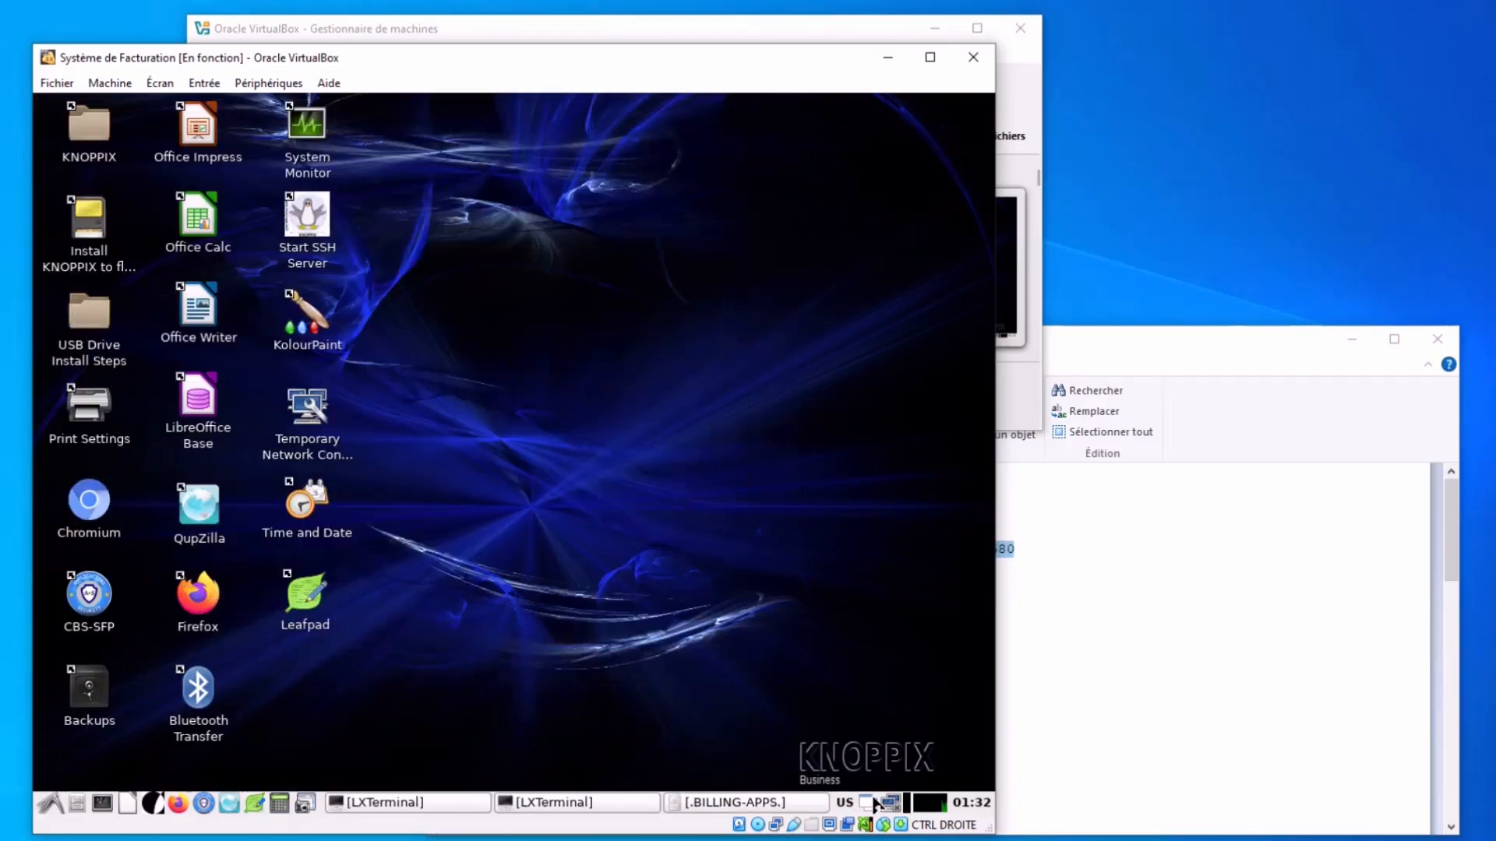
double_click(97, 240)
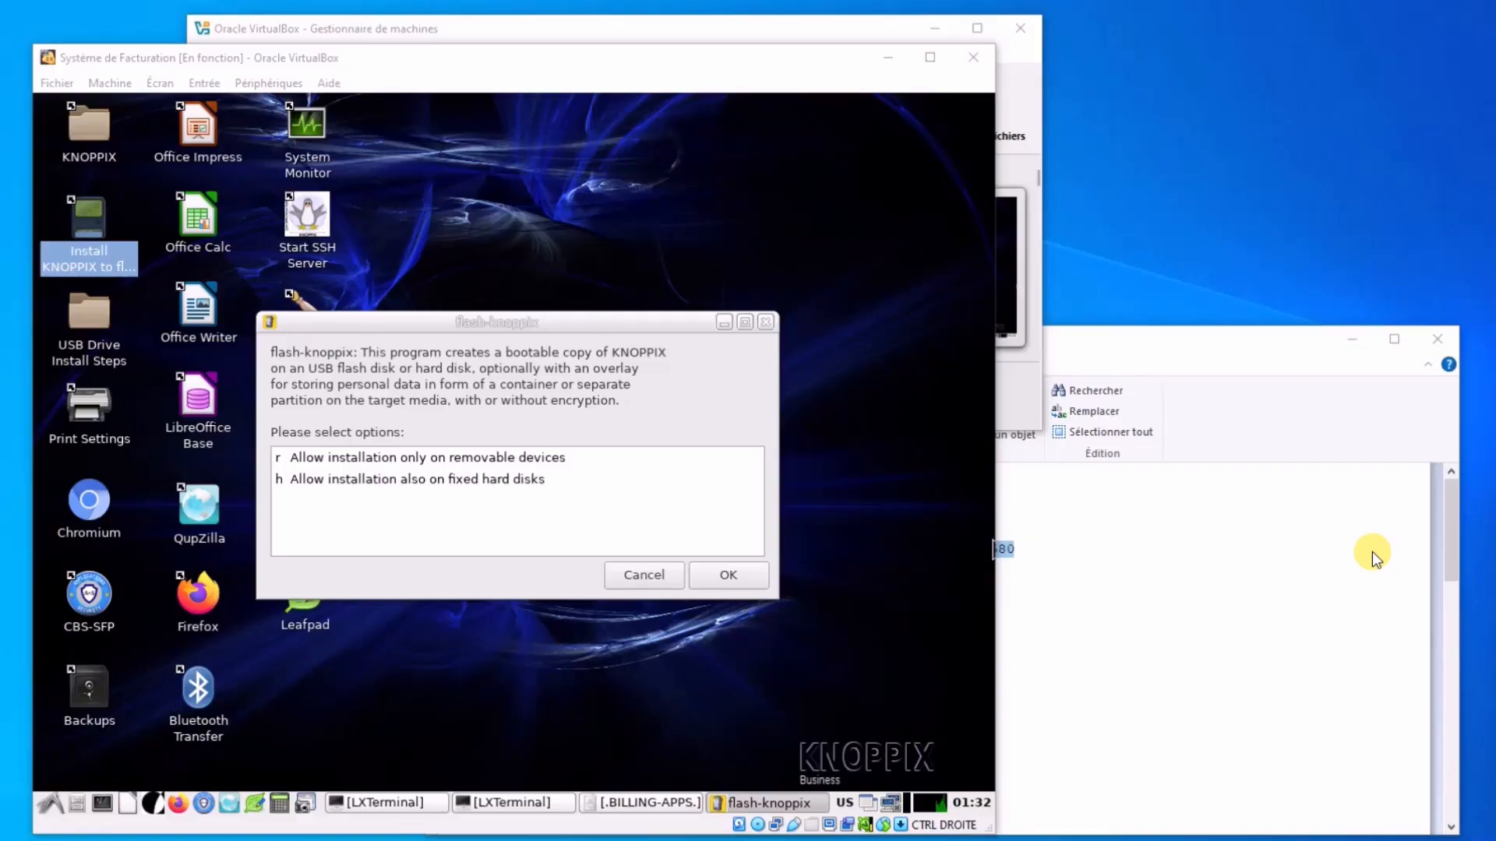
click(479, 480)
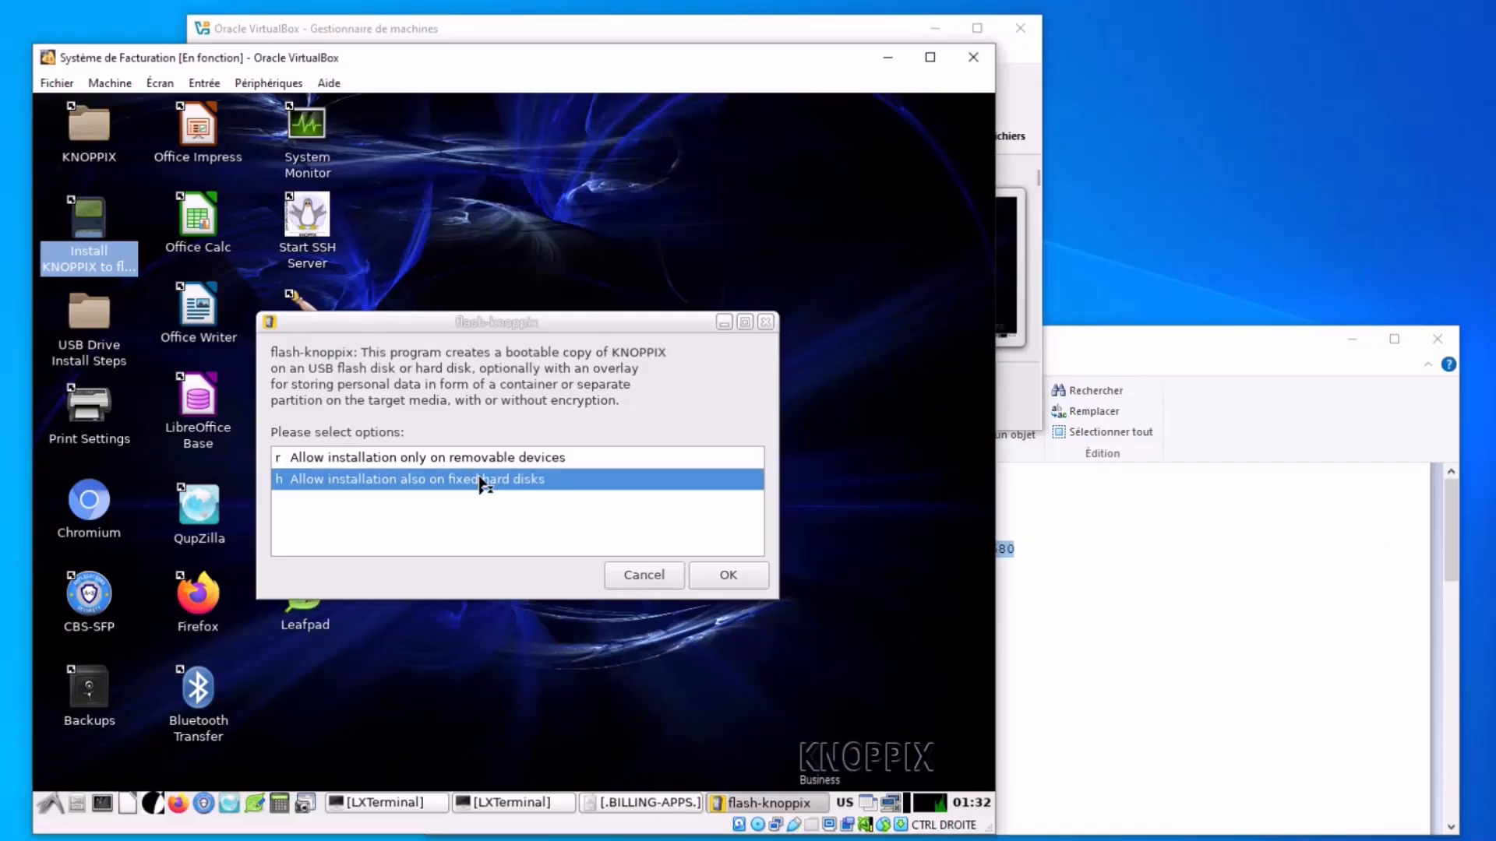
click(736, 576)
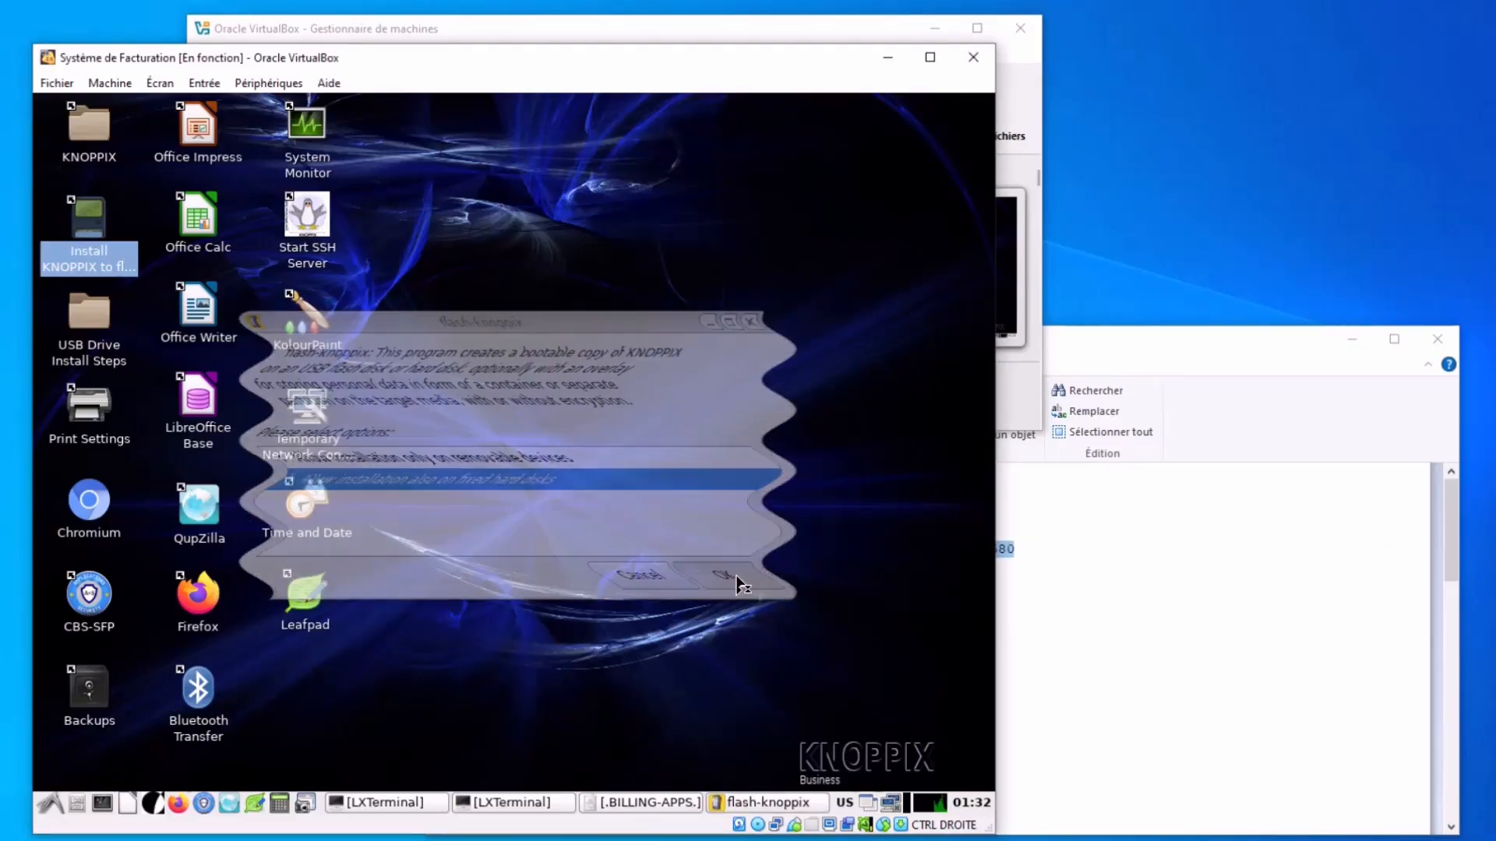
Target the sda VBOX HARDDISK with a FAT32 installation plus additional overlay partition, and approve repartitioning and formatting the device.
click(453, 445)
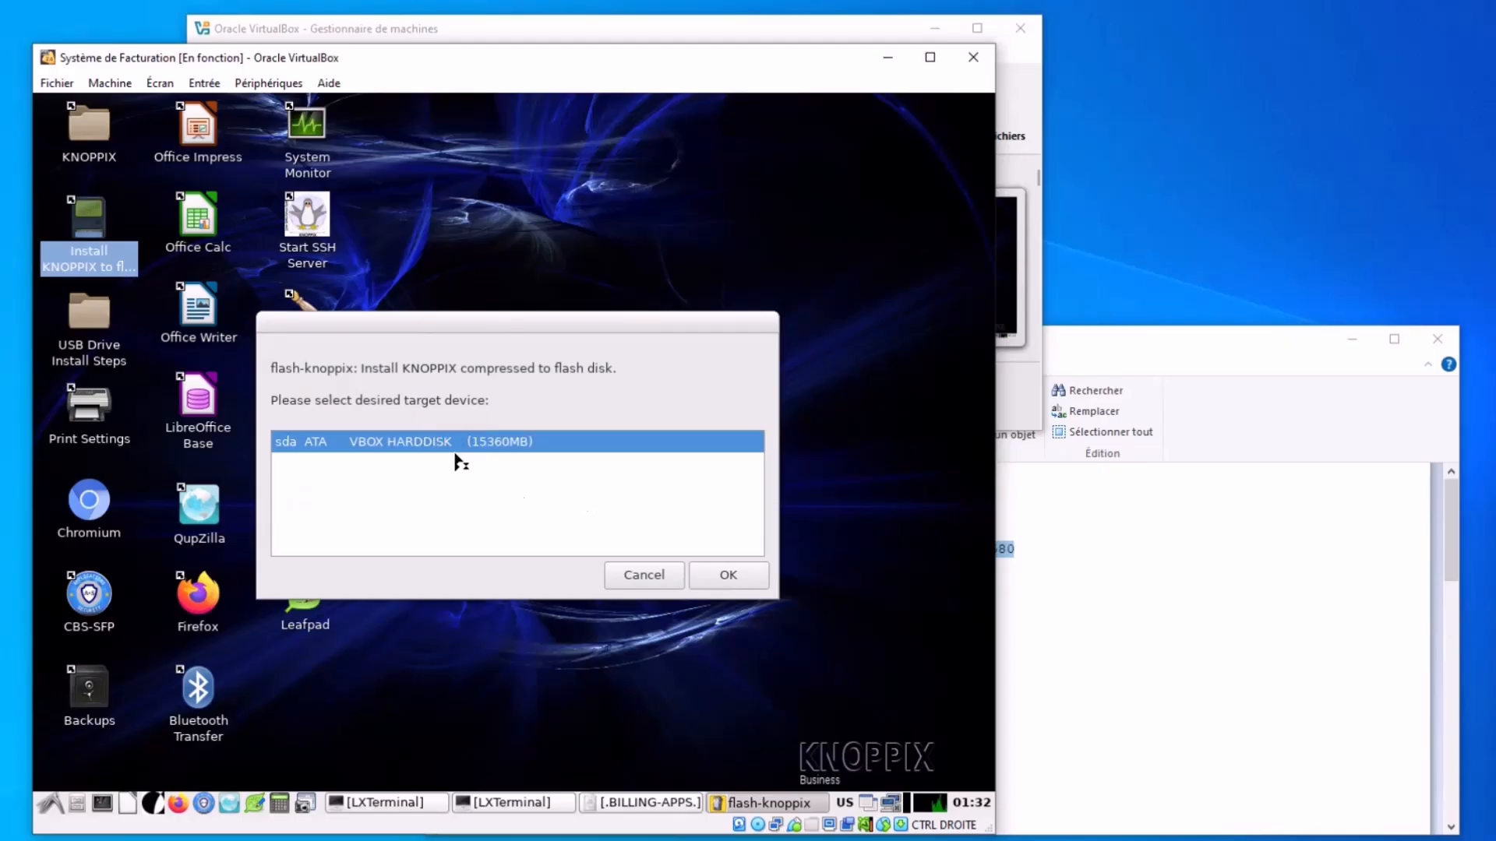
click(728, 576)
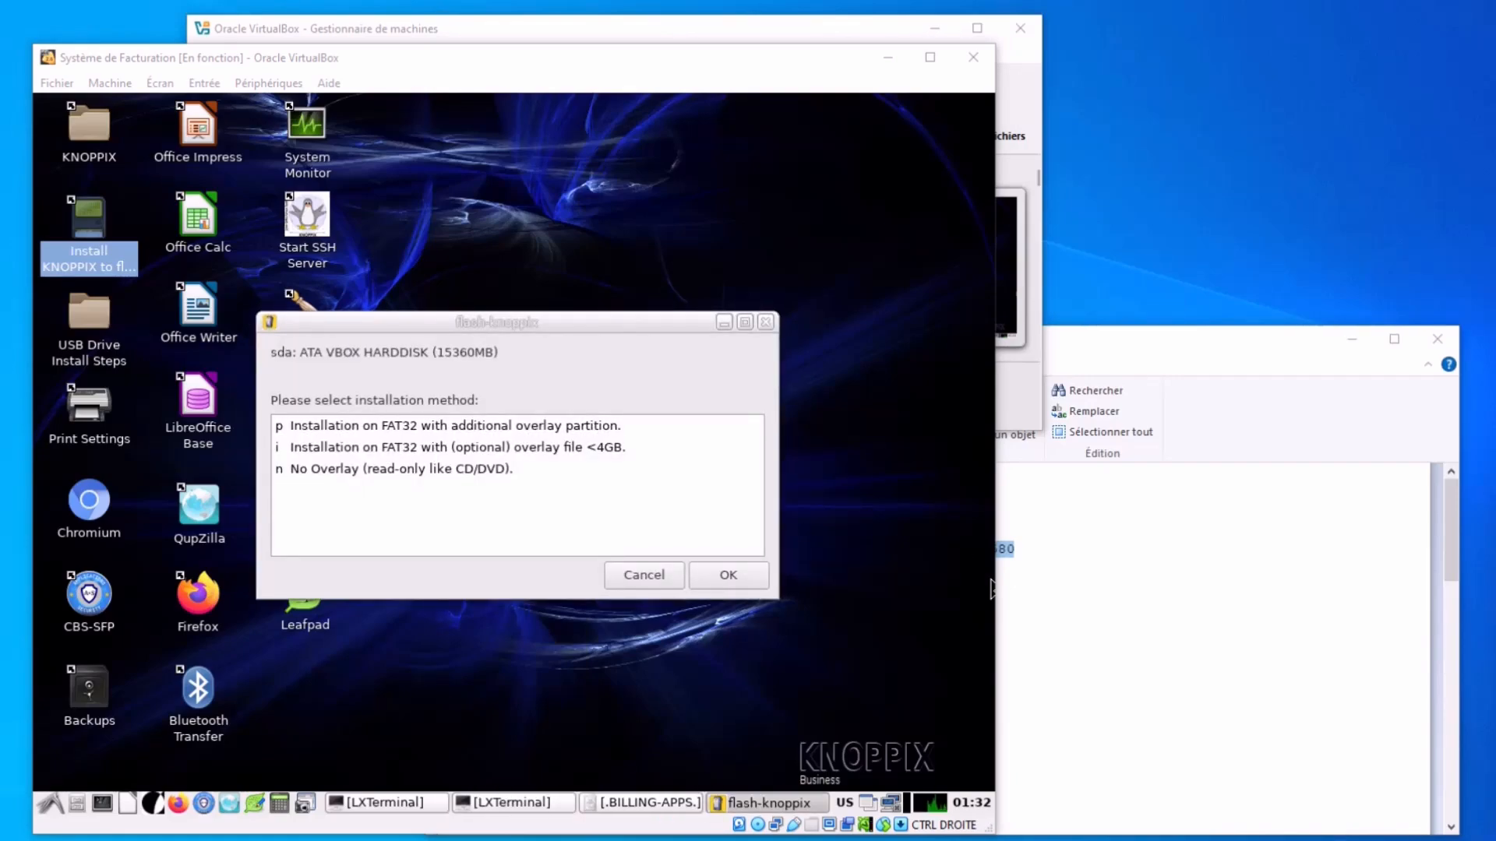
click(547, 427)
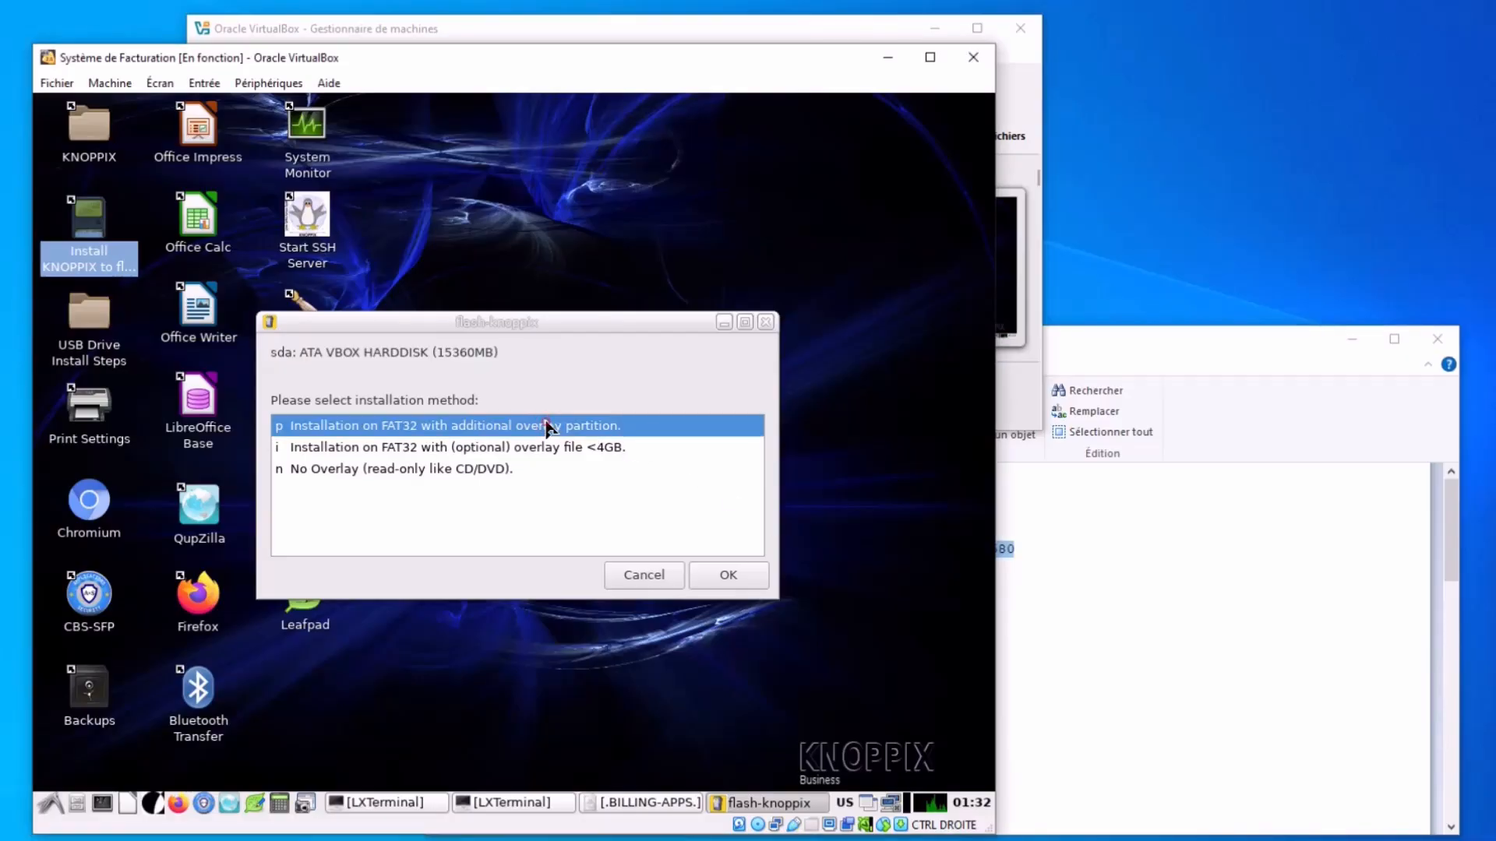
click(729, 575)
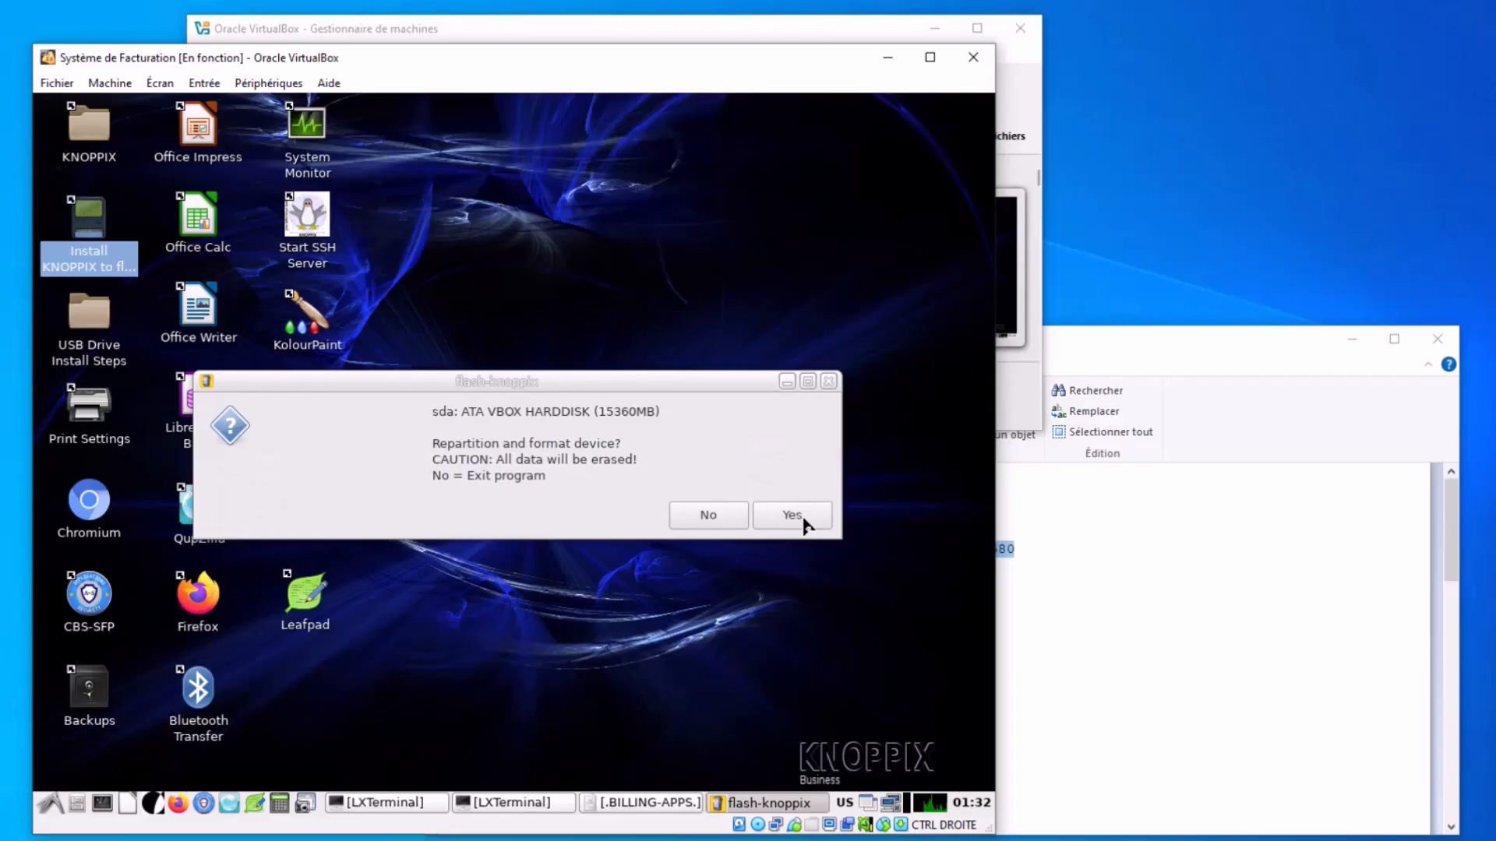
click(806, 526)
click(799, 511)
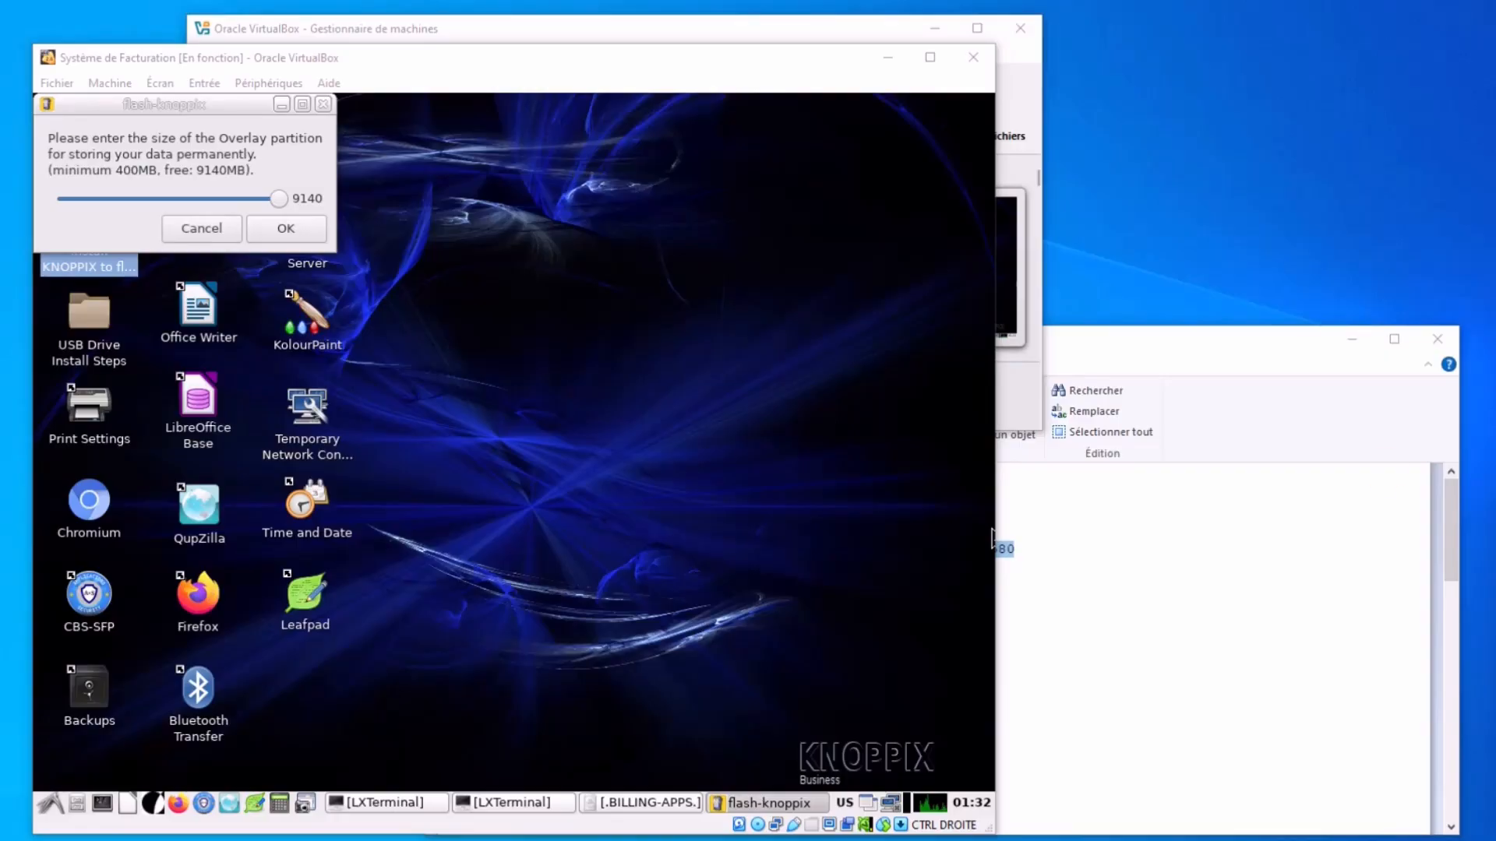
Install KNOPPIX with a 9140 MB overlay partition and no AES256 encryption, and close the installer when it finishes.
click(286, 228)
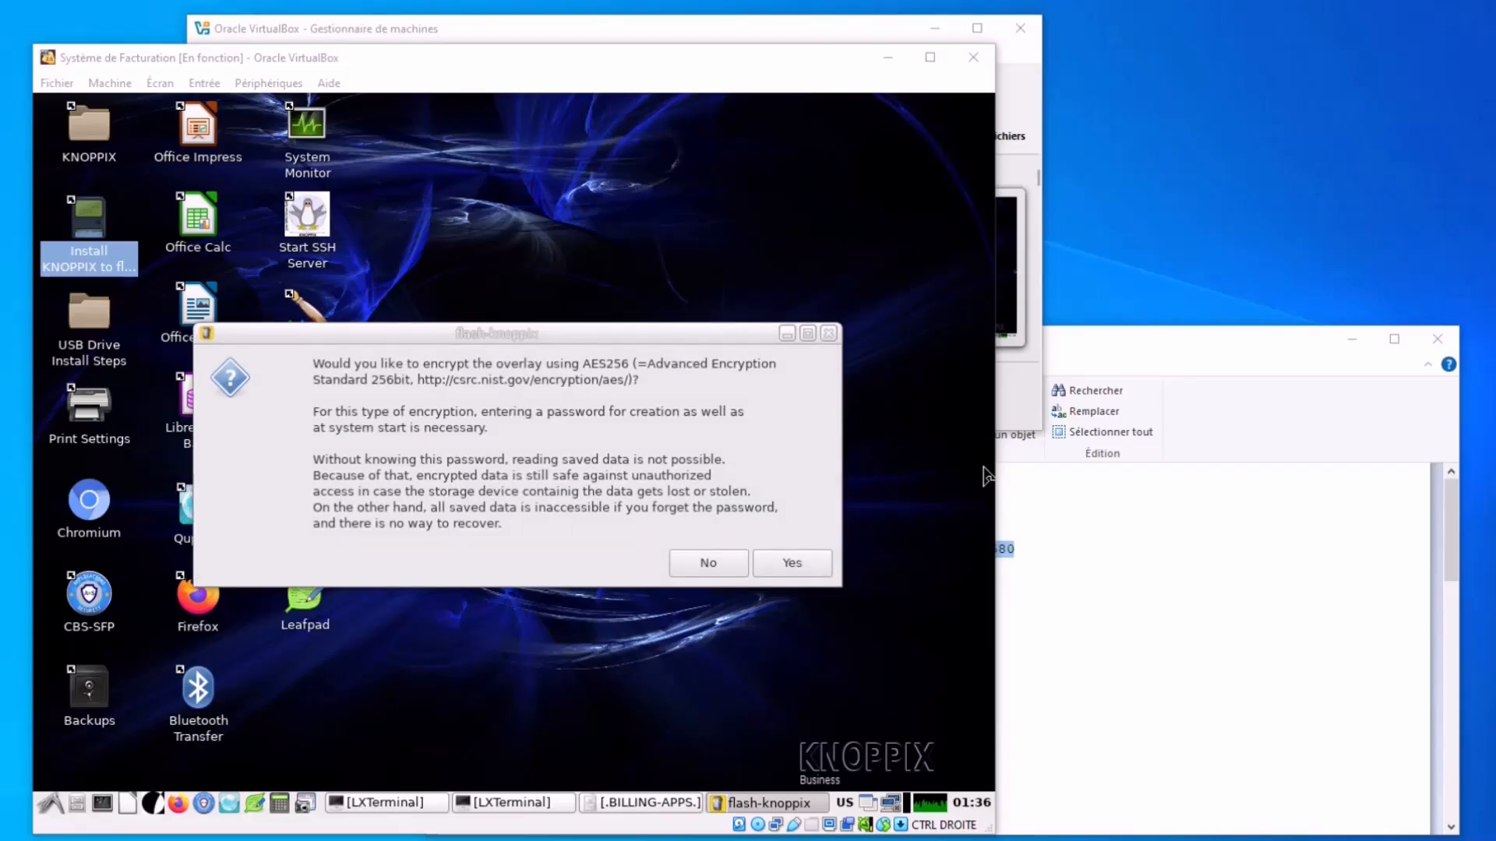
click(705, 566)
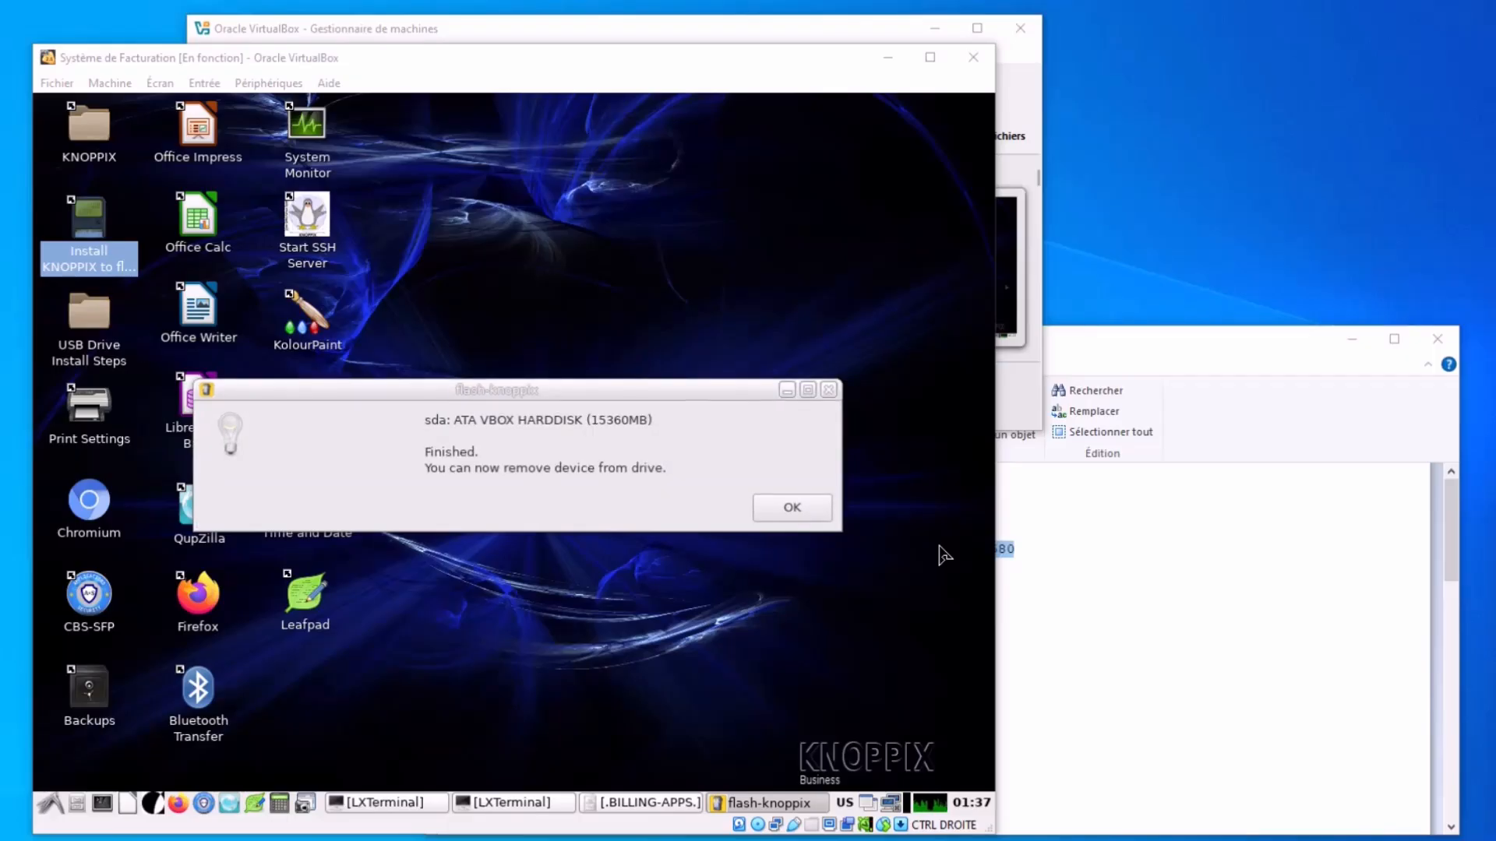
click(799, 508)
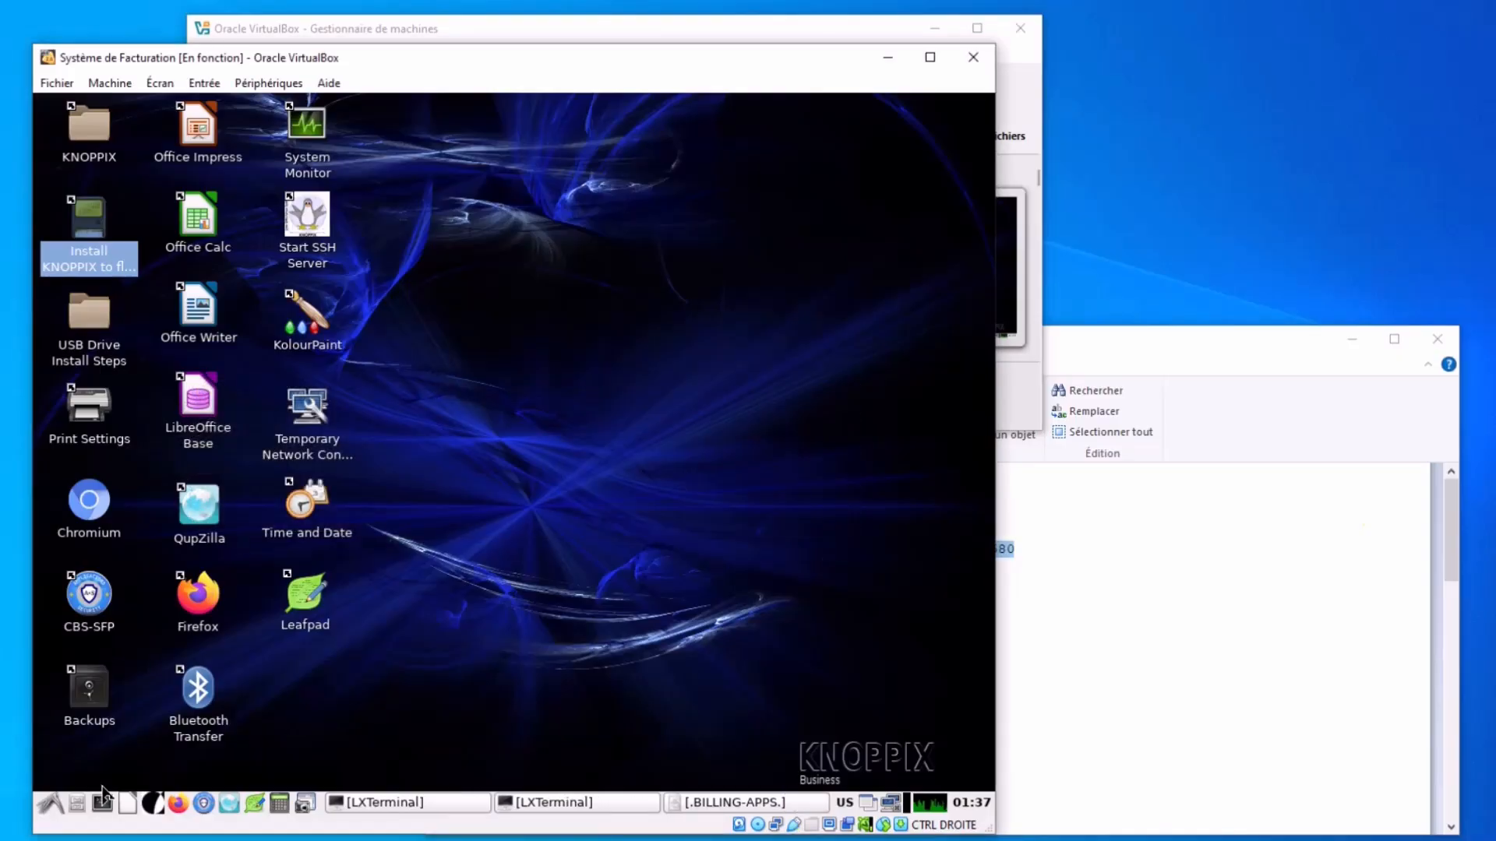
Log out and shut down the guest KNOPPIX system, acknowledging the CD removal prompt.
click(61, 797)
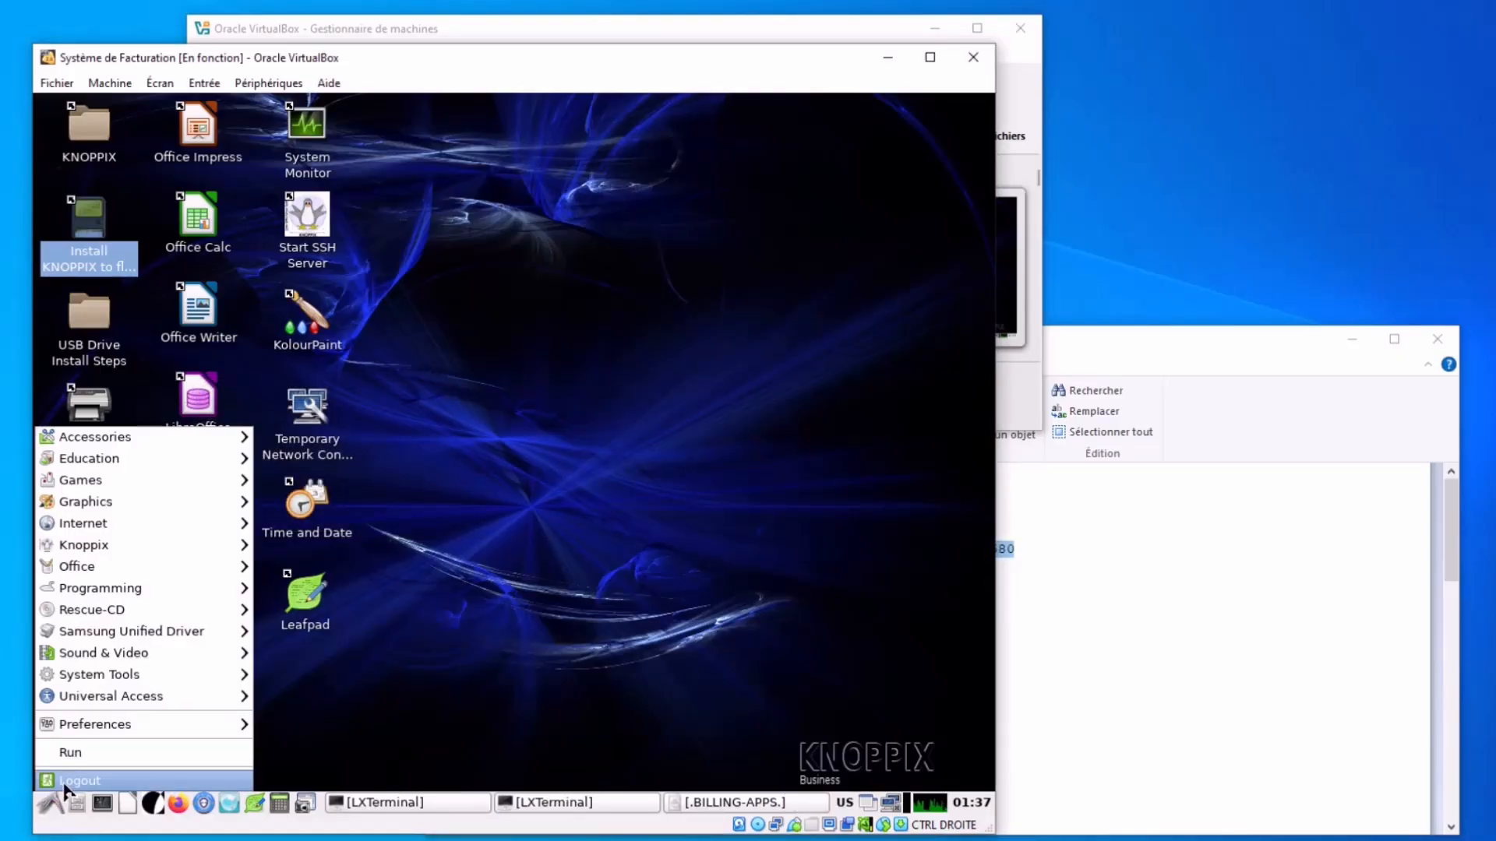
click(91, 783)
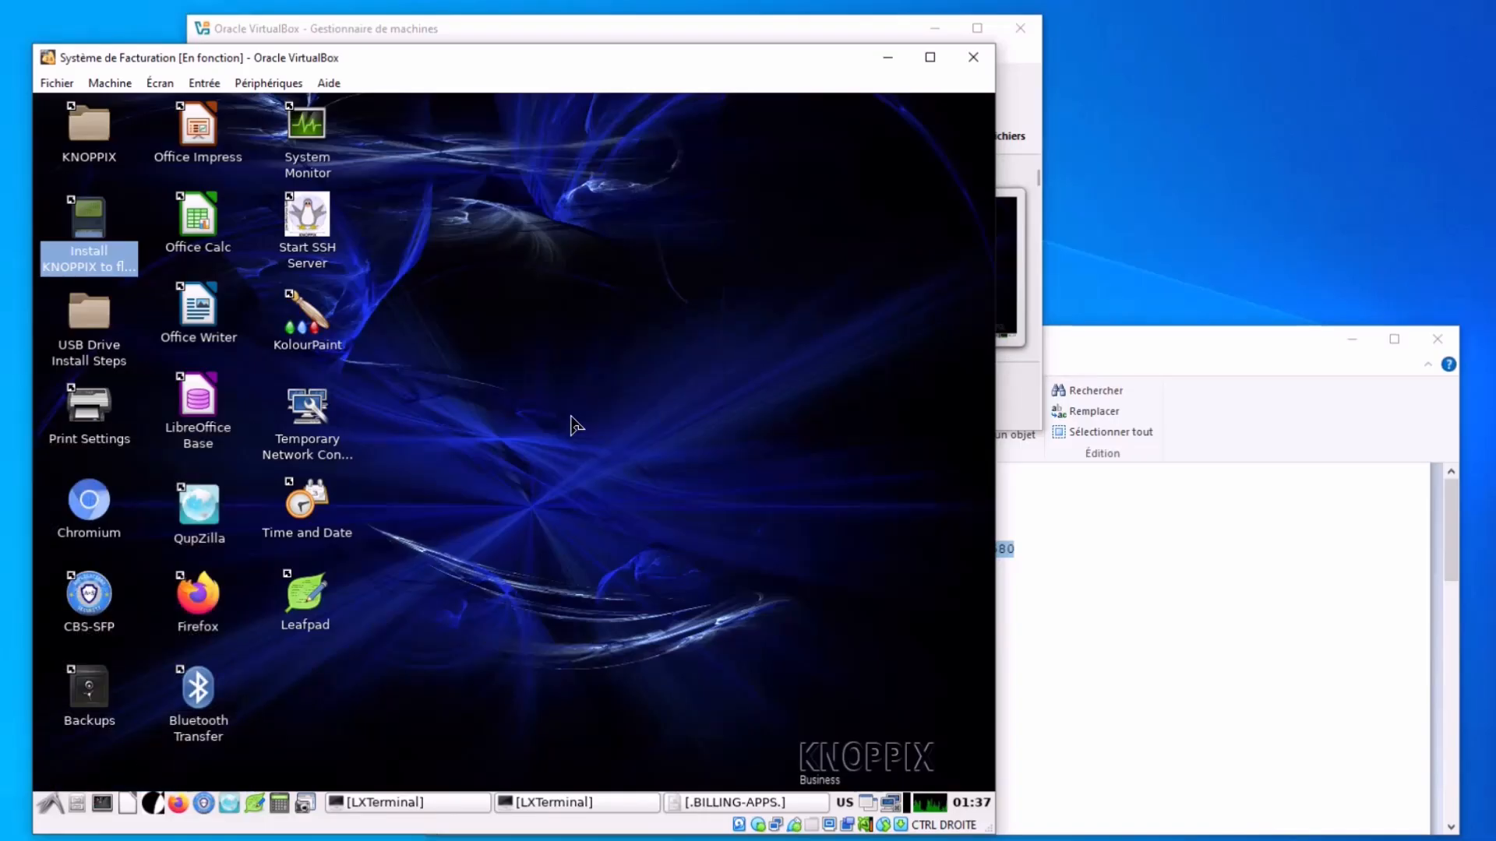
click(562, 316)
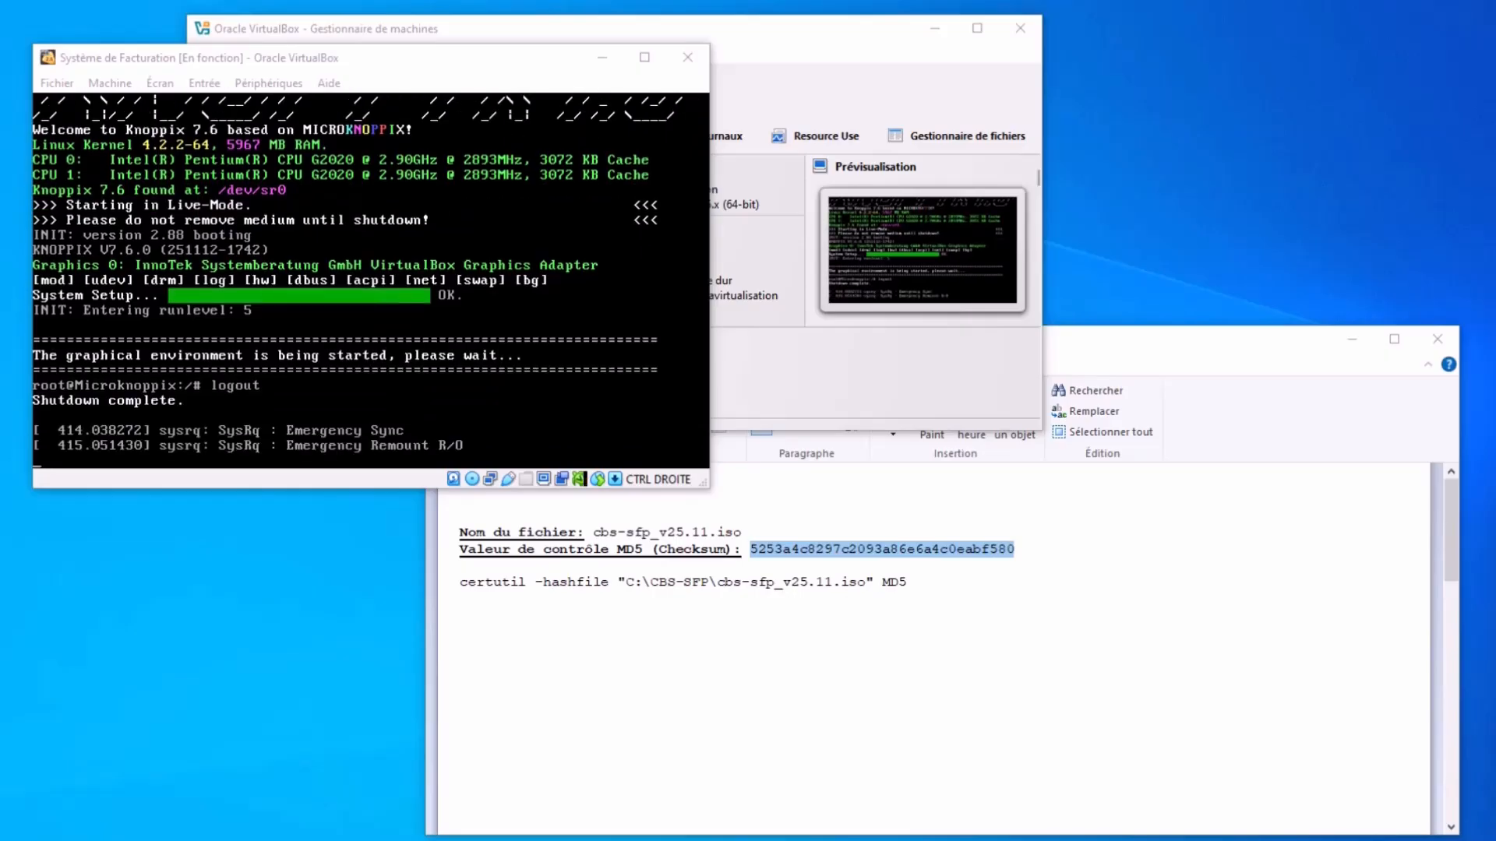
click(630, 401)
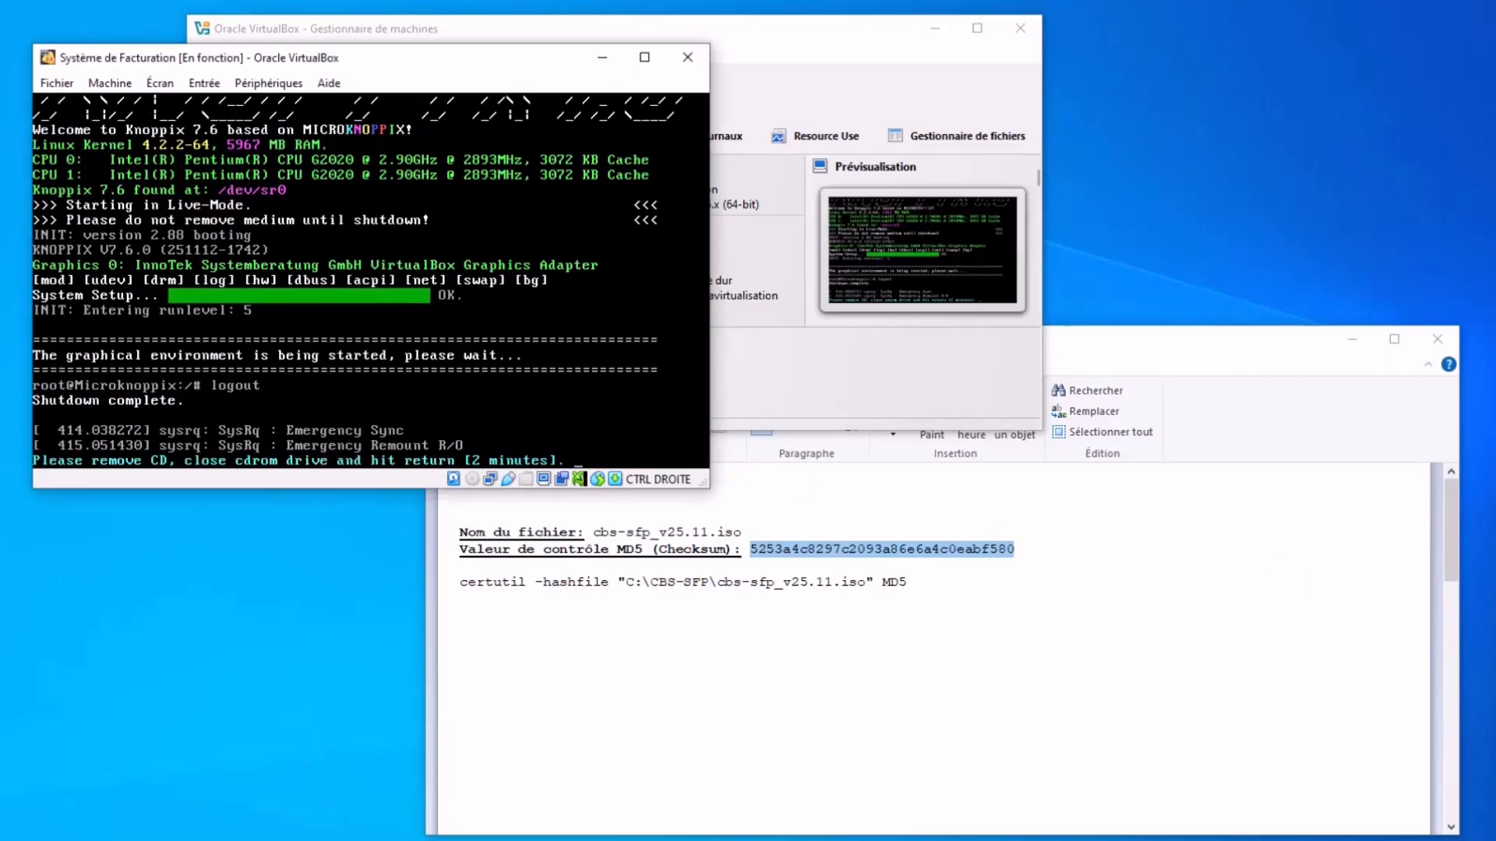
key(Return)
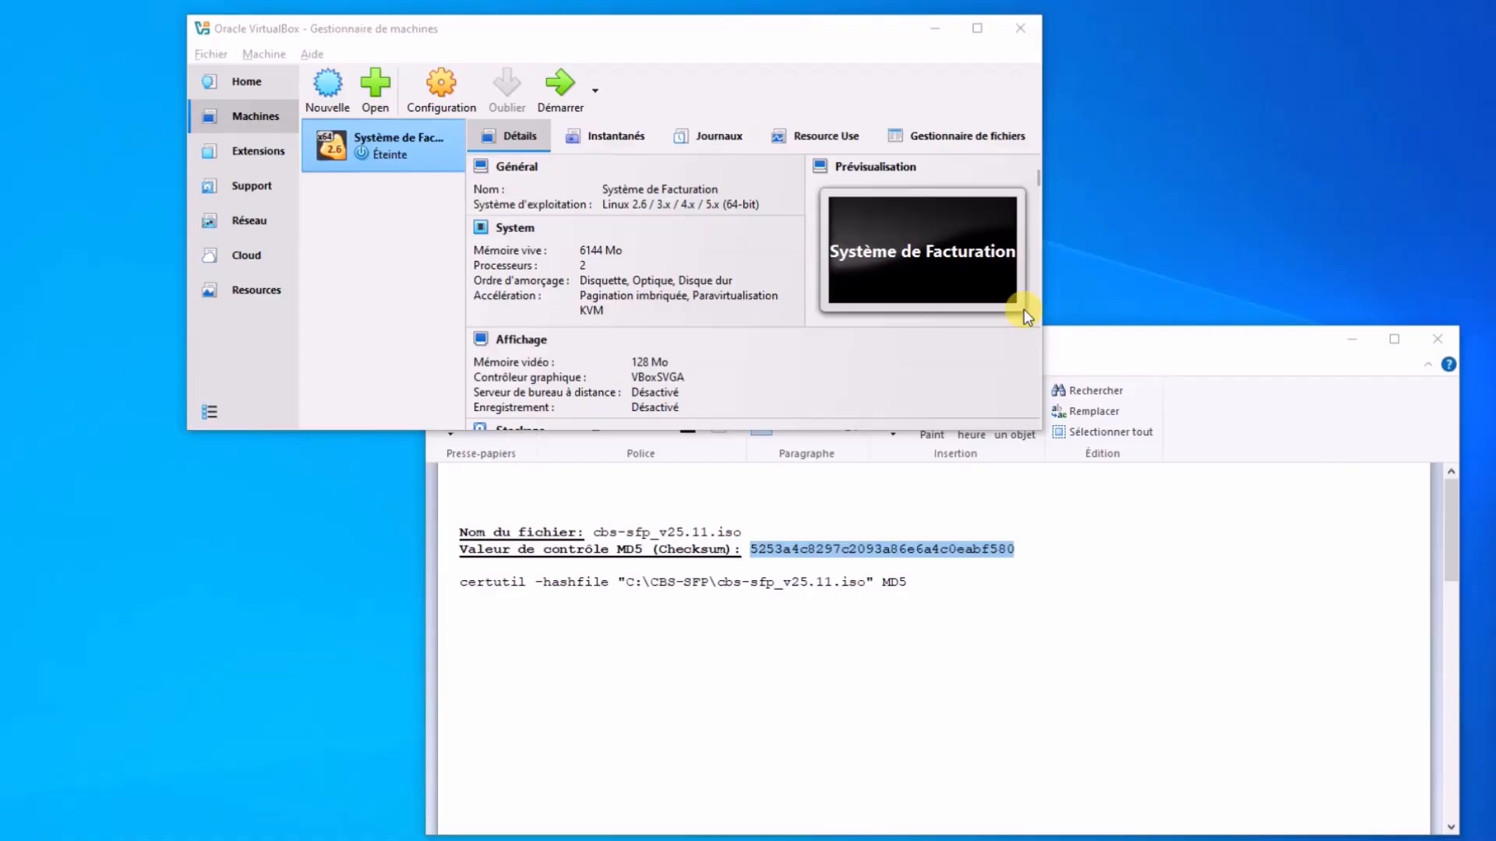
Keep only the hard disk as a boot device for the Système de Facturation machine and disable the UTC hardware clock.
click(450, 103)
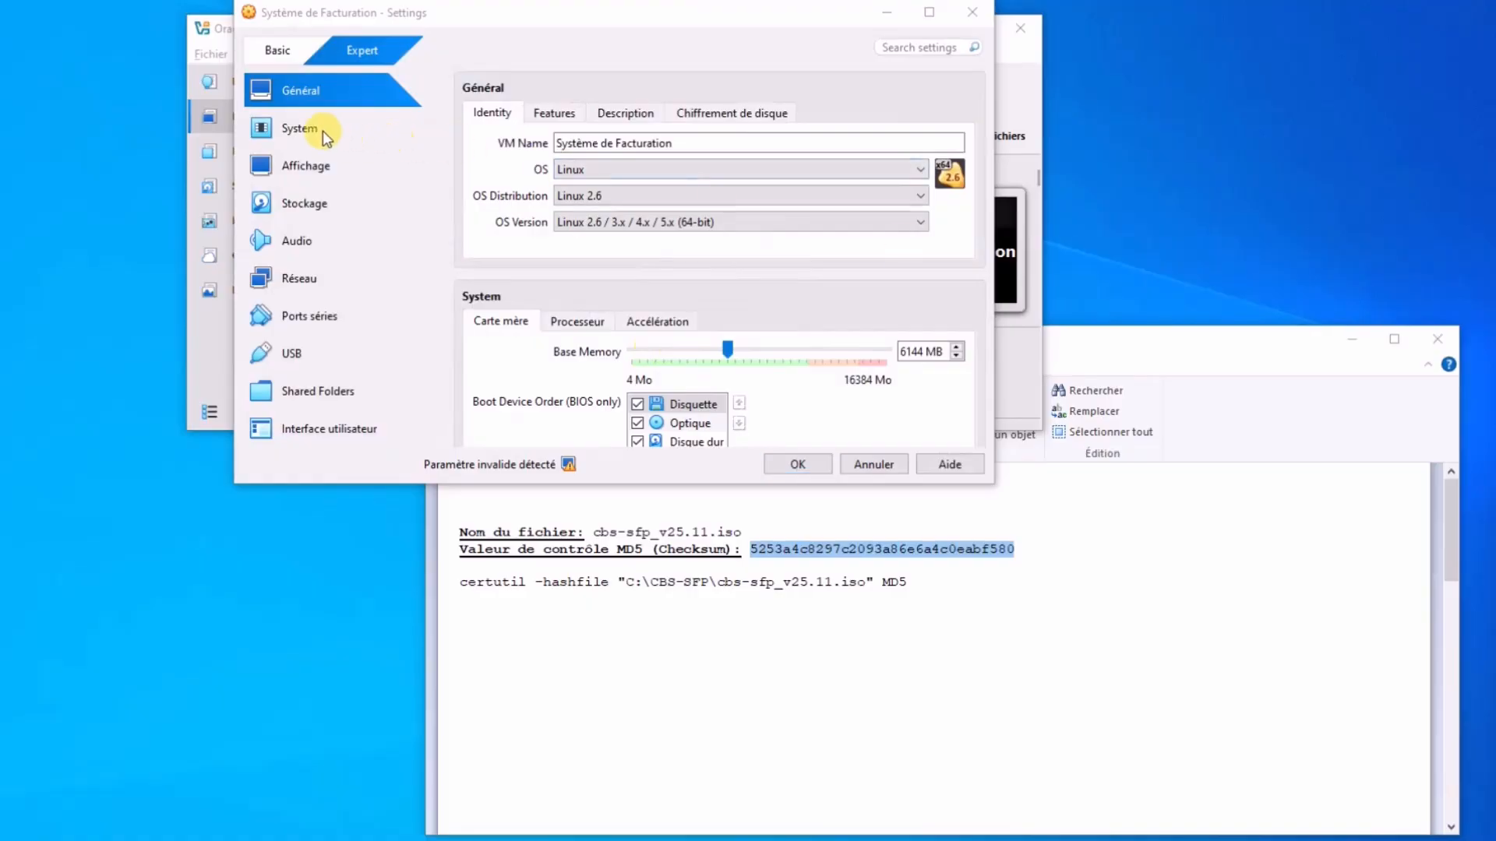
click(285, 128)
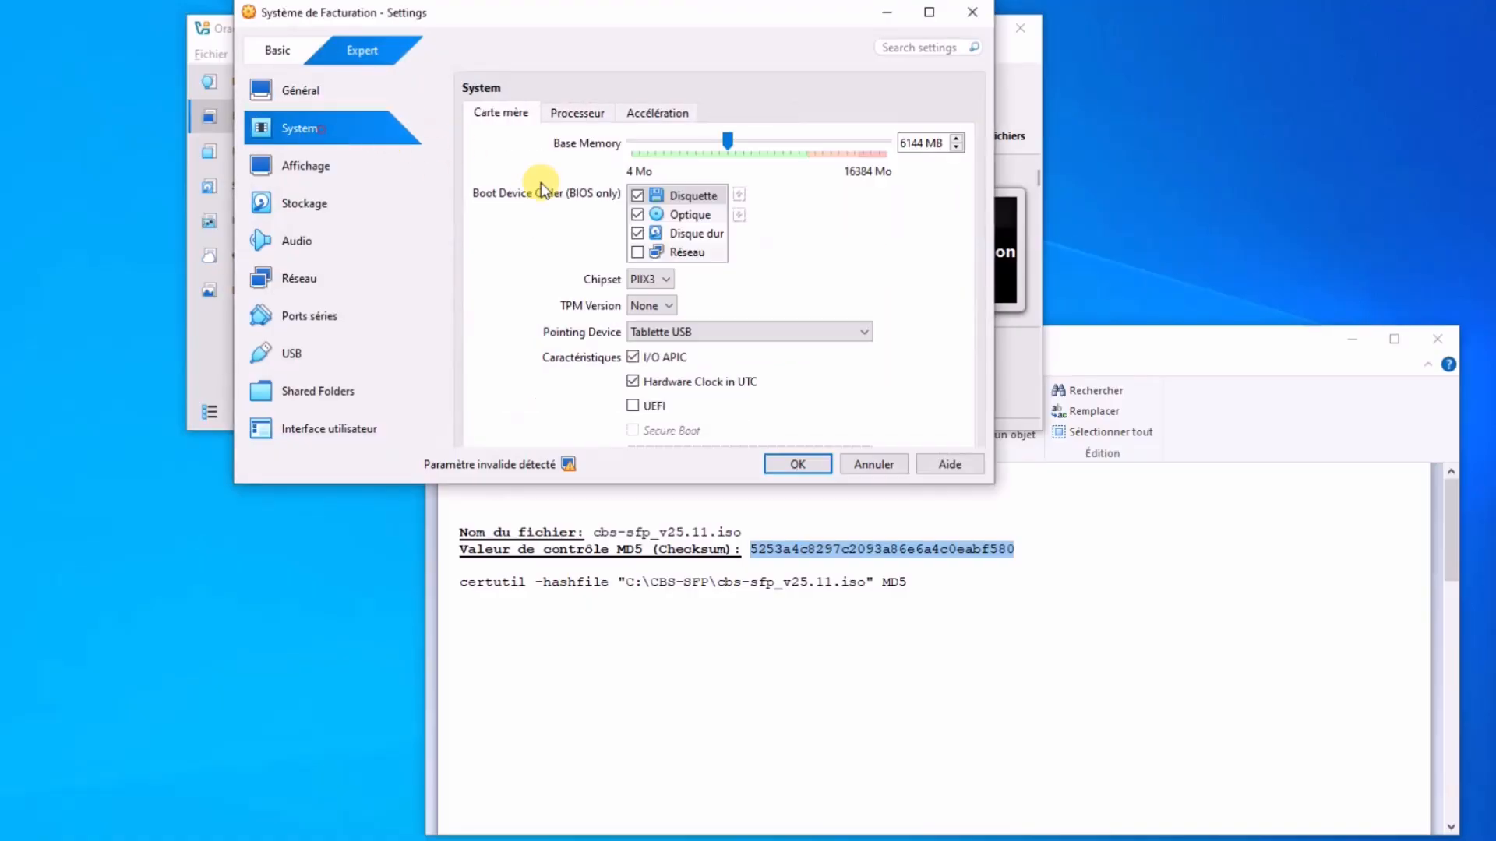
click(637, 214)
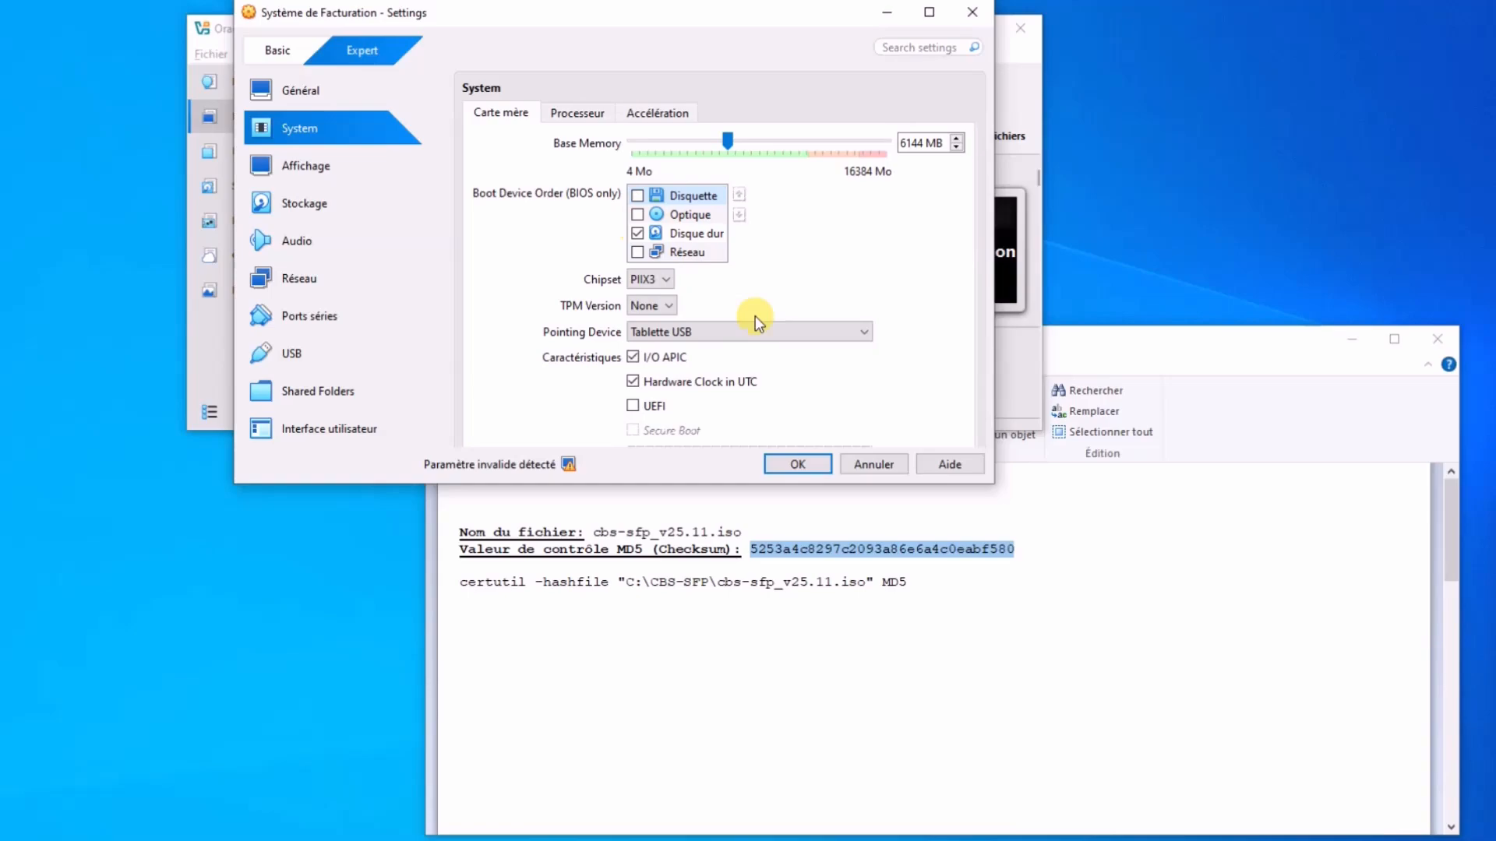
click(632, 380)
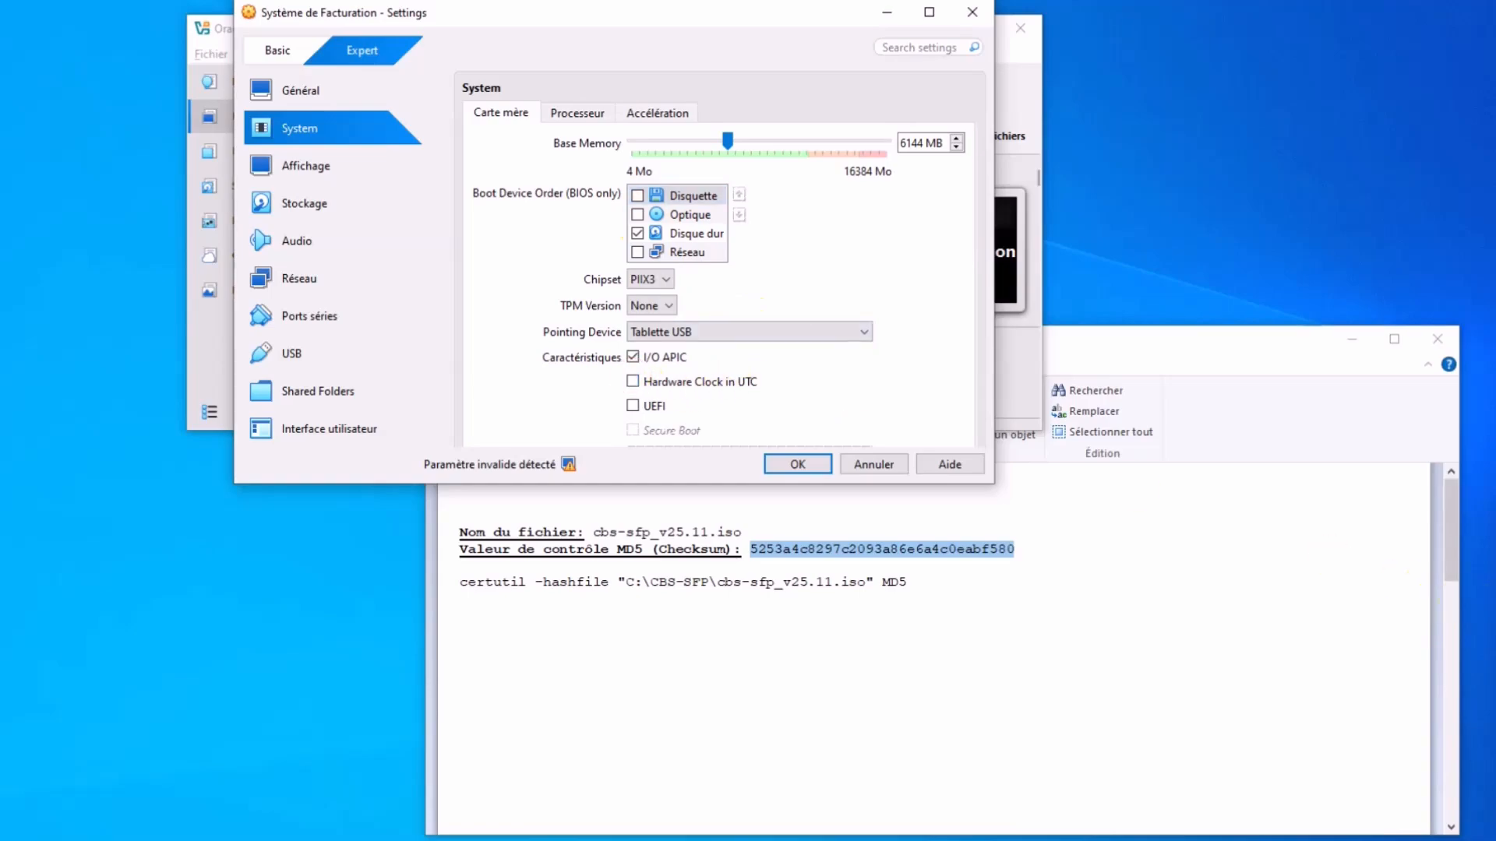
drag(750, 269, 461, 164)
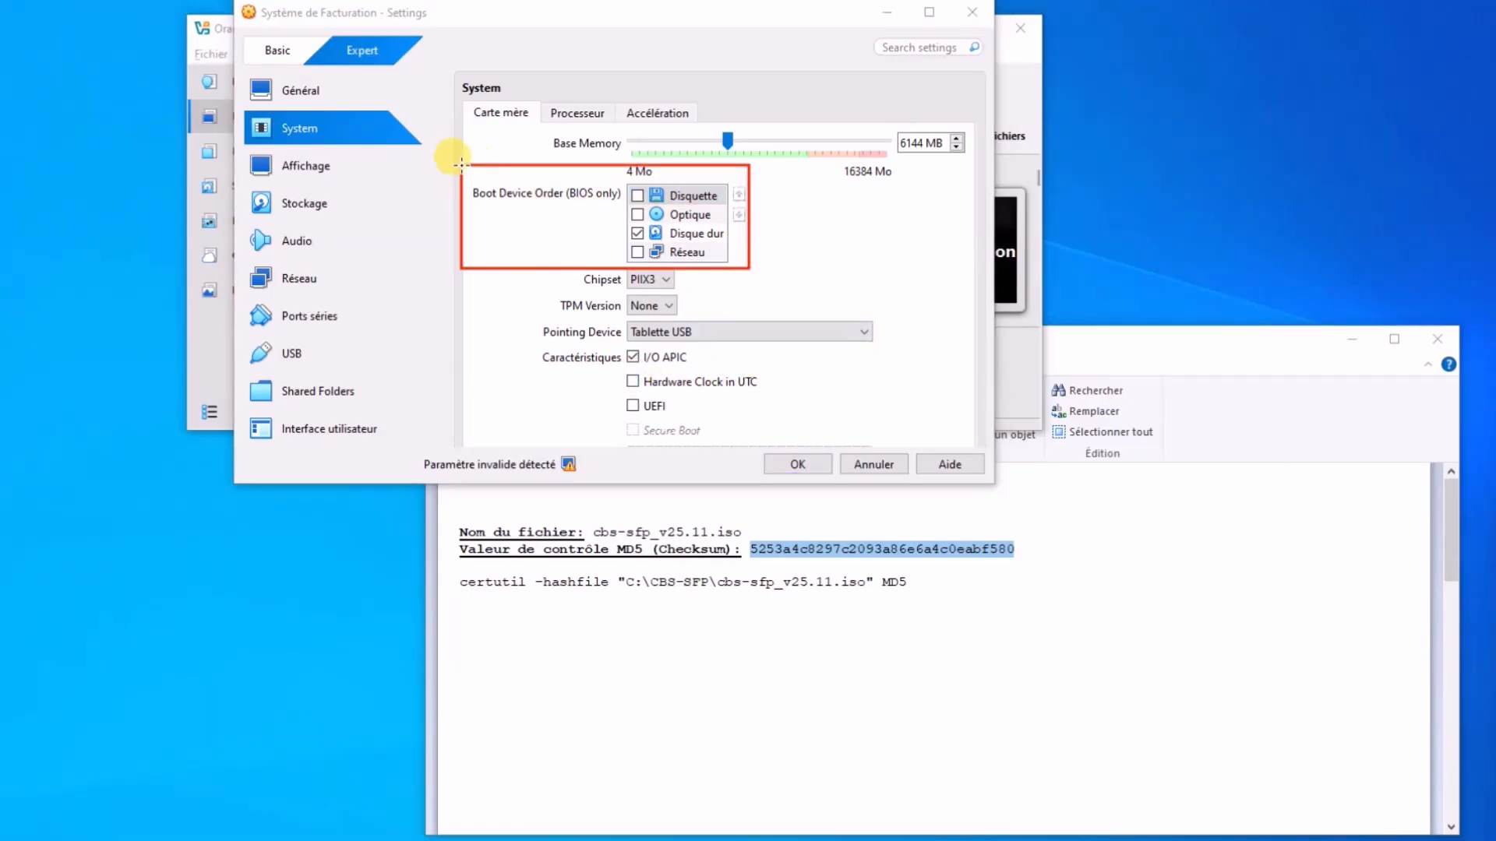
drag(762, 389, 597, 372)
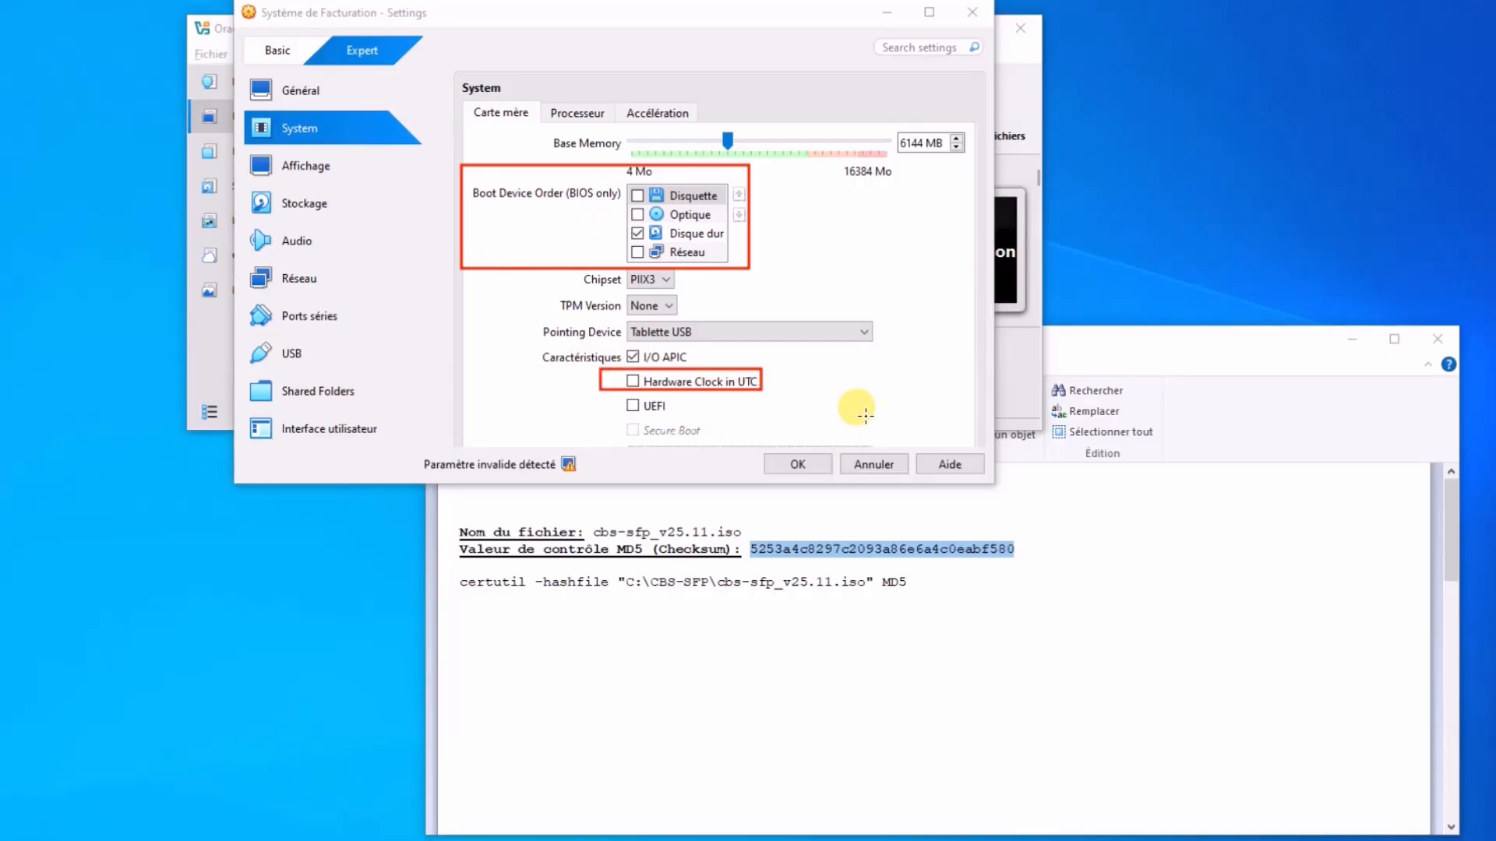
key(ctrl+z)
key(ctrl+z)
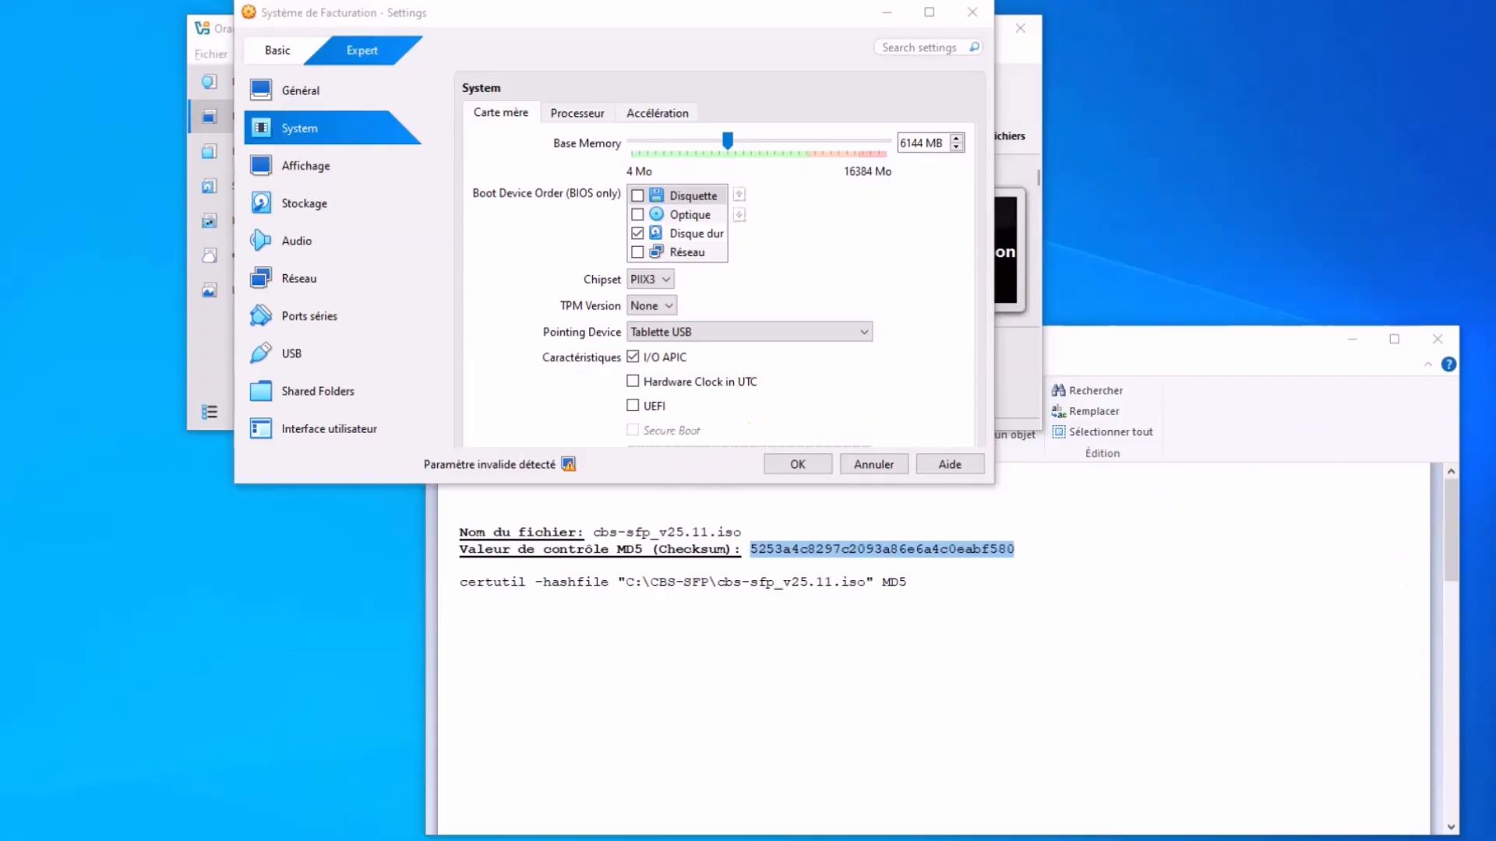
Check the optical drive under the IDE controller in the machine's storage settings.
click(324, 202)
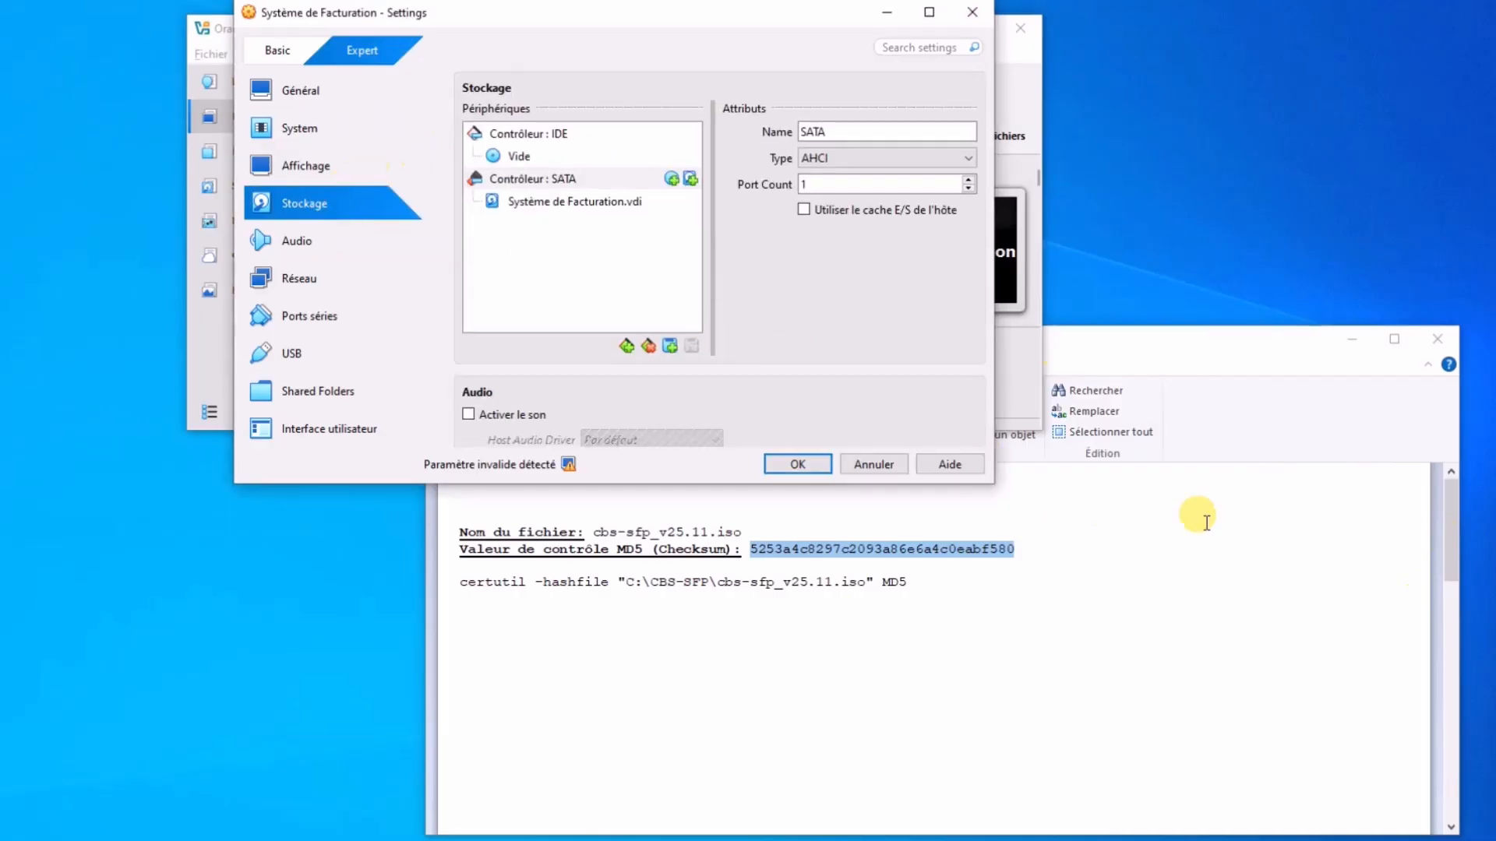
key(ctrl+alt+d)
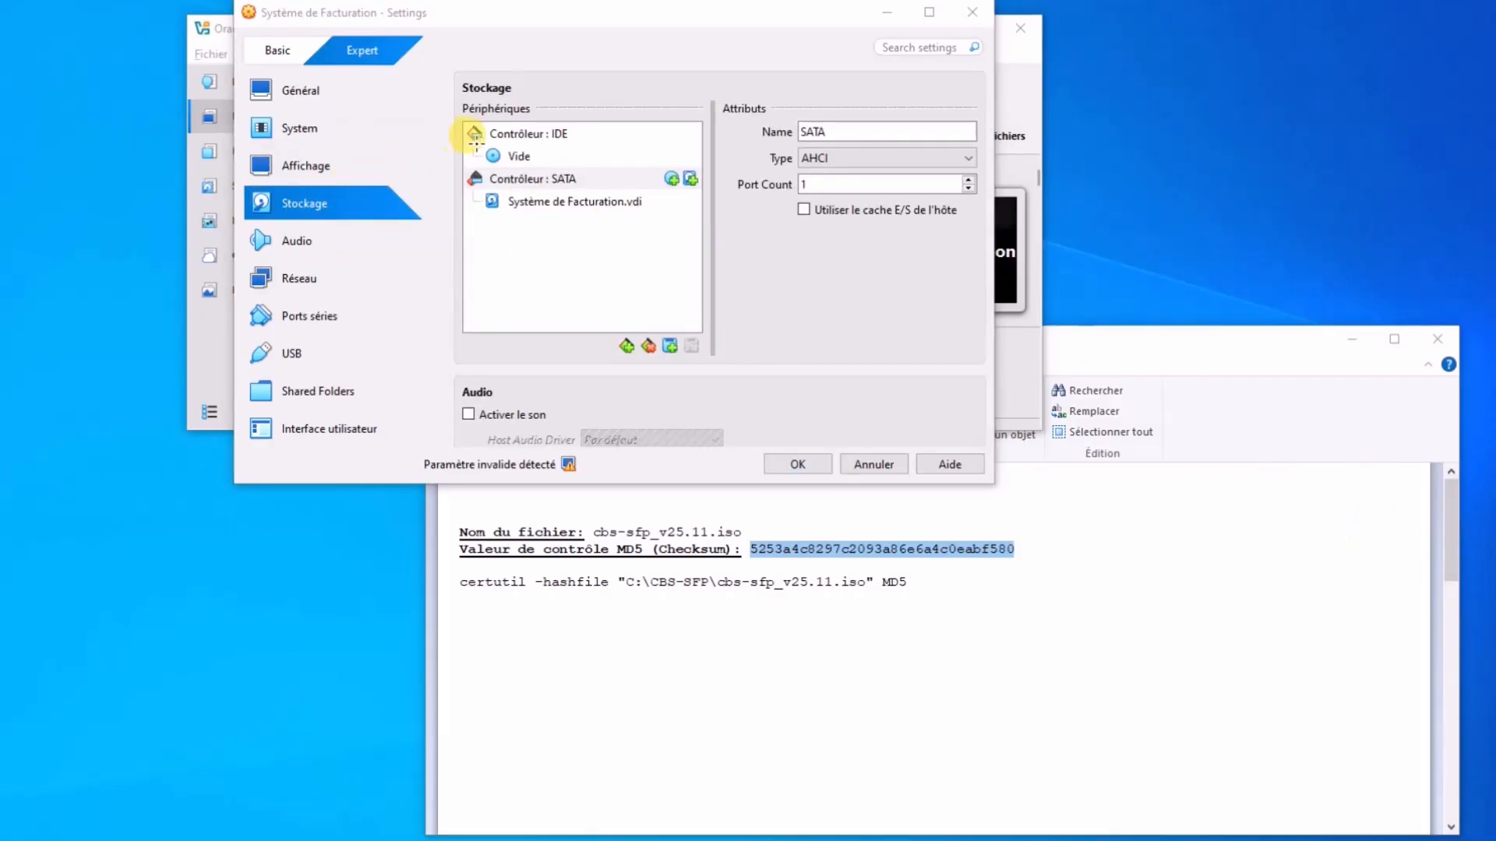
drag(476, 142, 569, 167)
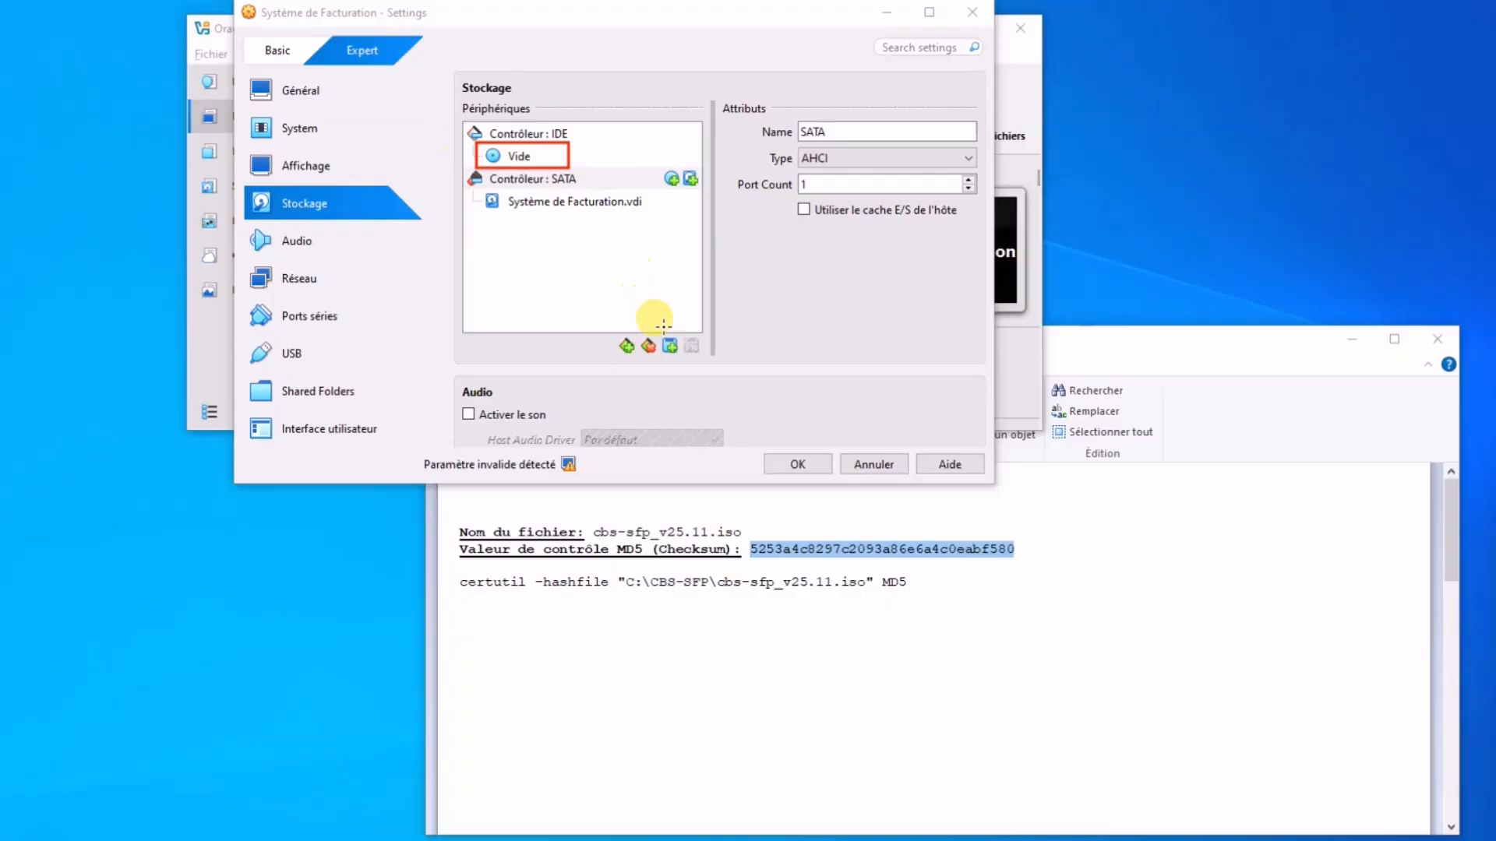
key(Escape)
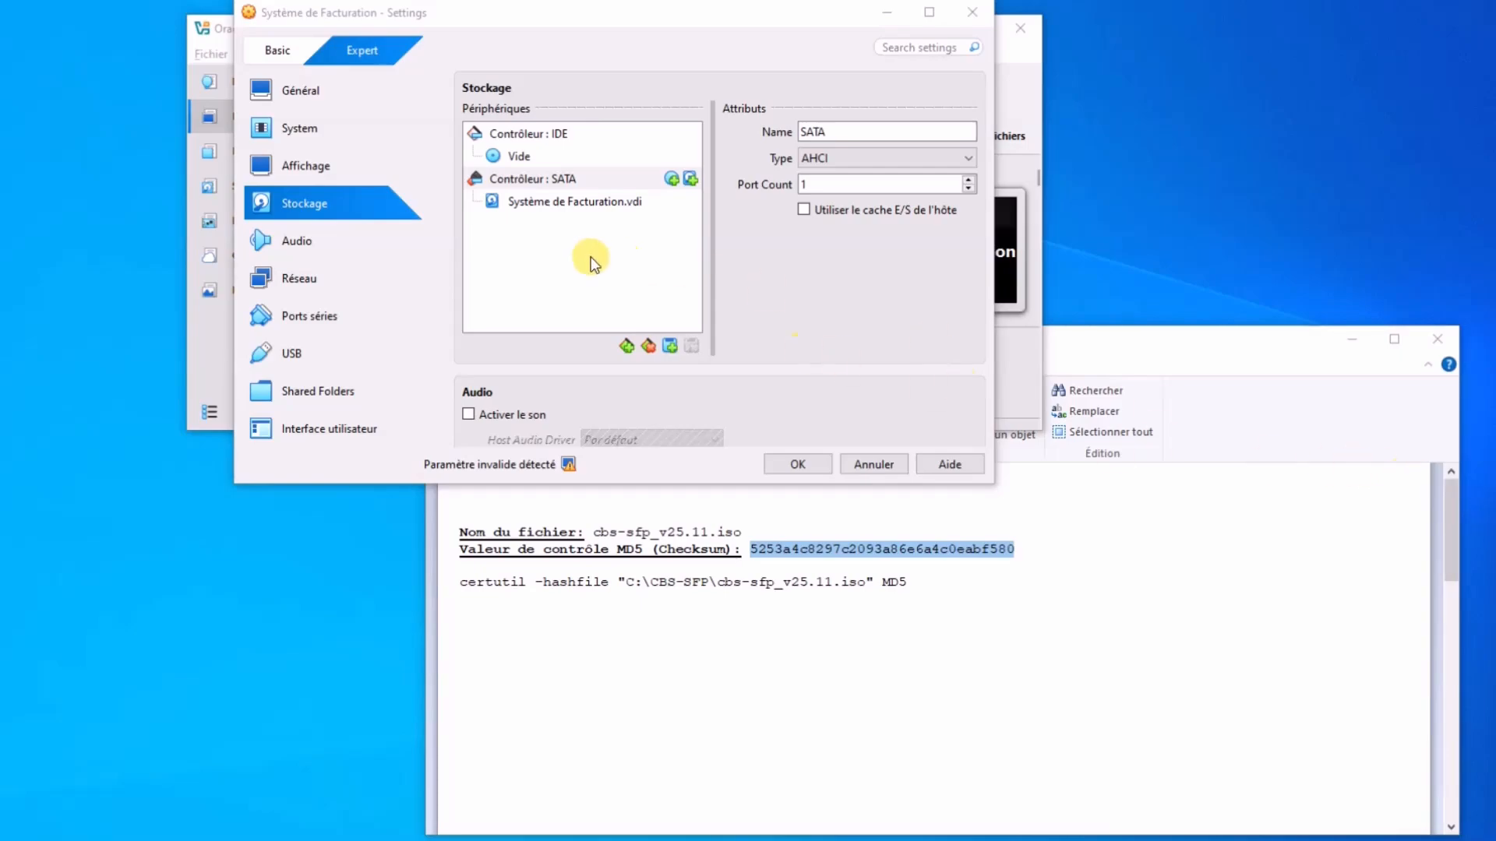
Enable the machine's second network adapter and attach Adapter 1 to Réseau privé hôte.
click(297, 285)
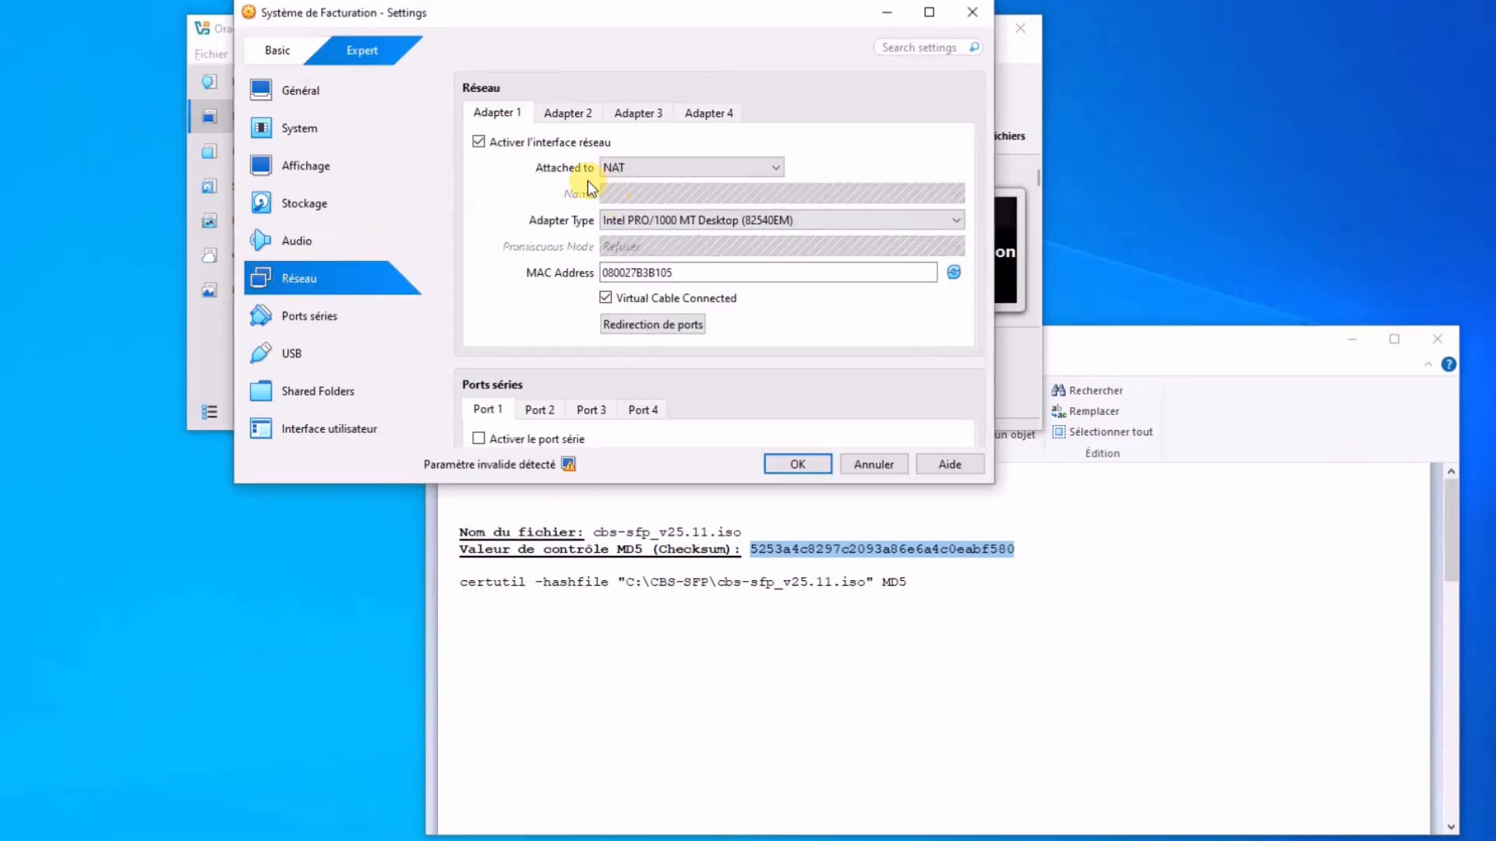
click(568, 113)
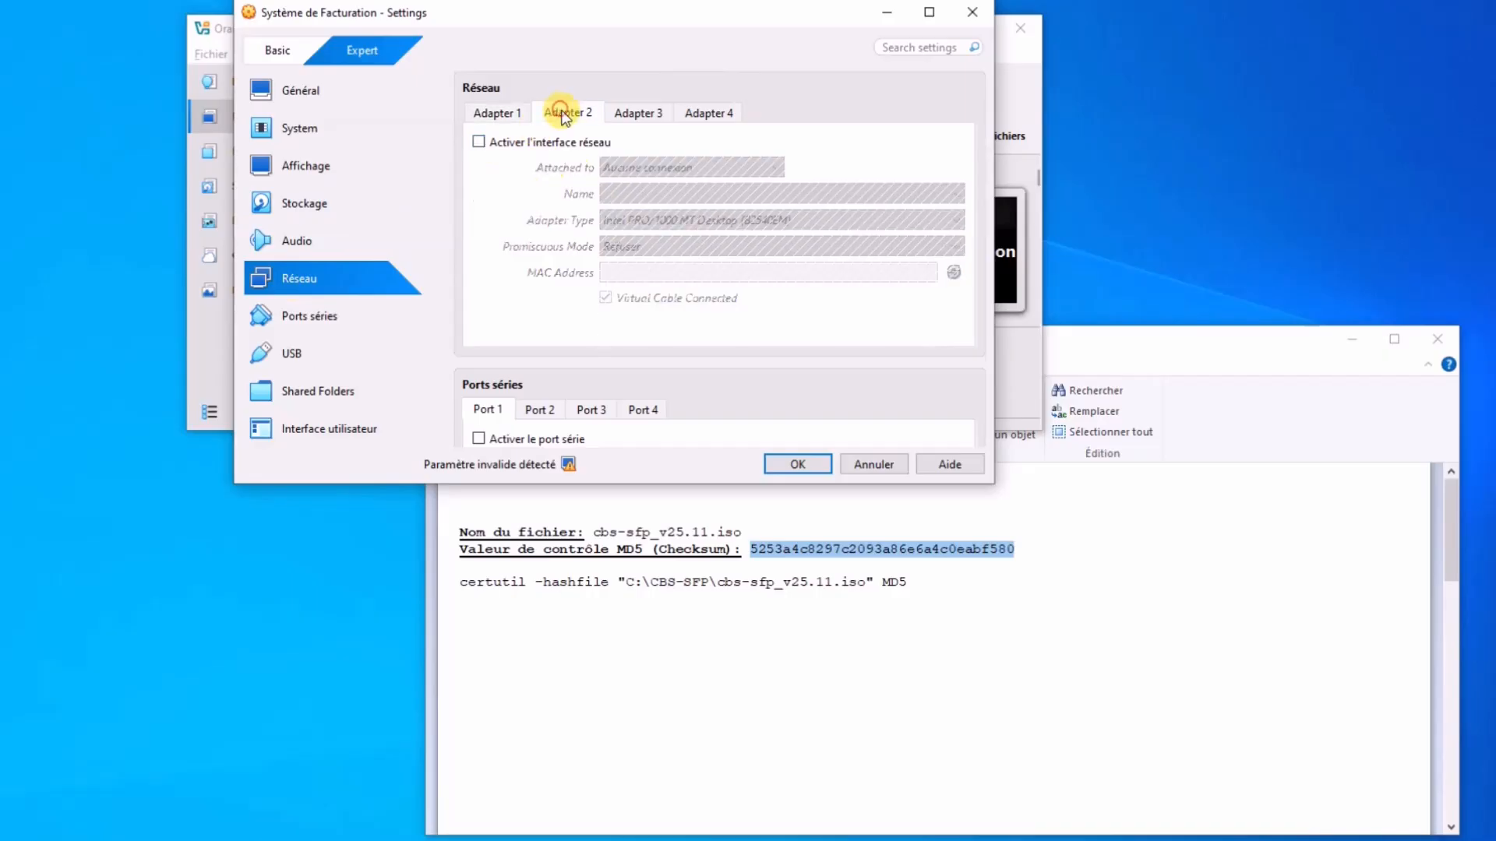
click(478, 142)
click(490, 113)
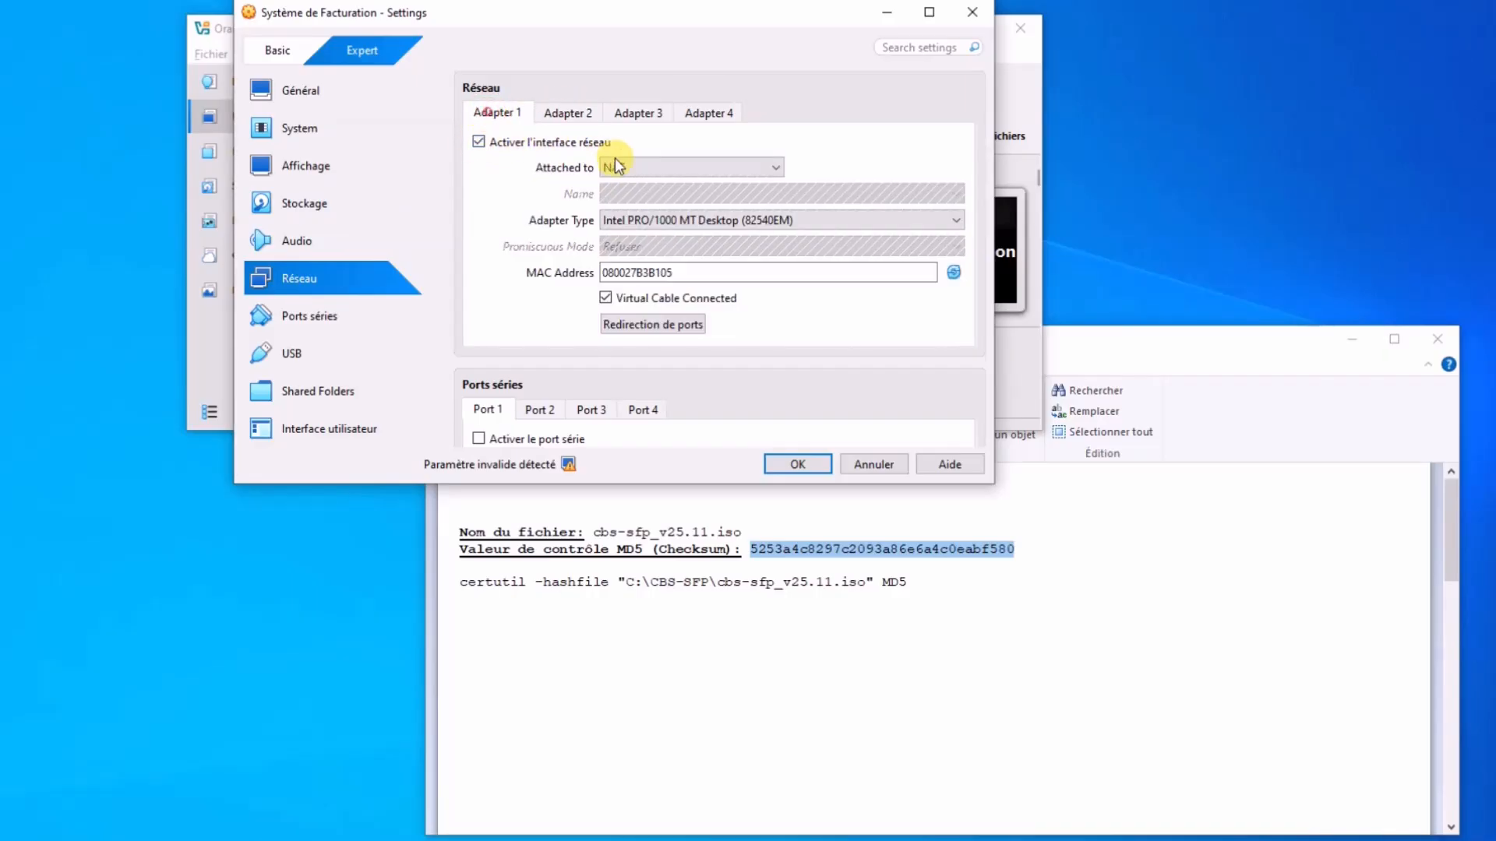
click(623, 166)
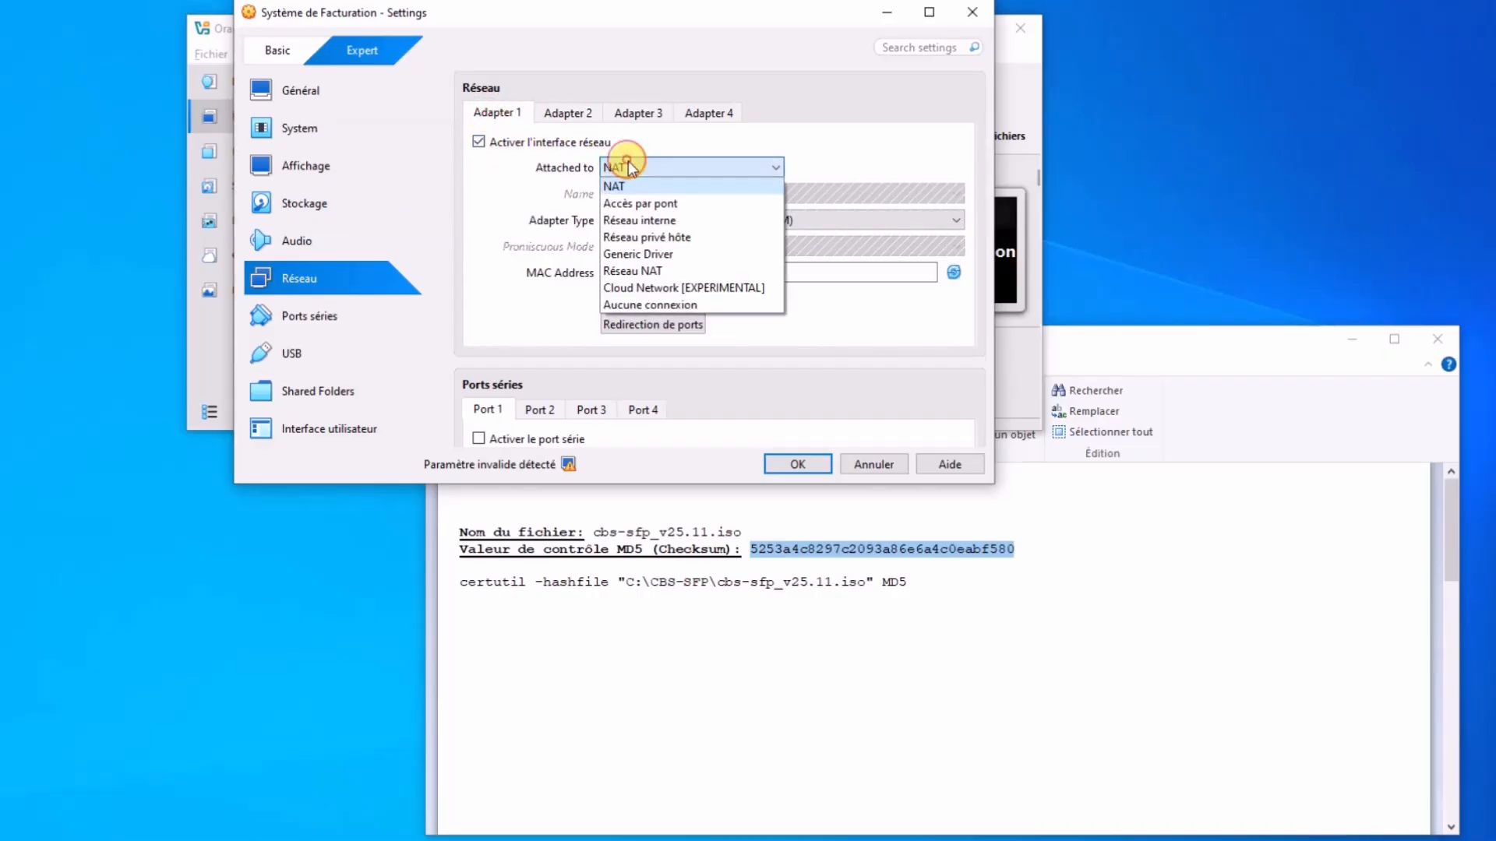
click(640, 238)
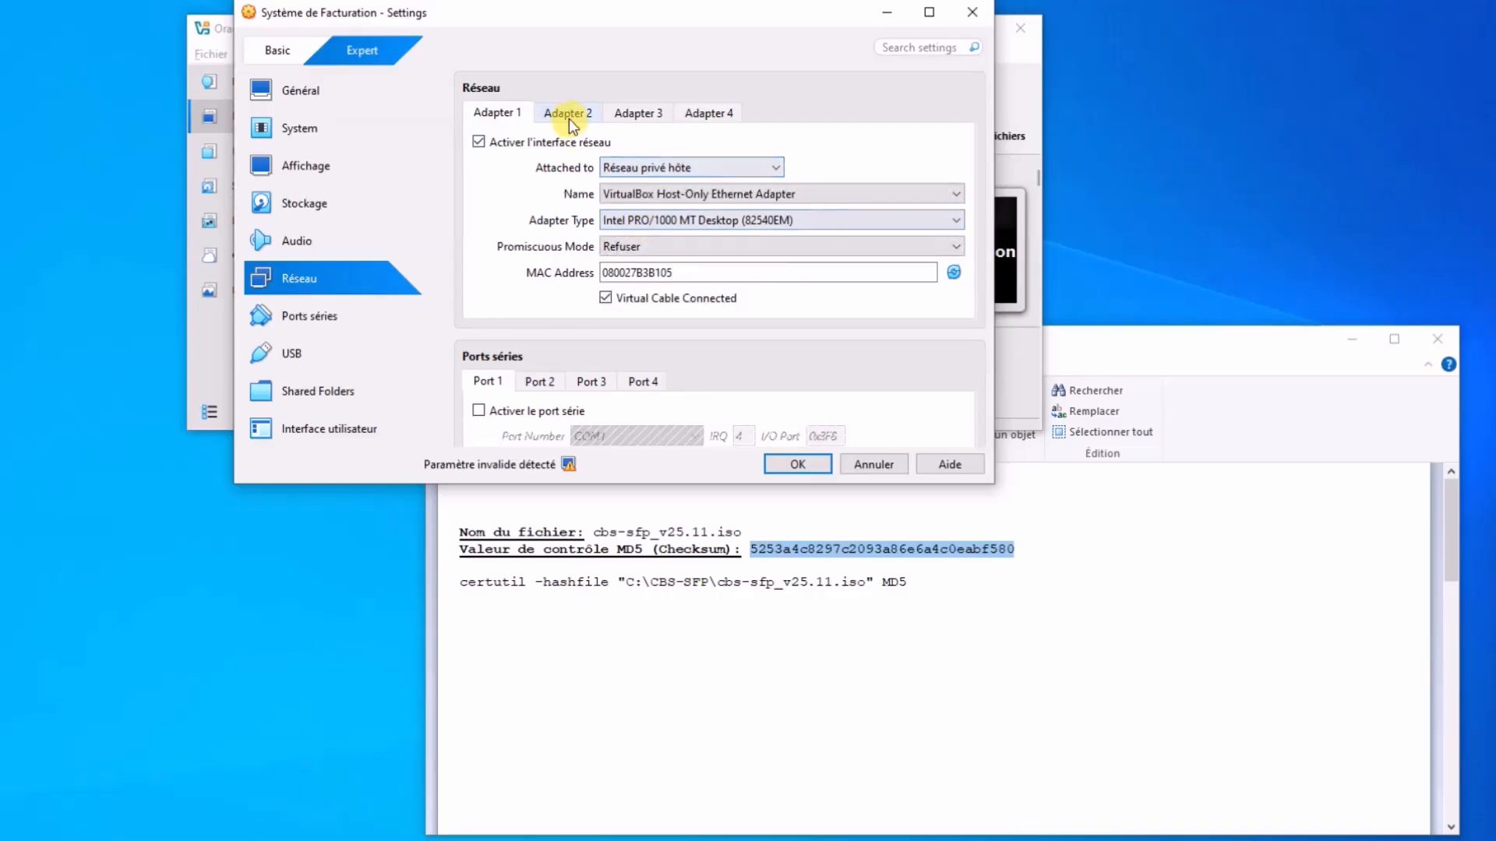
drag(689, 272, 565, 265)
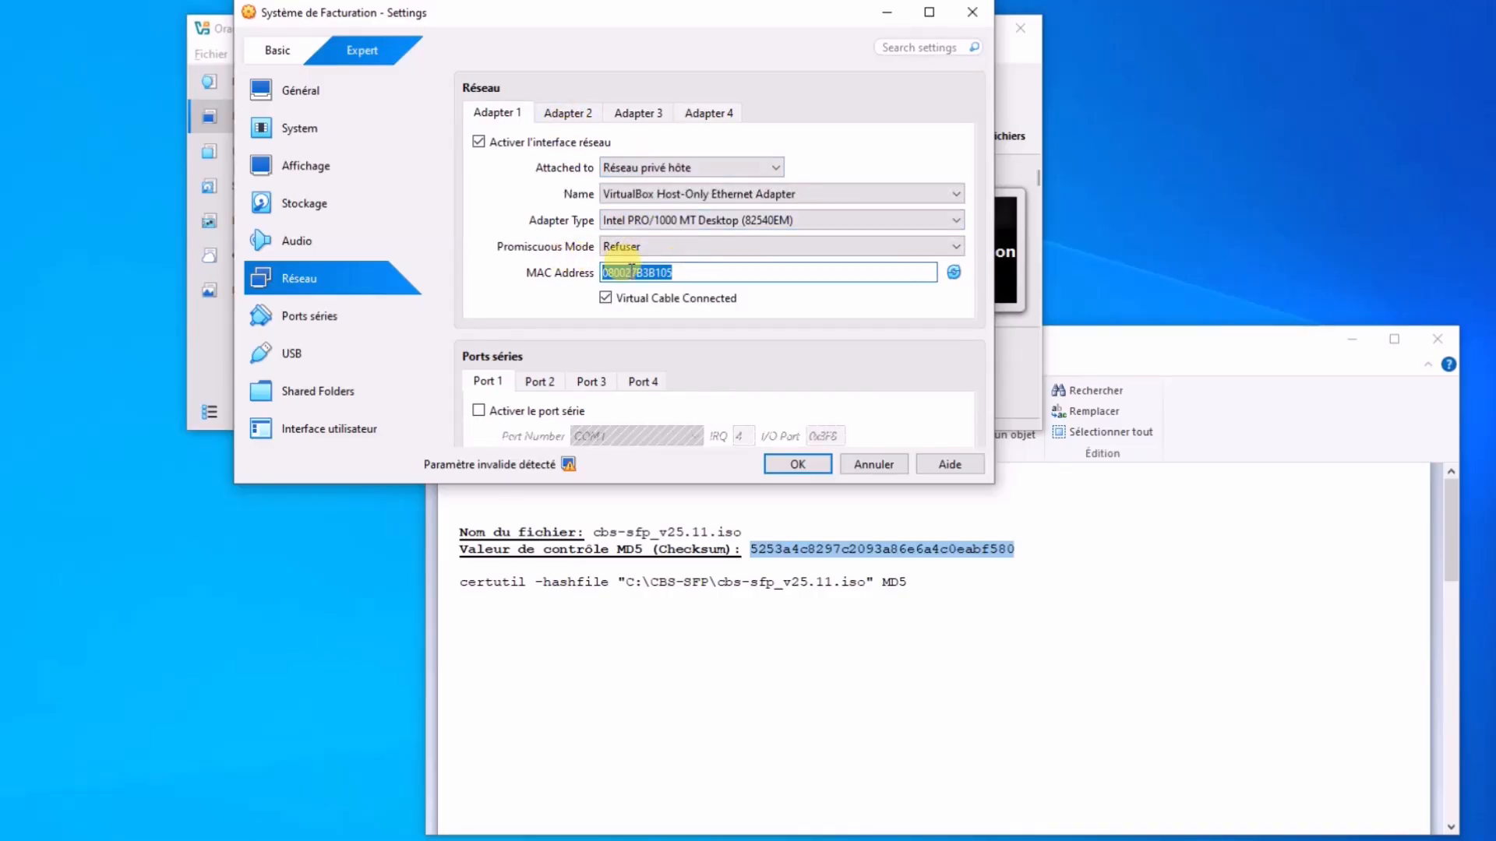
Attach Adapter 2 to Accès par pont, using the Intel(R) PRO/1000 MT Dual Port Server Adapter.
drag(1449, 501, 1430, 653)
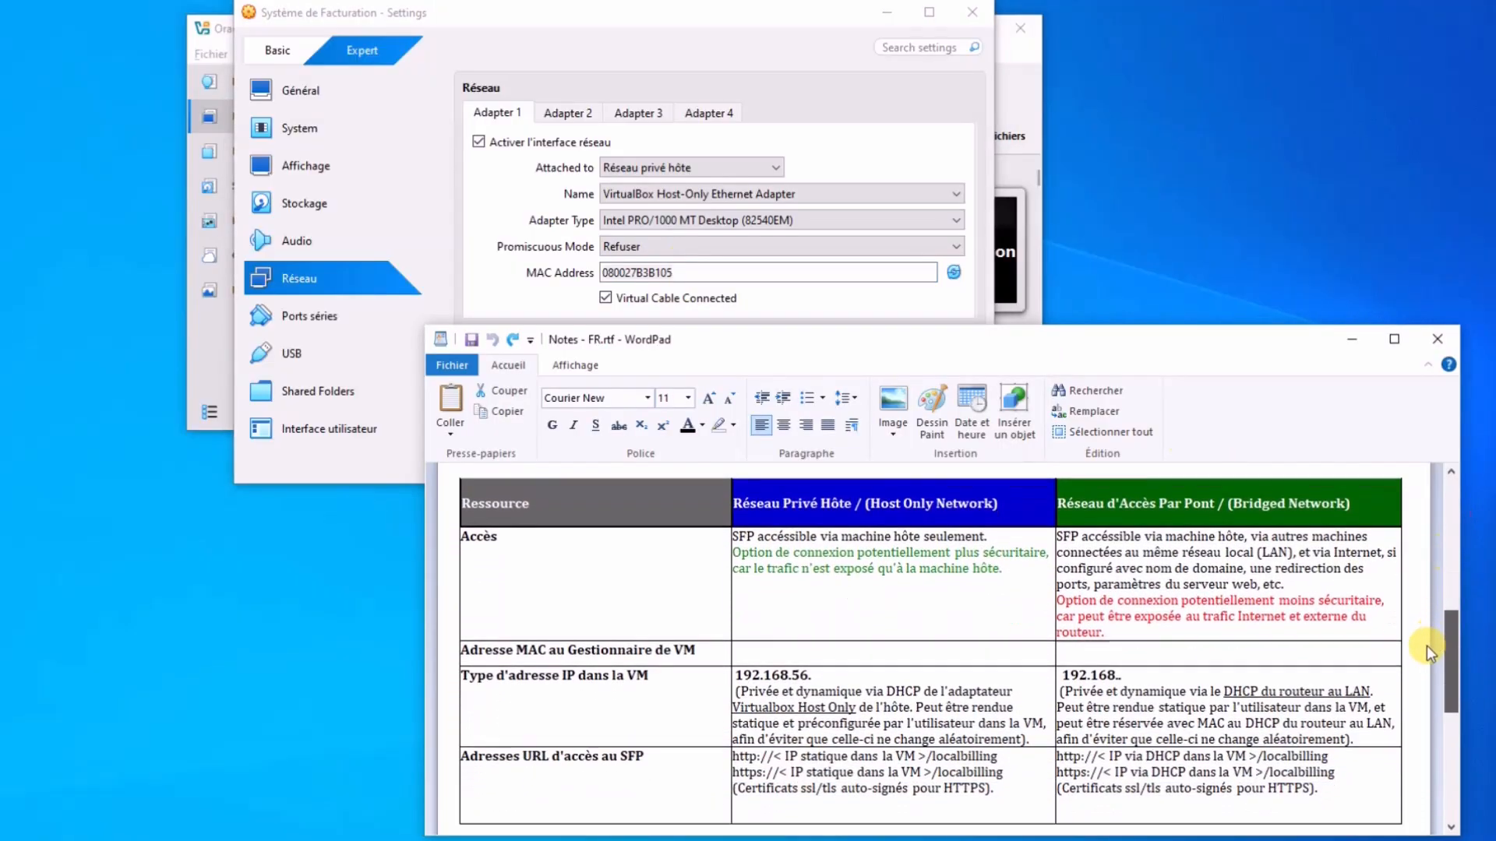
click(558, 114)
click(651, 168)
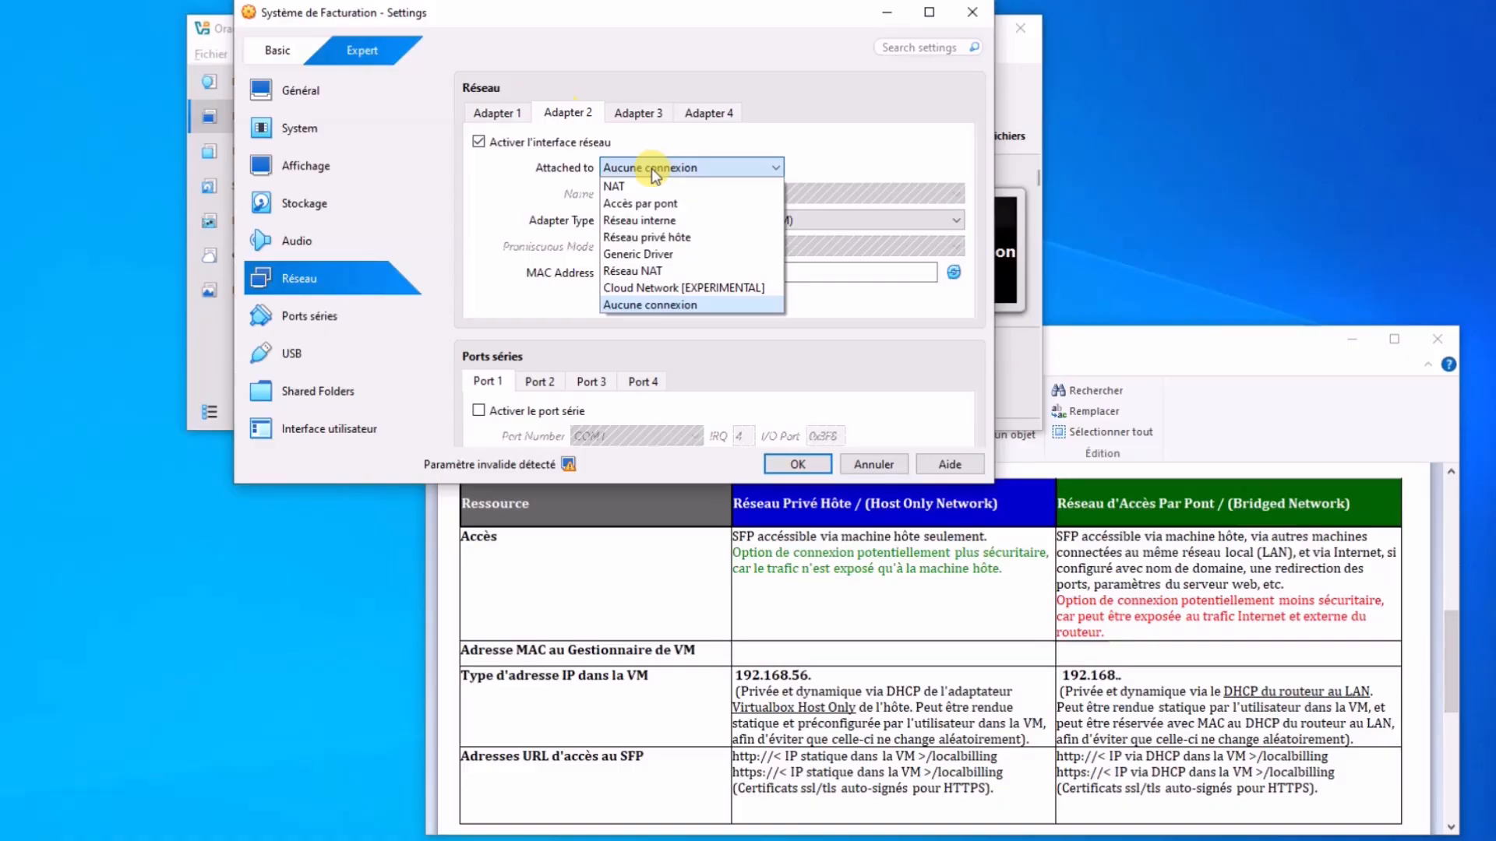
click(651, 203)
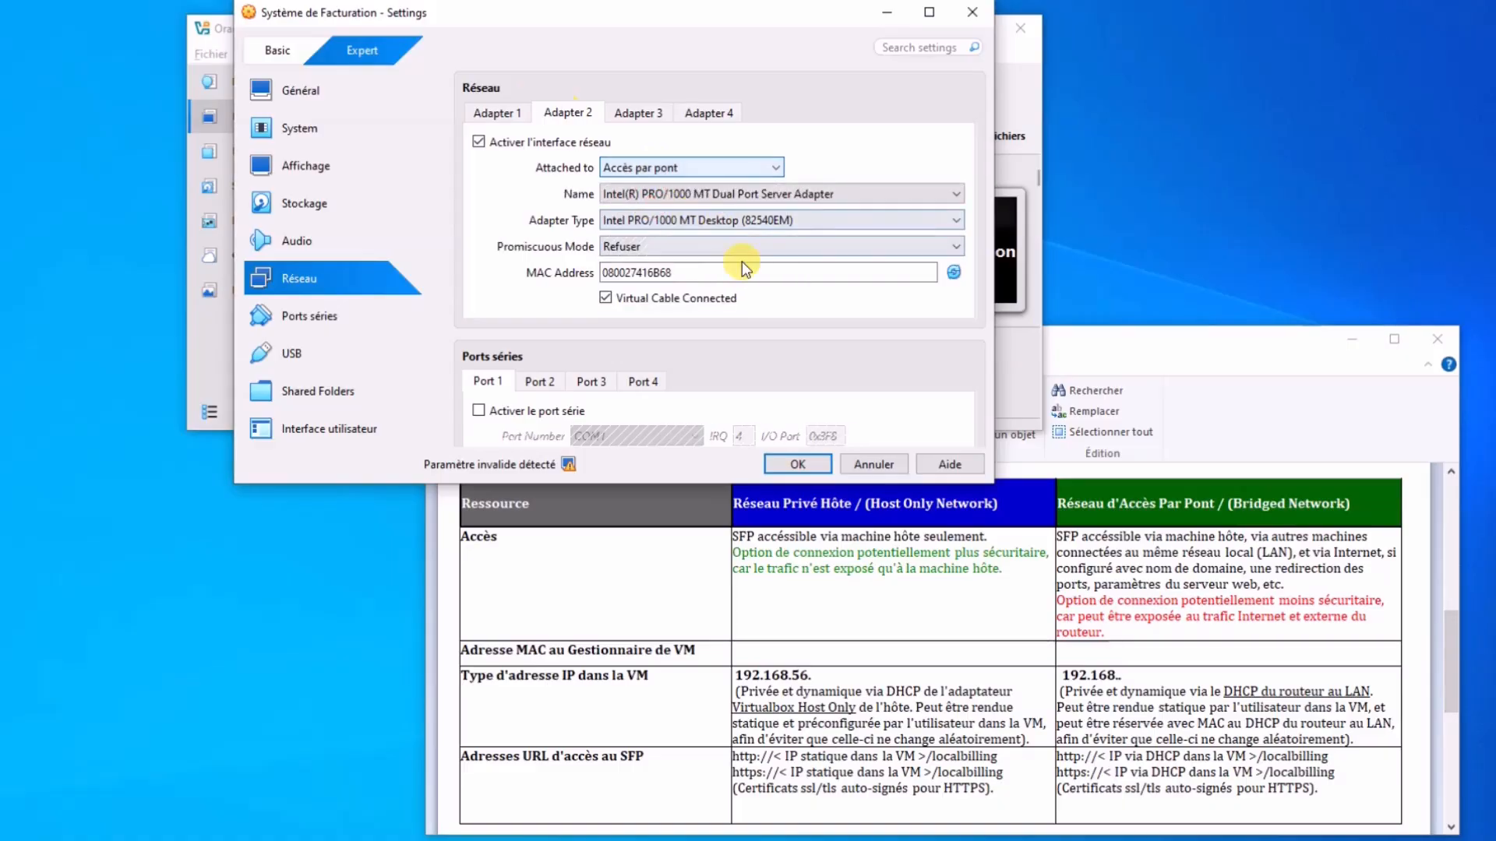
click(677, 204)
click(654, 196)
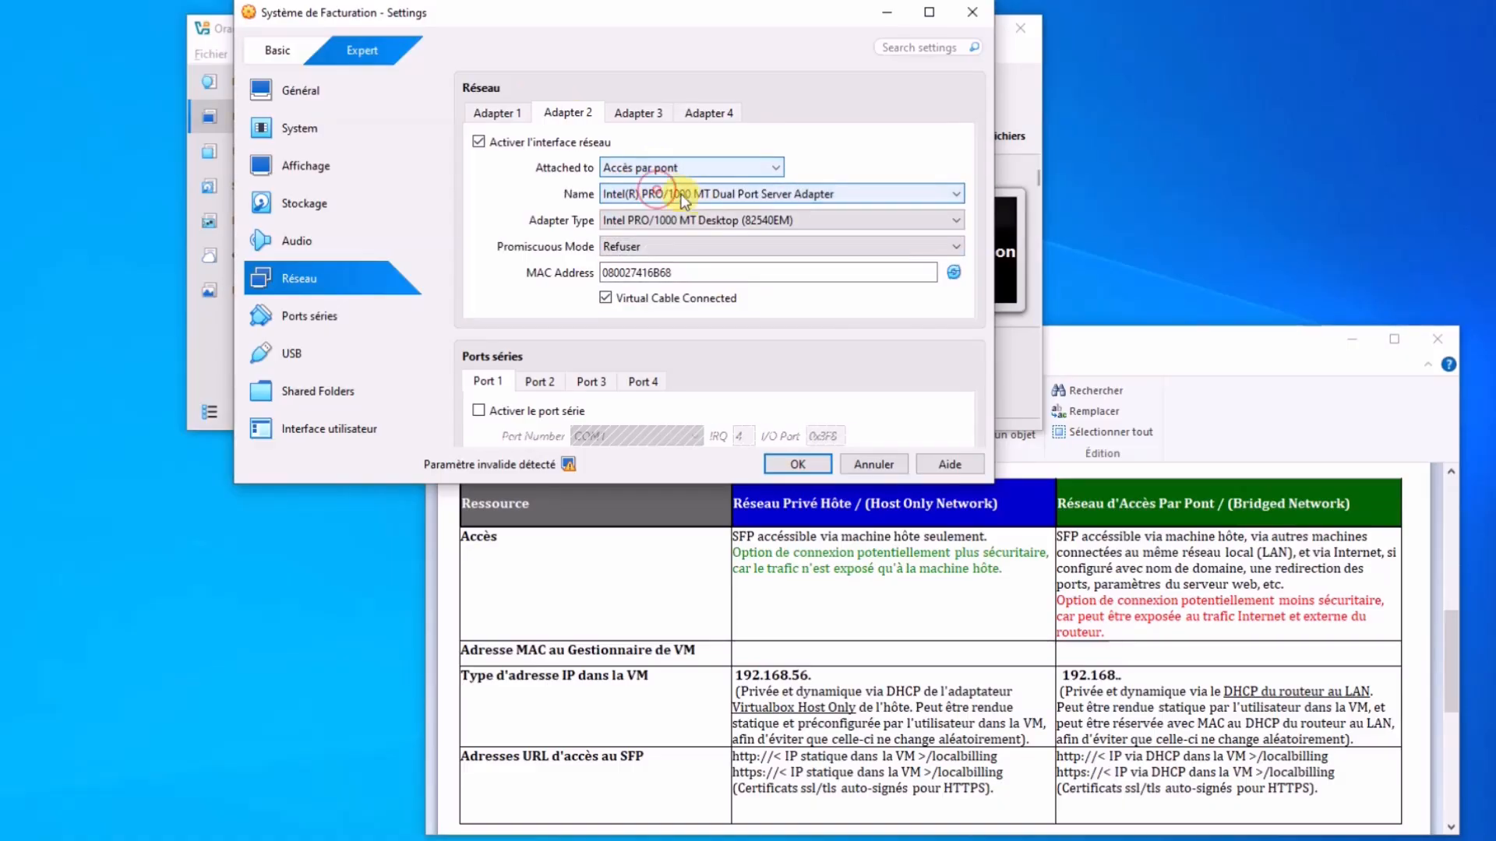
drag(682, 271, 598, 259)
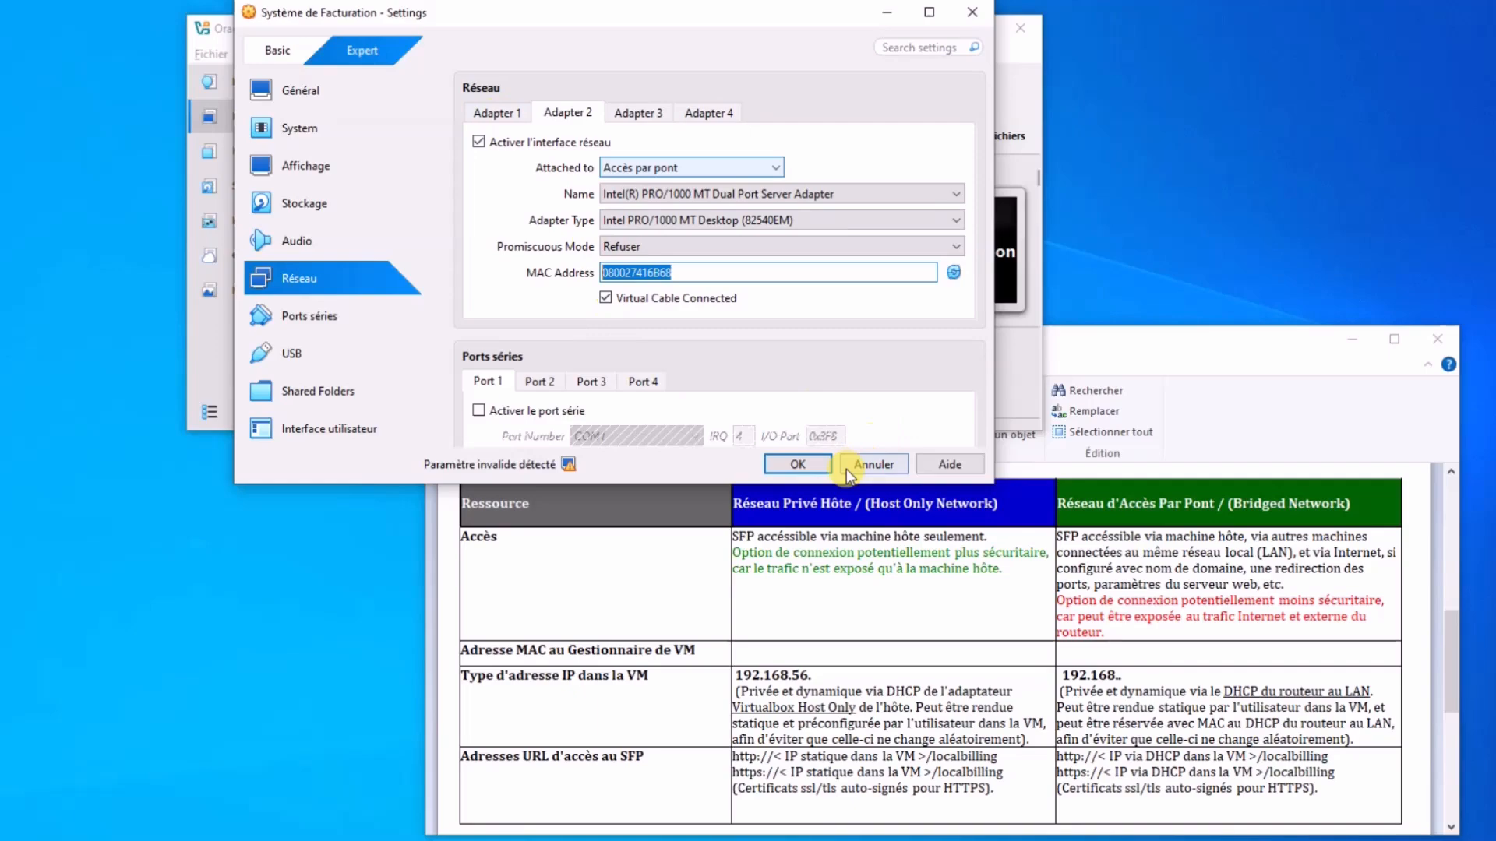
Copy Adapter 1's MAC address into the MAC row of the Réseau Privé Hôte column in the WordPad notes table.
click(864, 518)
click(846, 496)
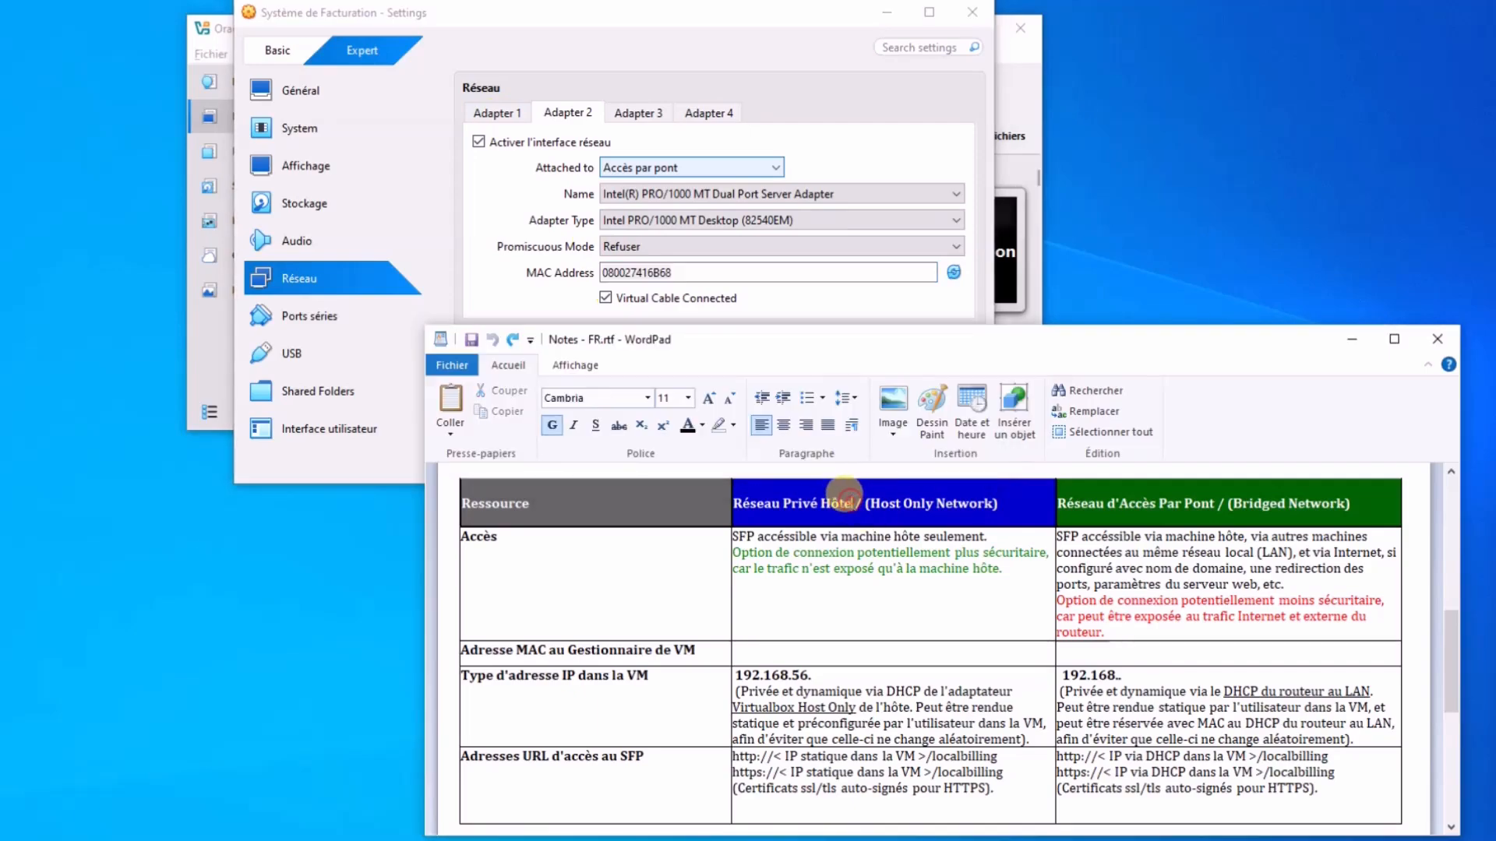
key(shift+Home)
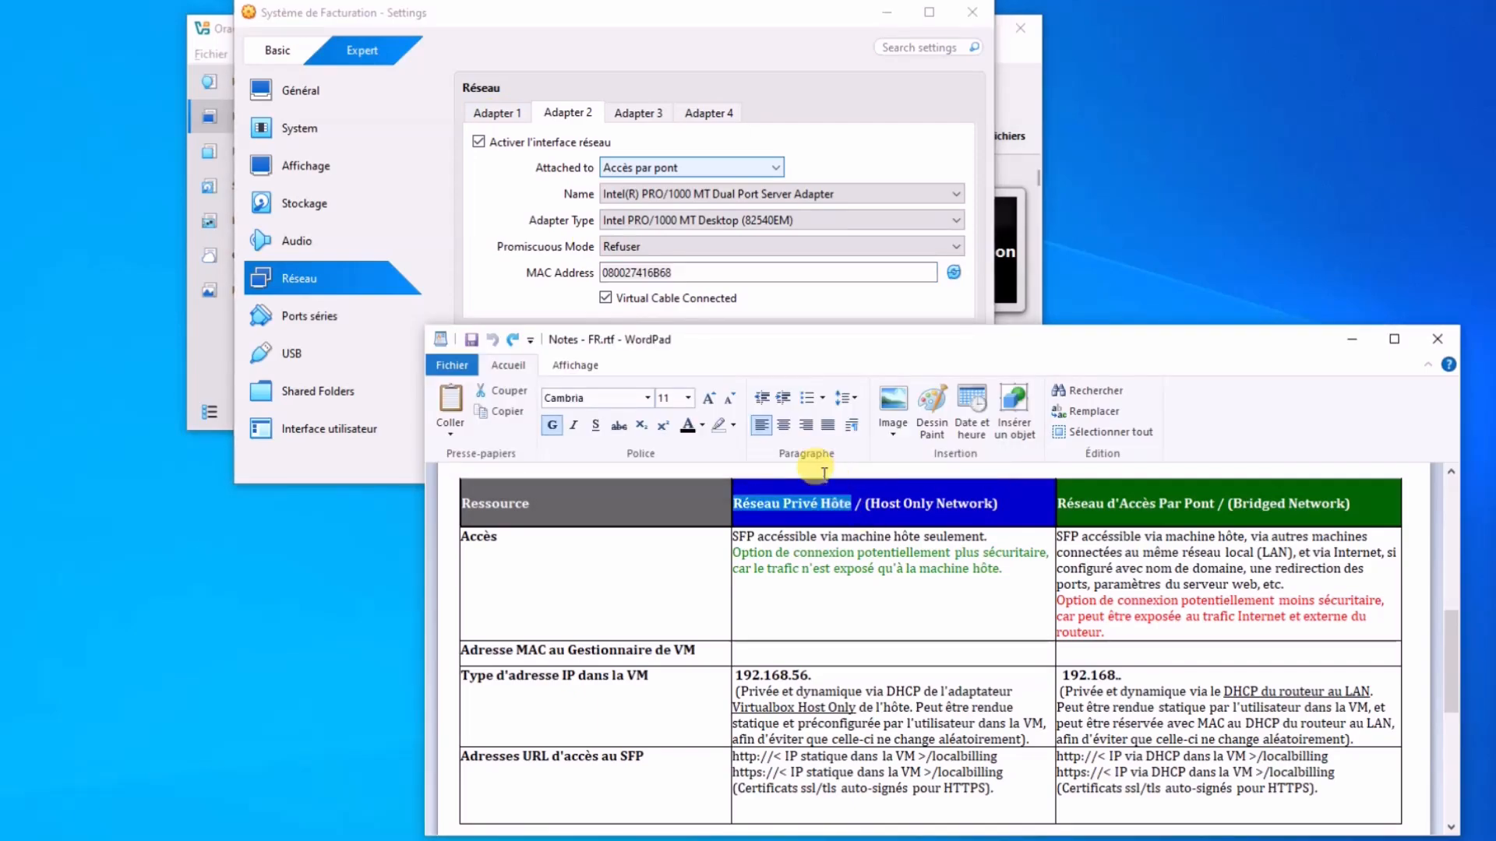
click(495, 112)
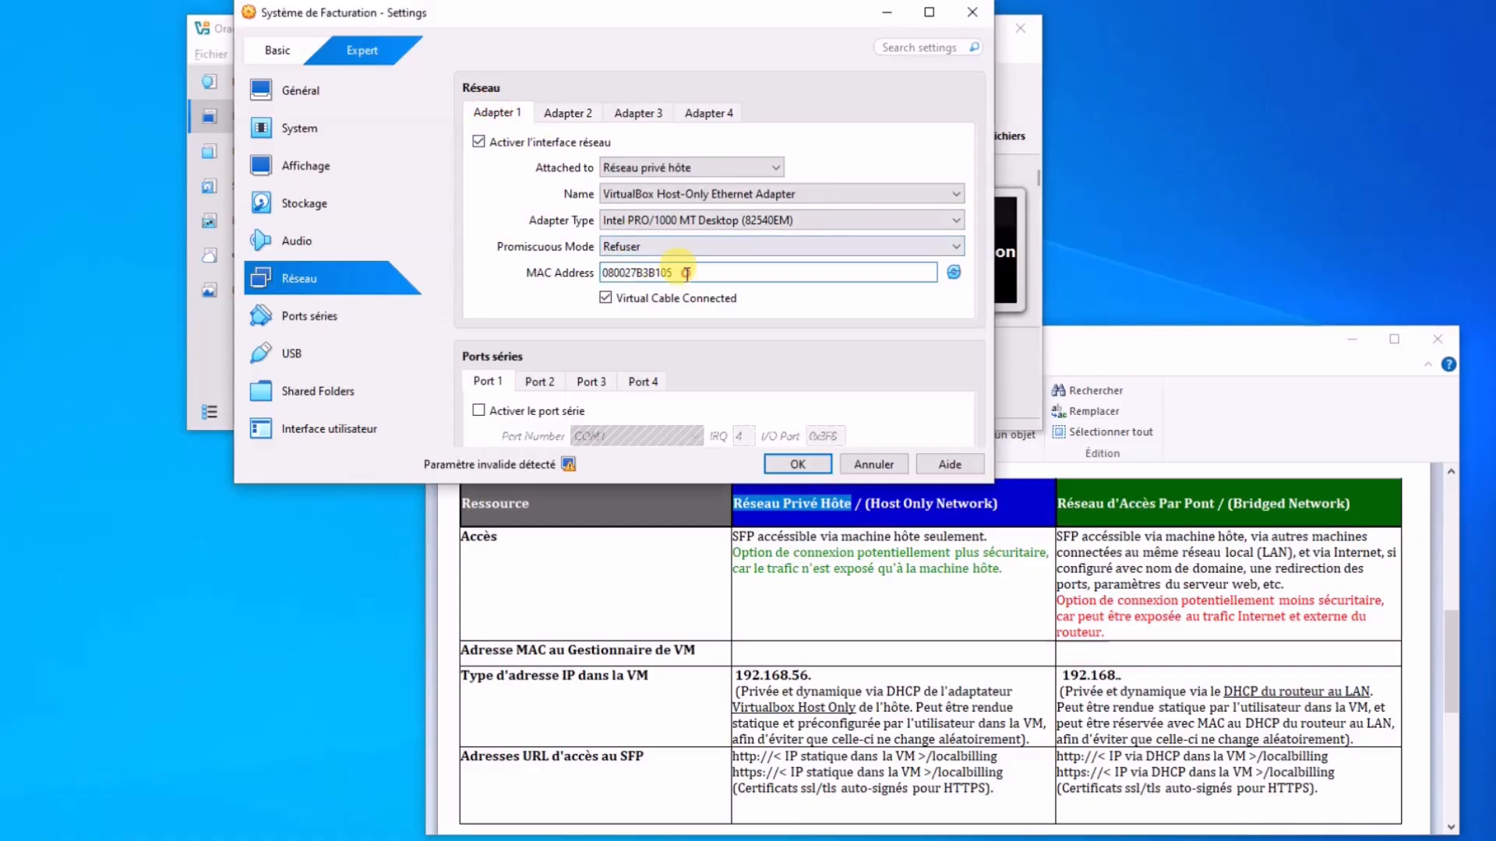
drag(683, 272, 552, 271)
key(ctrl+c)
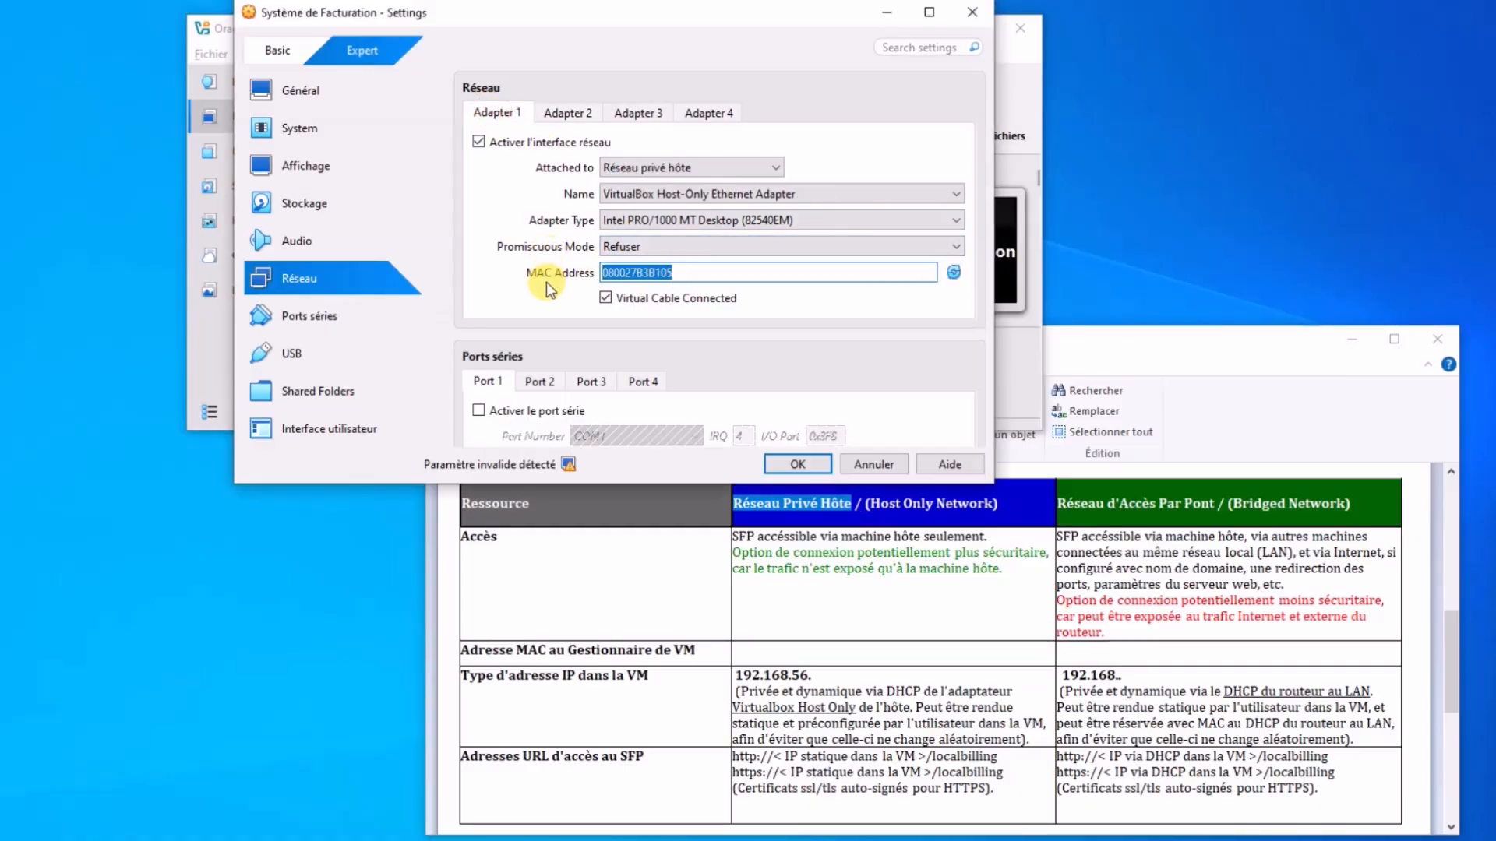
click(755, 651)
key(ctrl+v)
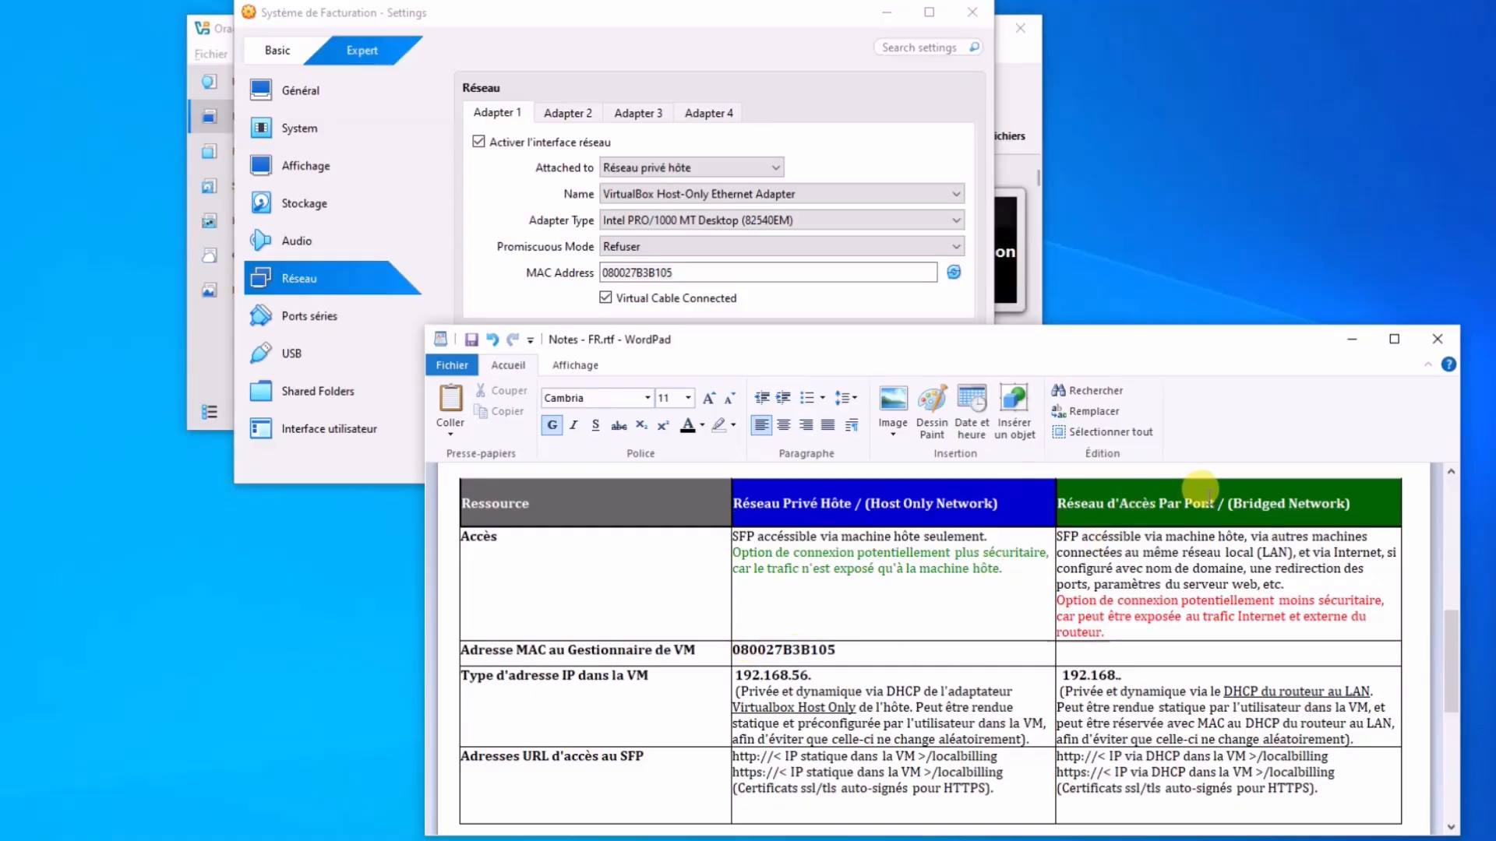
Copy Adapter 2's MAC address into the MAC row of the Réseau d'Accès Par Pont column in the WordPad notes.
drag(1209, 497, 1211, 497)
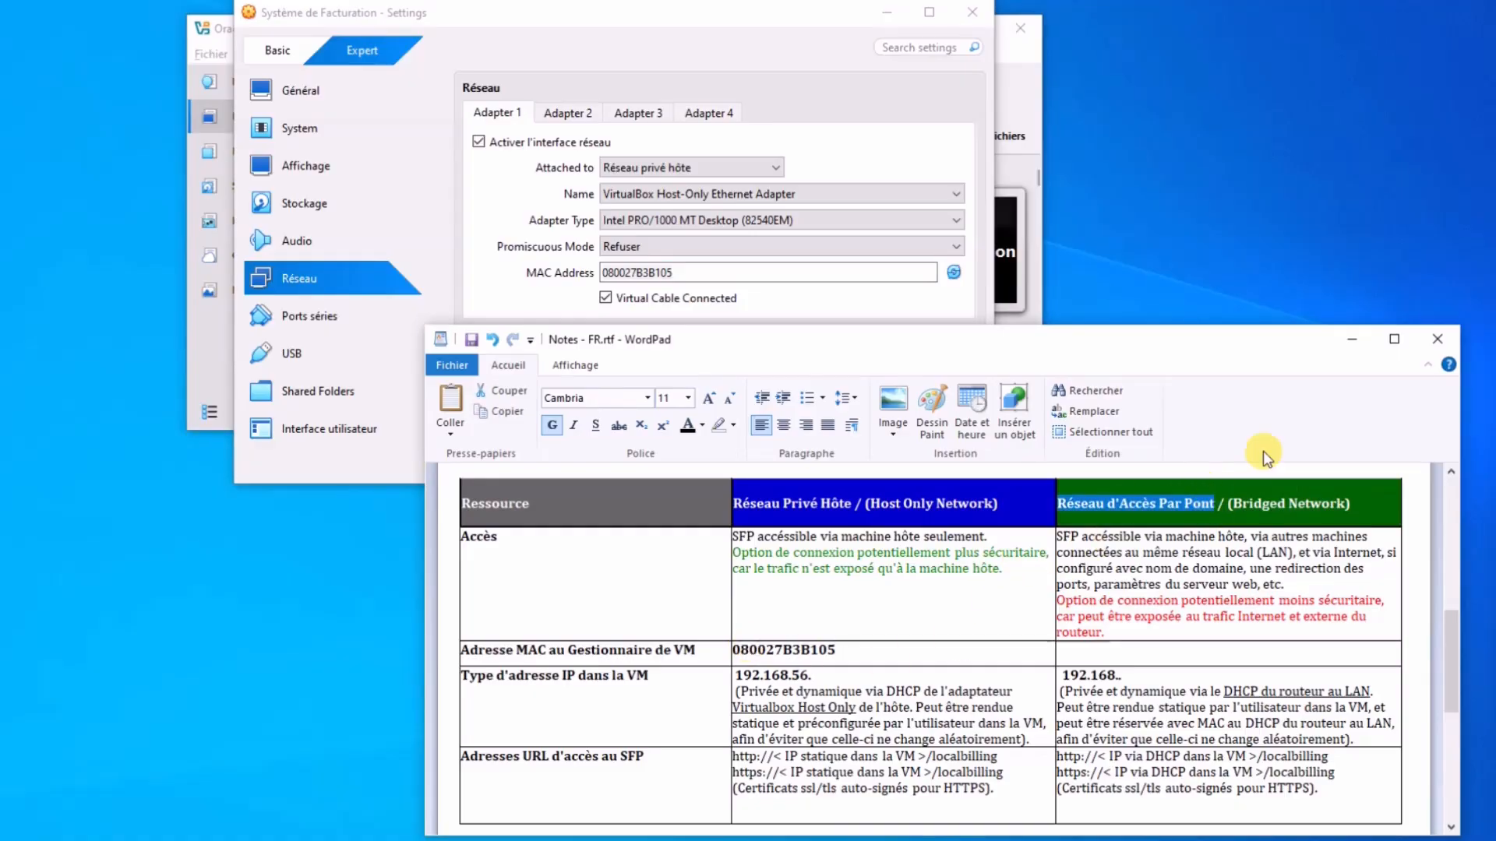
click(572, 112)
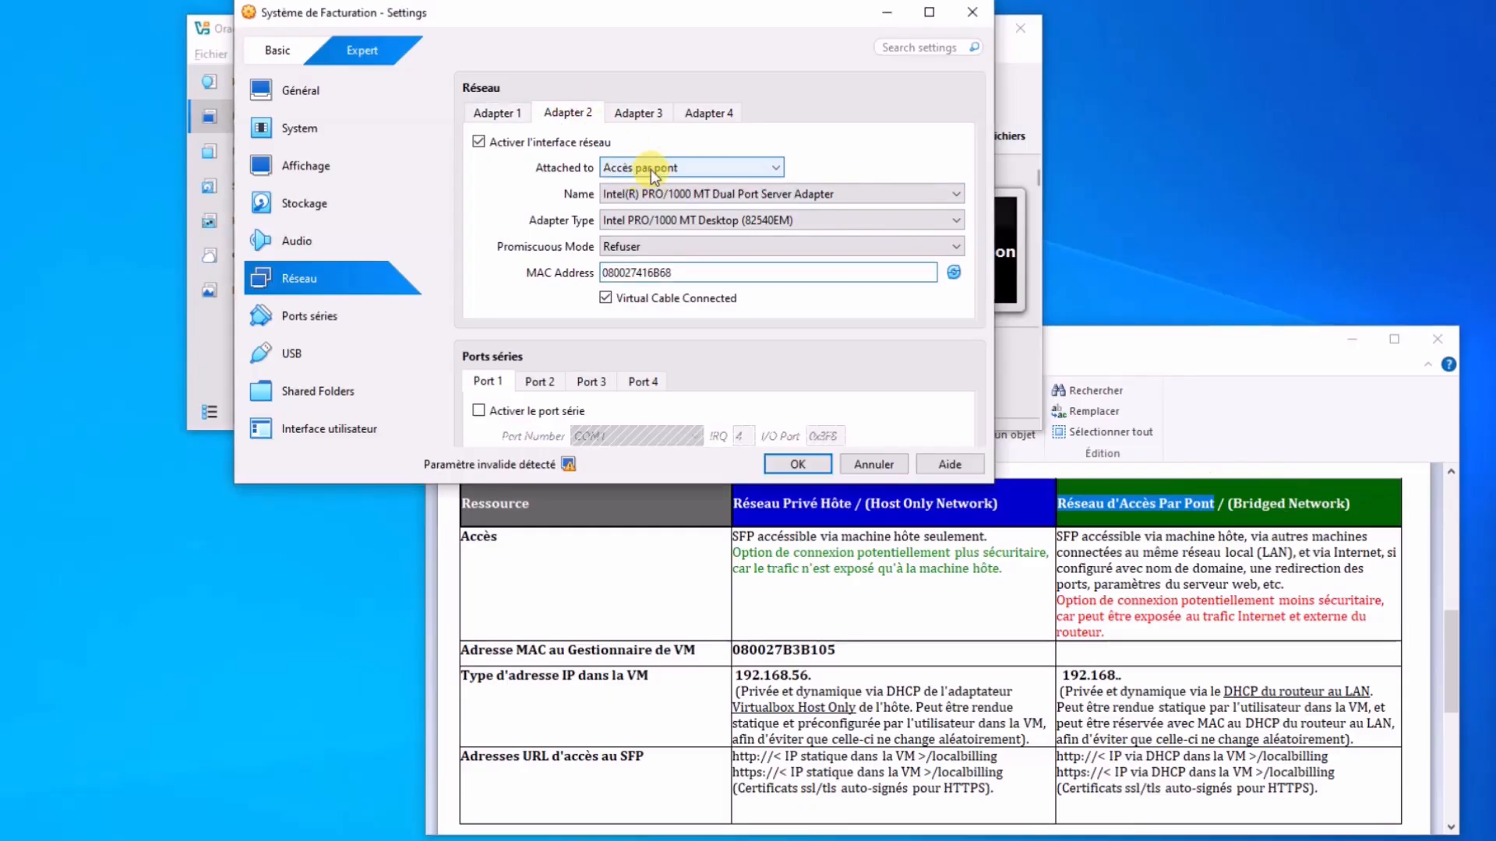
double_click(680, 272)
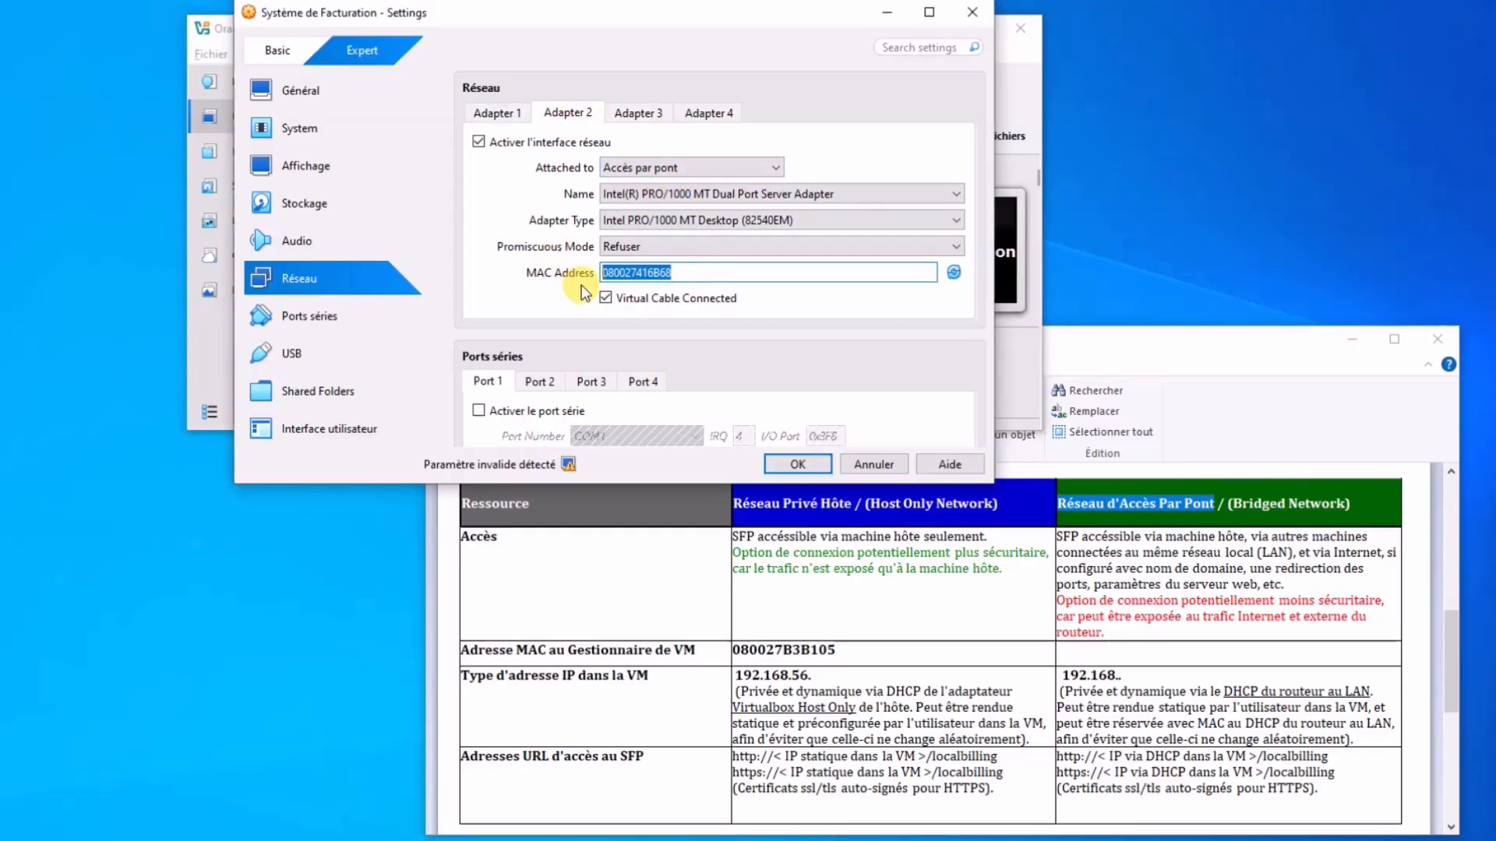
click(1114, 656)
click(1099, 651)
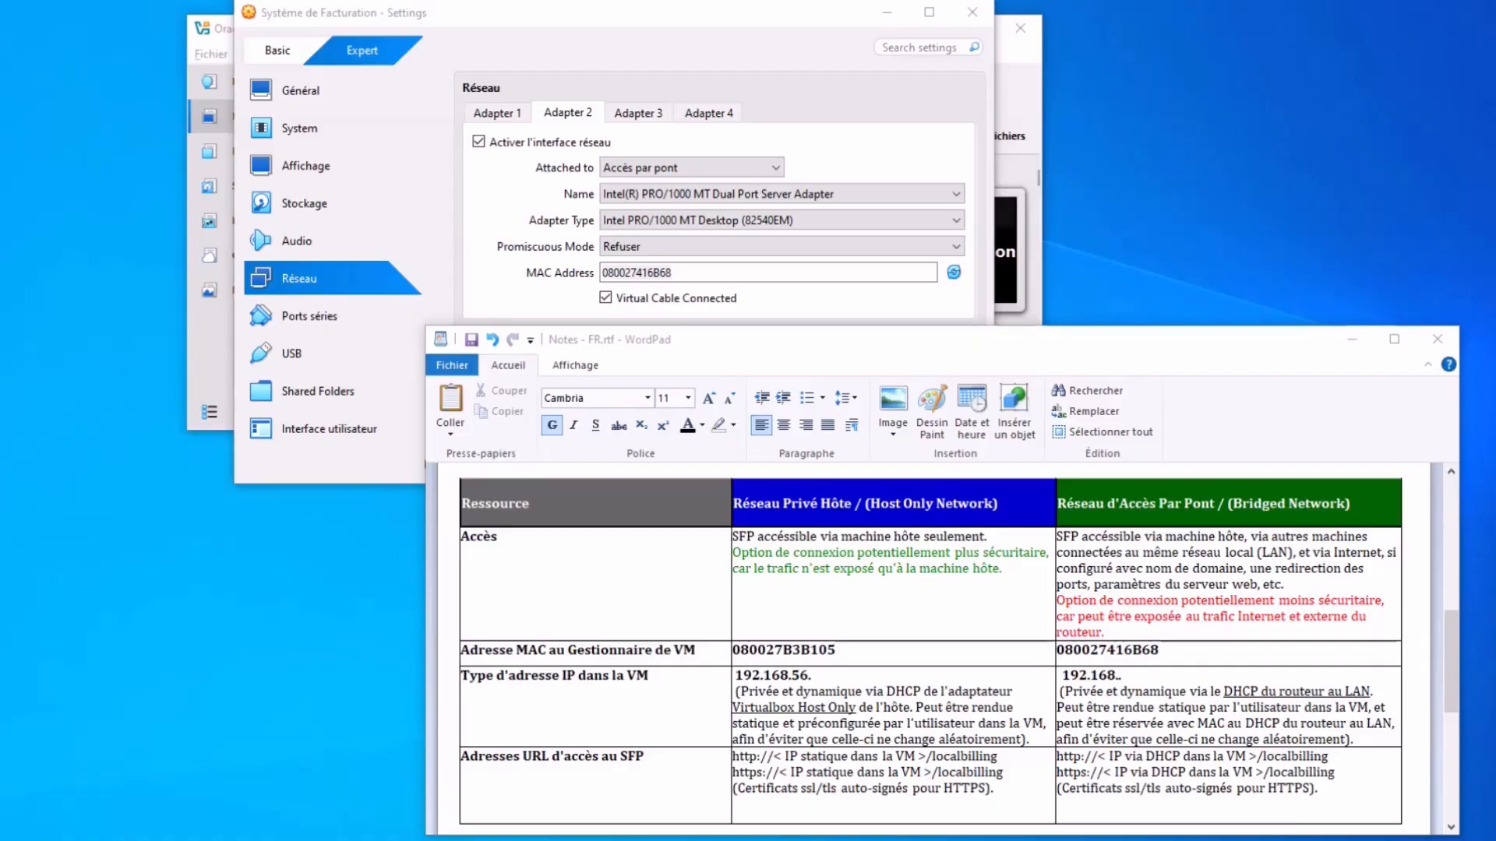
Save the machine settings in VirtualBox, start Système de Facturation from its hard disk and dismiss the keyboard capture notification.
click(727, 38)
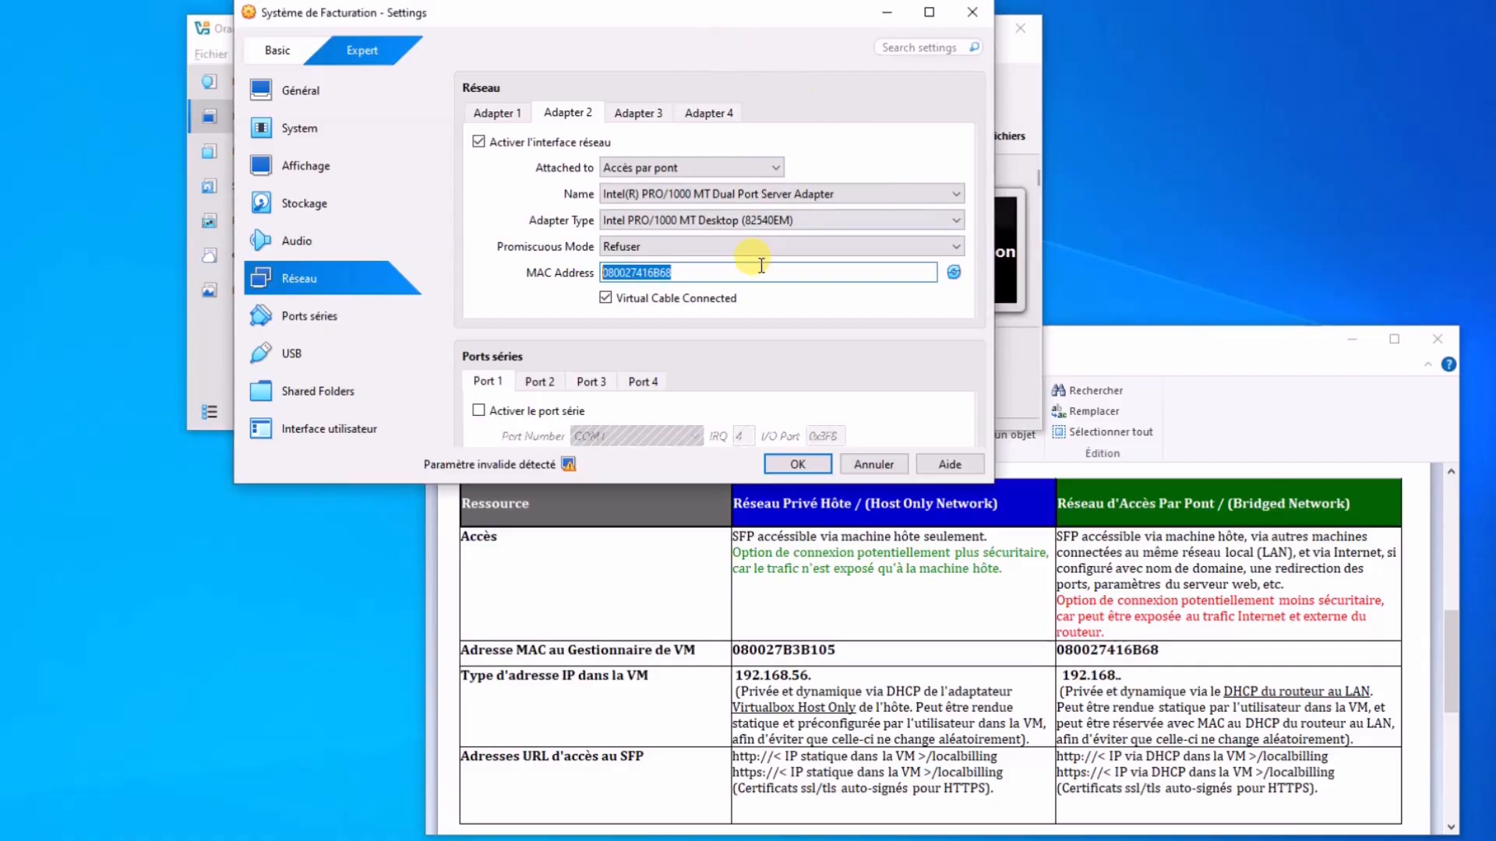
click(802, 460)
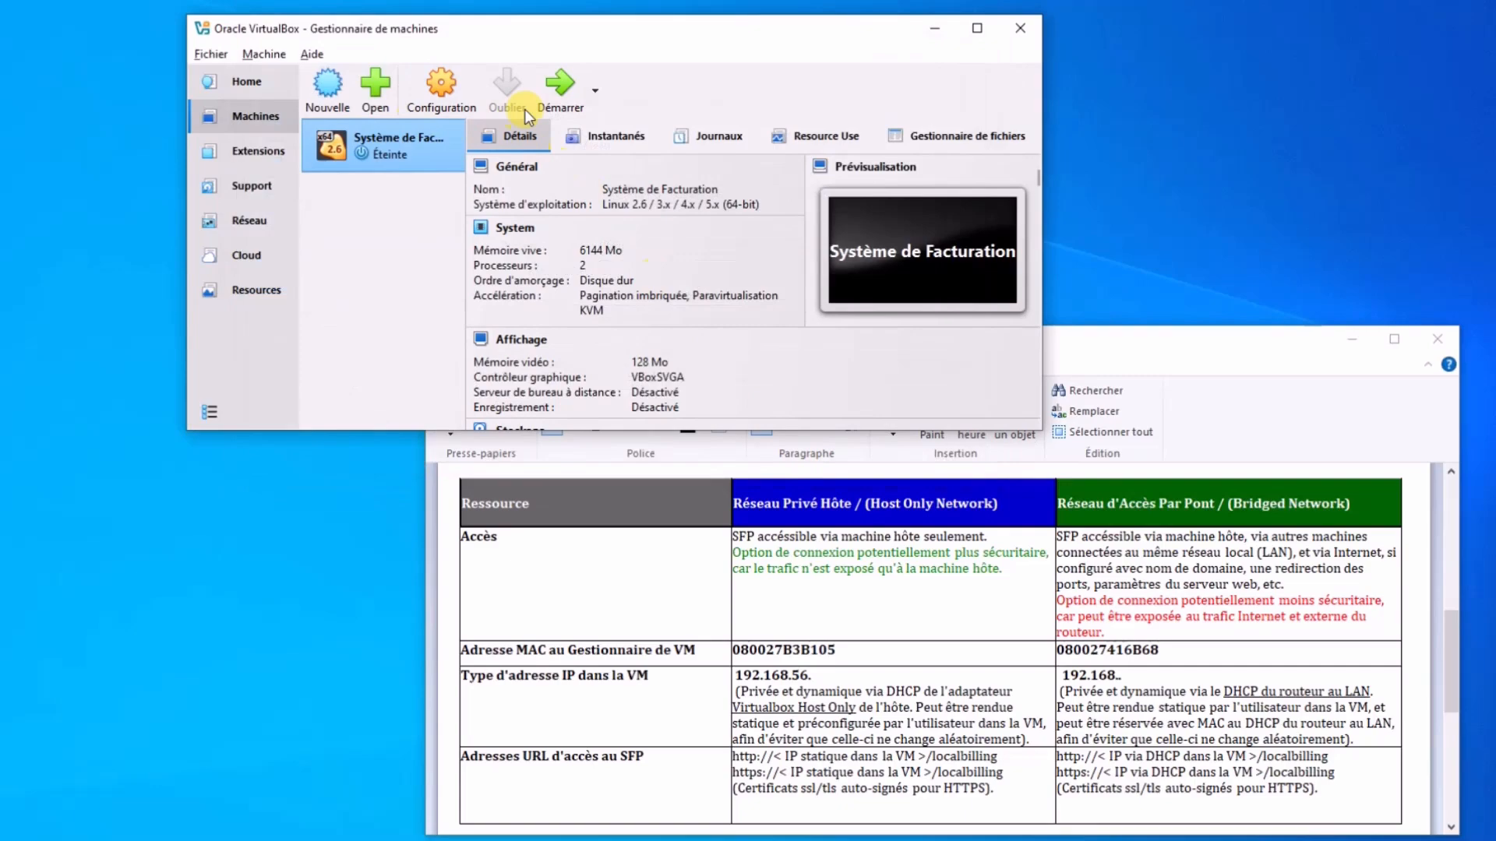
click(557, 87)
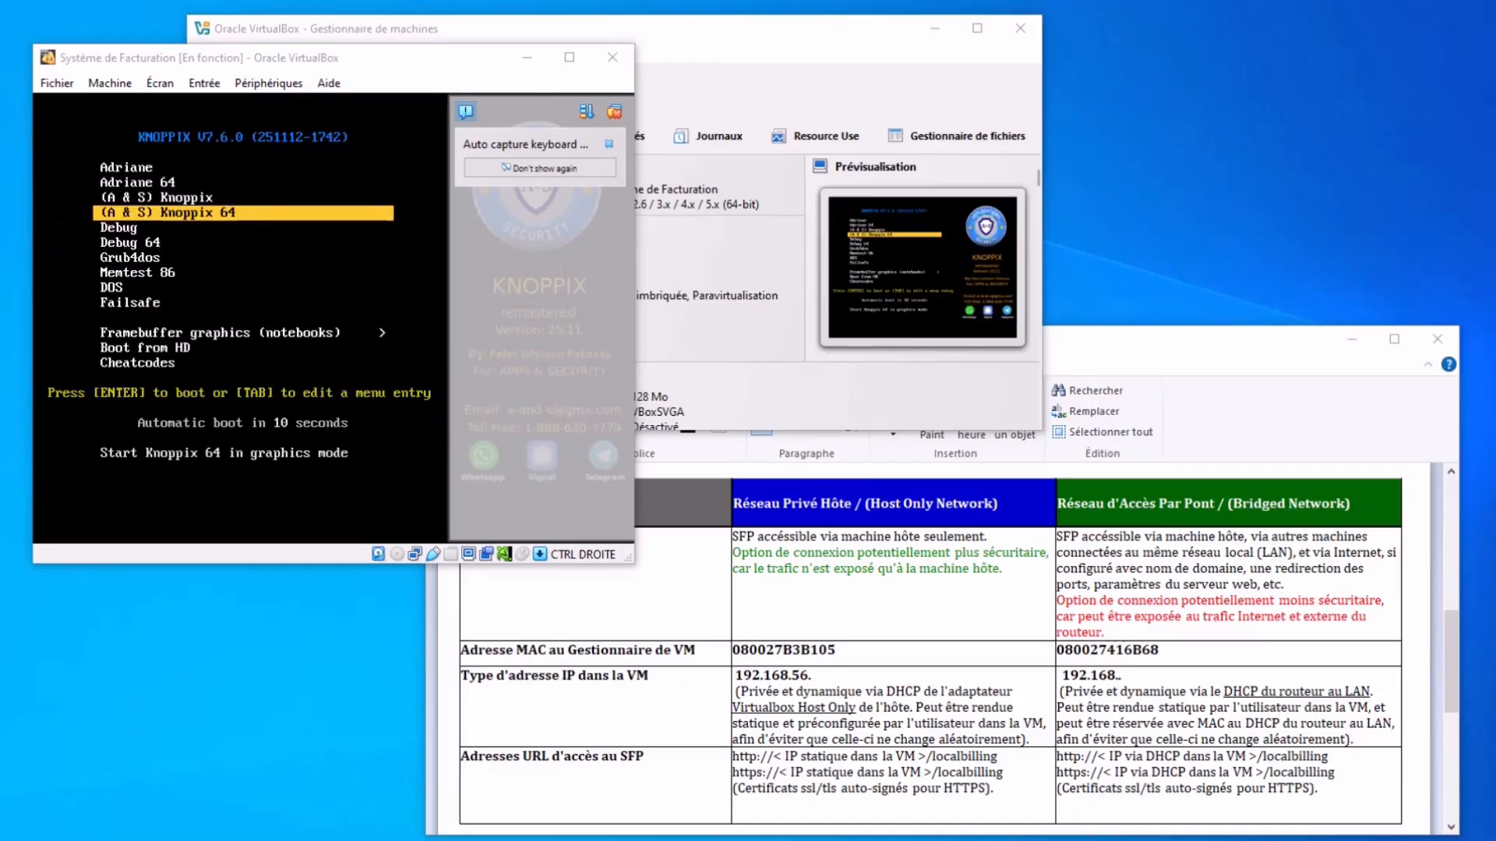
click(612, 144)
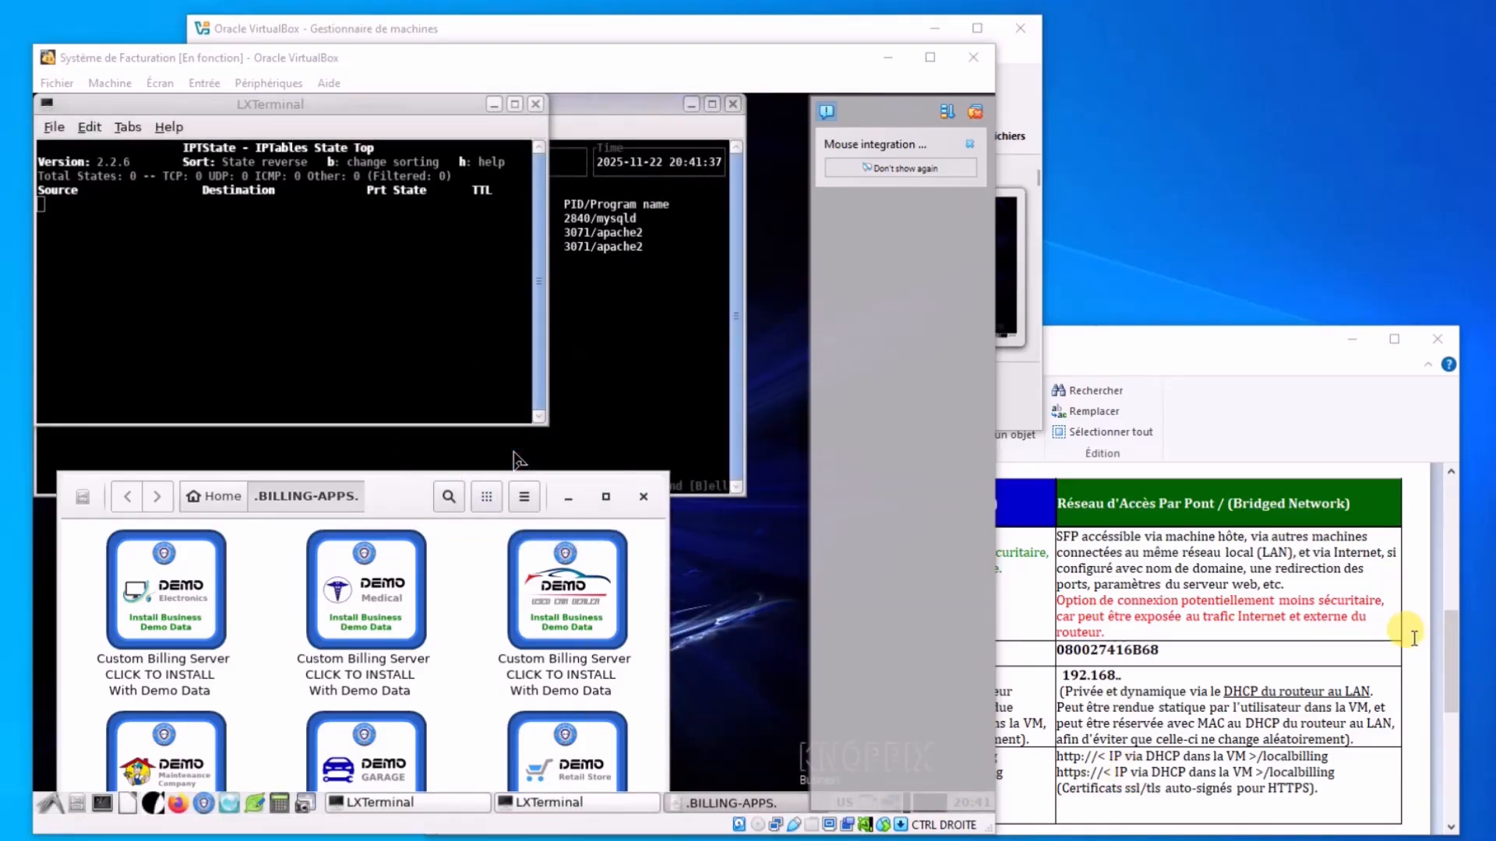
Dismiss the mouse integration notification and open the network connections editor inside the virtual machine.
click(971, 148)
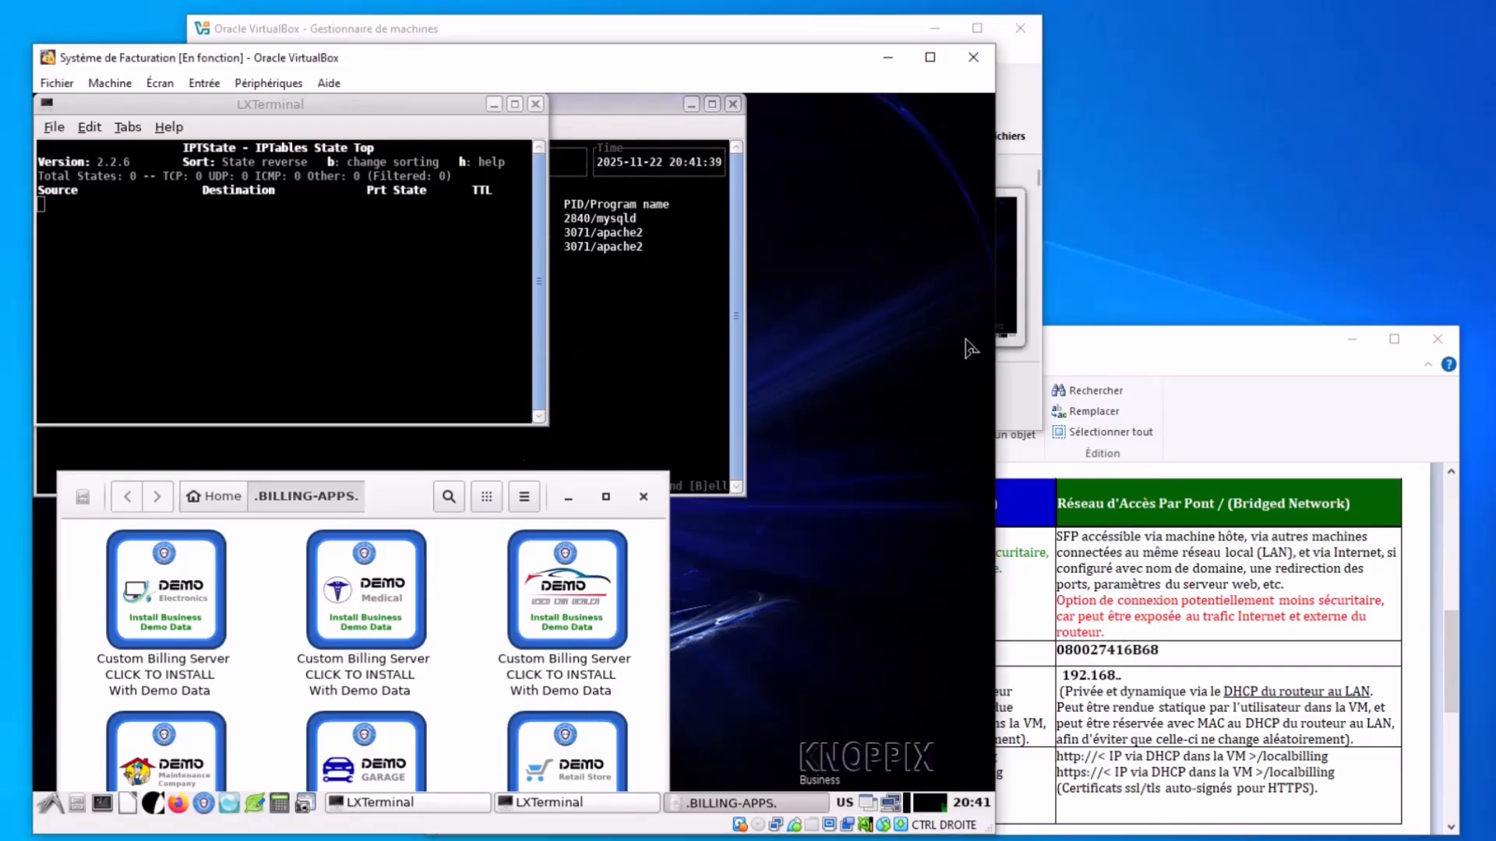
right_click(894, 803)
click(833, 756)
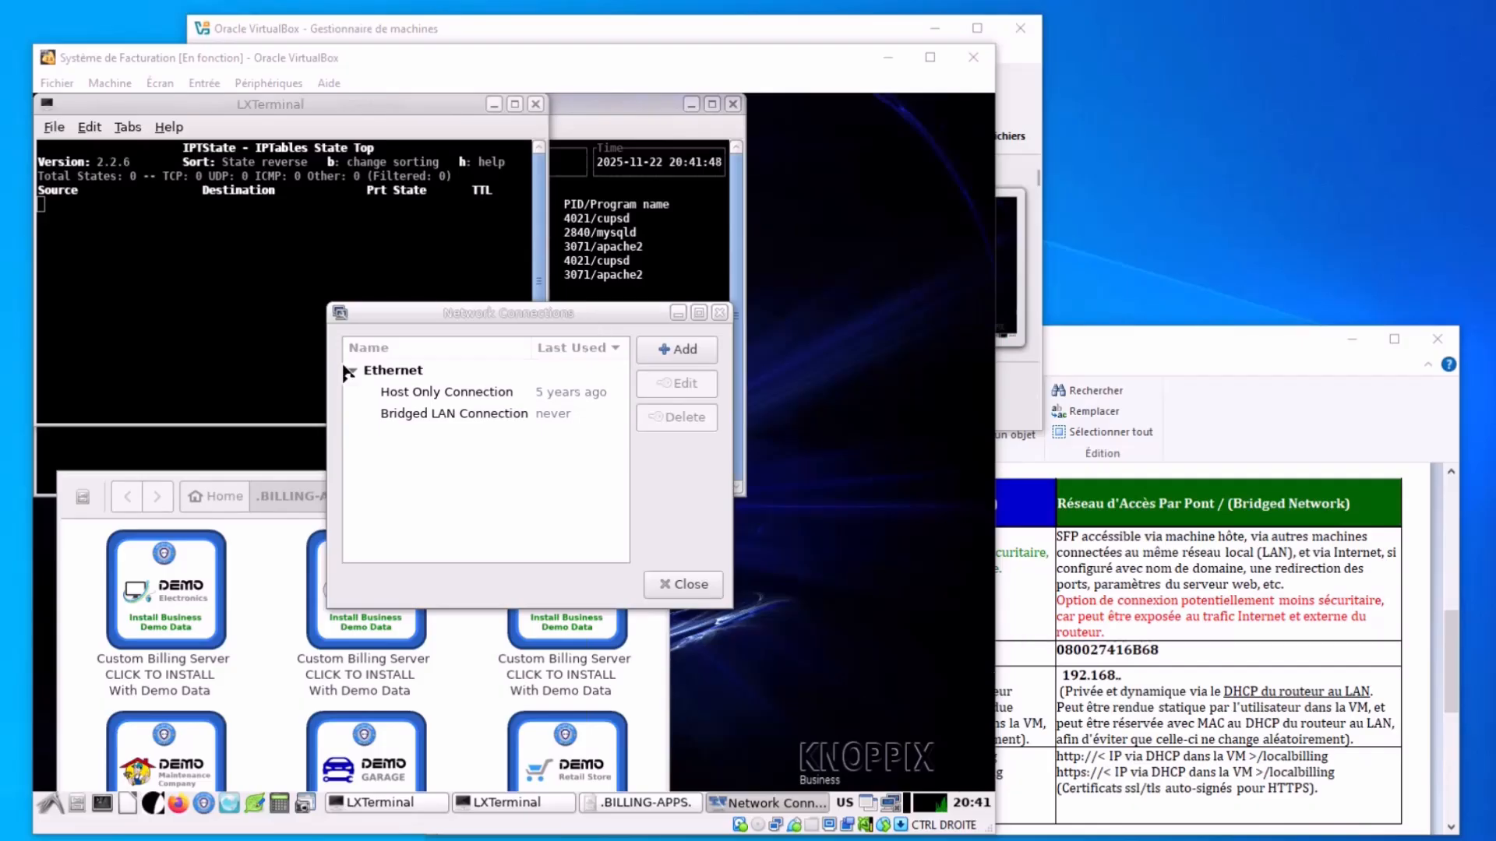
Open the Host Only Connection for editing, uncover it by moving the WordPad notes aside, and set its device to eth0 (08:00:27:B3:B1:05).
click(401, 391)
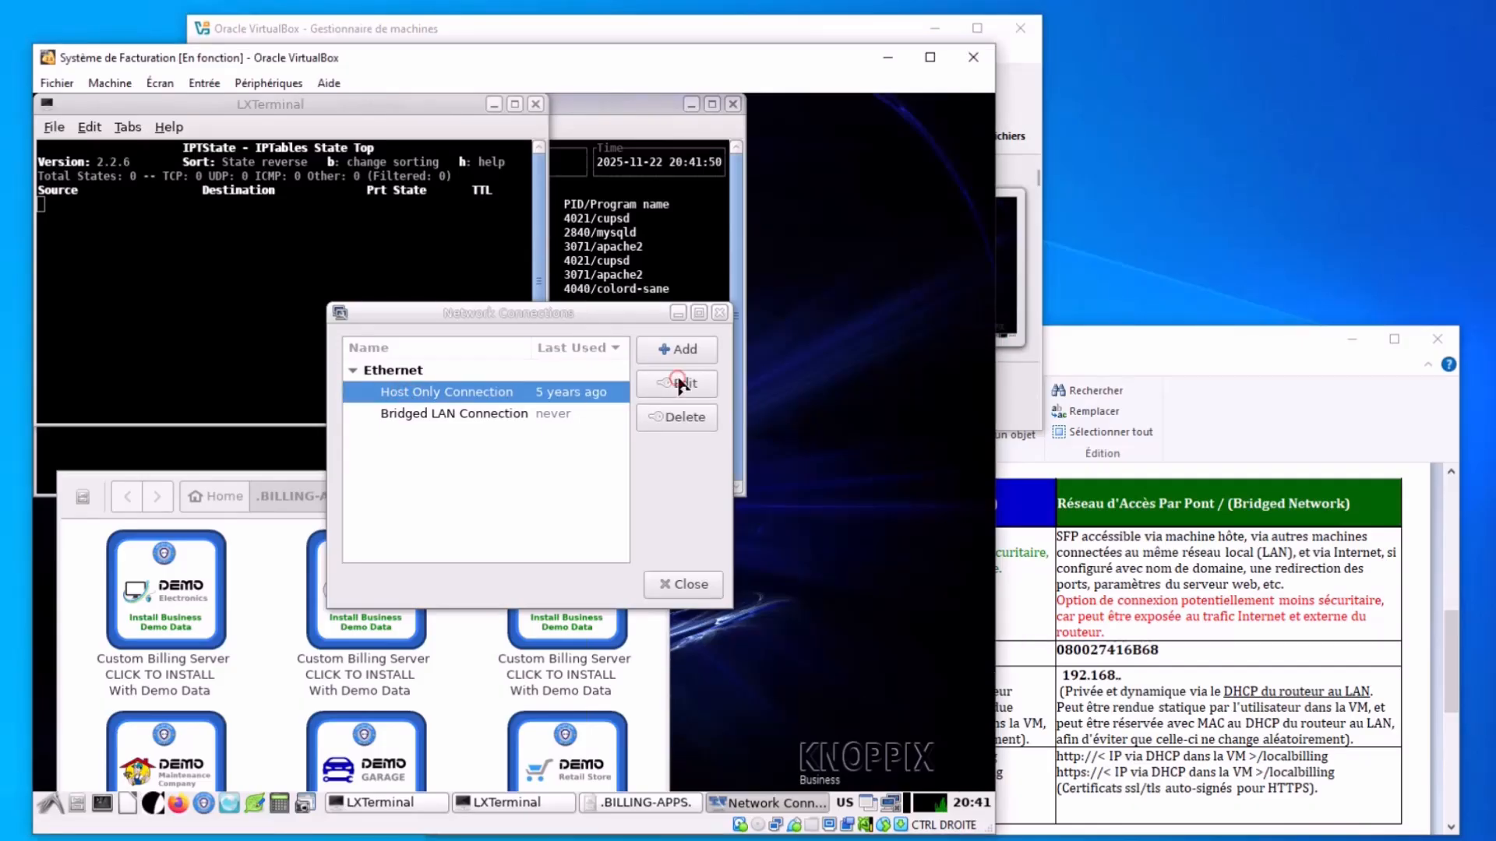
click(1064, 334)
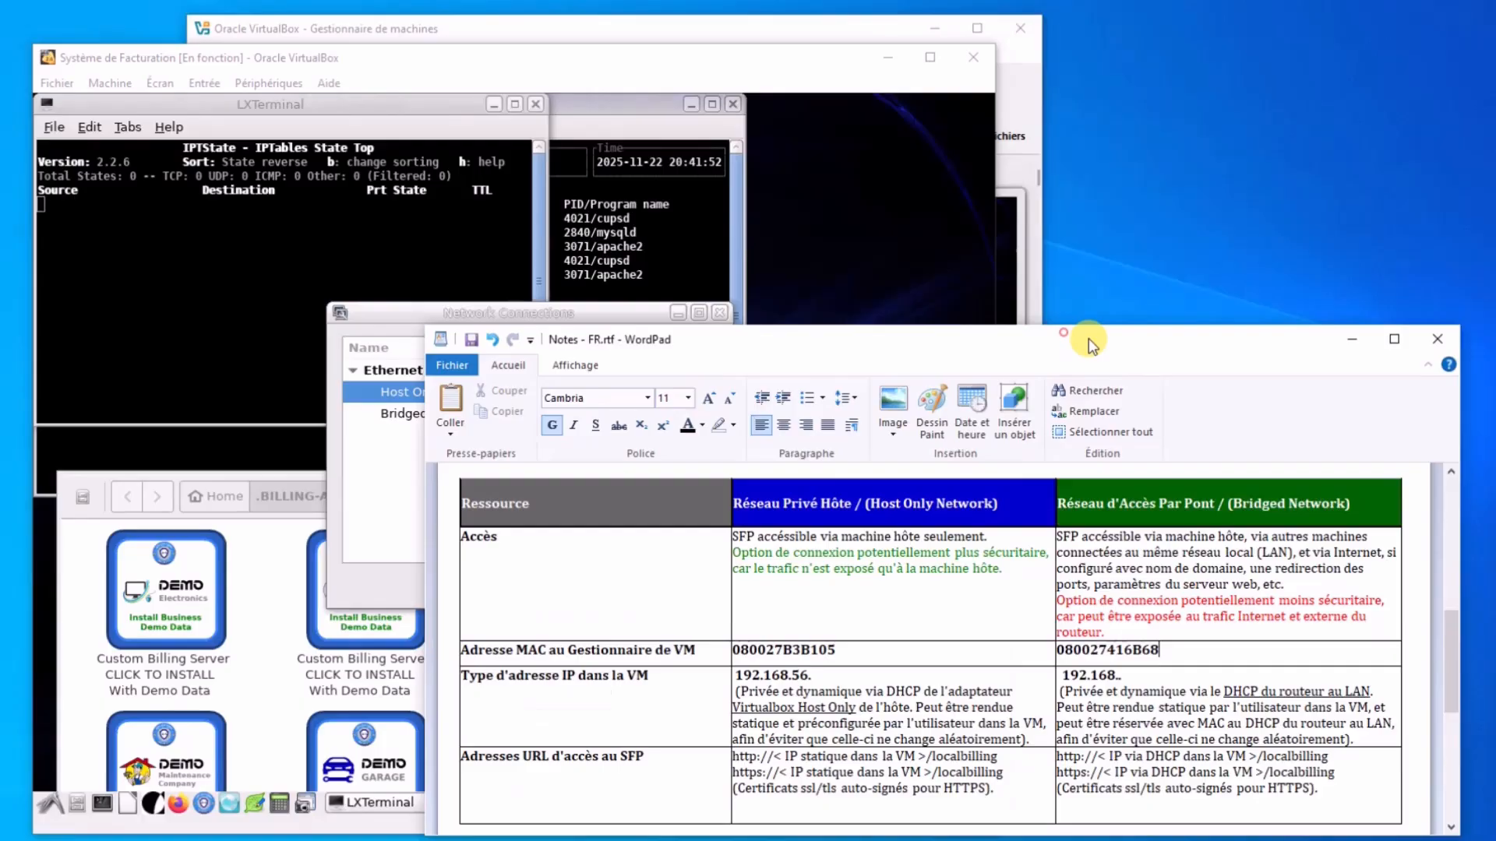
drag(1088, 338, 1110, 343)
click(636, 226)
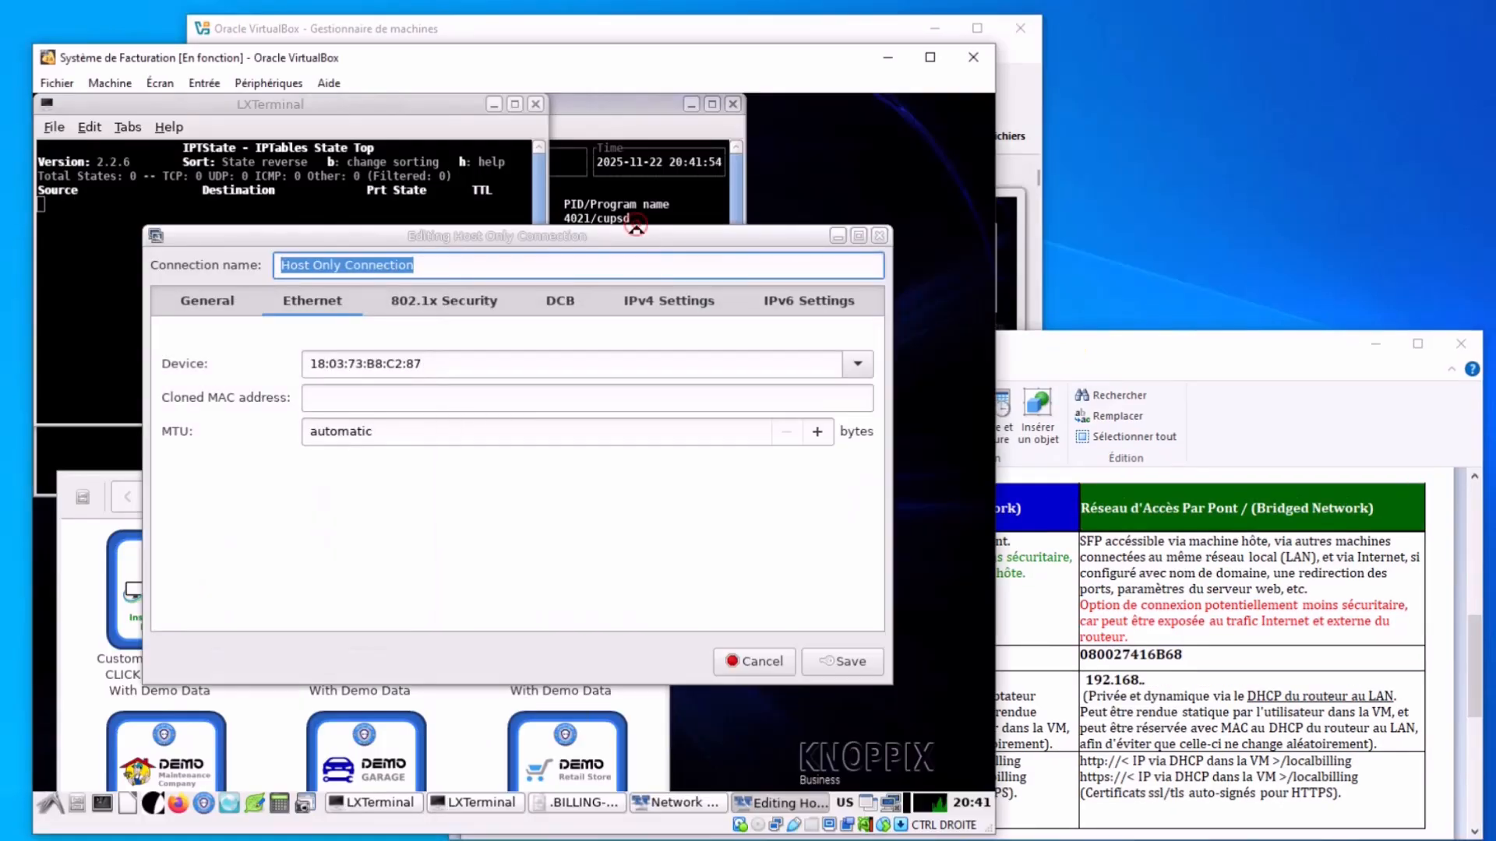
drag(1012, 343, 1121, 433)
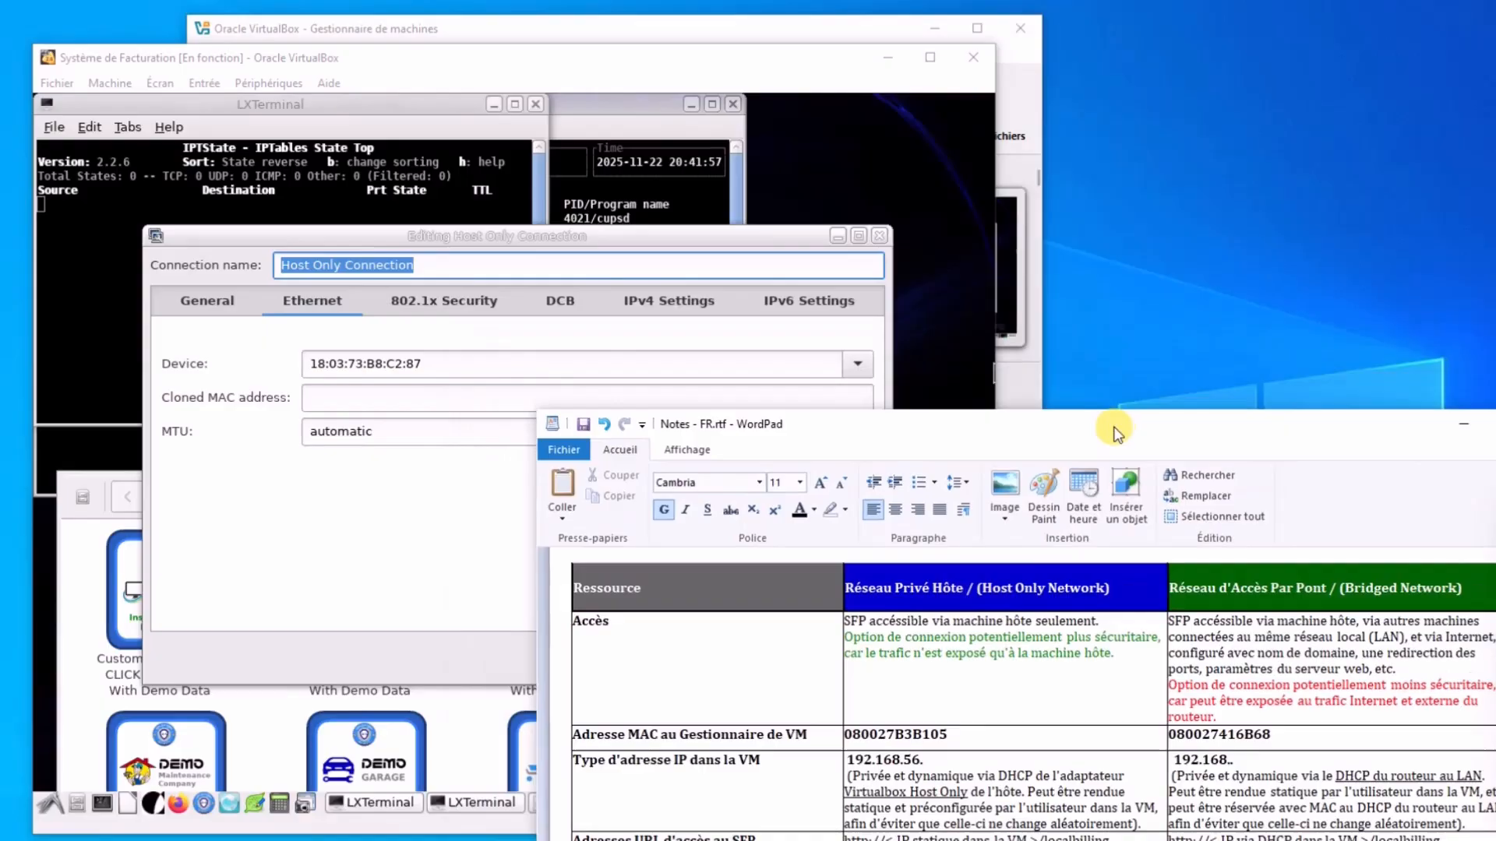
click(858, 365)
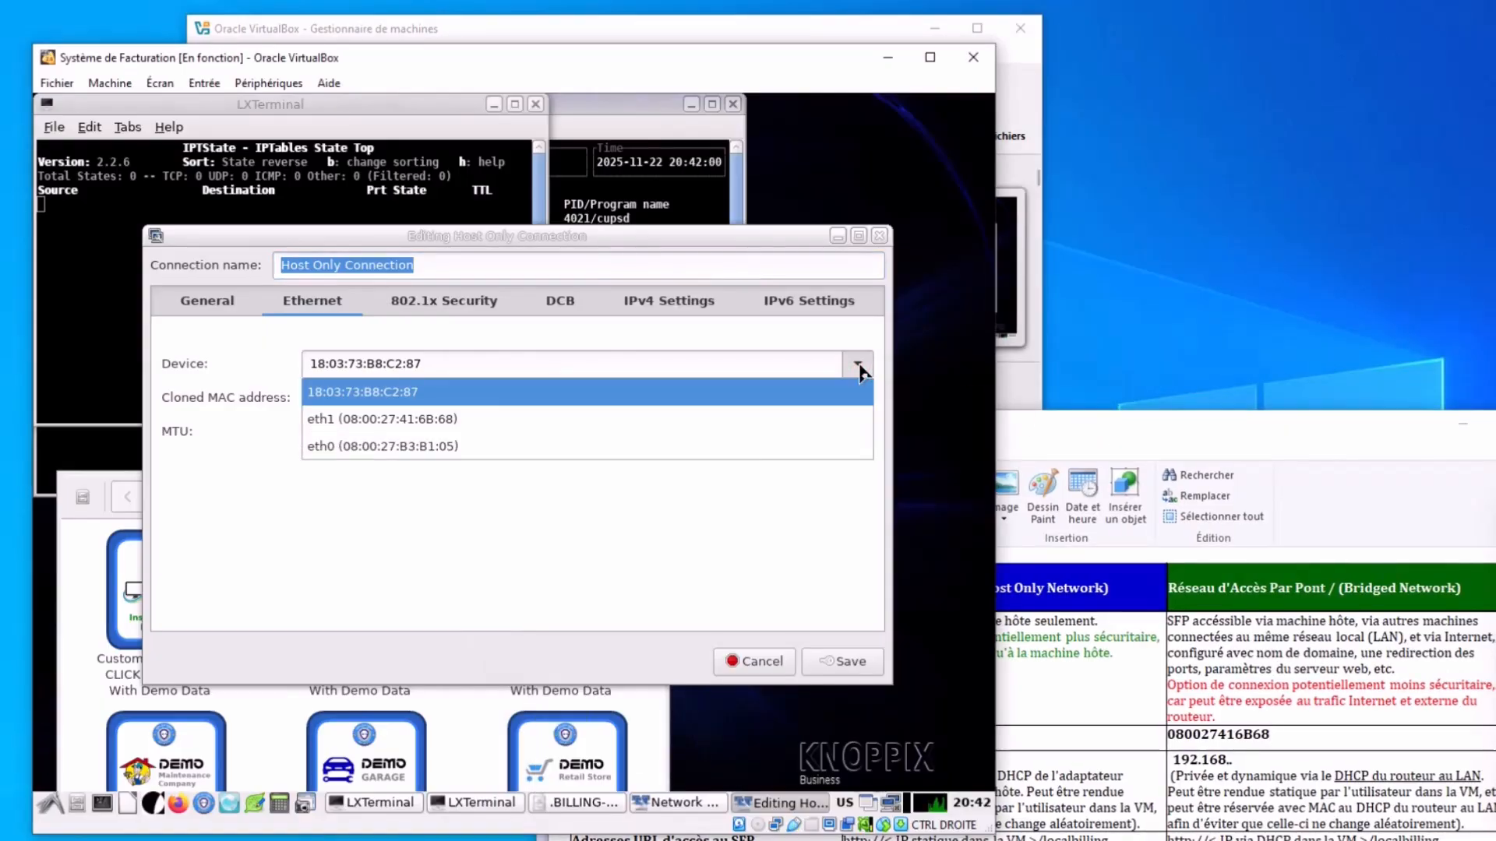
click(737, 443)
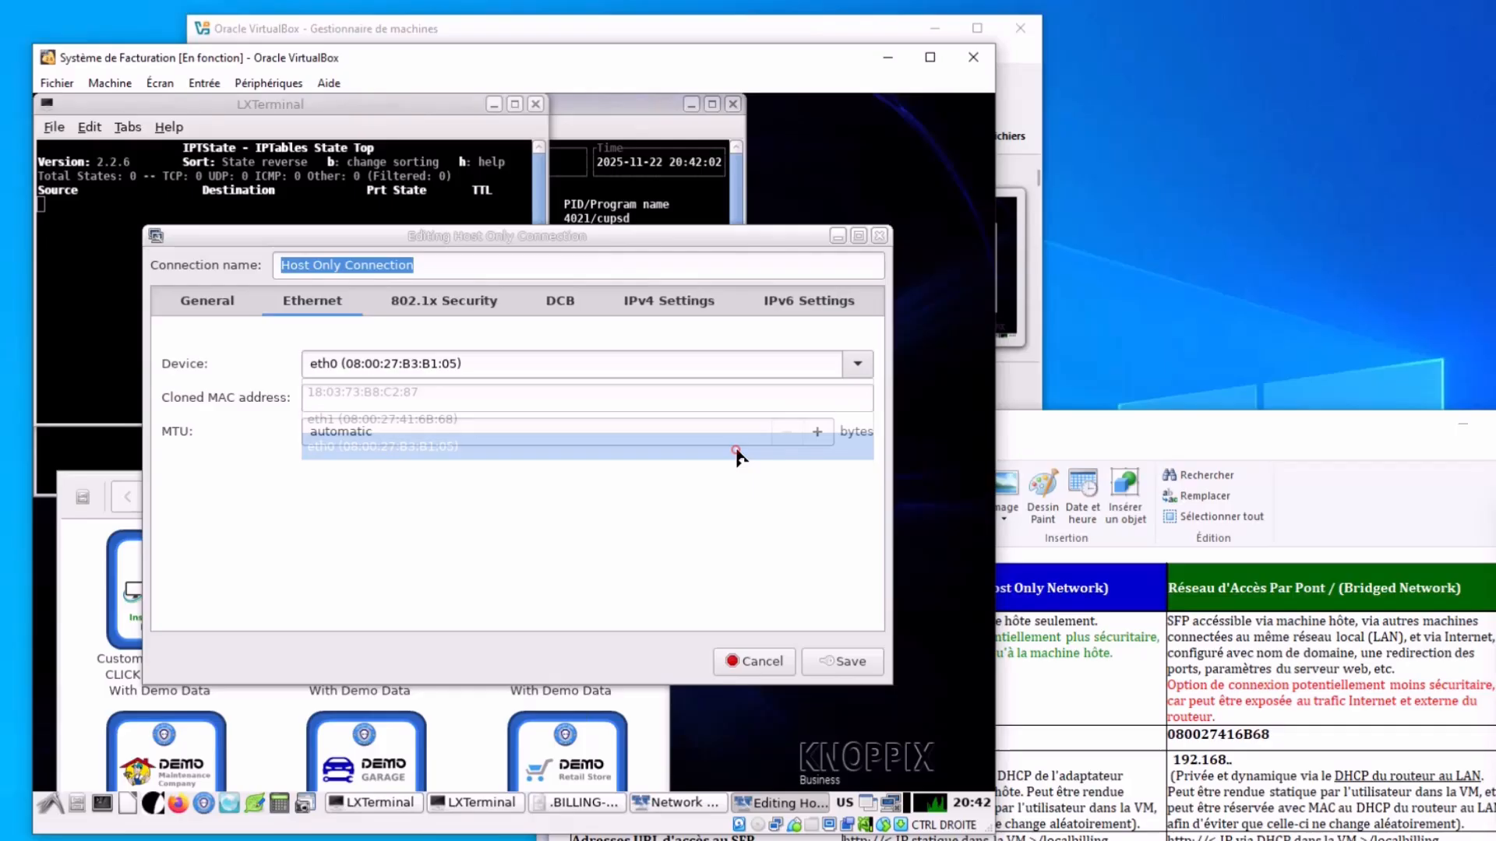
Compare the Host Only Connection's IPv4 settings with the connection details of the host's Ethernet 4 VirtualBox adapter, and close the host network windows.
click(680, 312)
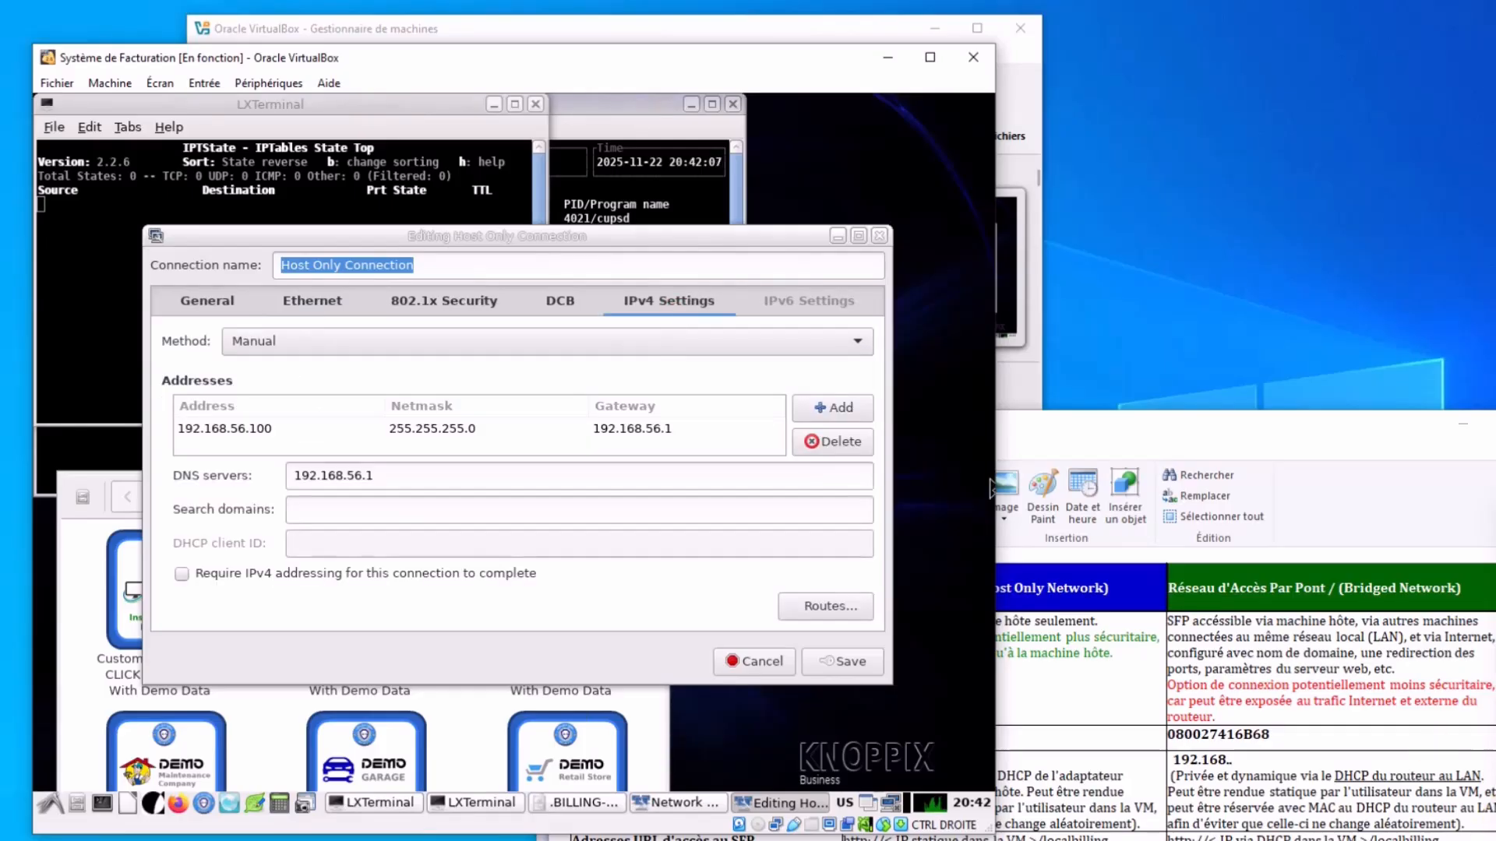
drag(1488, 748, 508, 423)
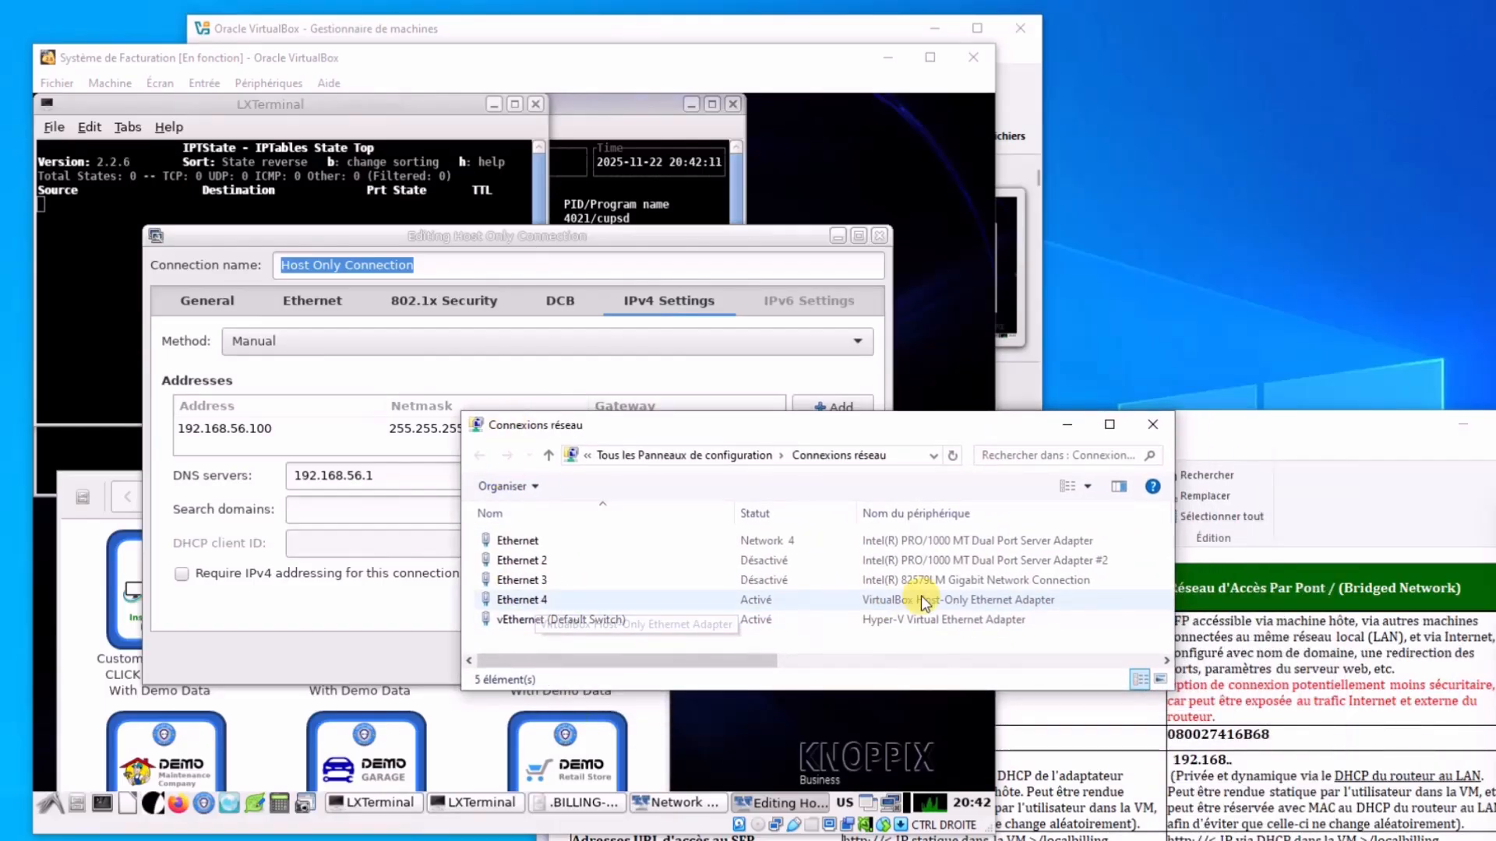
double_click(518, 598)
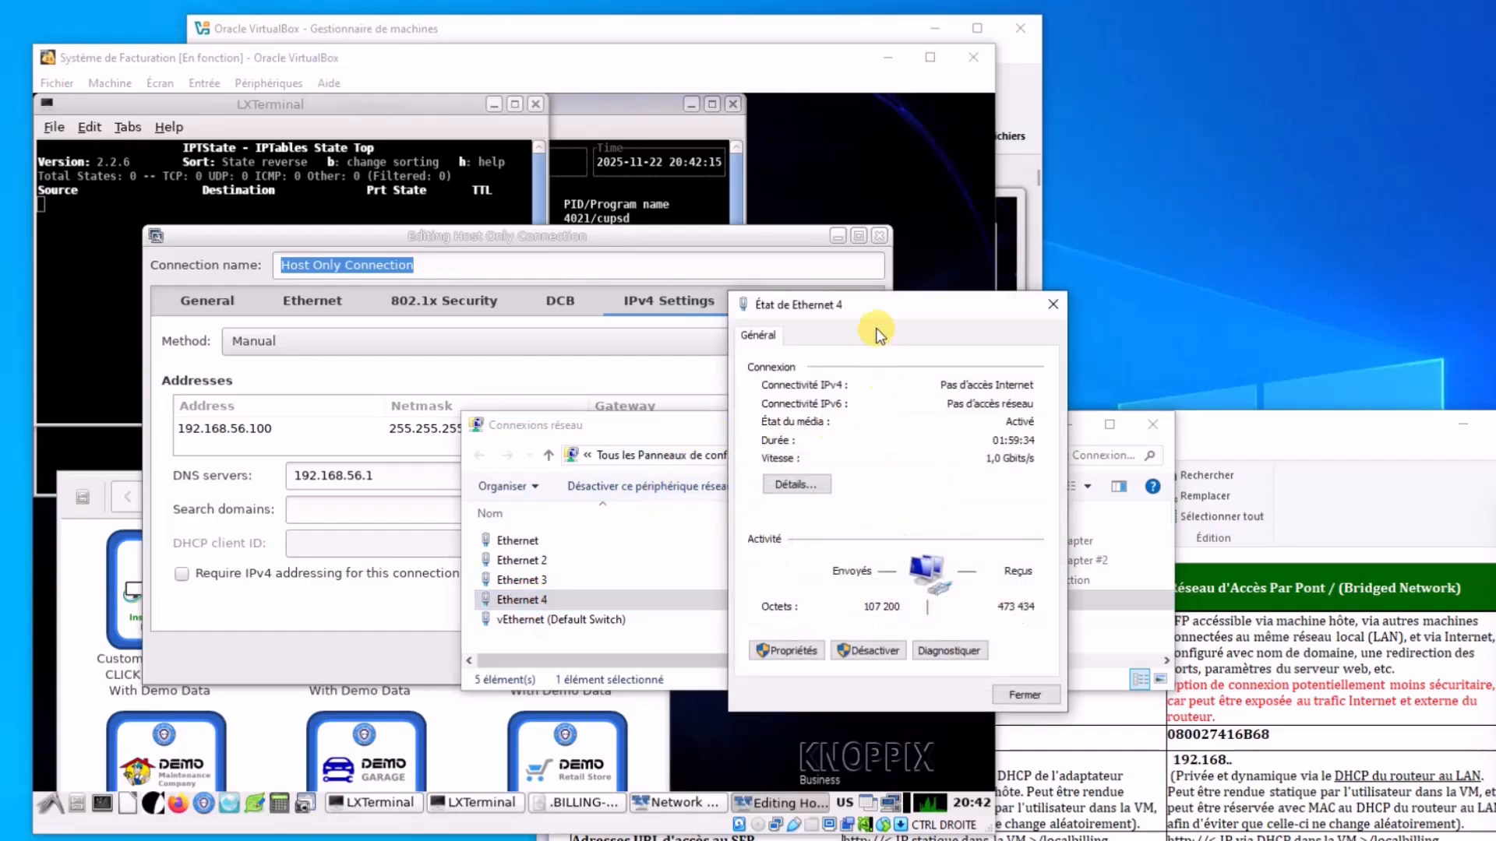
click(802, 483)
drag(884, 355, 1200, 357)
click(657, 228)
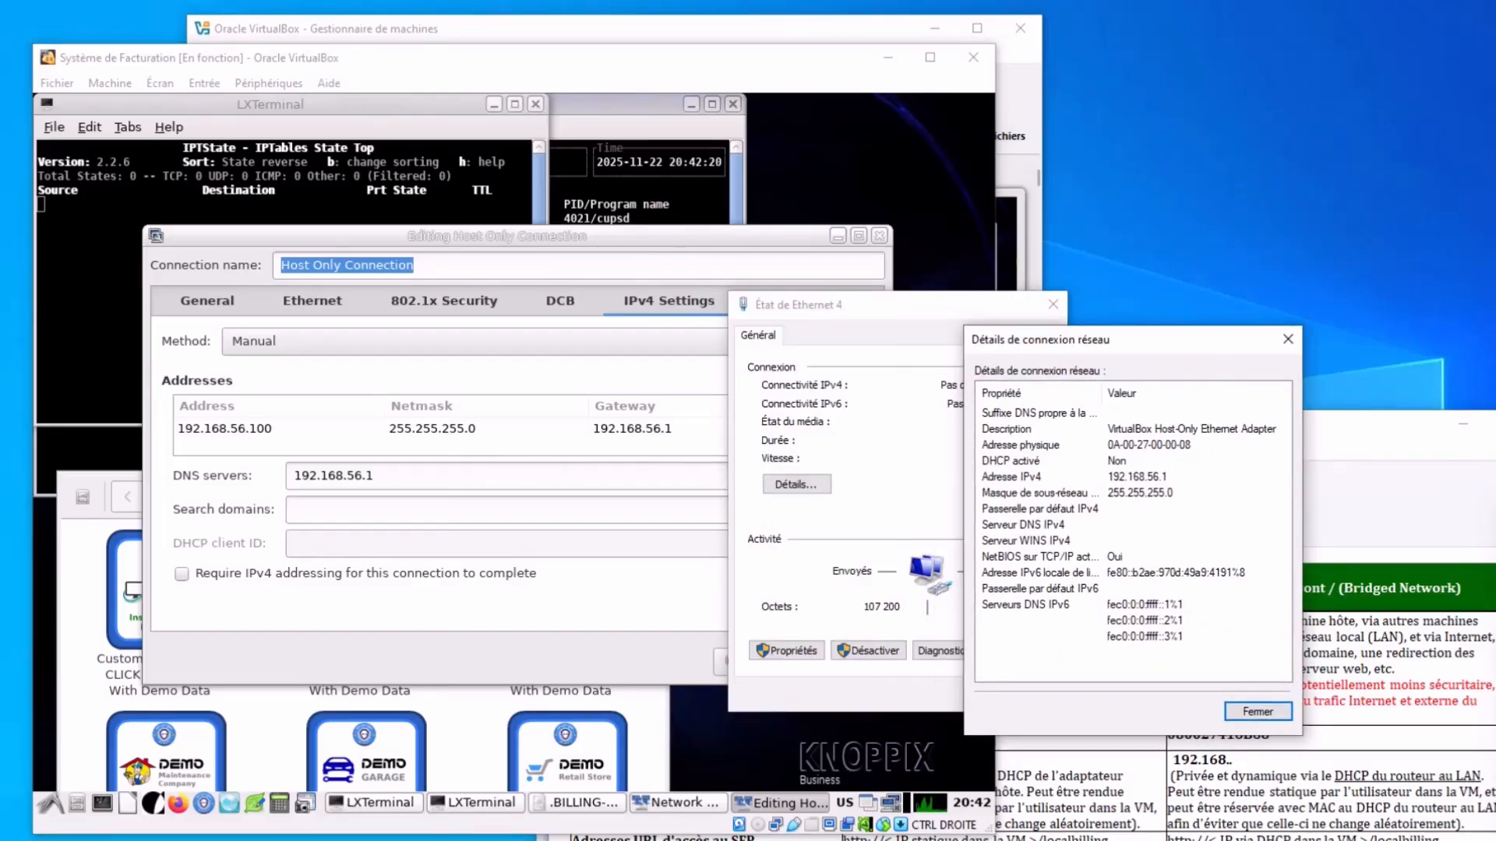
drag(1185, 502, 964, 473)
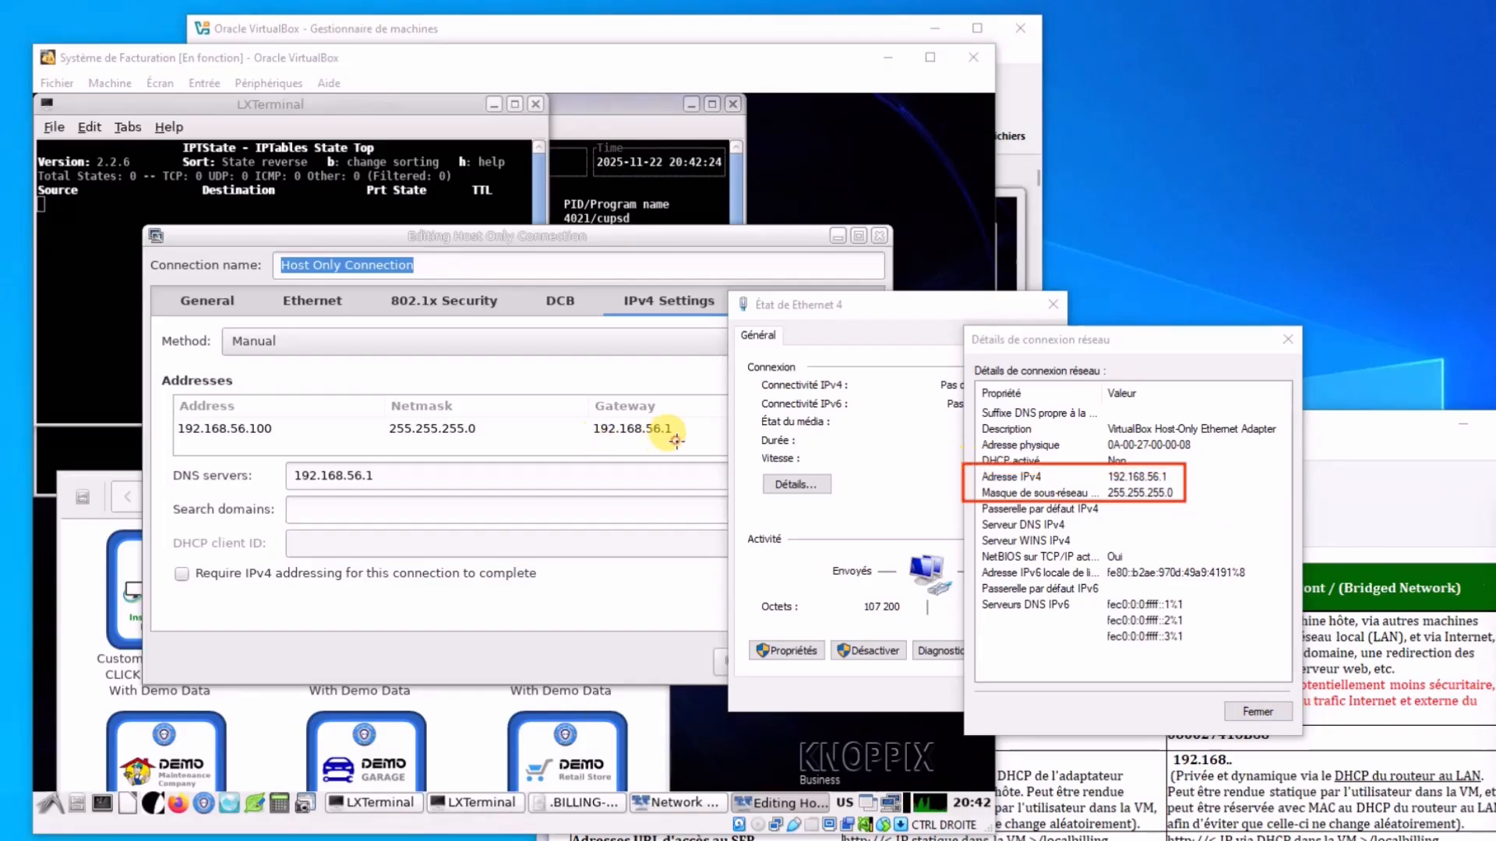
drag(676, 440, 369, 391)
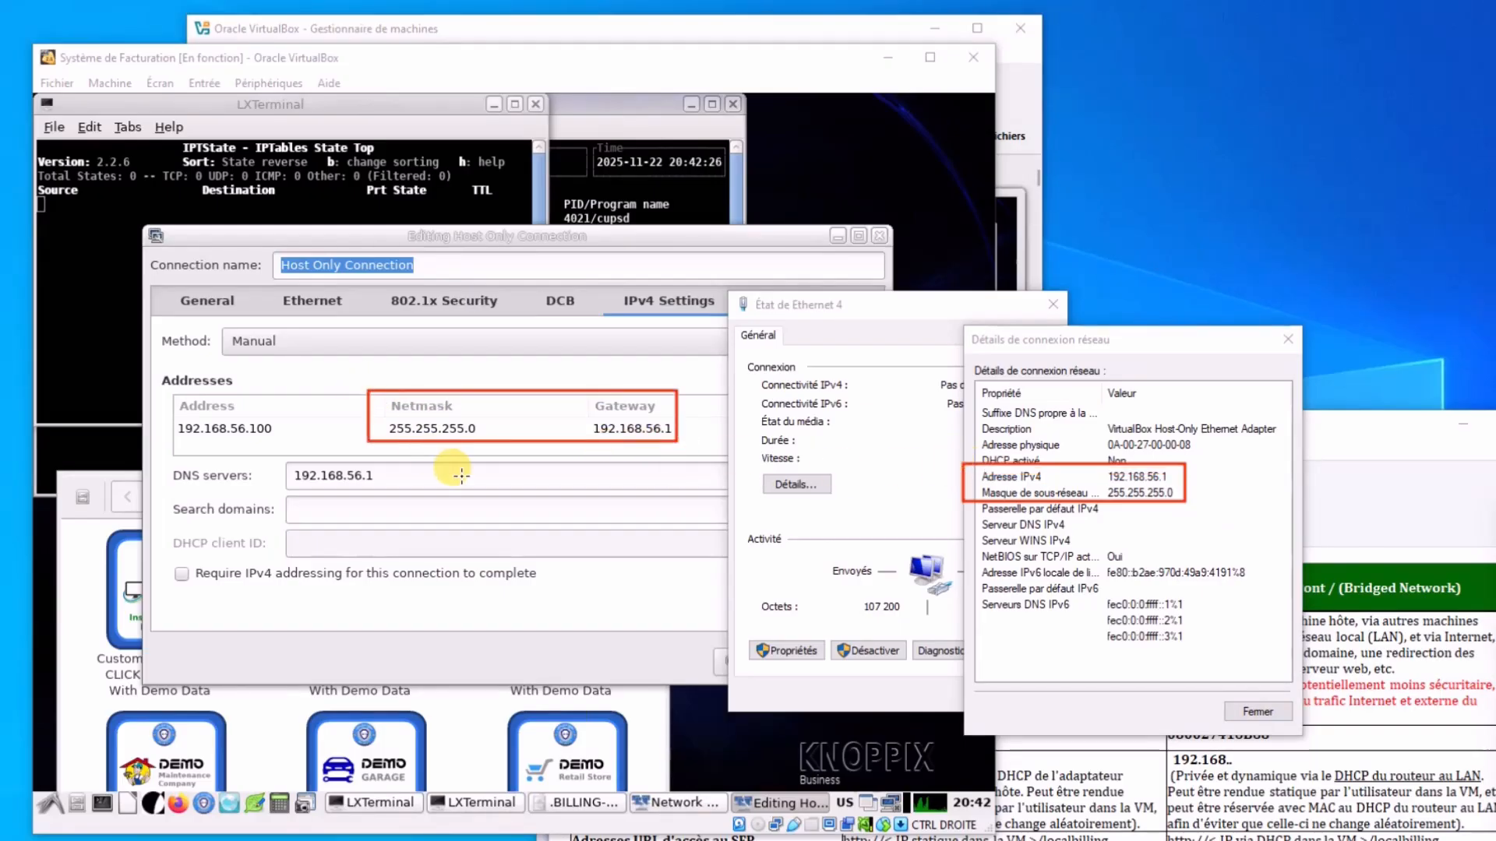
key(ctrl+z)
key(ctrl+z)
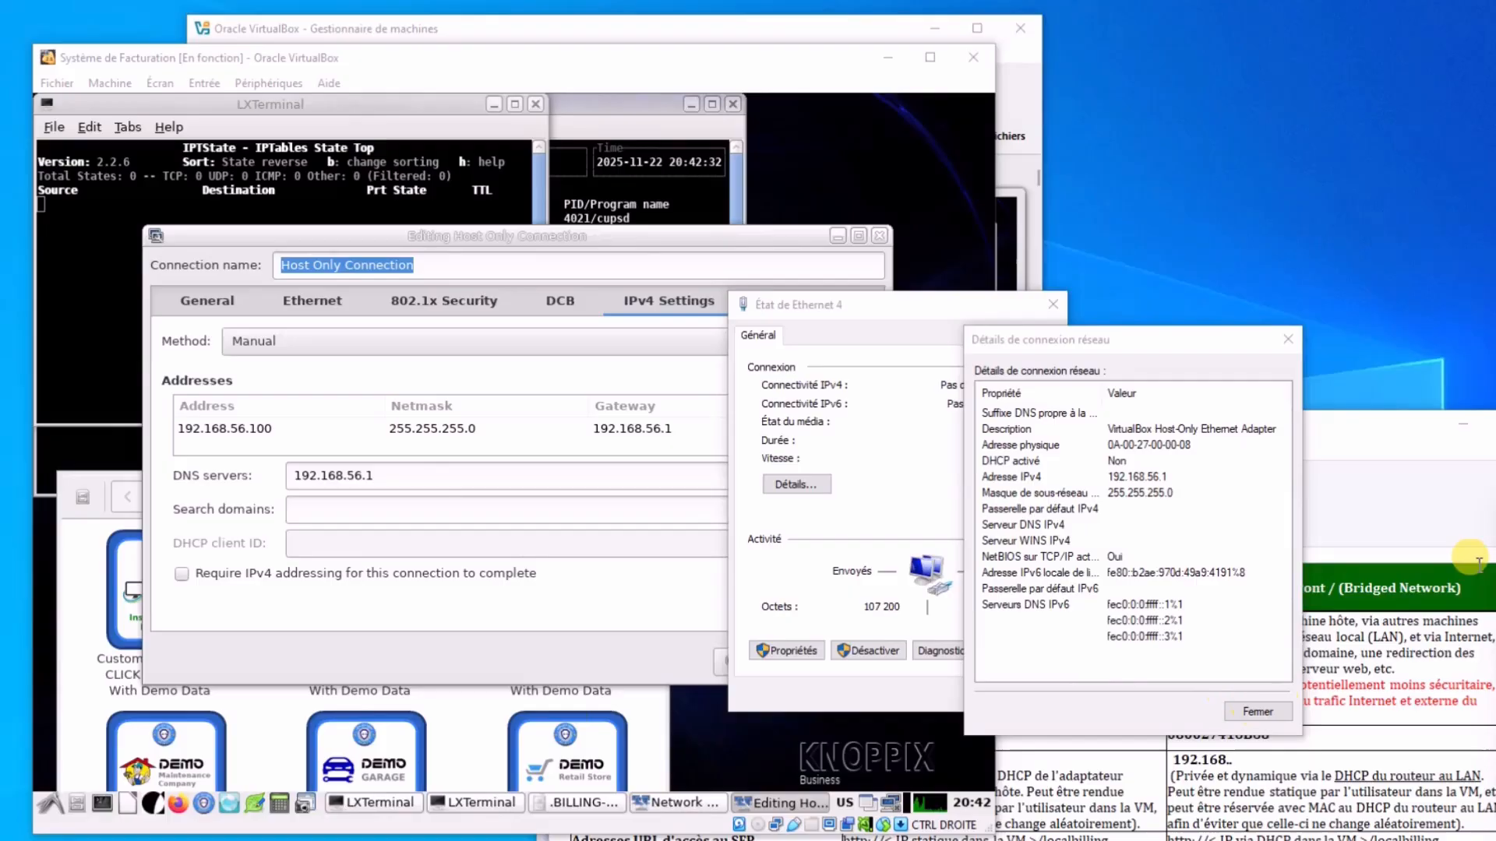
click(1271, 709)
click(1024, 695)
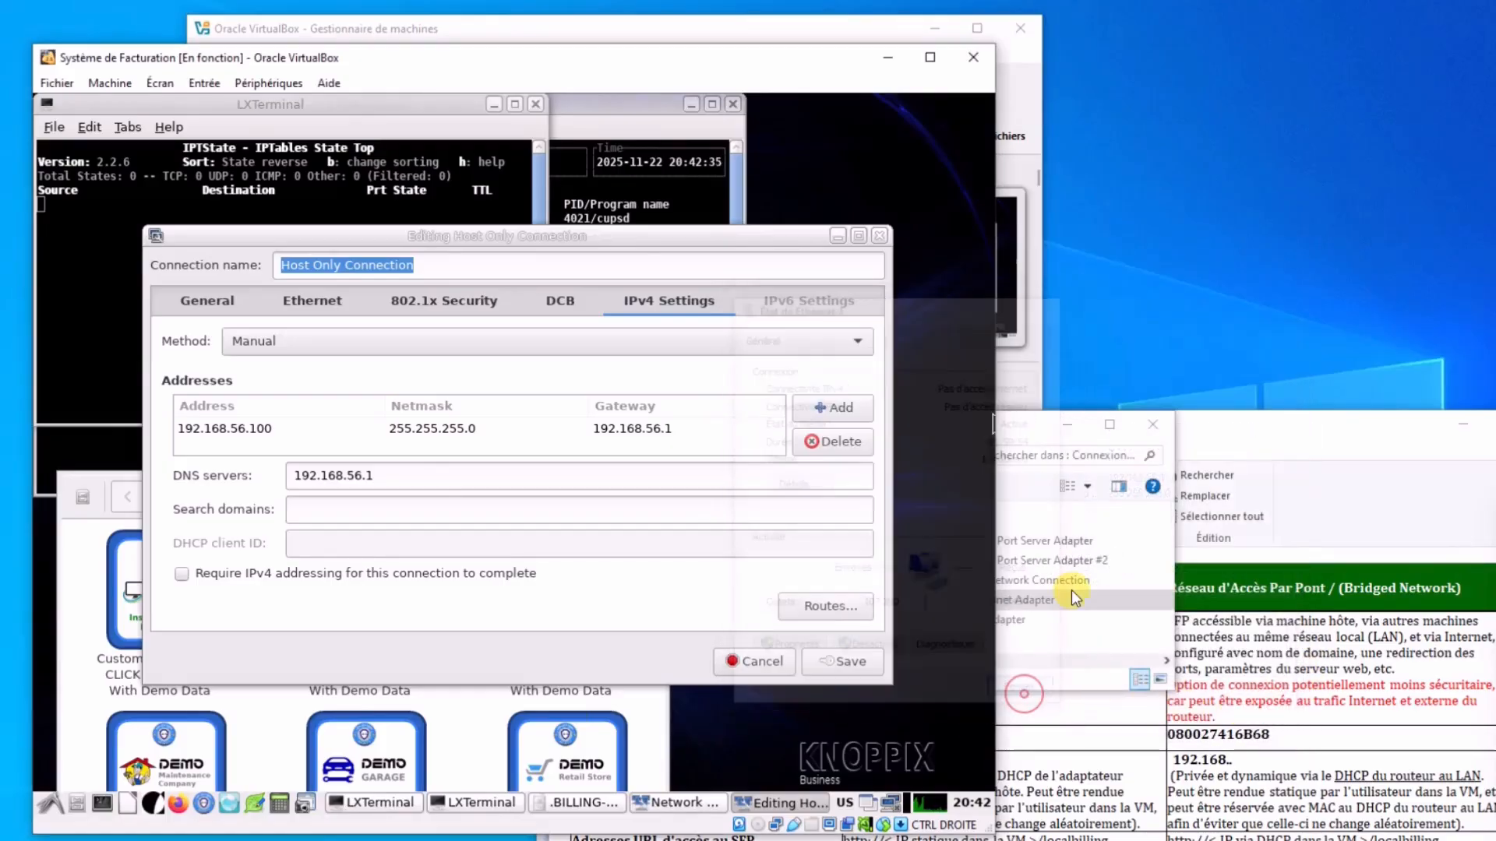
click(1019, 433)
click(1152, 425)
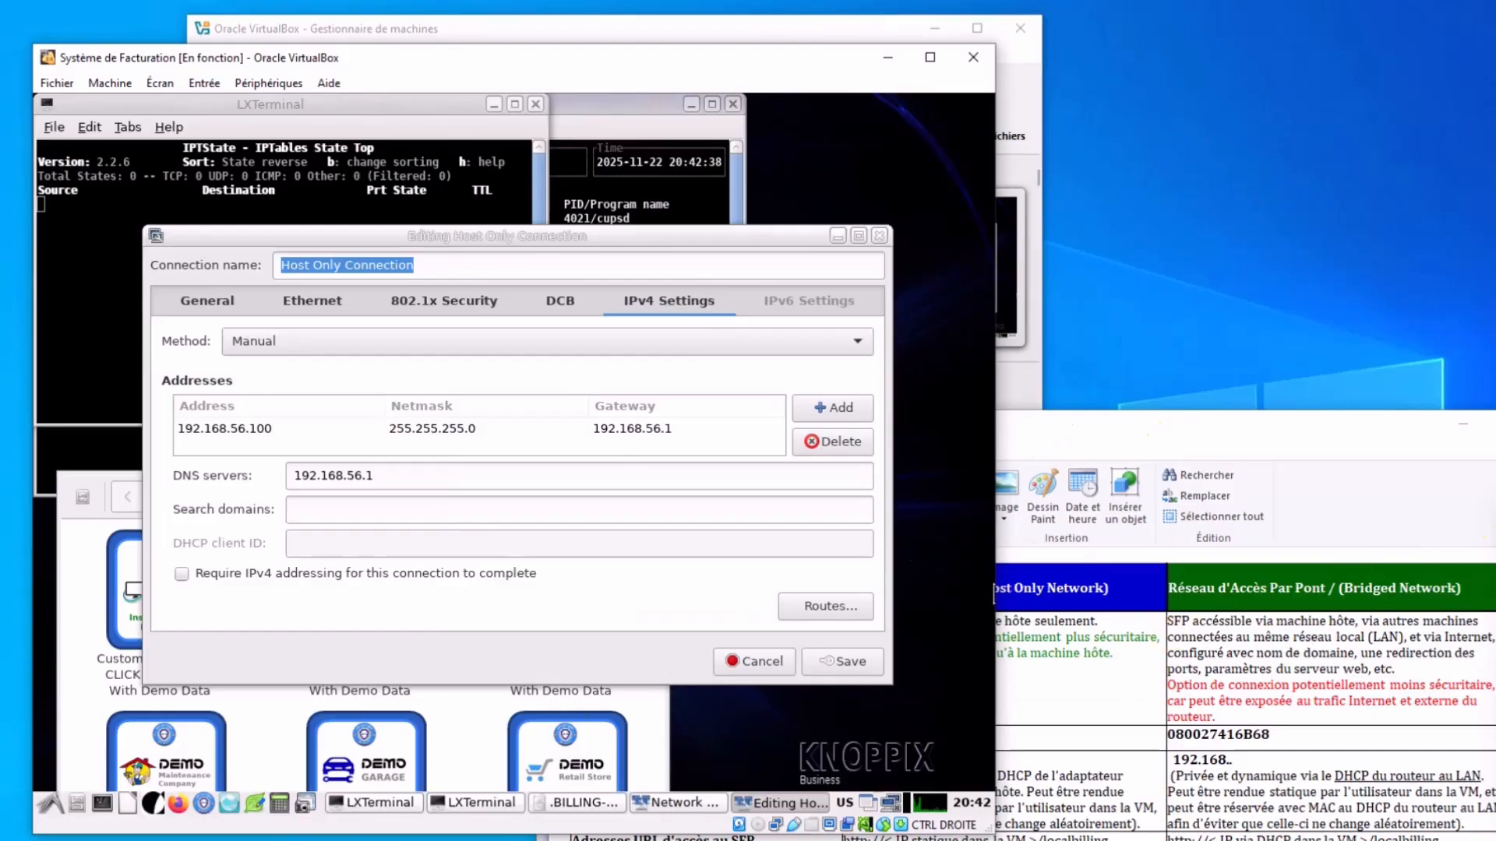
Review the Host Only Connection's general options and check its Ethernet device against the host-only MAC address in the WordPad notes.
click(205, 309)
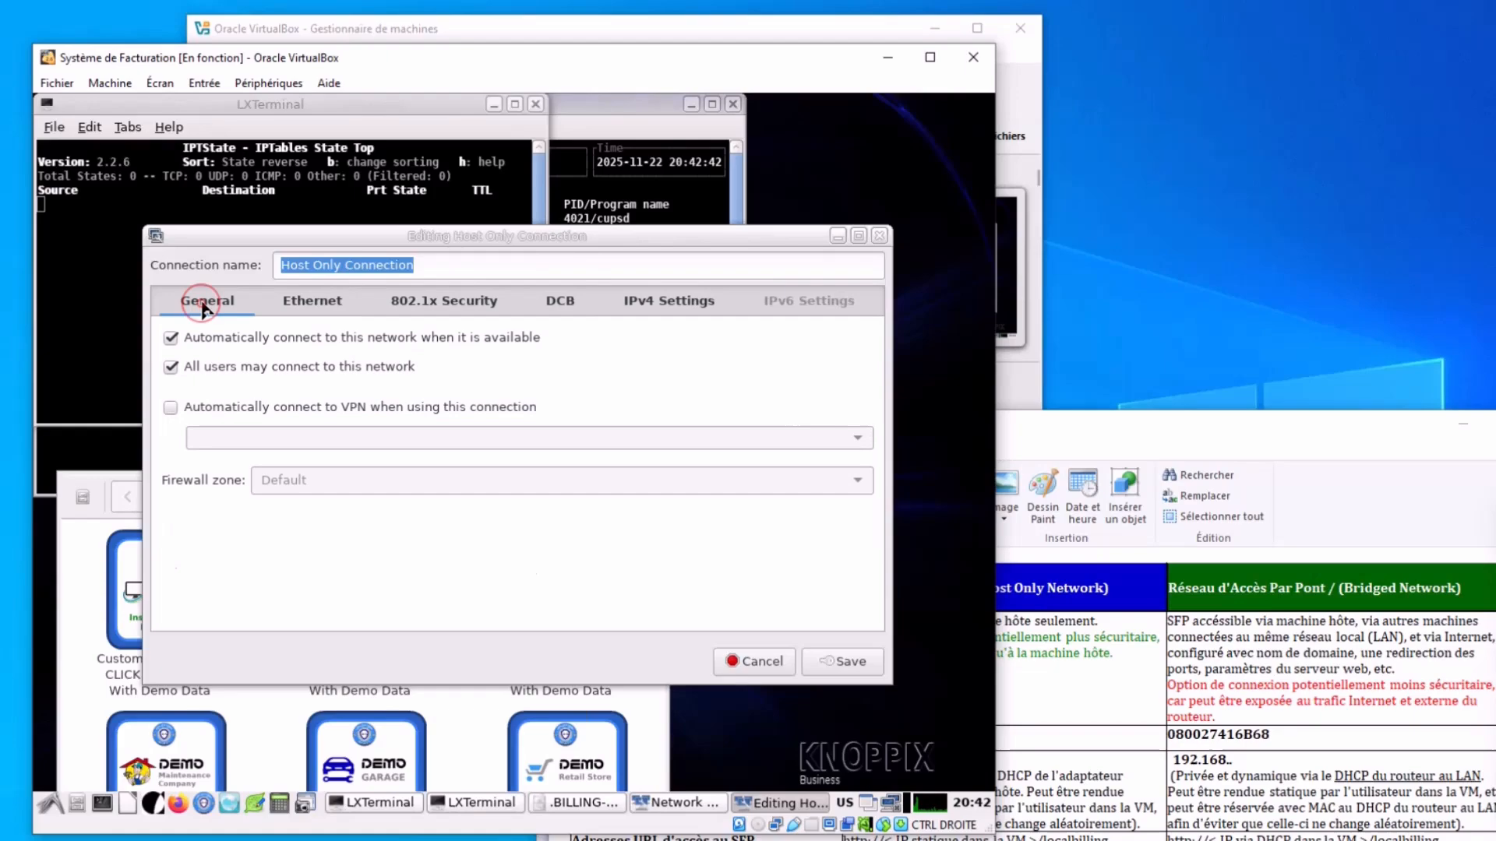
click(322, 307)
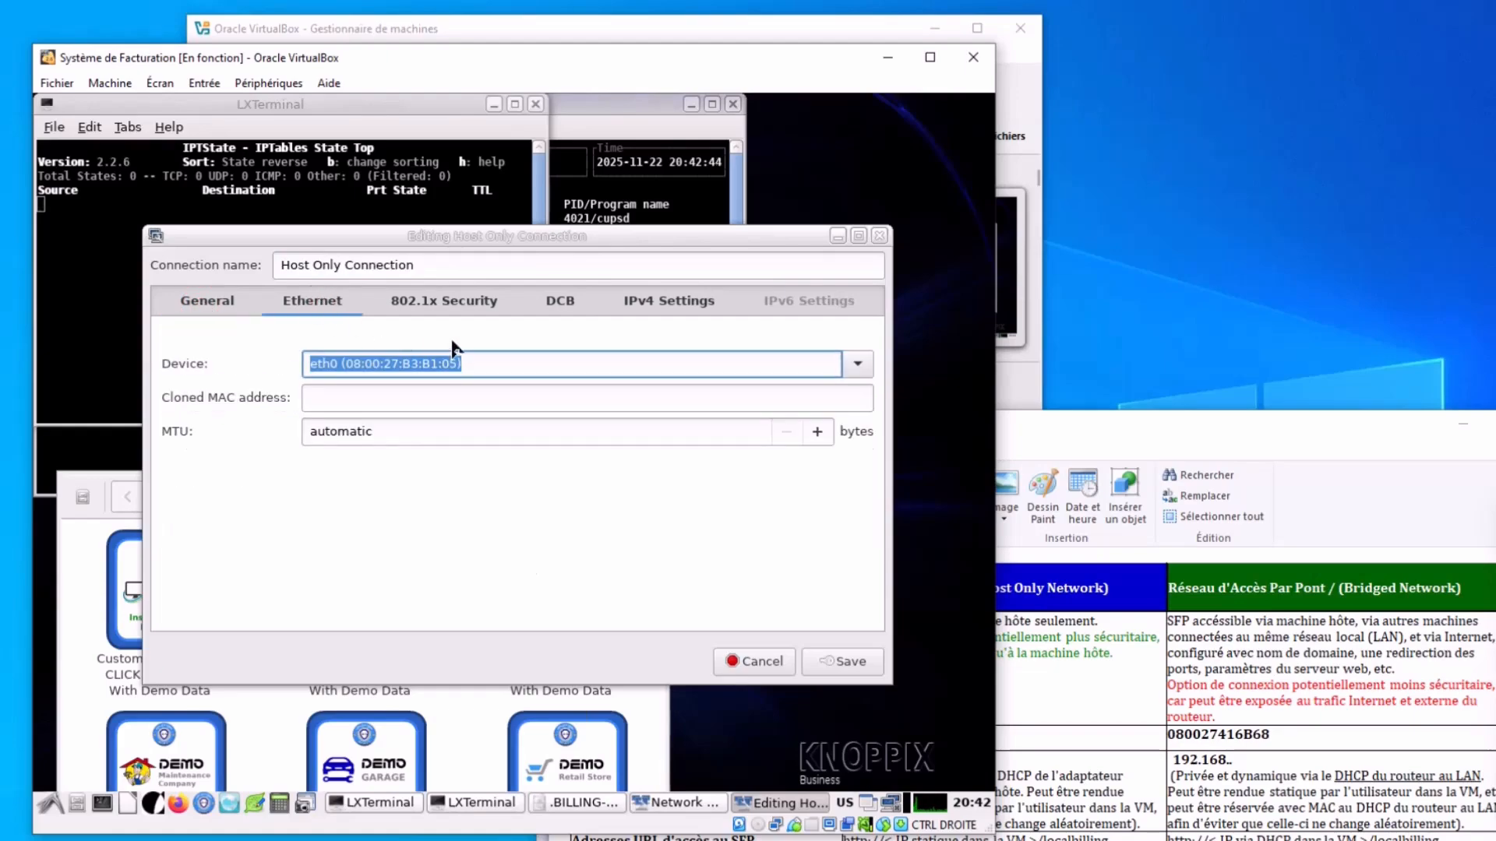
click(1063, 646)
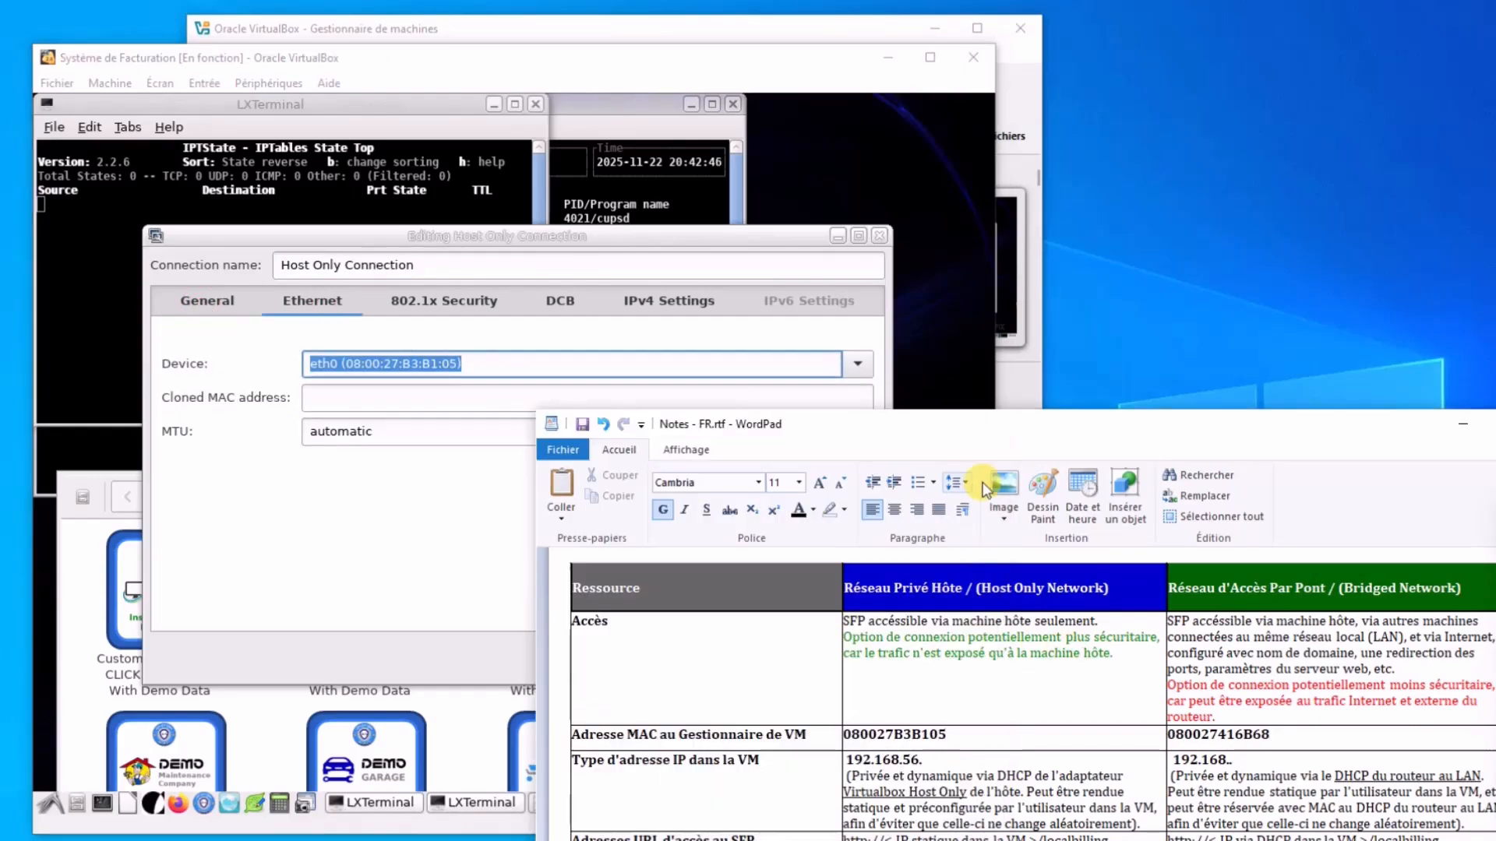
click(939, 736)
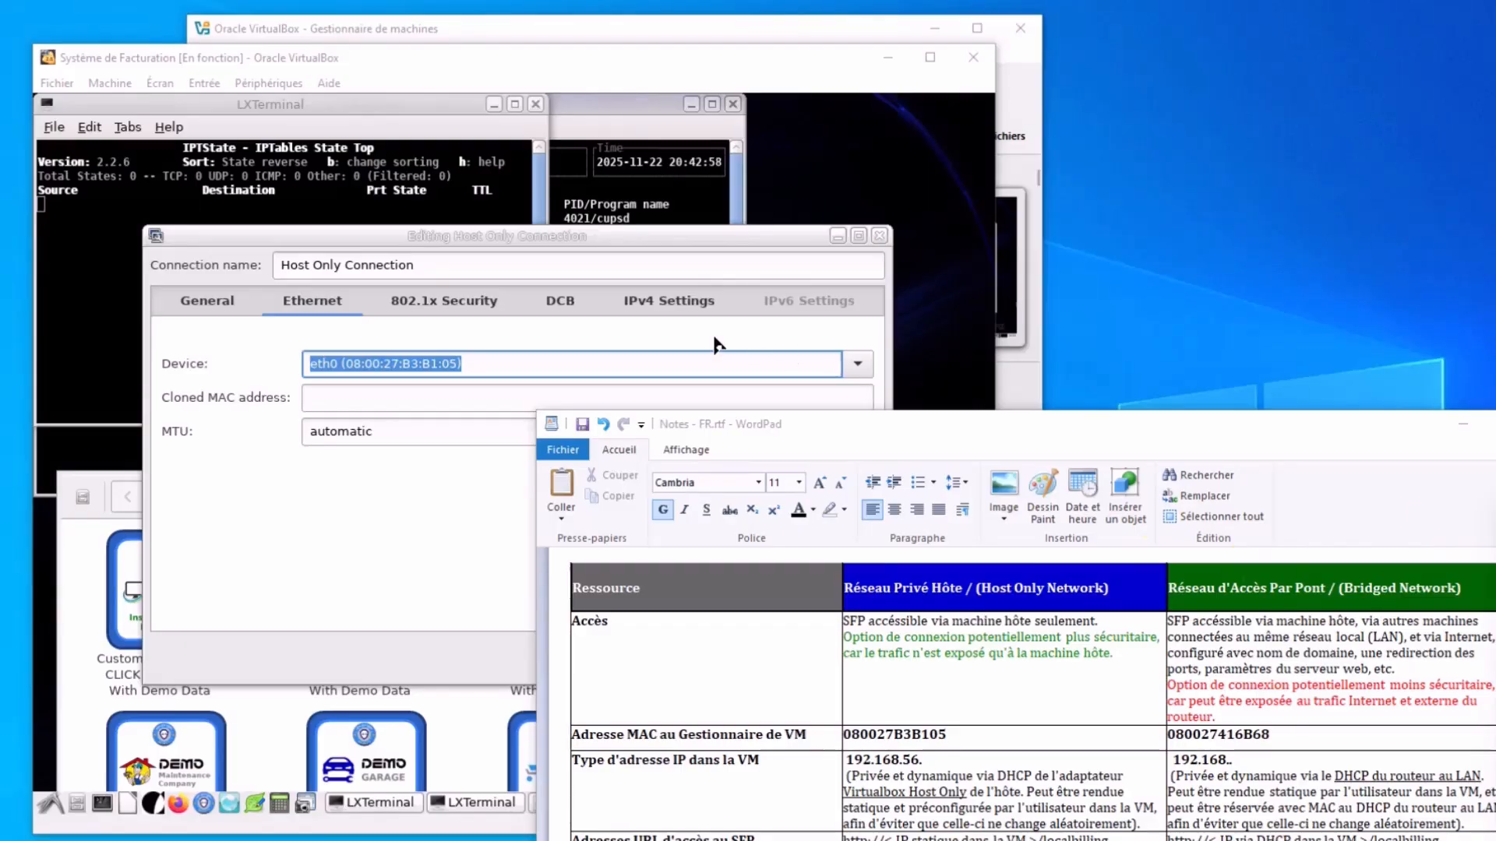
Complete the IP address in the Réseau Privé Hôte column of the WordPad notes as 192.168.56.100, matching the connection's IPv4 address.
click(666, 302)
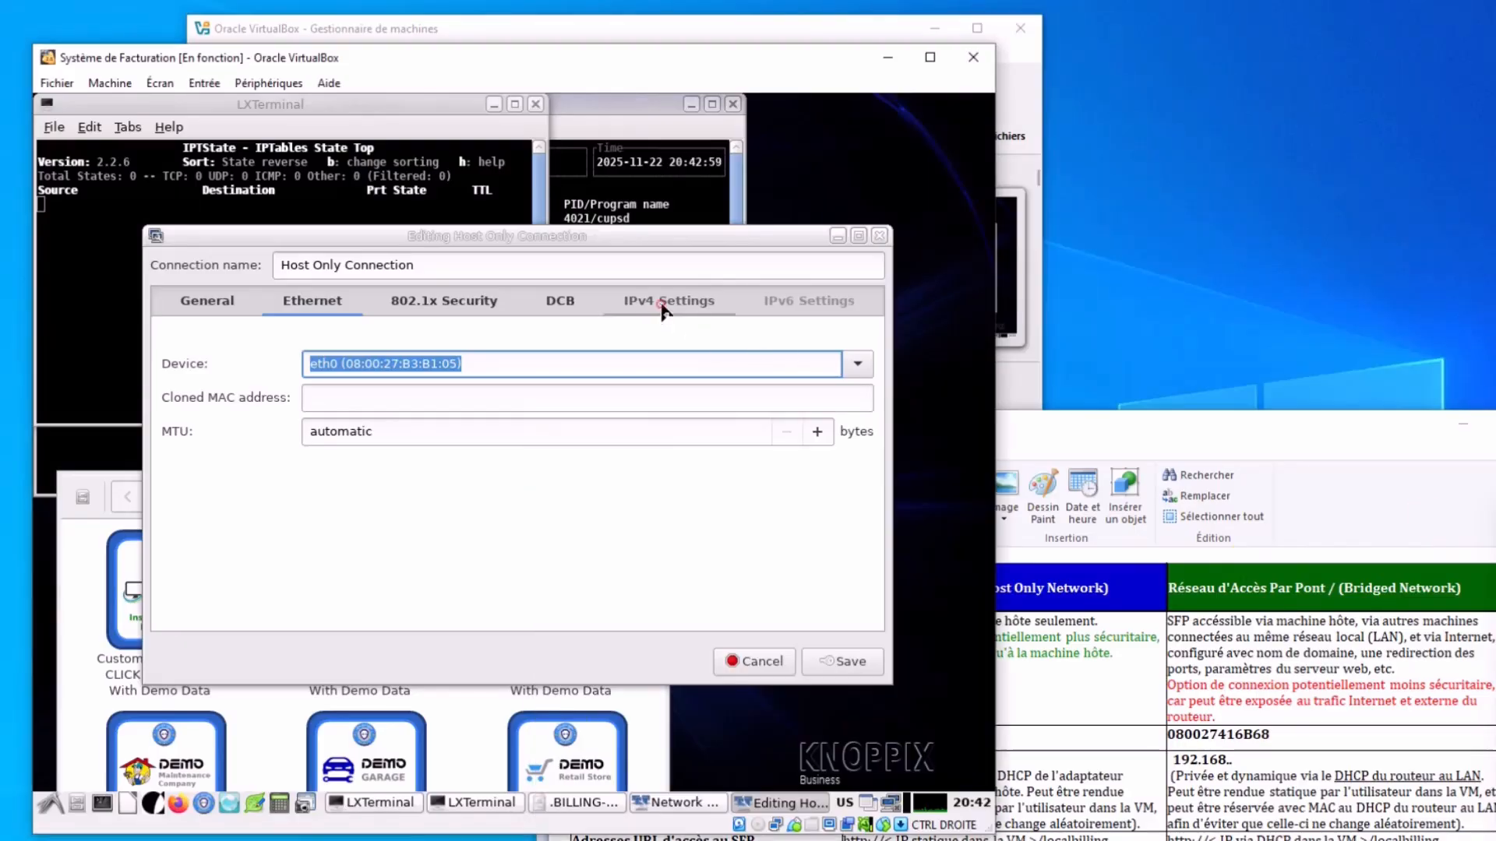
click(1021, 720)
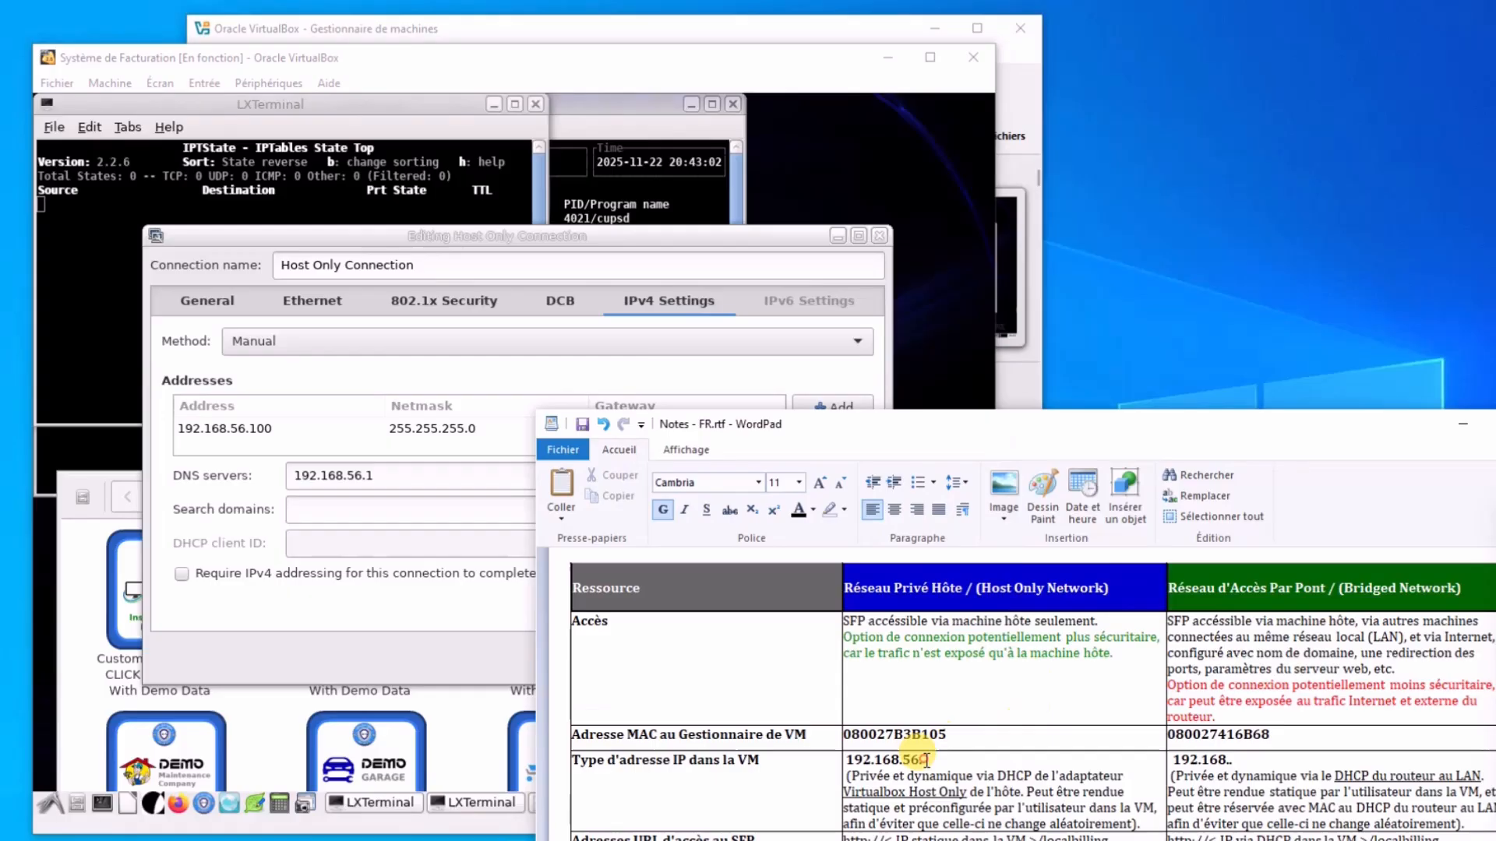
click(924, 759)
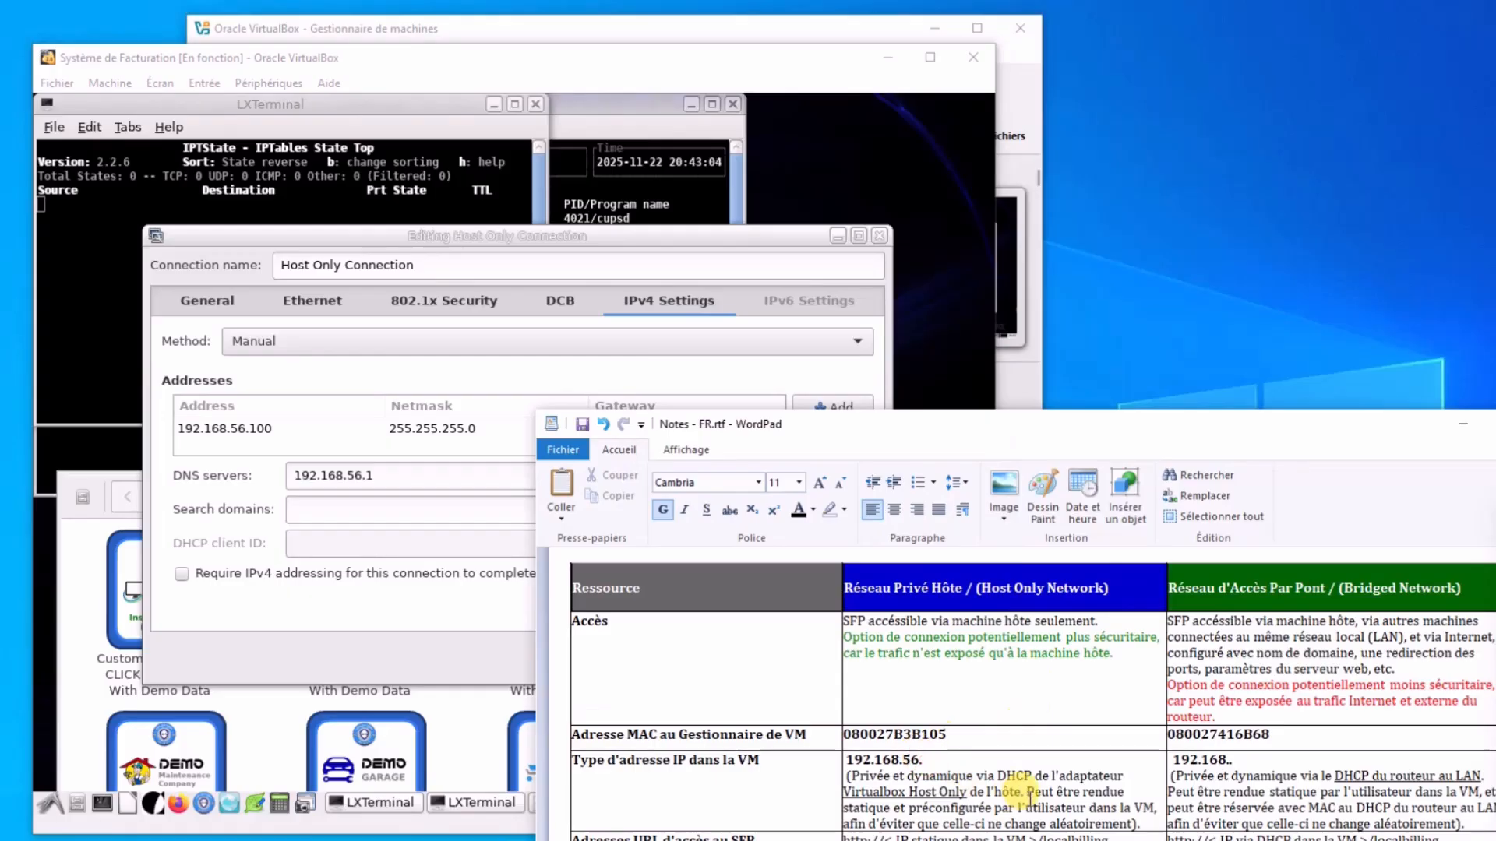
text(100.)
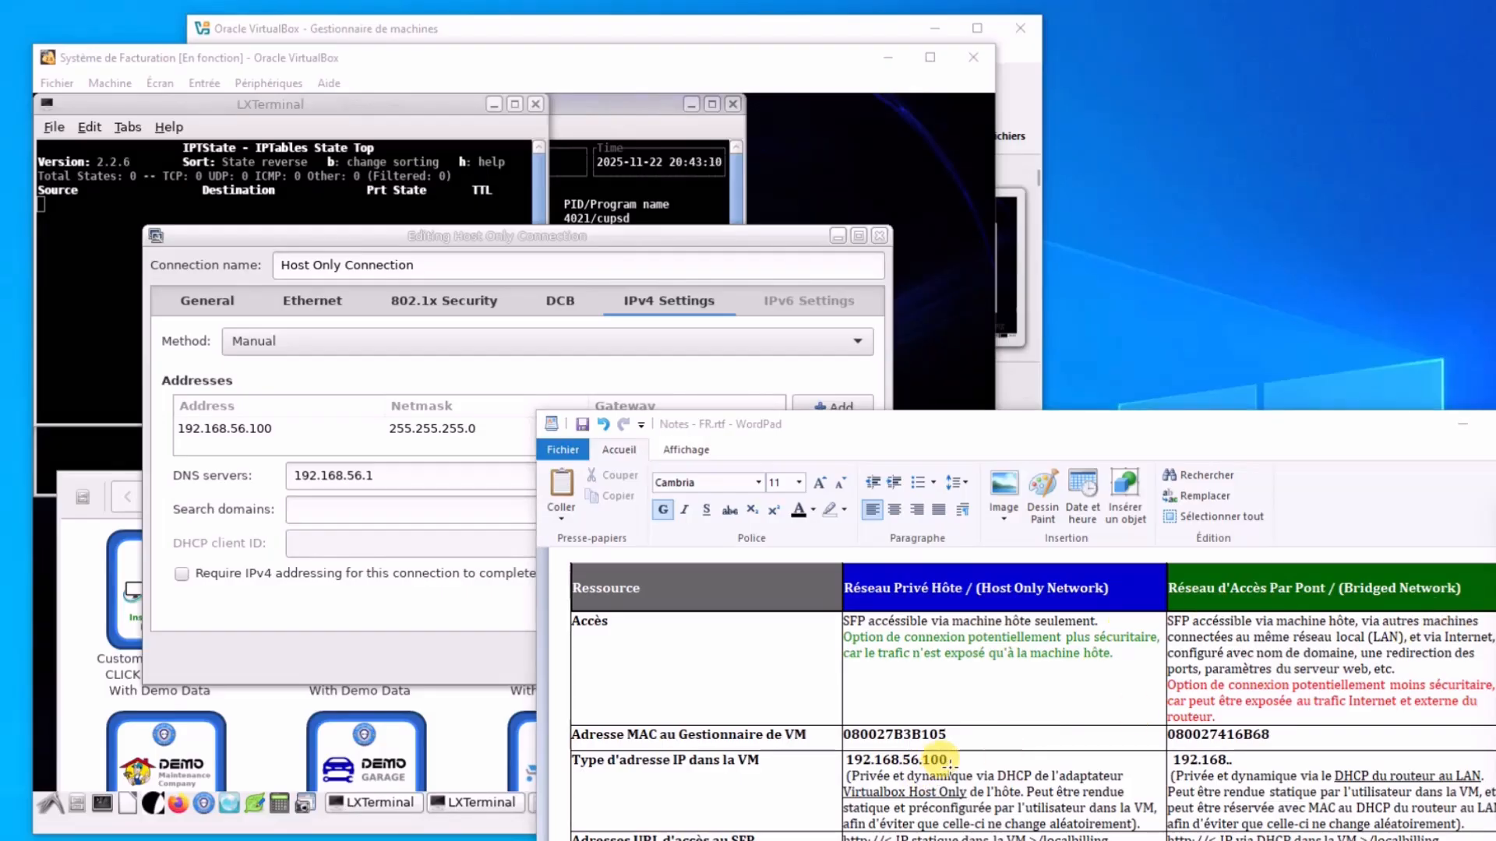
Check the noted host-only IP address against the connection's IPv4 address and save the Host Only Connection.
drag(950, 769, 848, 753)
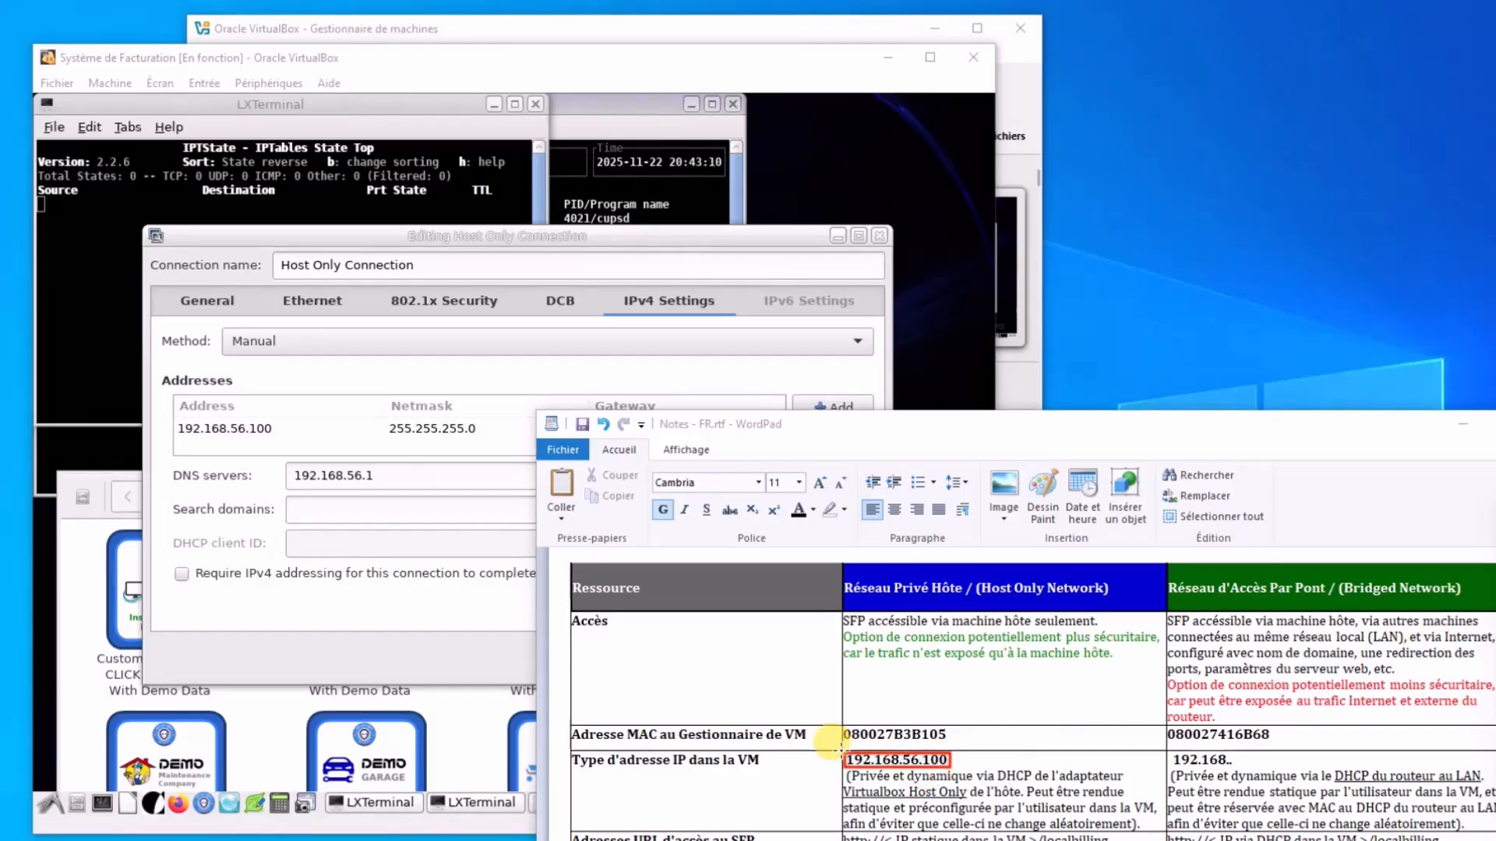
mouse_move(284, 444)
mouse_down()
mouse_move(282, 430)
mouse_move(173, 414)
mouse_up()
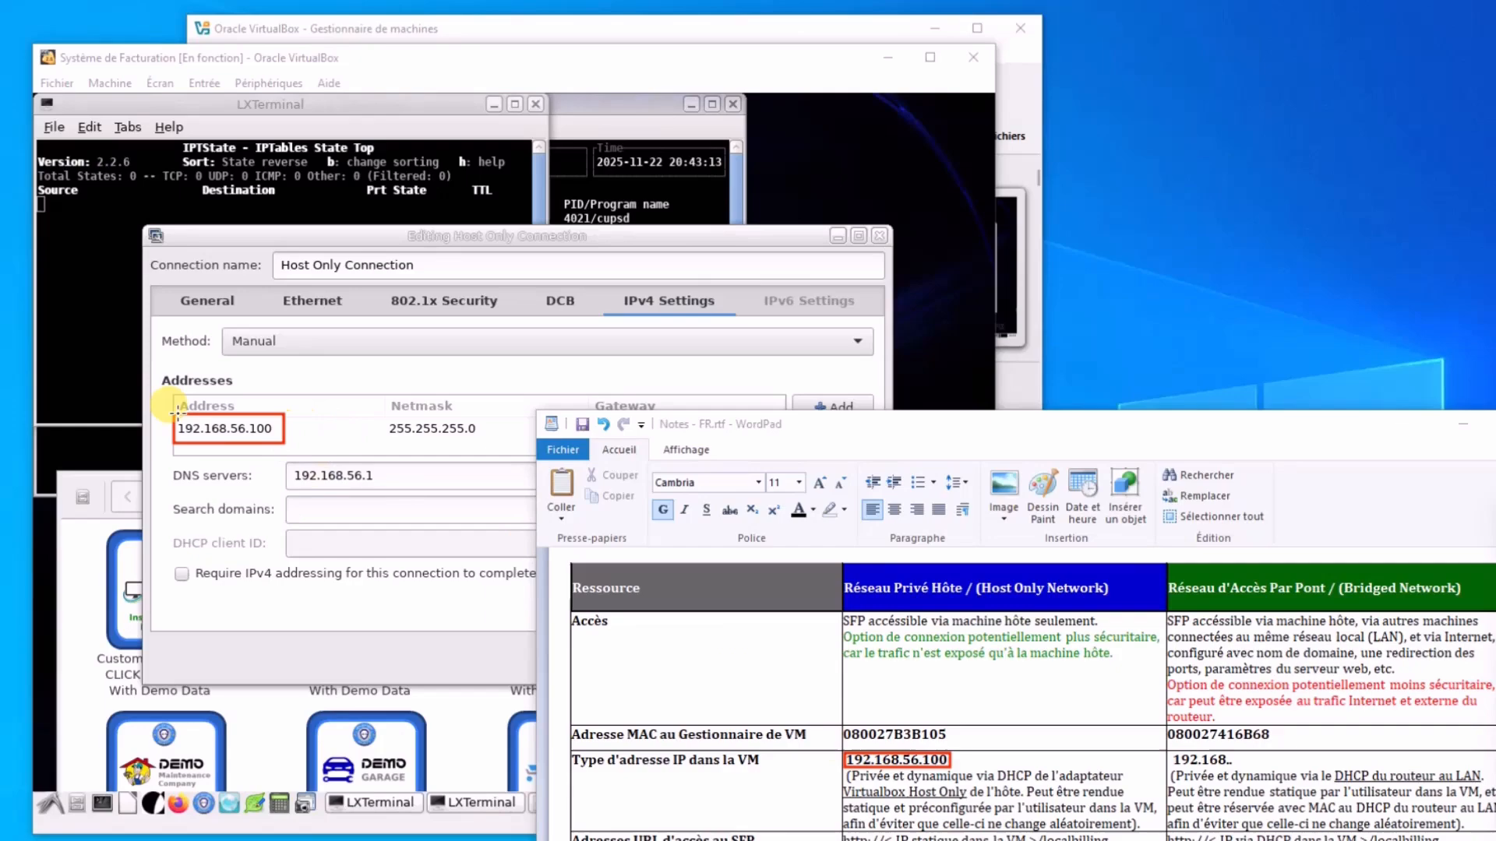
key(ctrl+z)
key(ctrl+z)
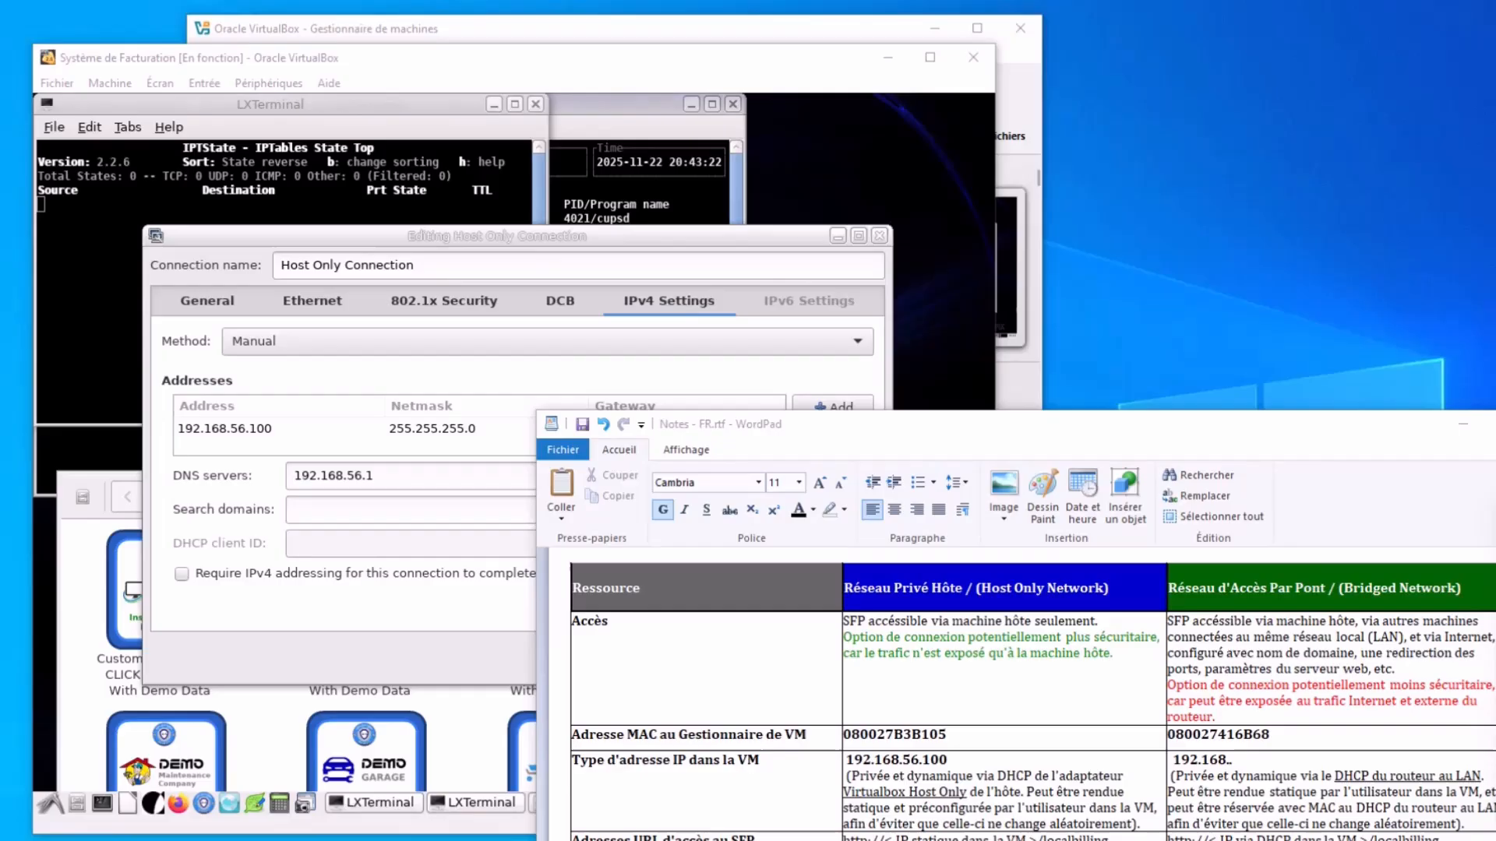
click(692, 212)
click(853, 663)
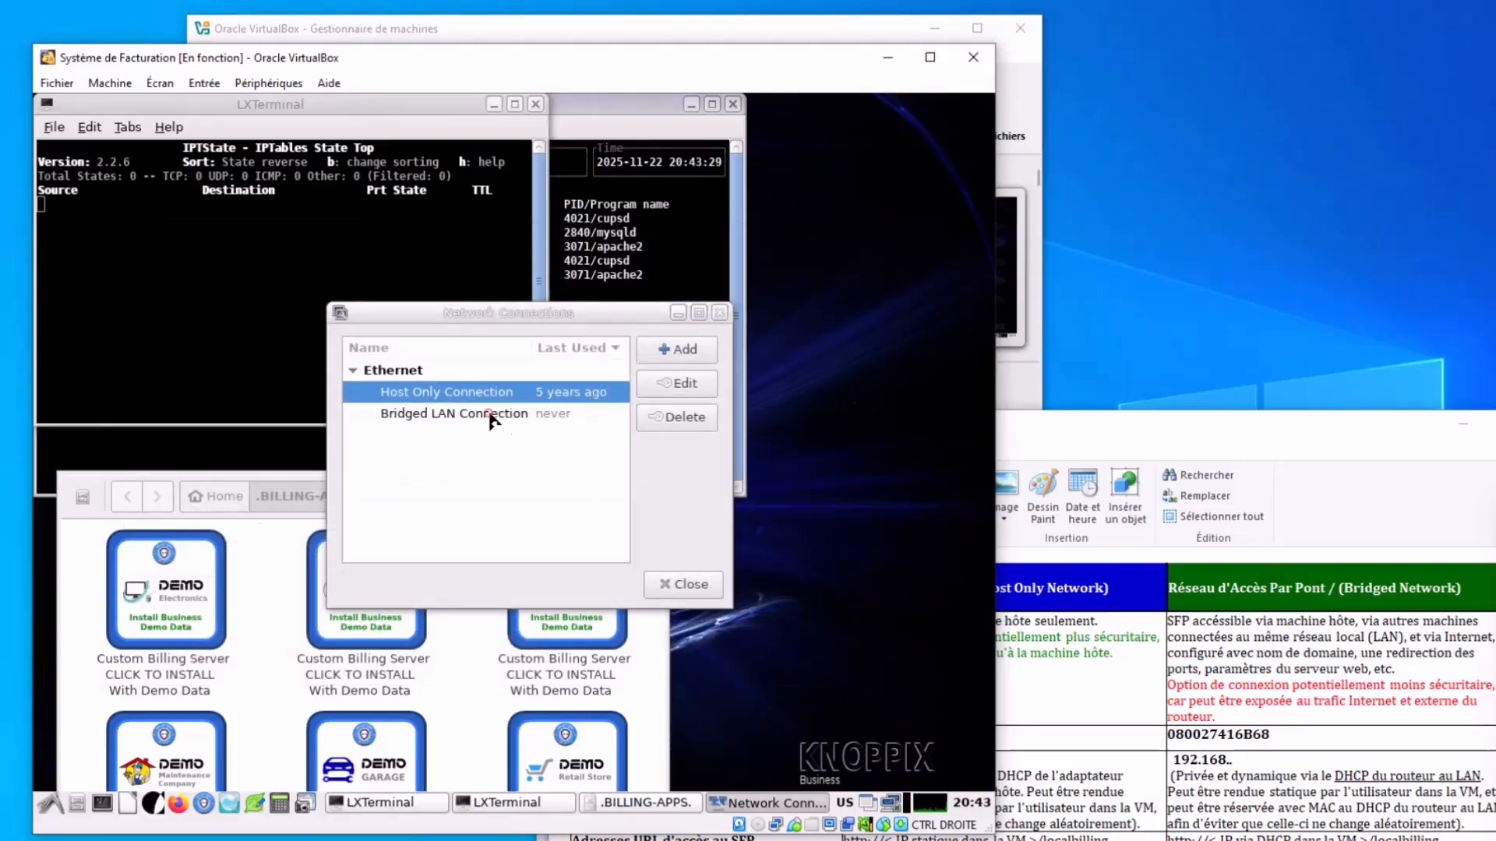
click(492, 418)
double_click(491, 417)
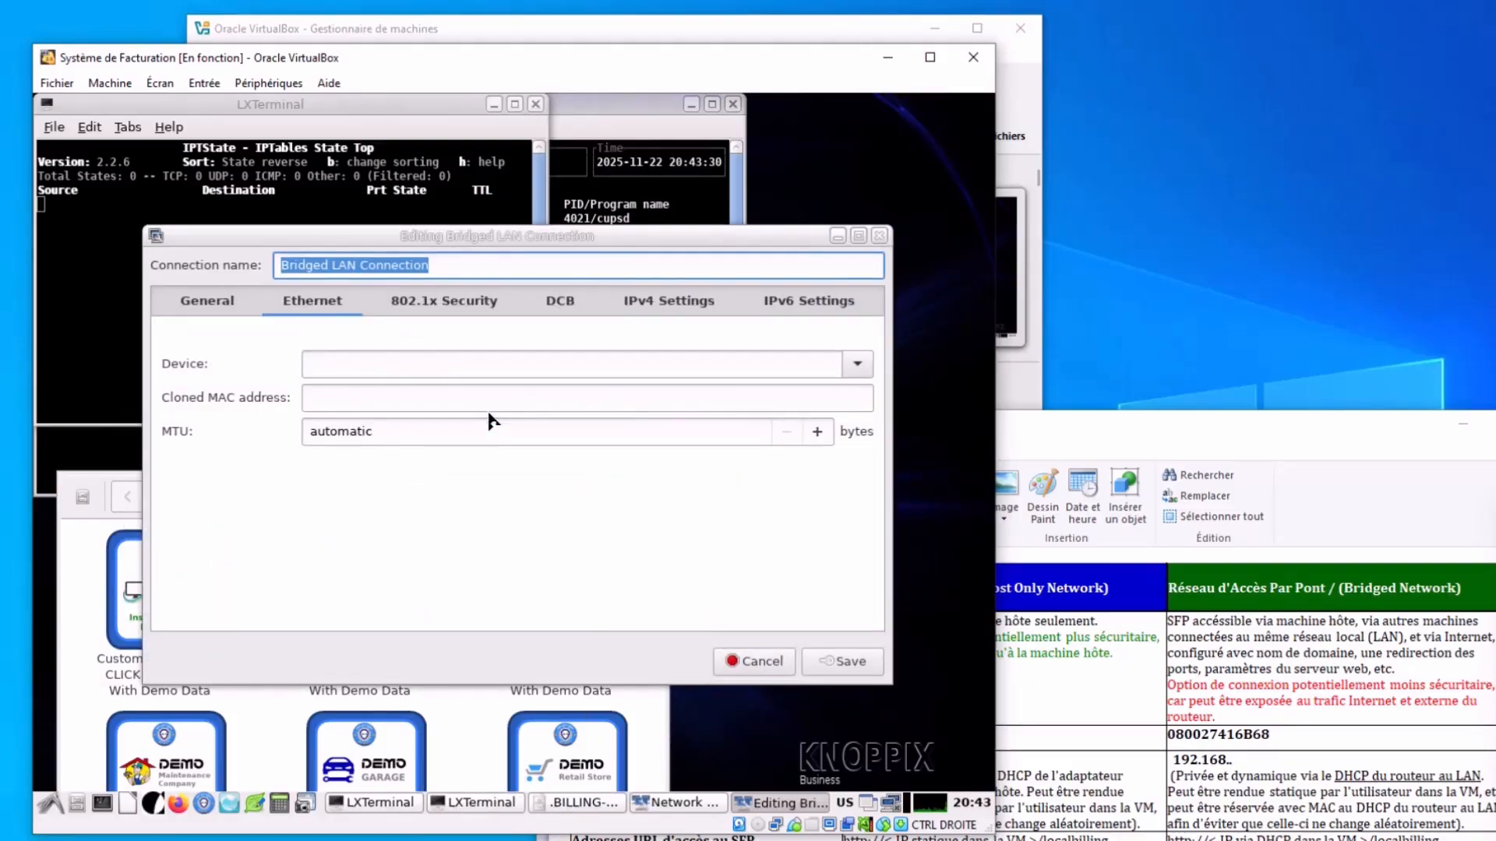
click(312, 304)
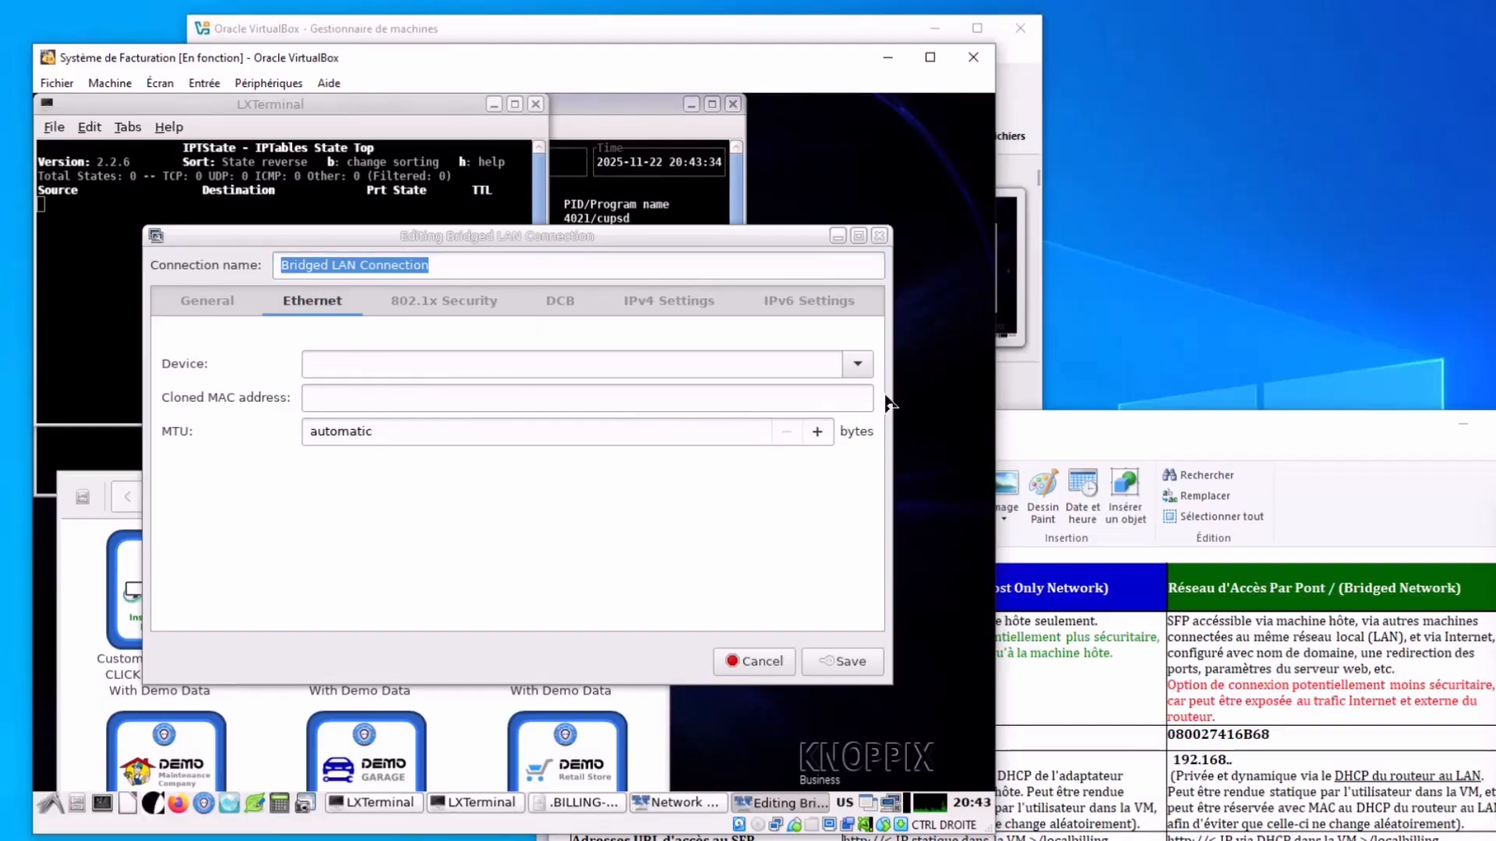
click(859, 364)
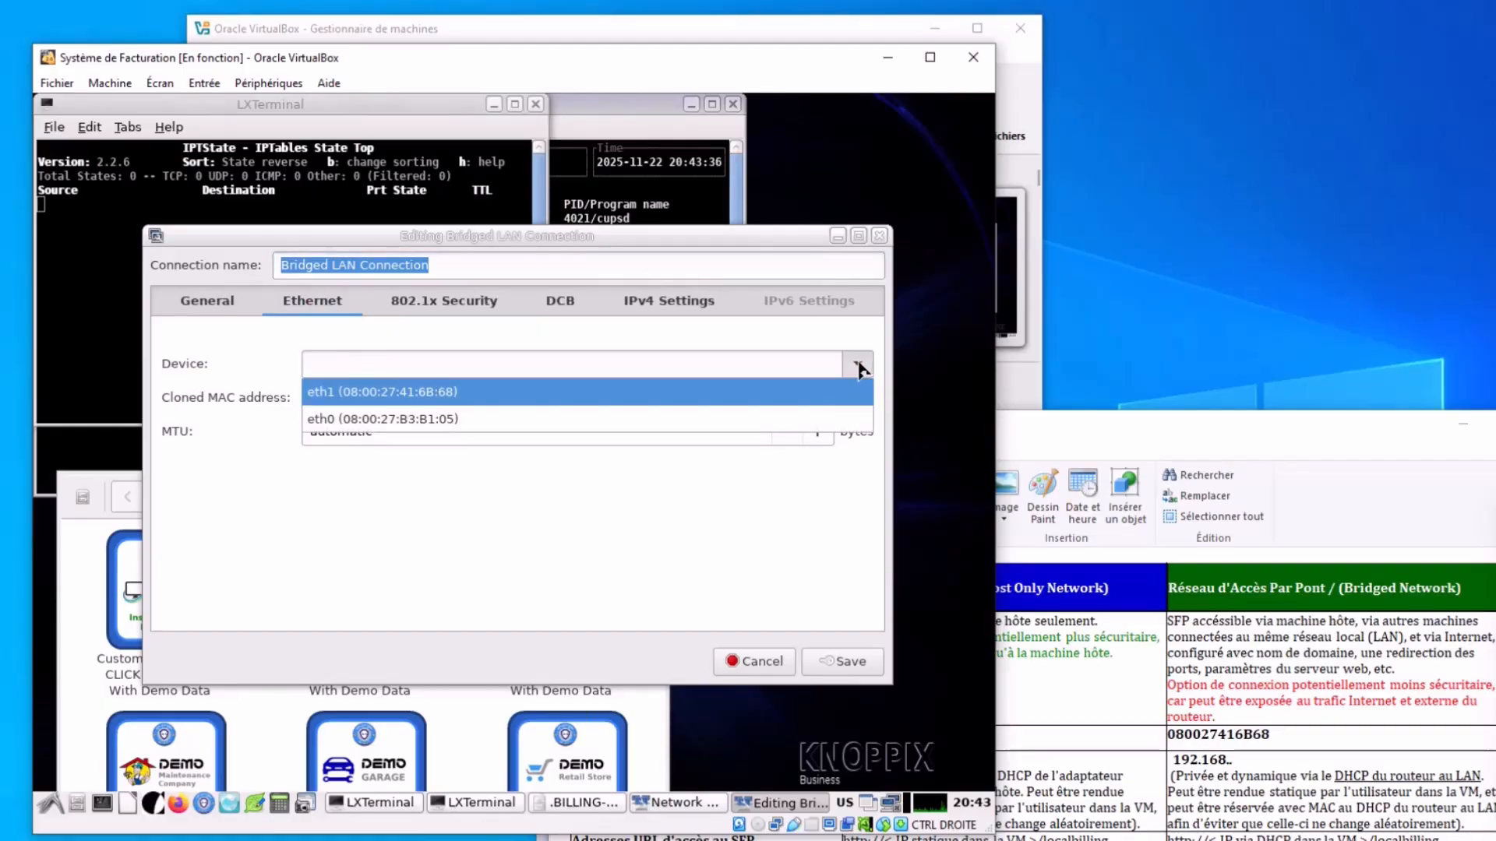
click(781, 392)
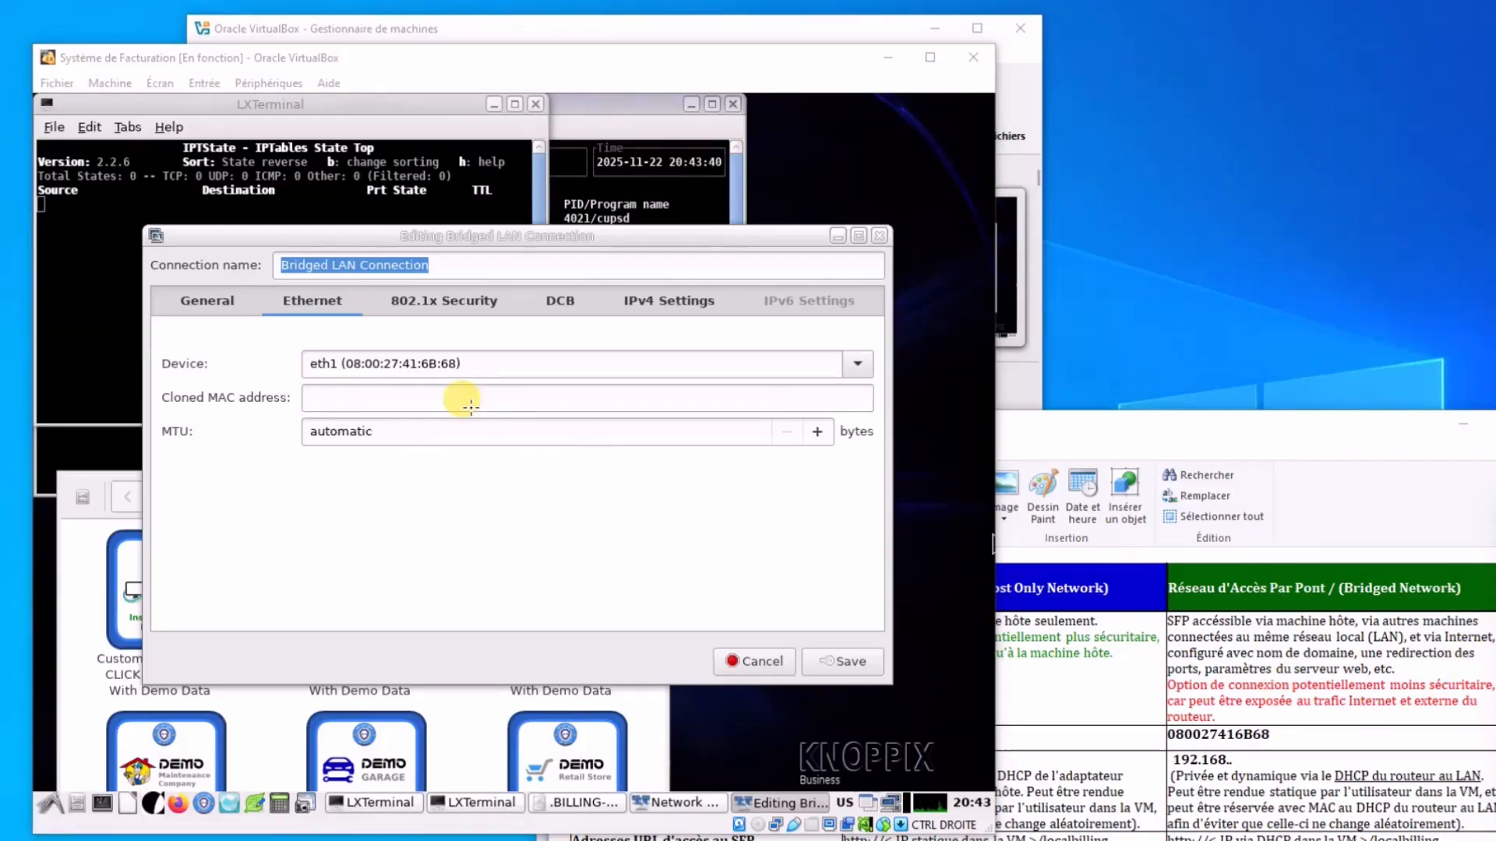
drag(298, 344, 430, 384)
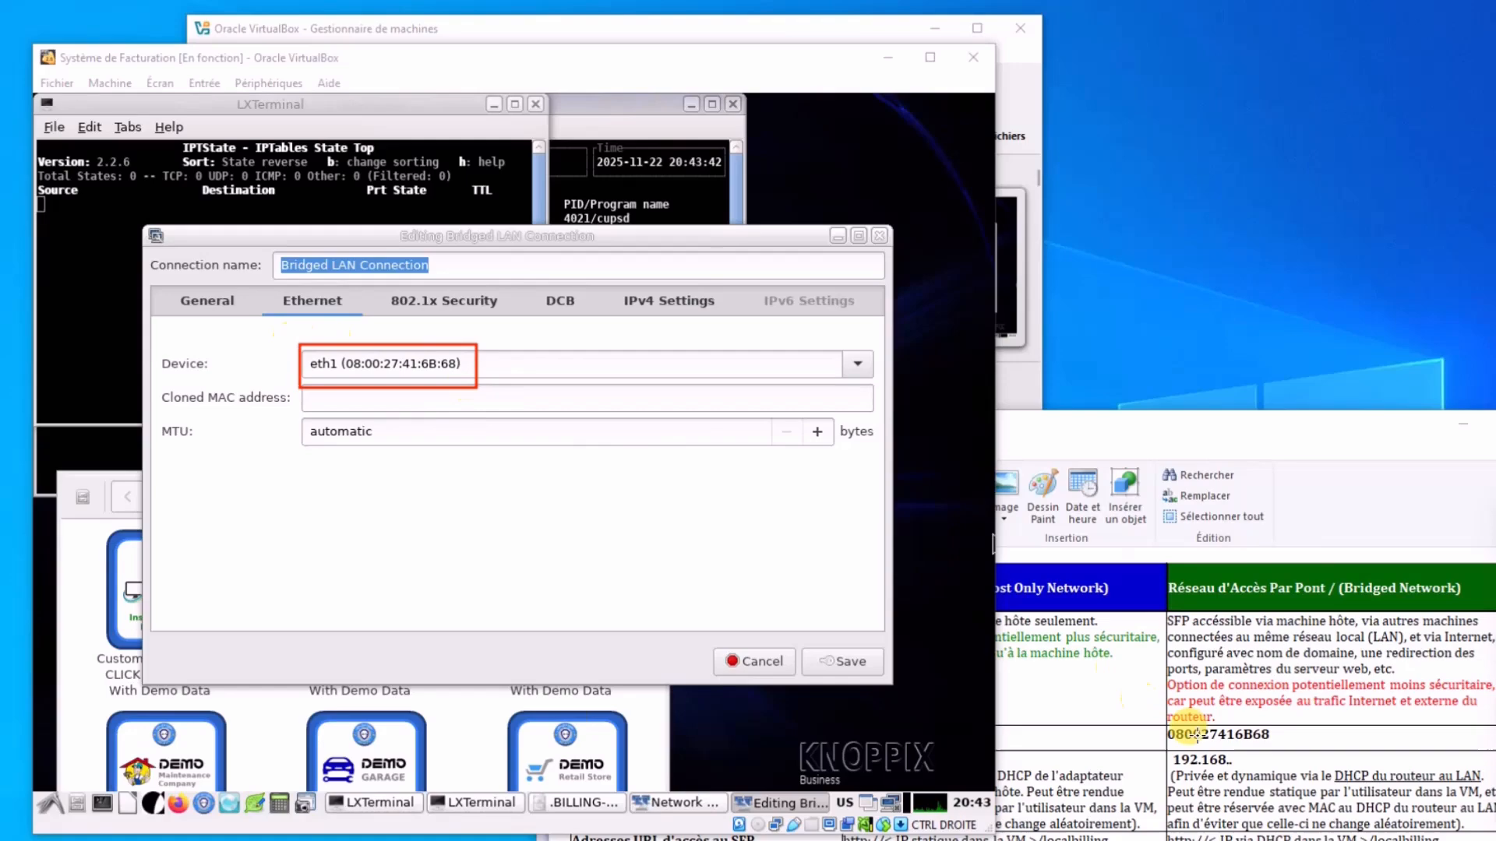
drag(1163, 716, 1283, 746)
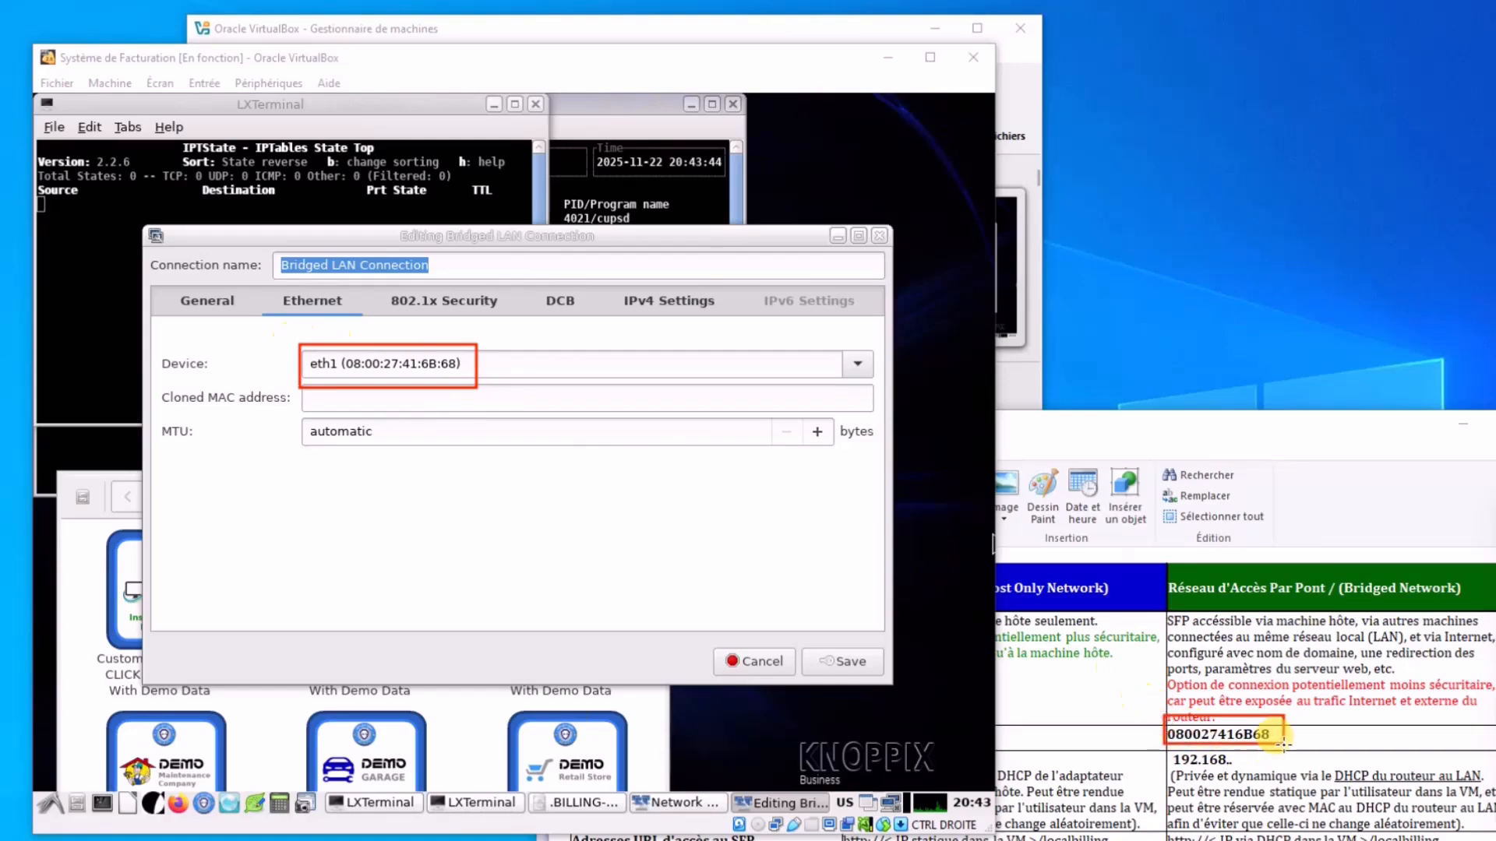
Check that the Bridged LAN Connection's IPv4 method is Automatic (DHCP), save the connection and close the network connections list.
key(ctrl+z)
key(ctrl+z)
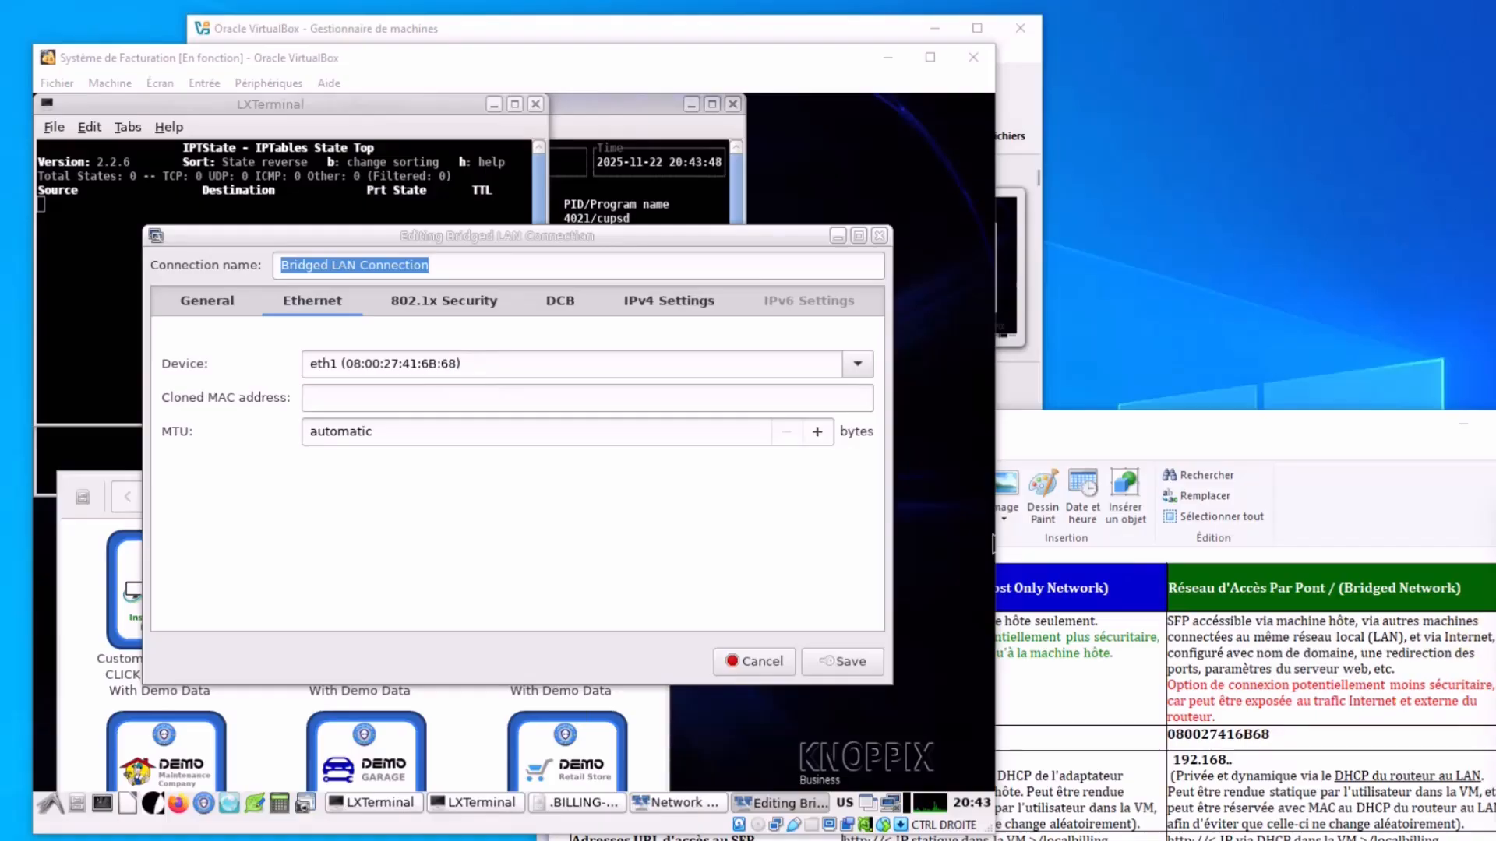
click(638, 300)
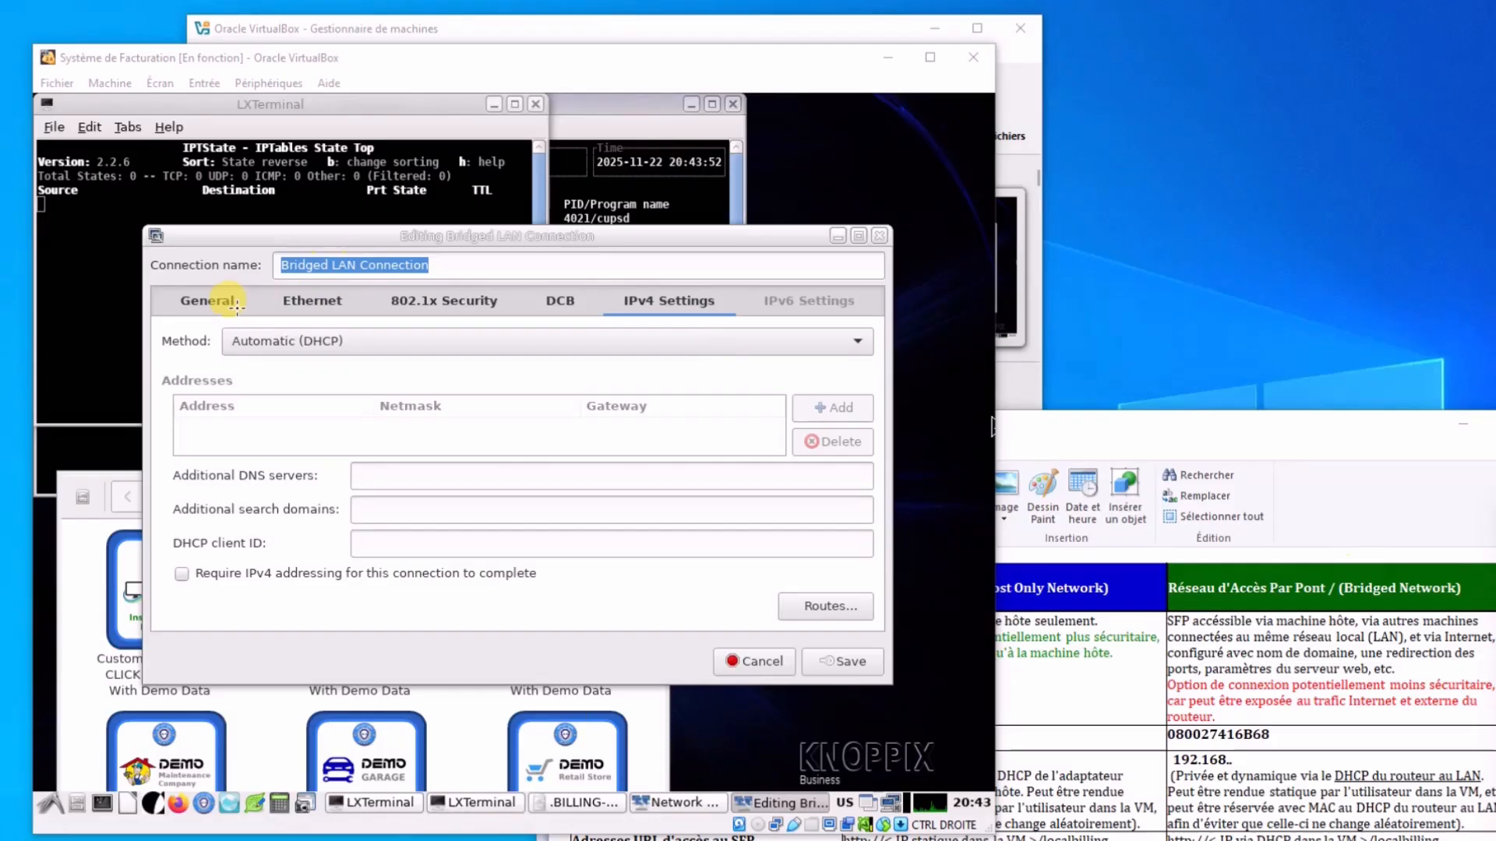
drag(164, 318, 364, 367)
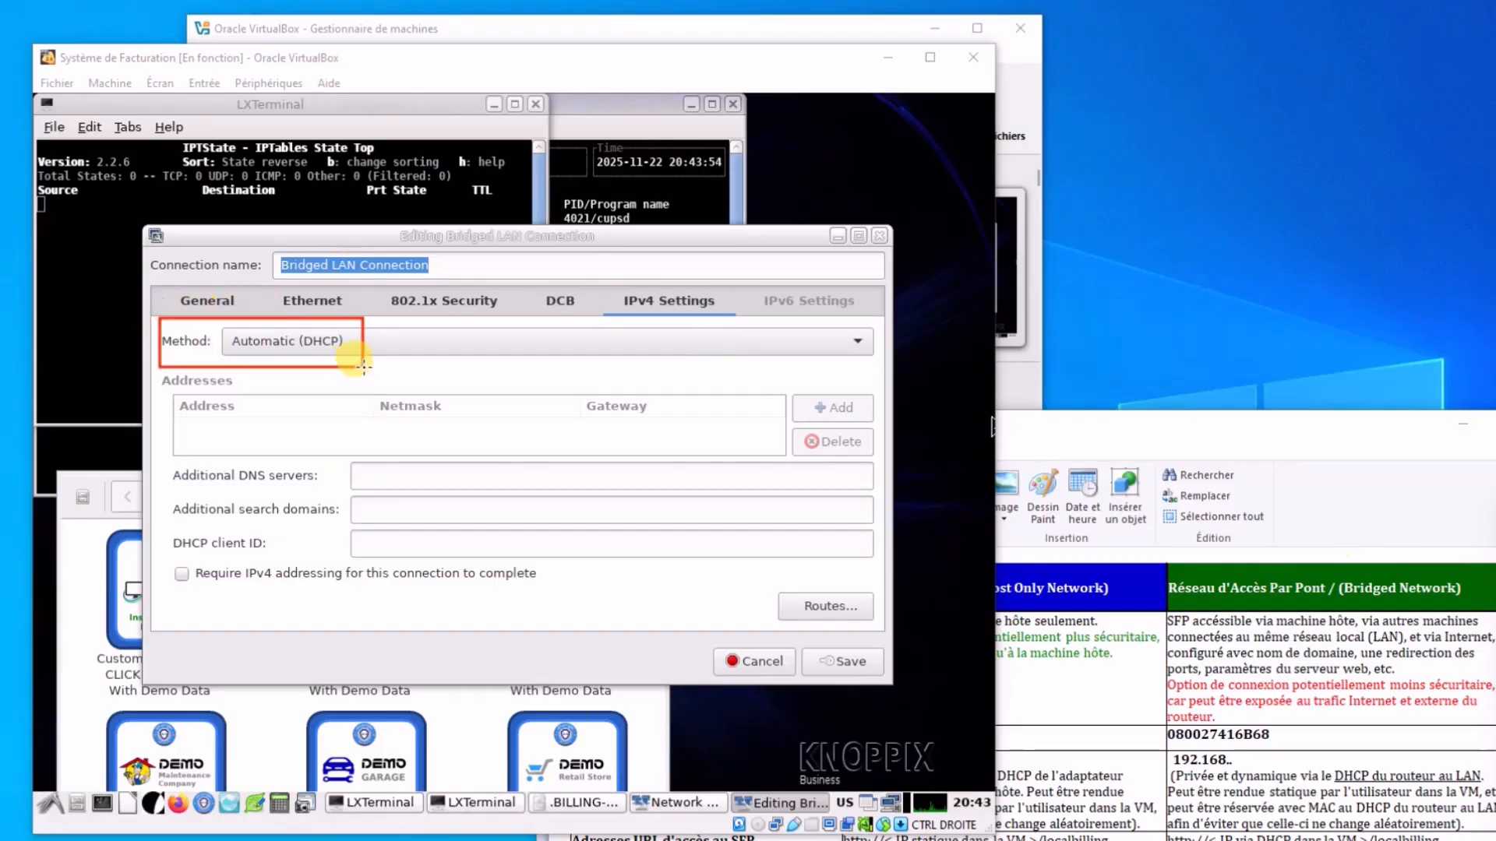
key(ctrl+z)
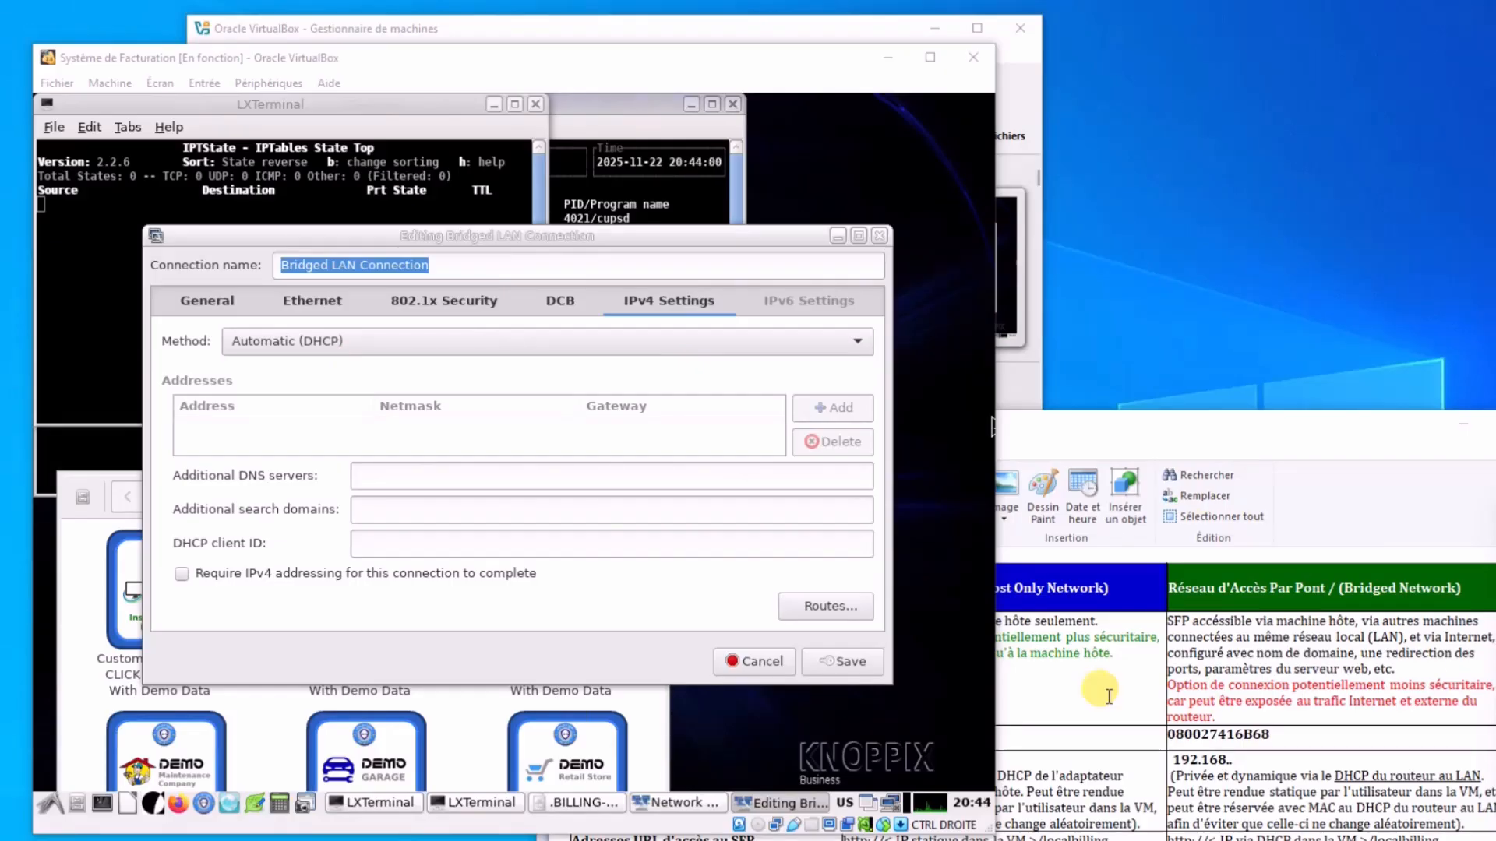
click(841, 663)
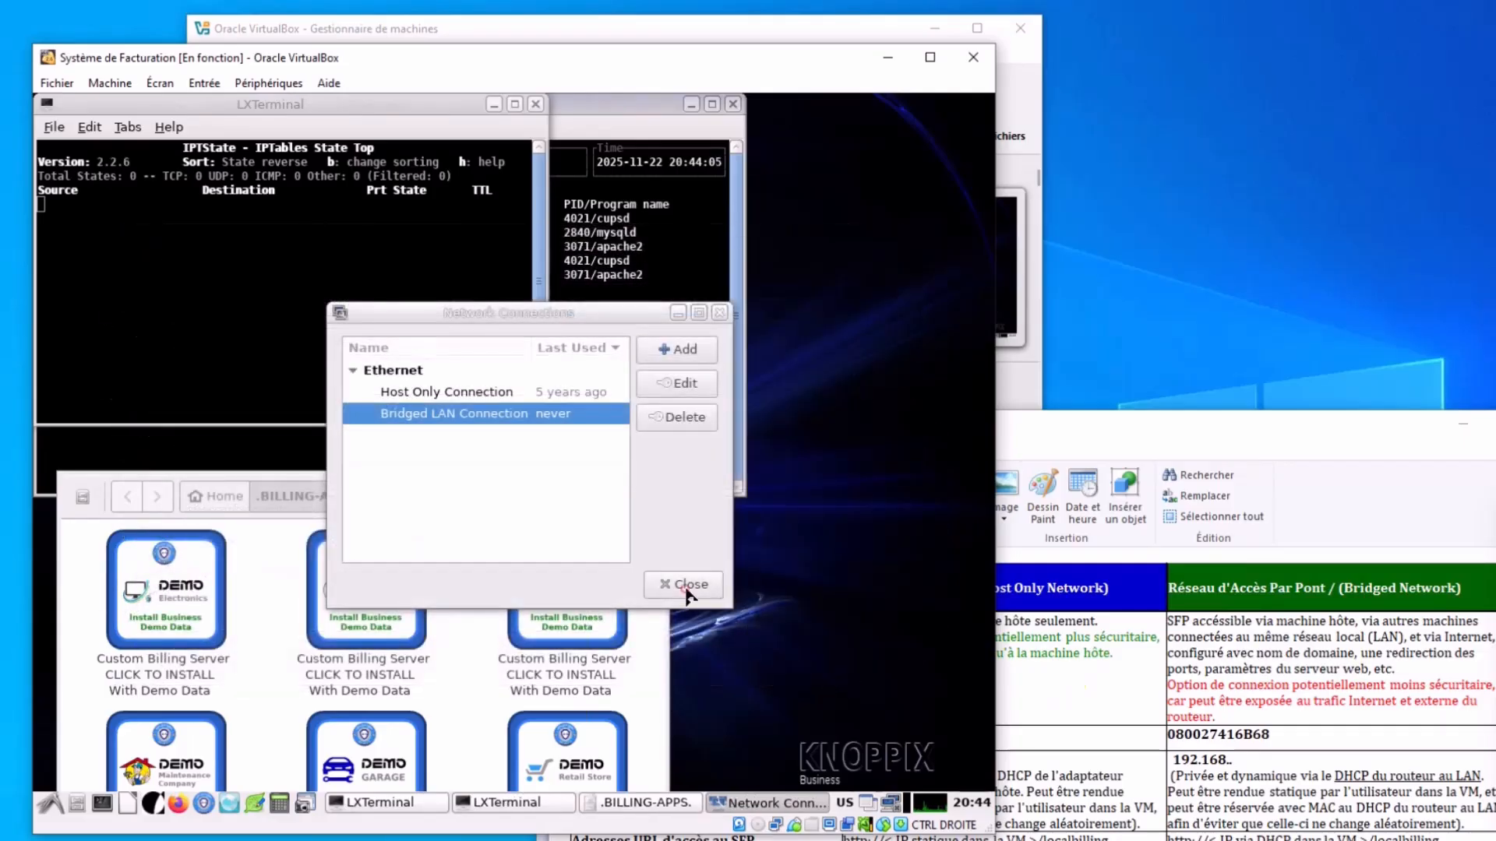
click(687, 592)
Enable networking in the virtual machine and open the information on its active network connections.
right_click(891, 802)
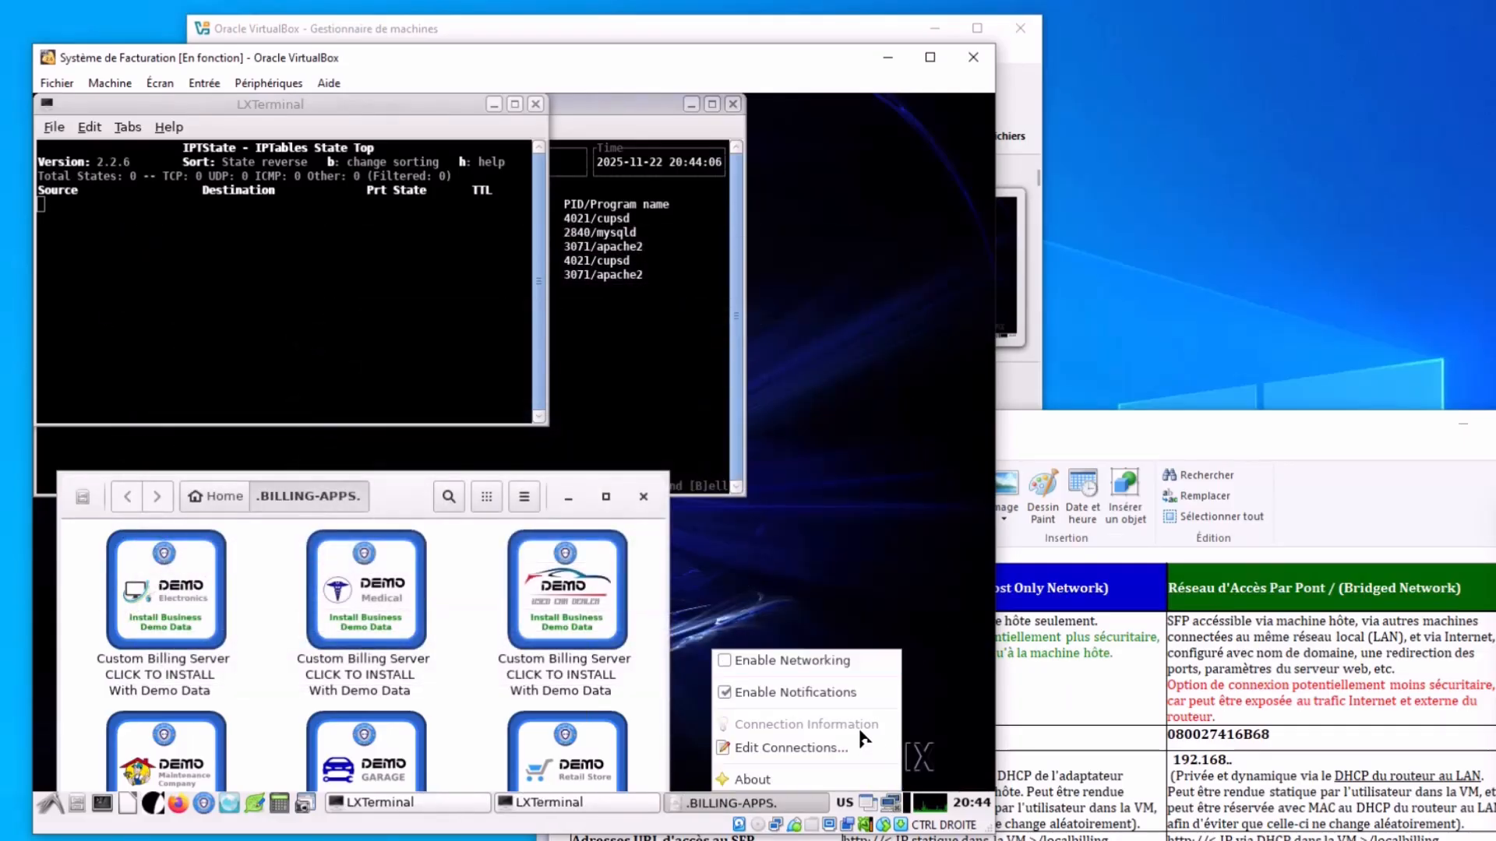
click(832, 661)
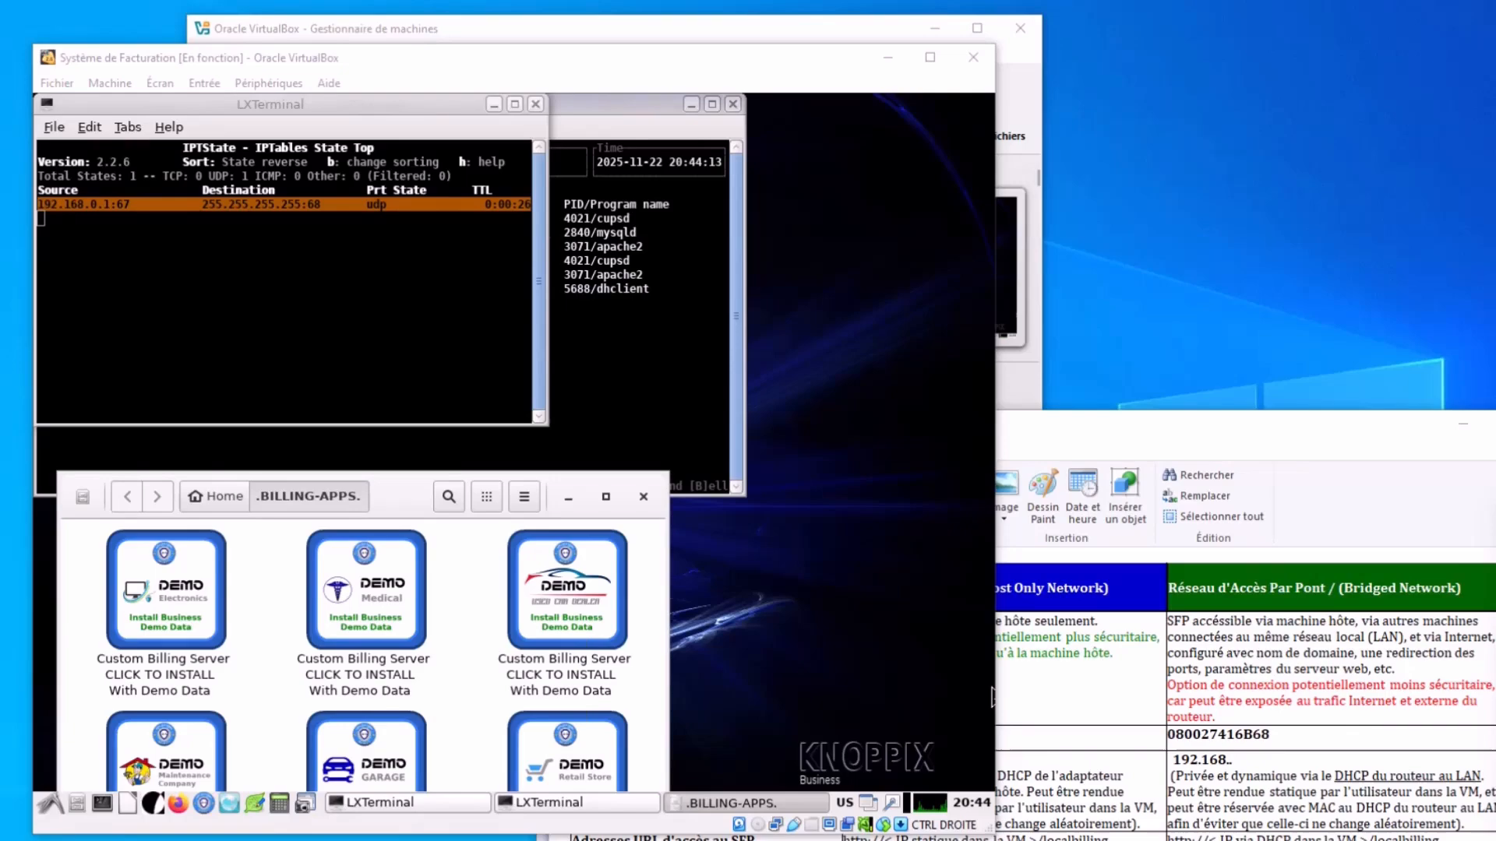
click(894, 808)
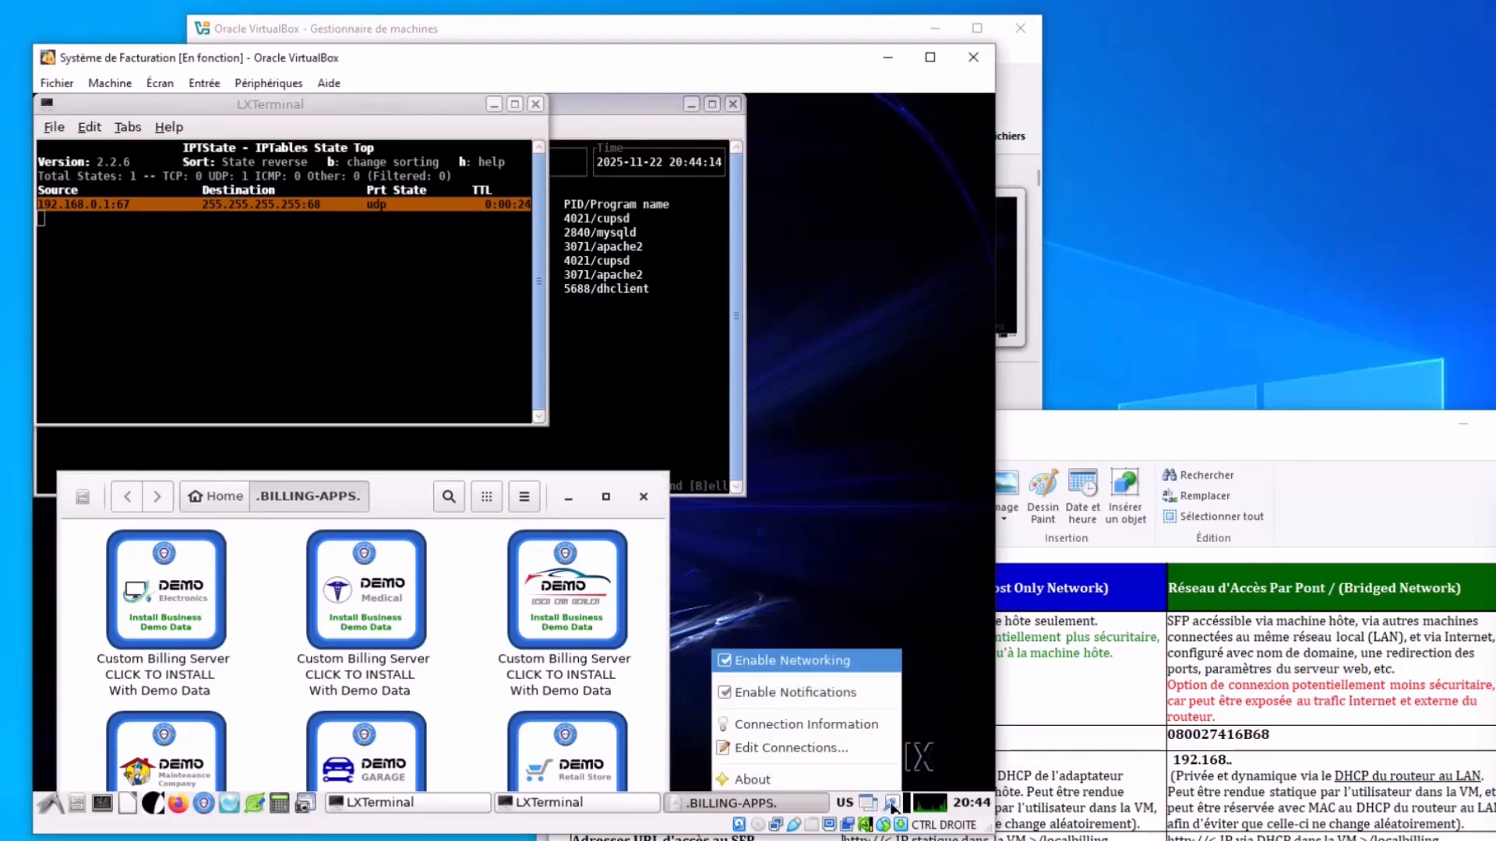
click(840, 725)
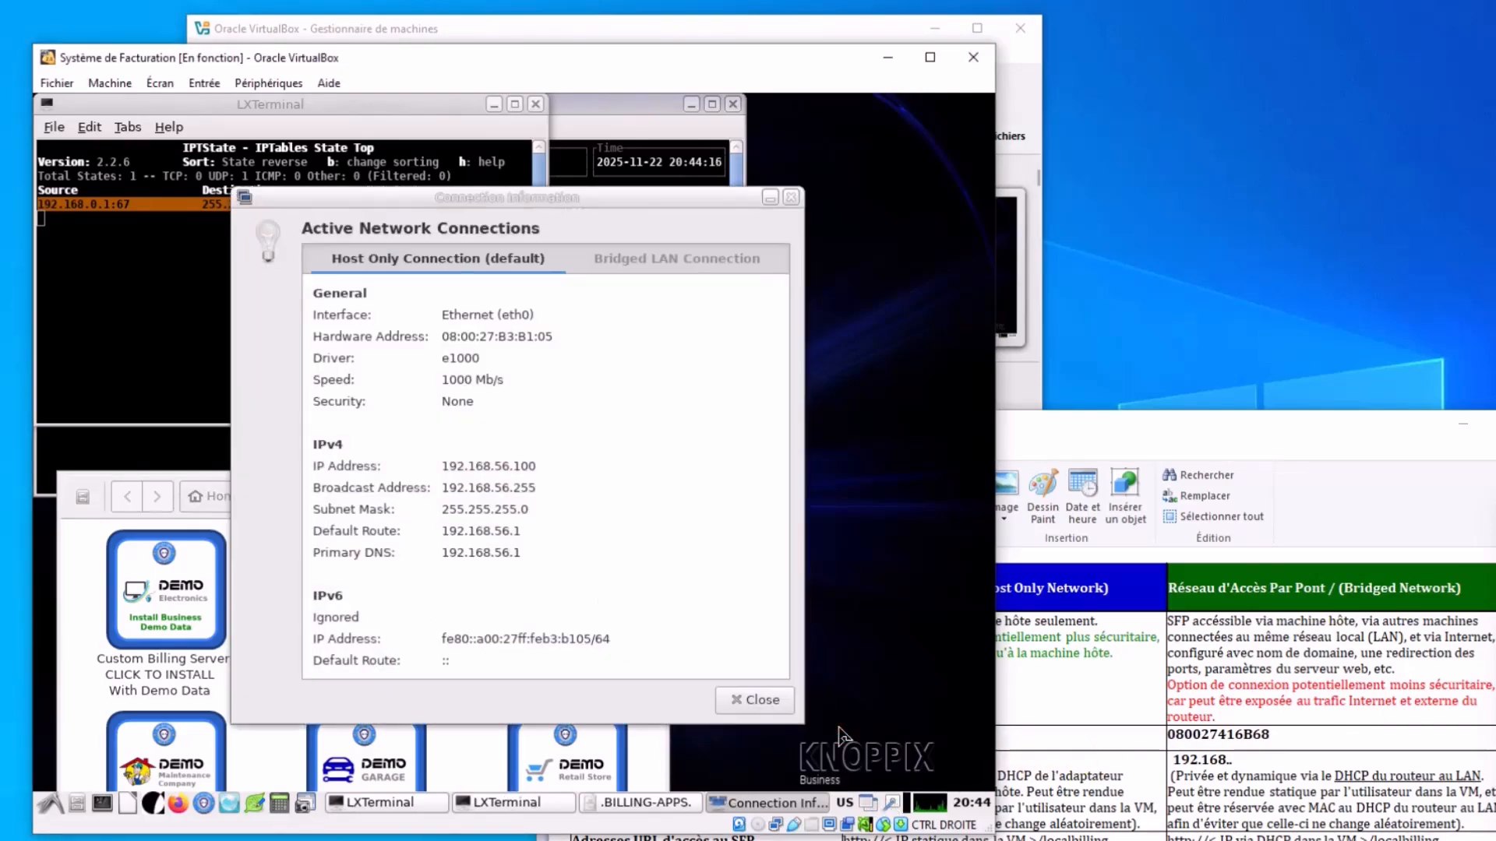
Compare the active Host Only Connection's hardware address and IPv4 address with the host-only entries in the WordPad notes.
click(1073, 442)
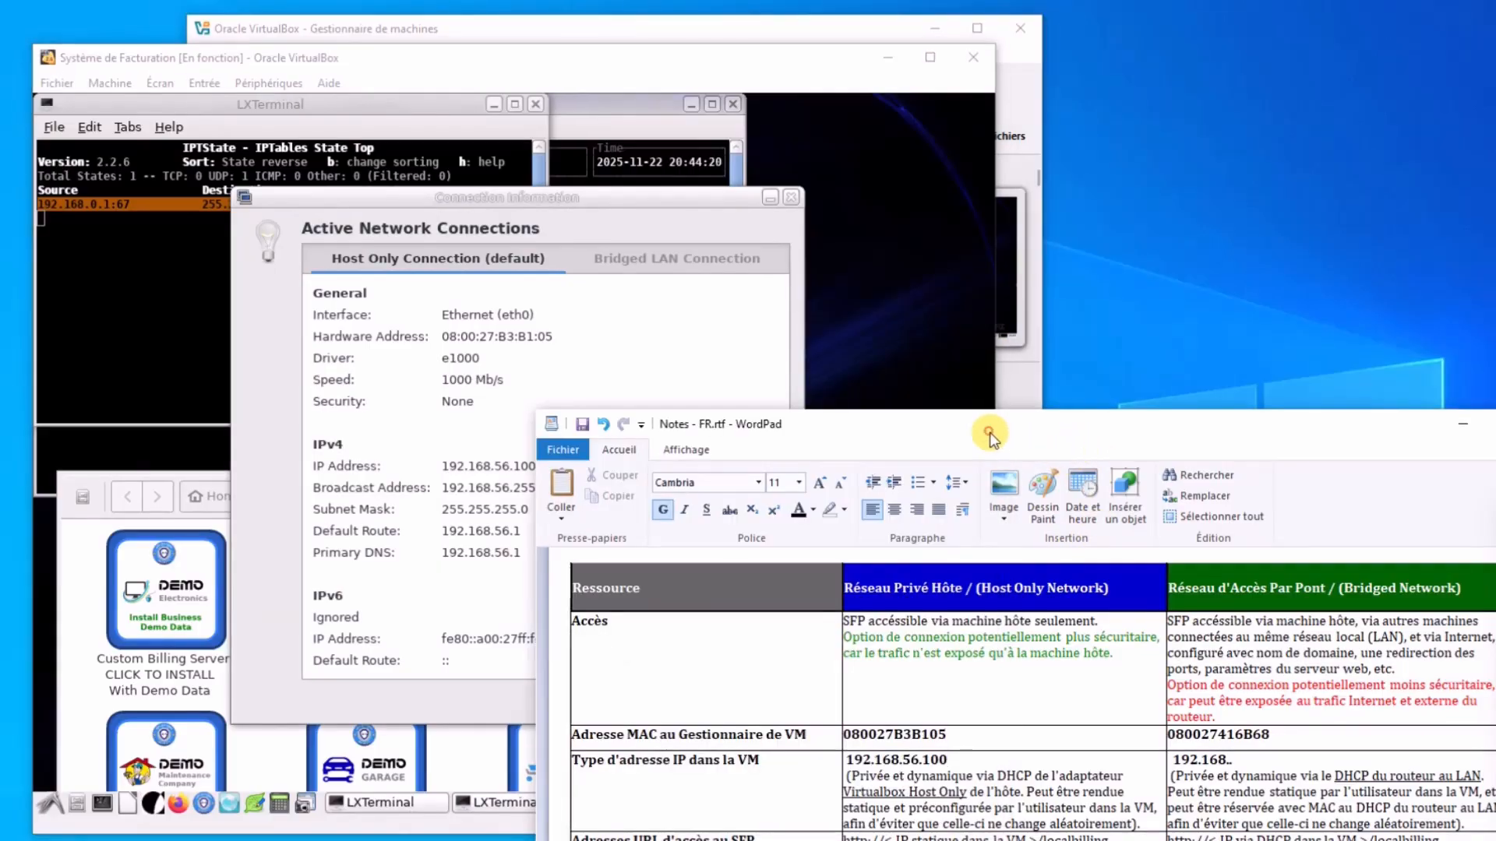
drag(990, 434, 1047, 436)
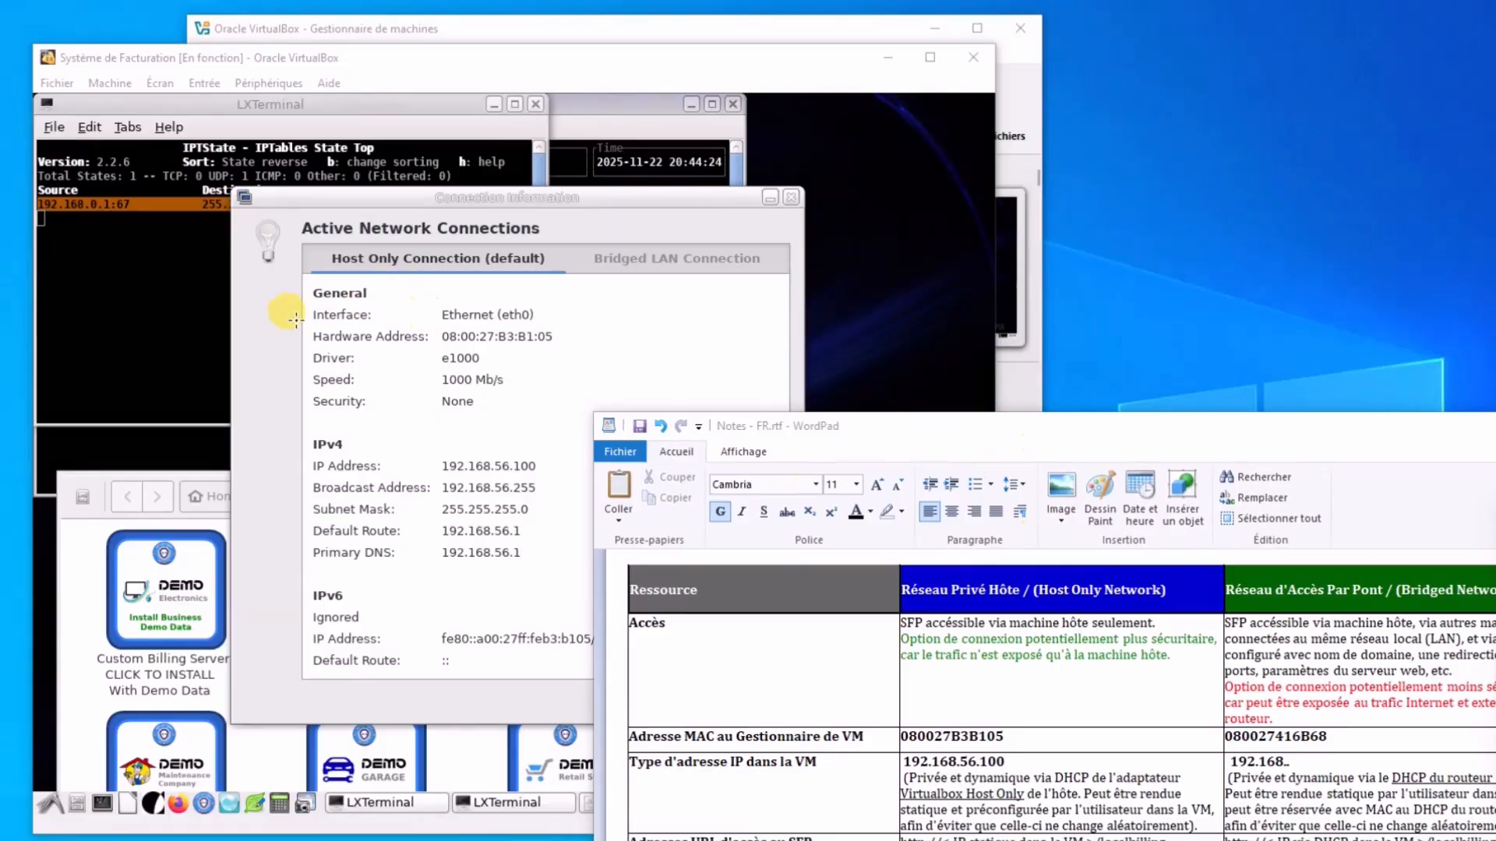
drag(311, 325, 567, 347)
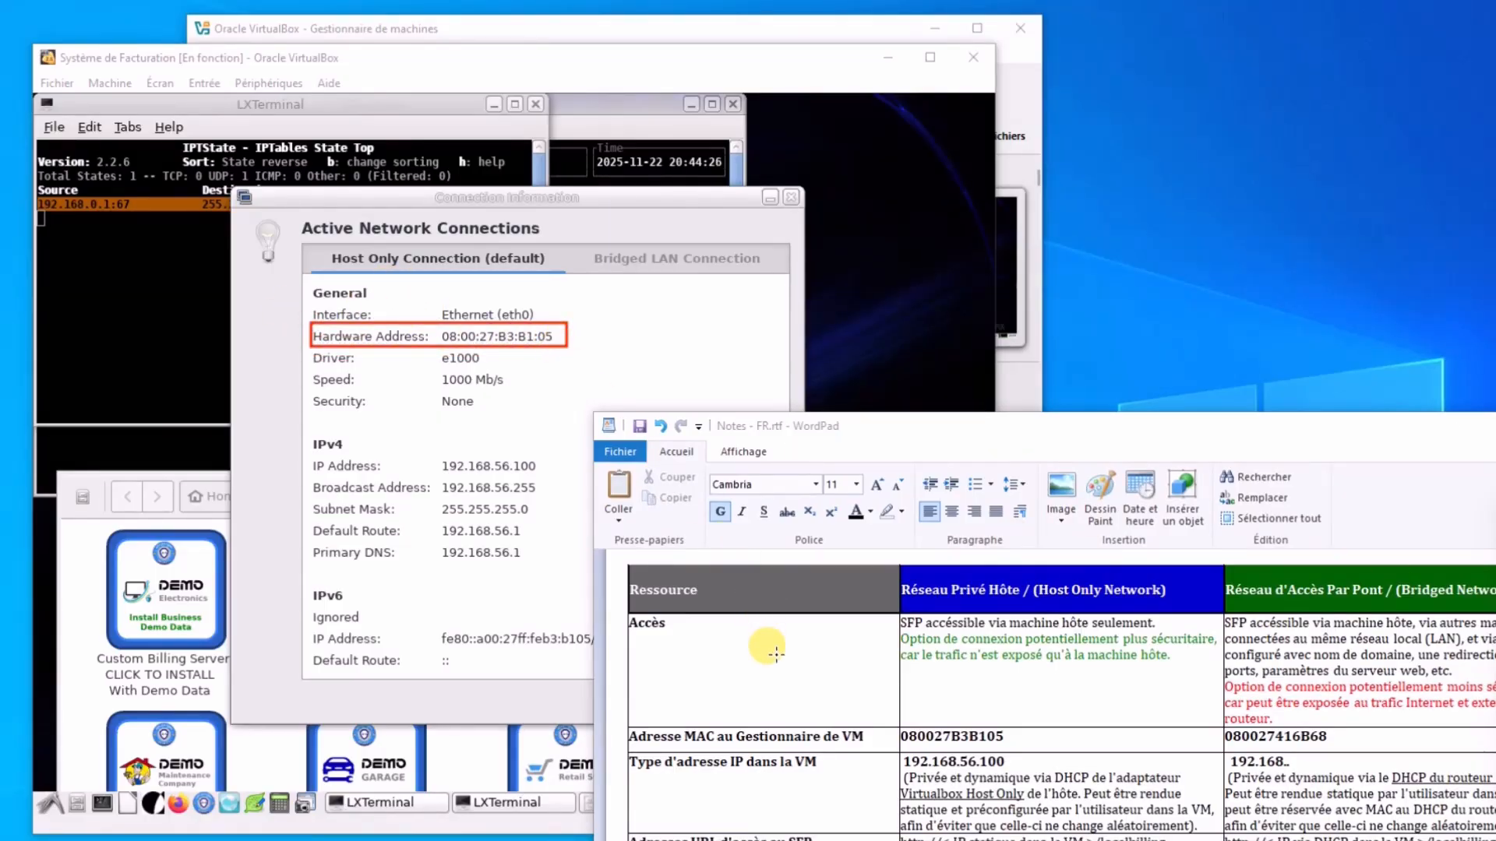
drag(896, 721, 1015, 748)
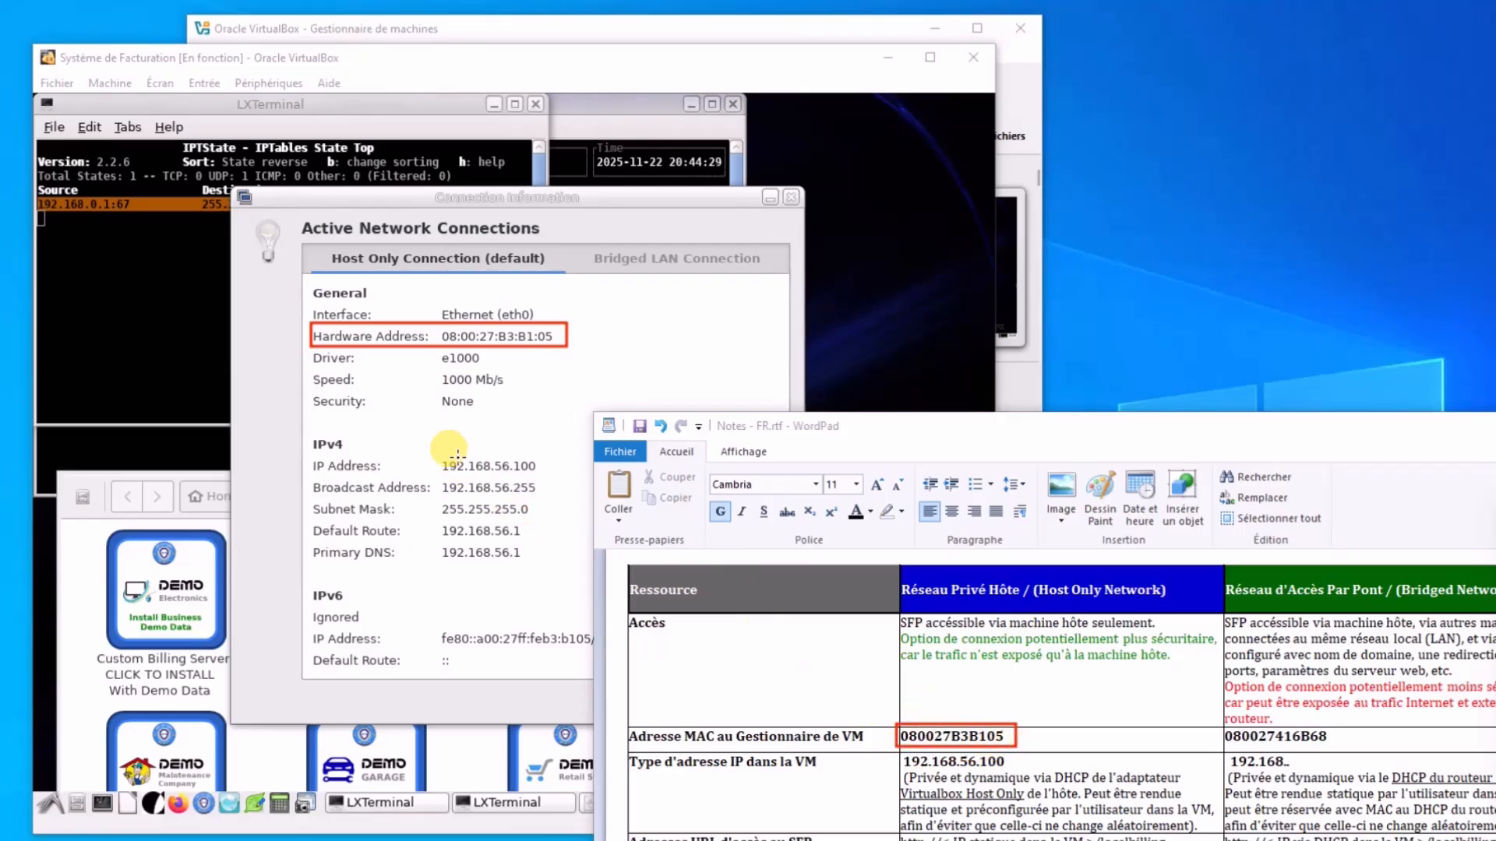
drag(430, 453, 548, 477)
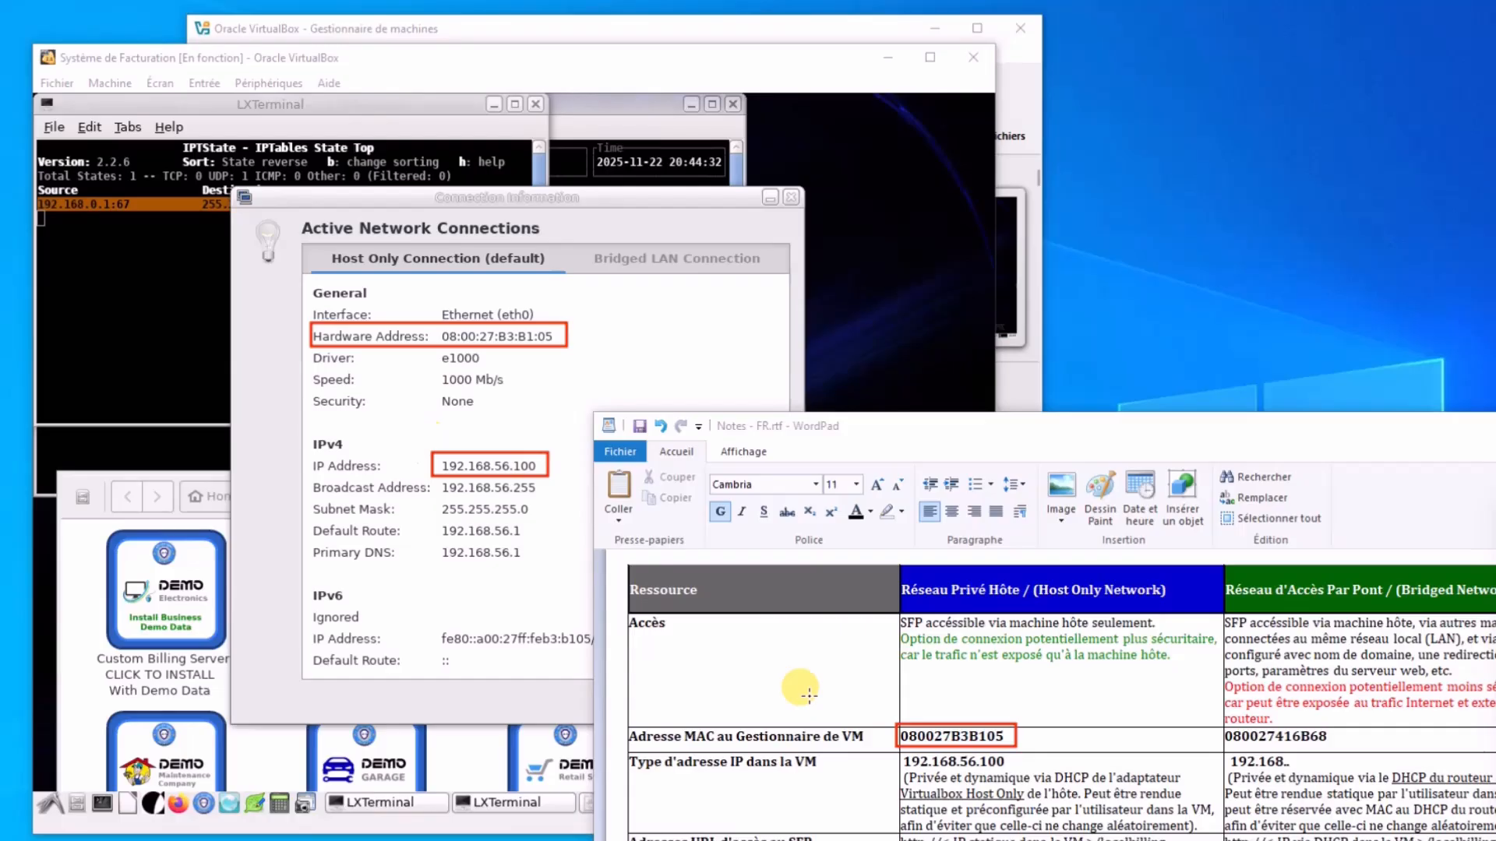
drag(895, 753, 1017, 777)
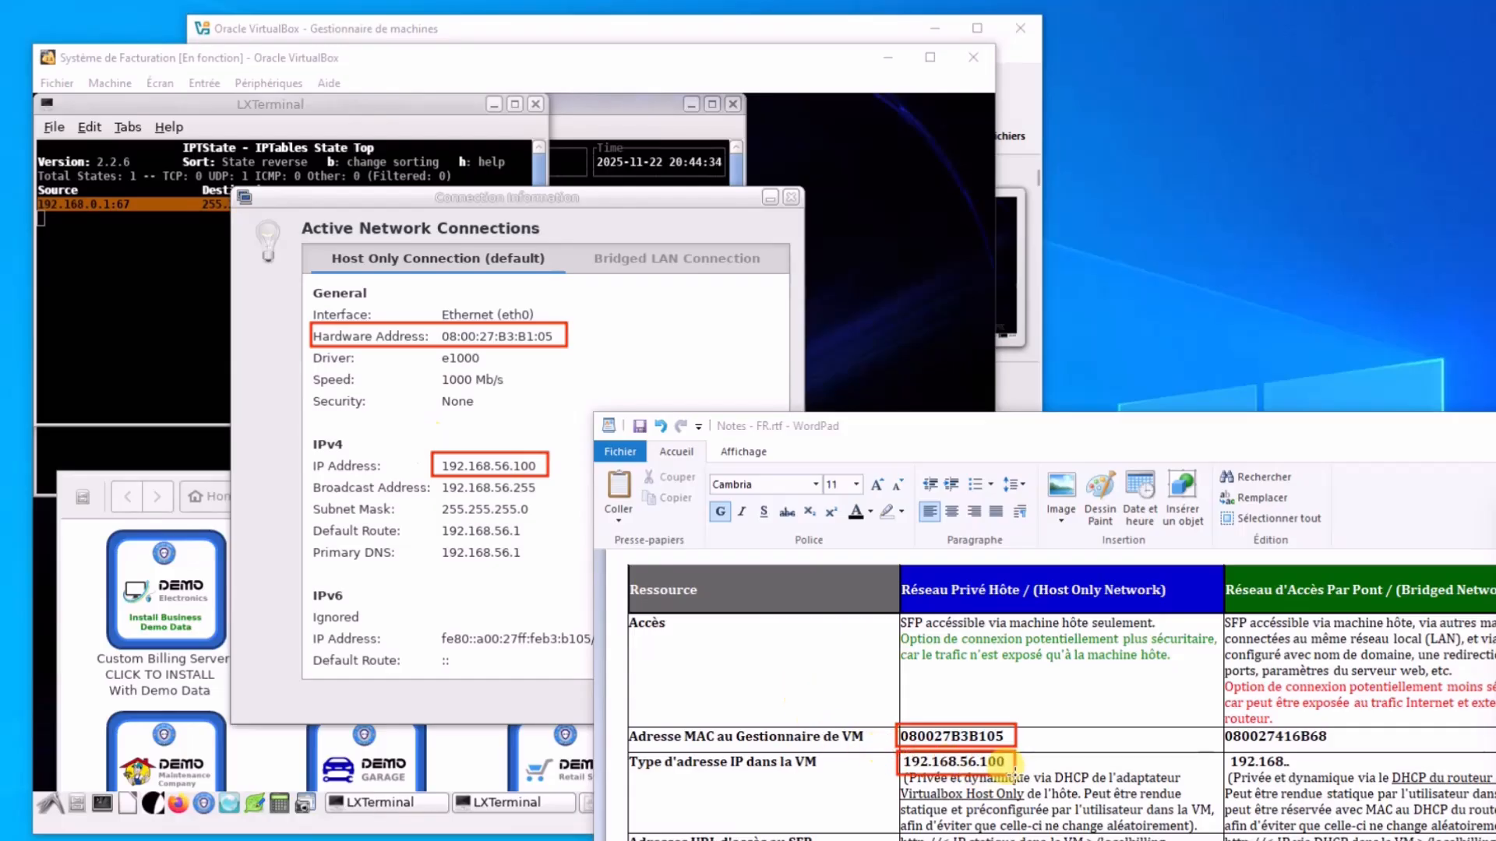
key(ctrl+z)
key(ctrl+z)
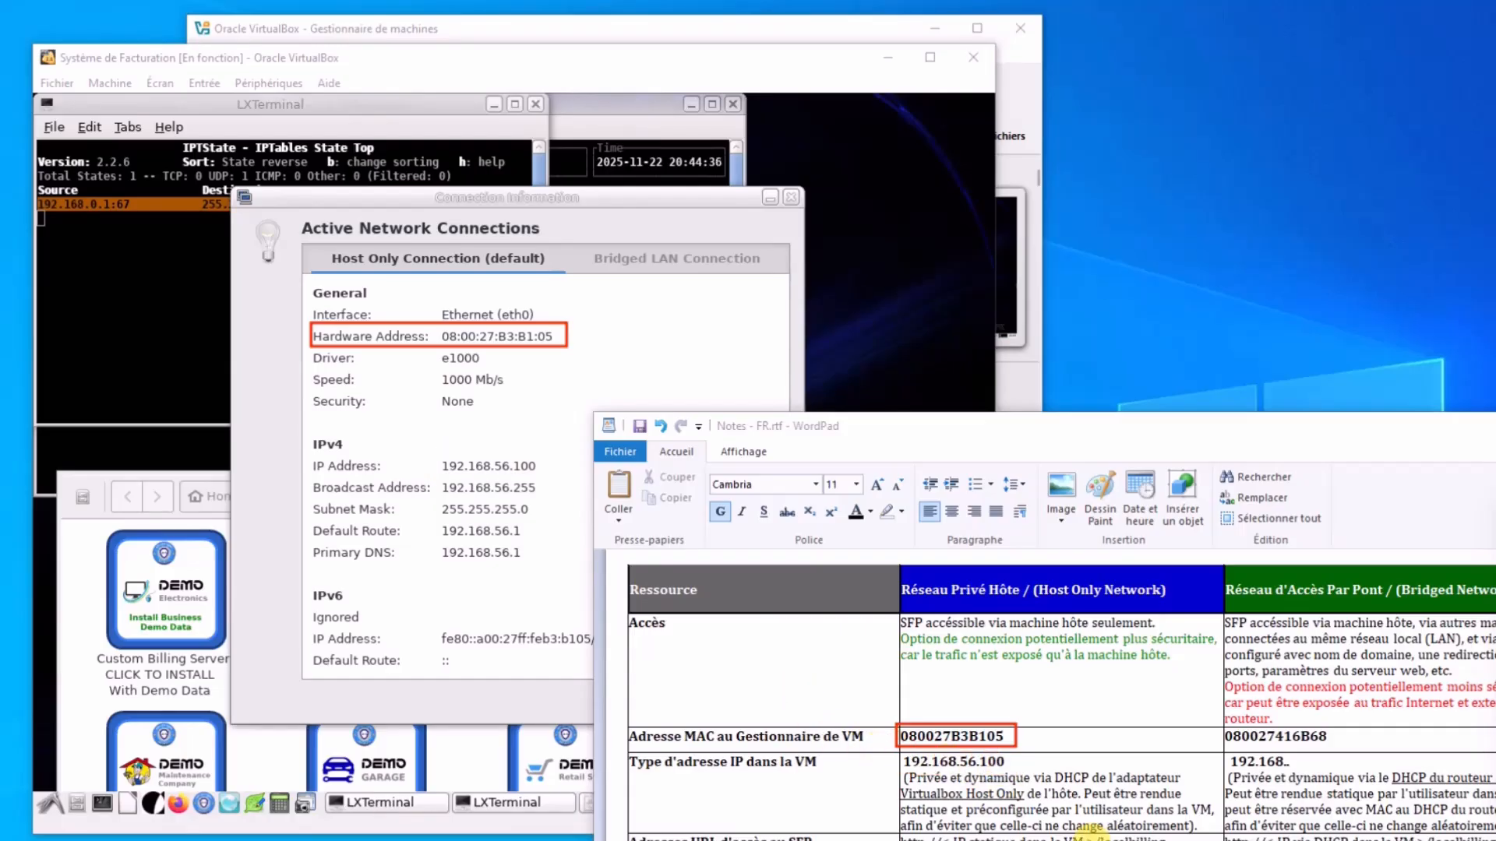
key(ctrl+z)
key(ctrl+z)
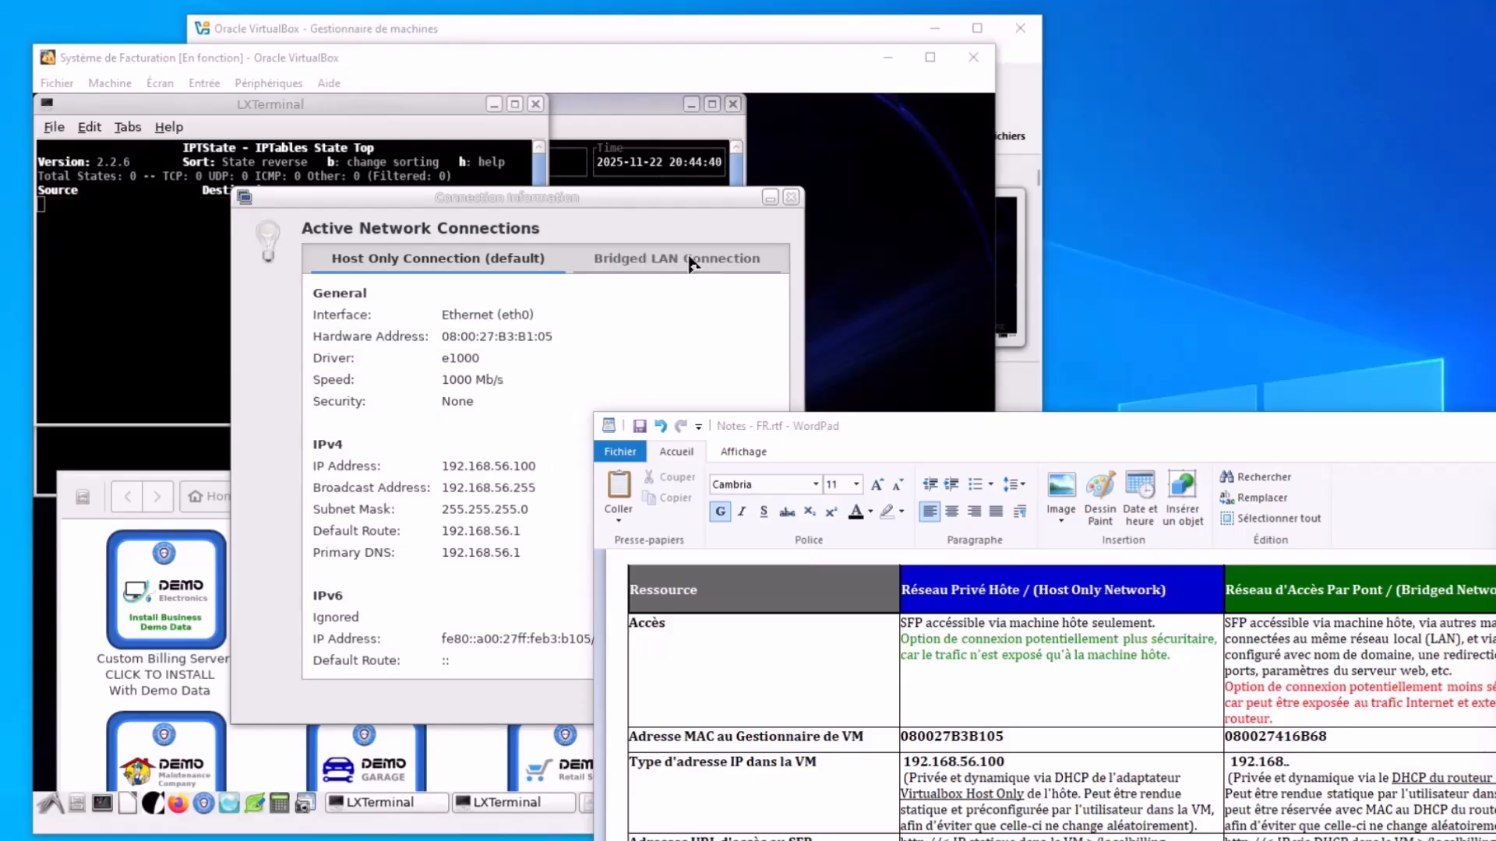
Complete the IP address in the notes' Réseau d'Accès Par Pont column as 192.168.0.101, taken from the active Bridged LAN Connection.
click(649, 263)
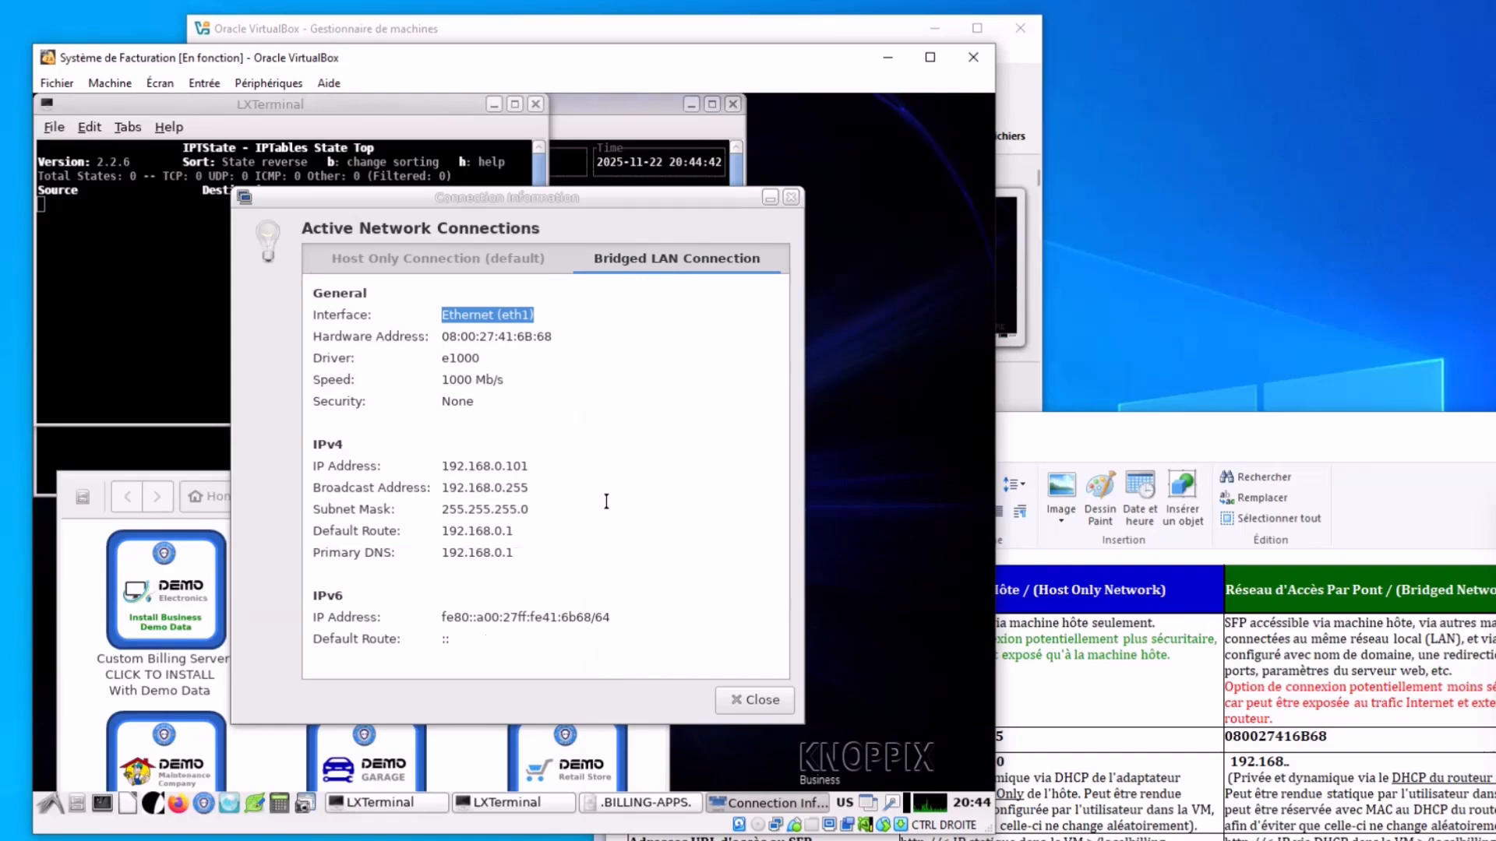
click(1293, 770)
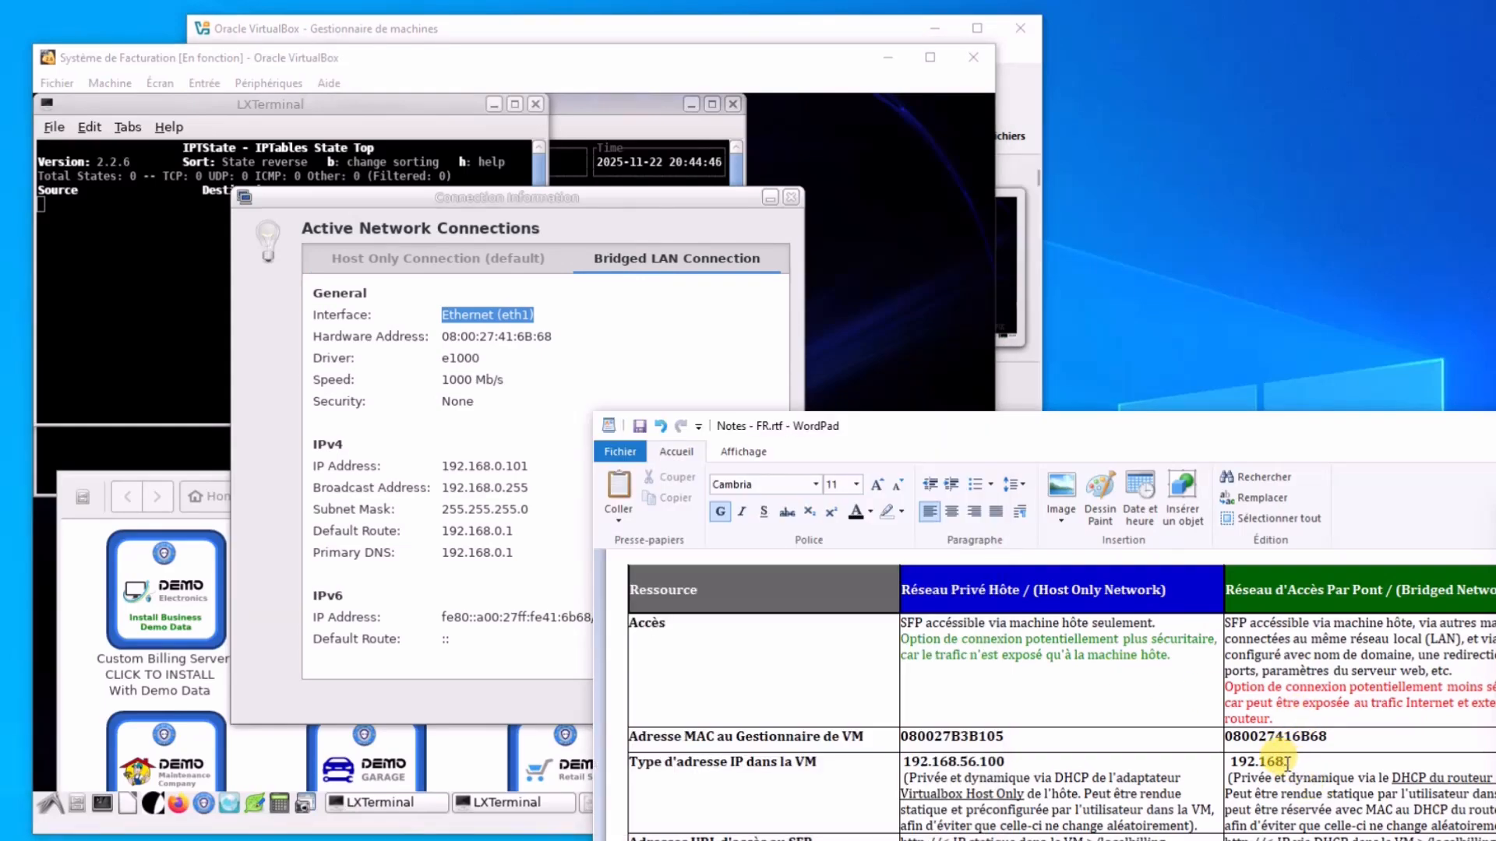
text(.0.101)
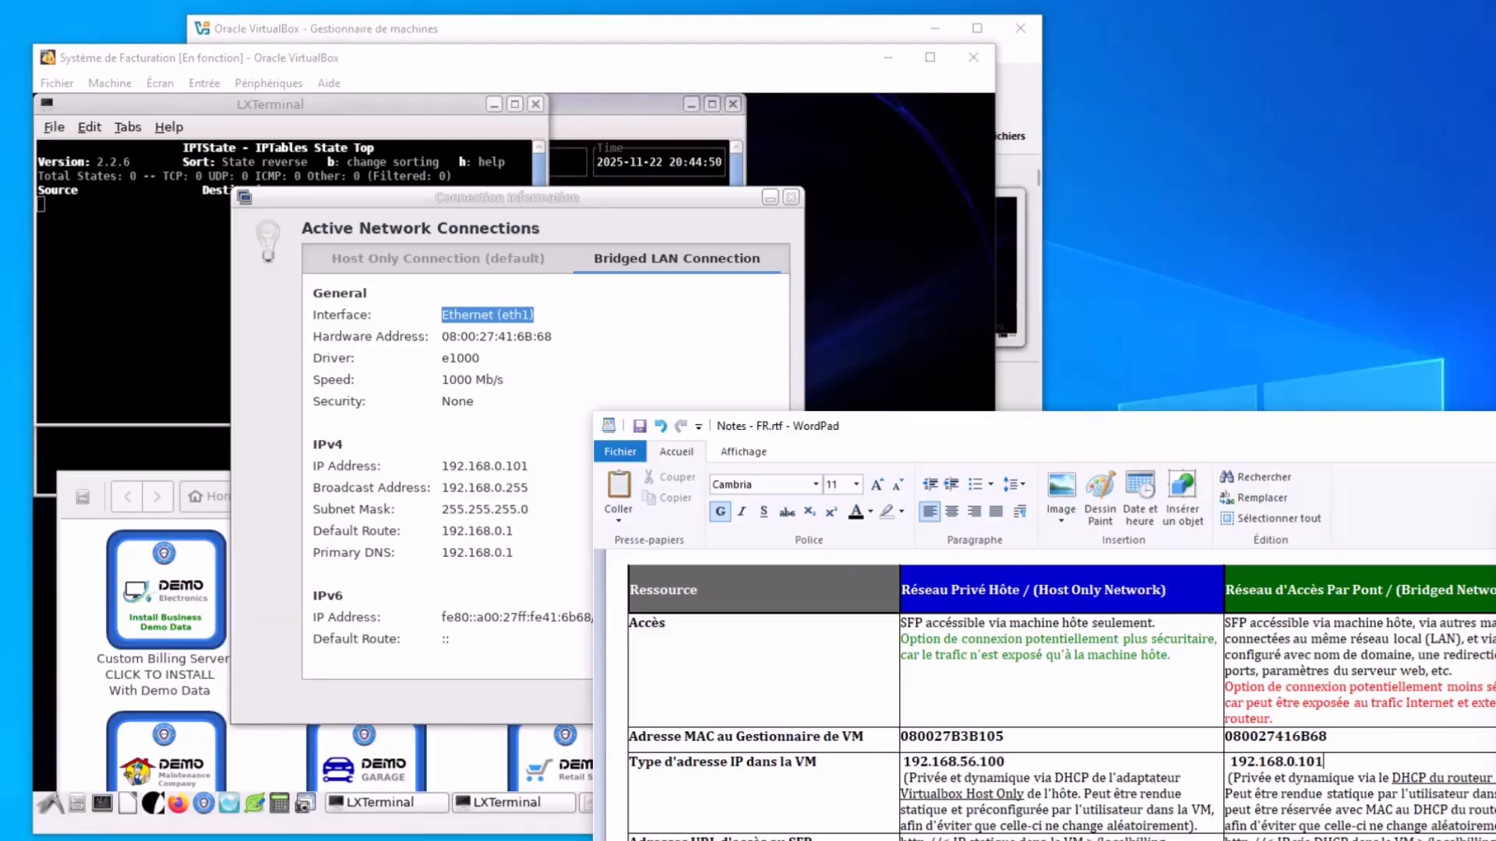
Compare the Bridged LAN Connection's hardware address and IP address with the bridged entries in the notes and close the connection information.
drag(558, 344, 297, 327)
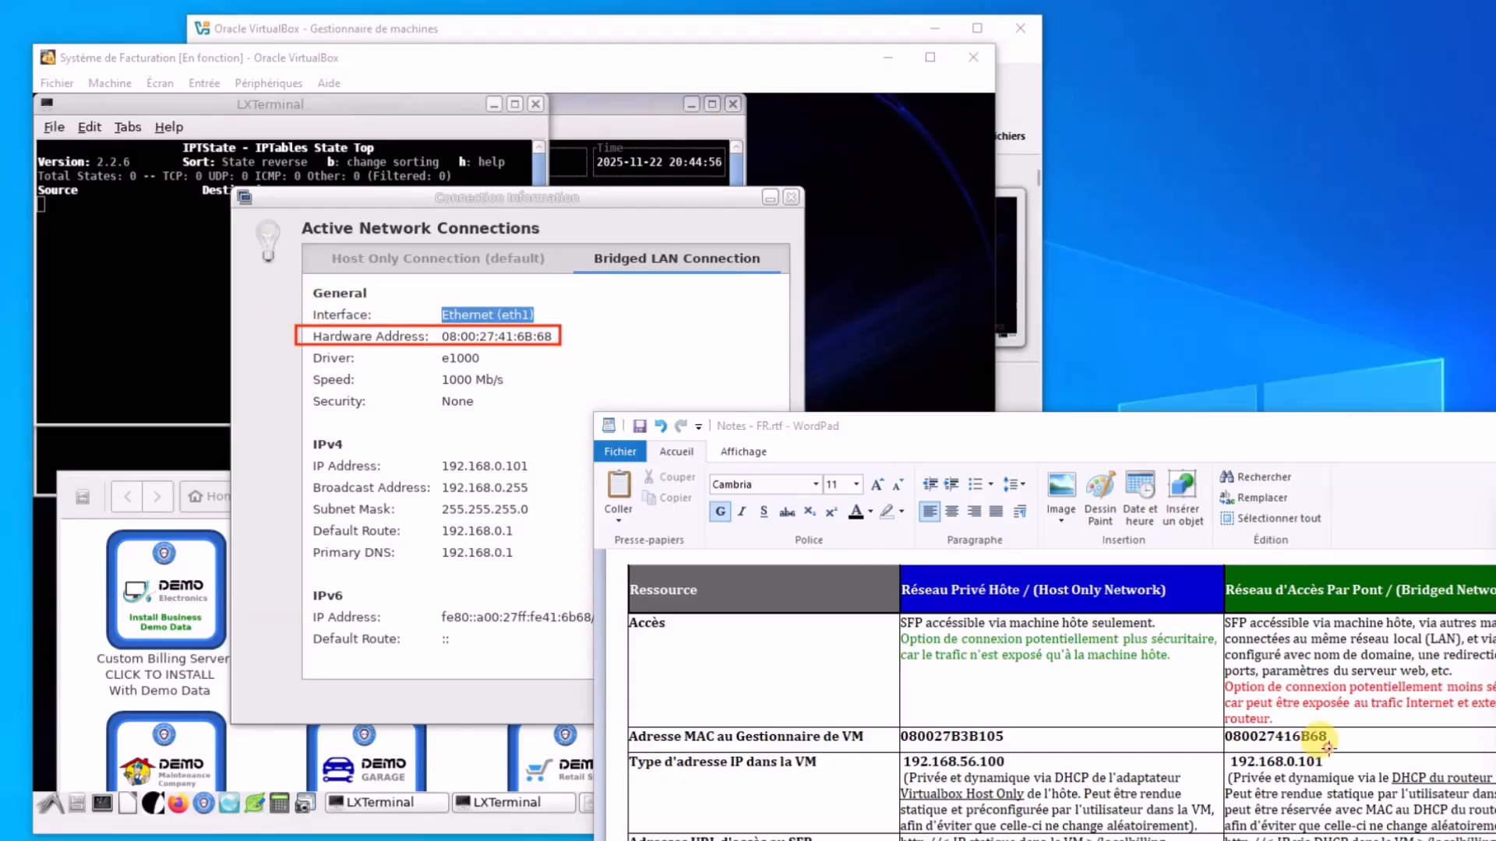
drag(1328, 746, 1210, 721)
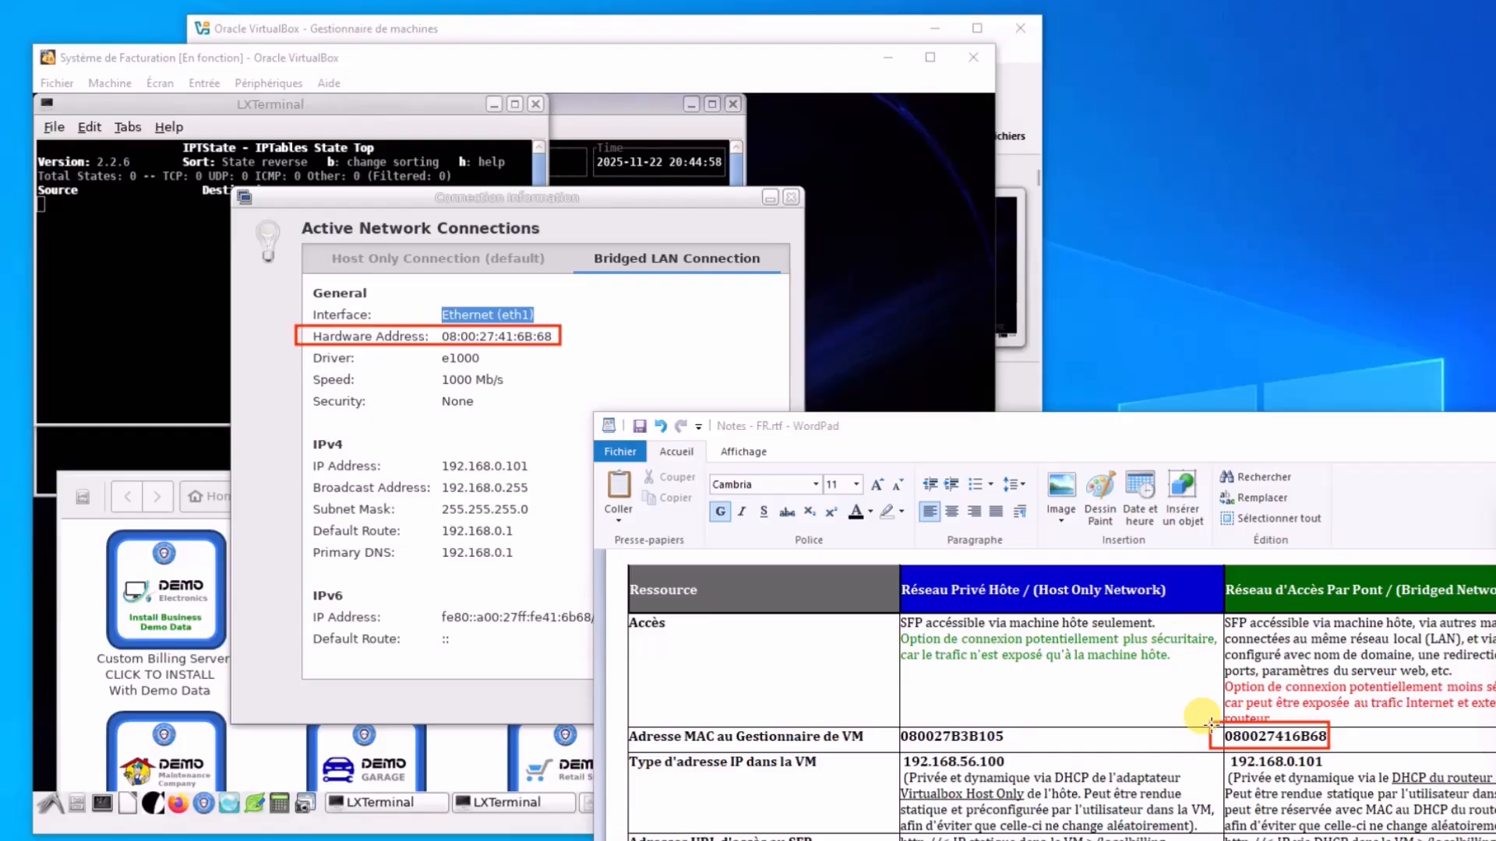
drag(530, 478, 430, 455)
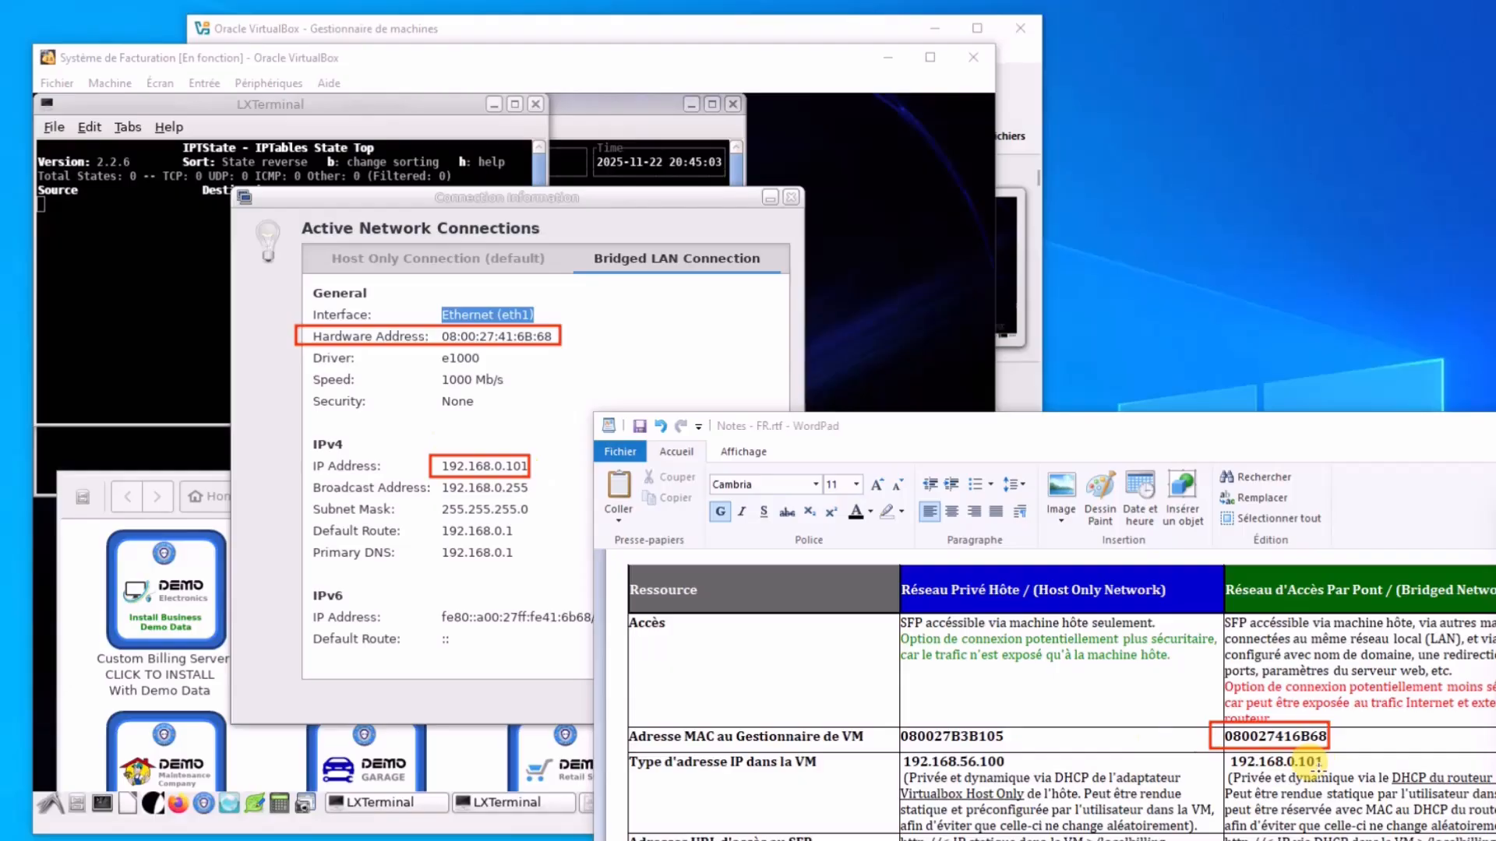
drag(1259, 765, 1209, 750)
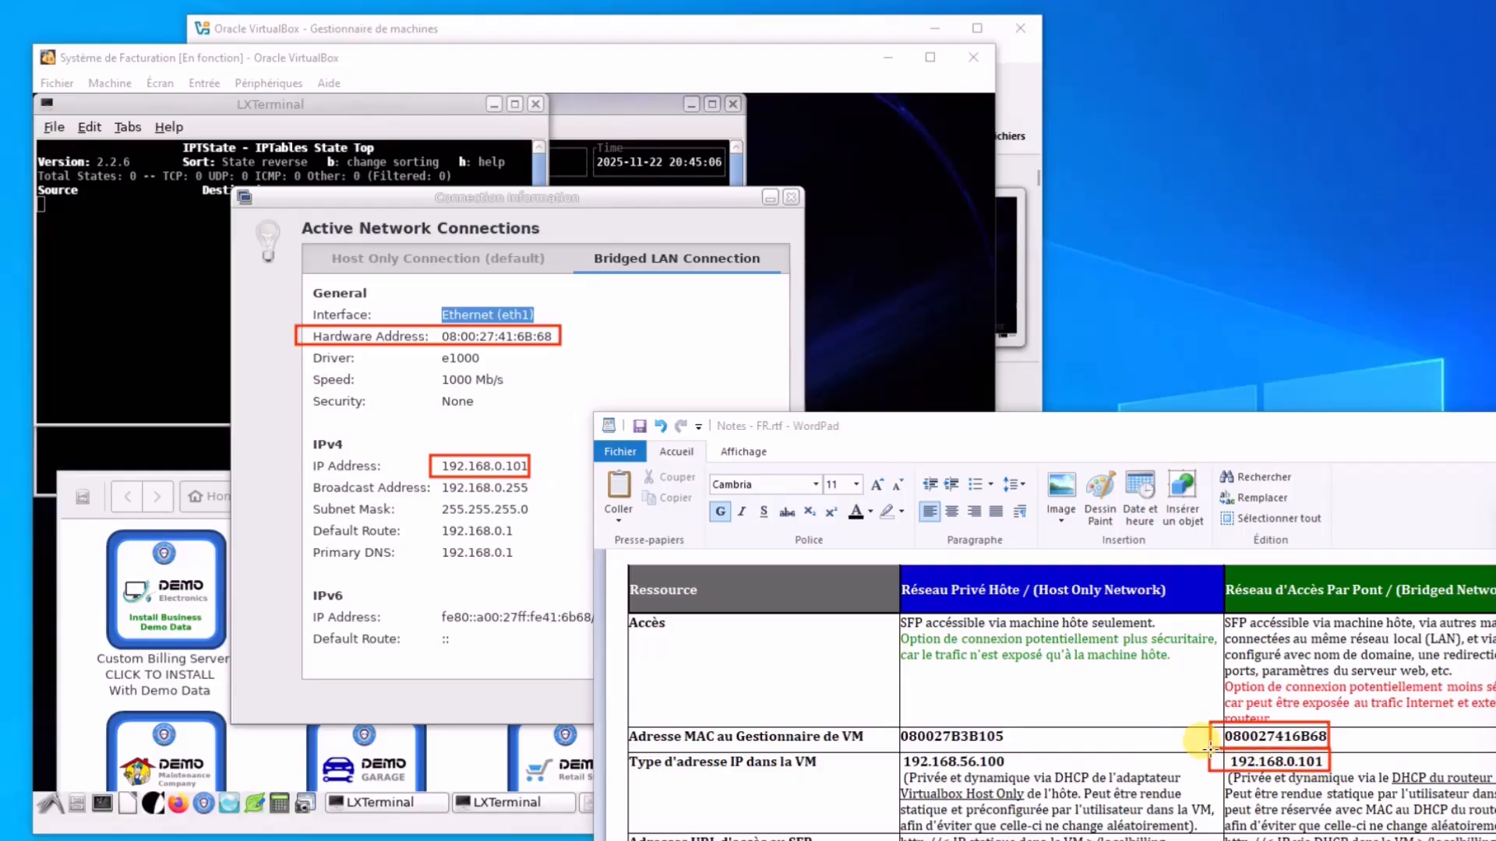
key(ctrl+z)
key(ctrl+z)
key(ctrl+z)
key(ctrl+z)
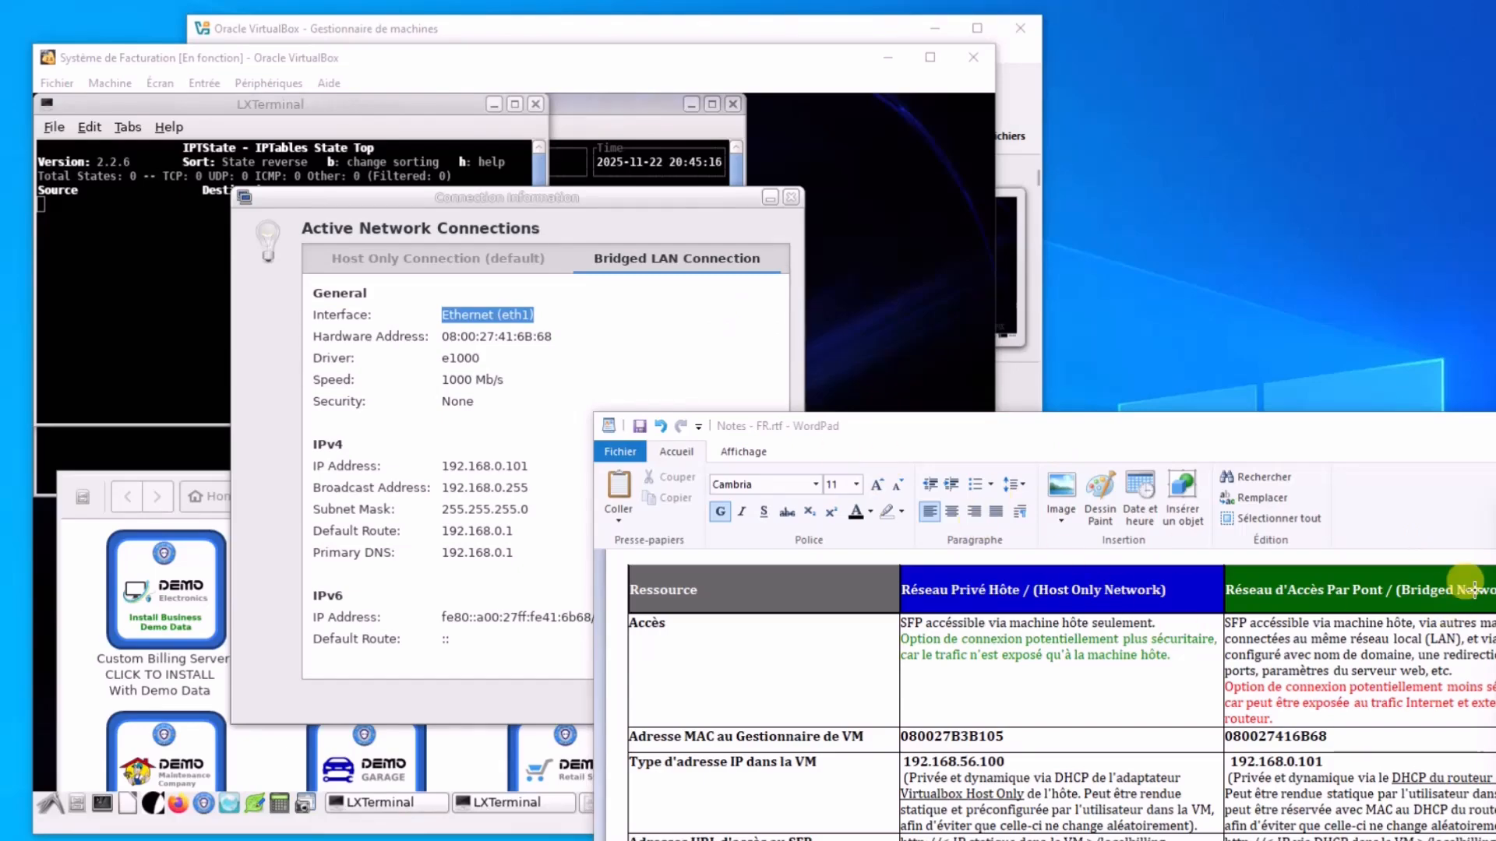
click(582, 424)
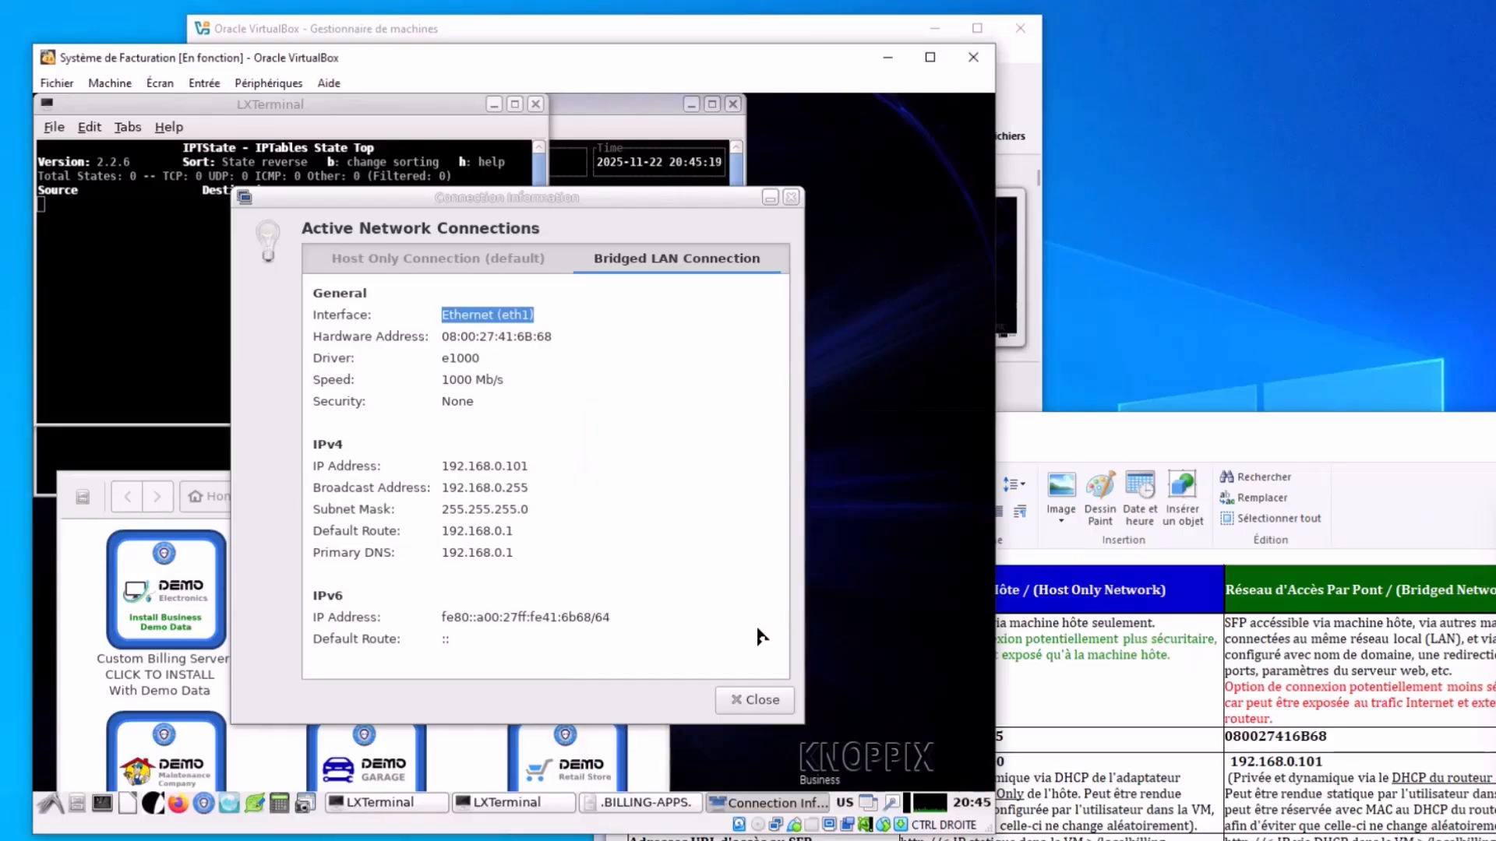
click(761, 701)
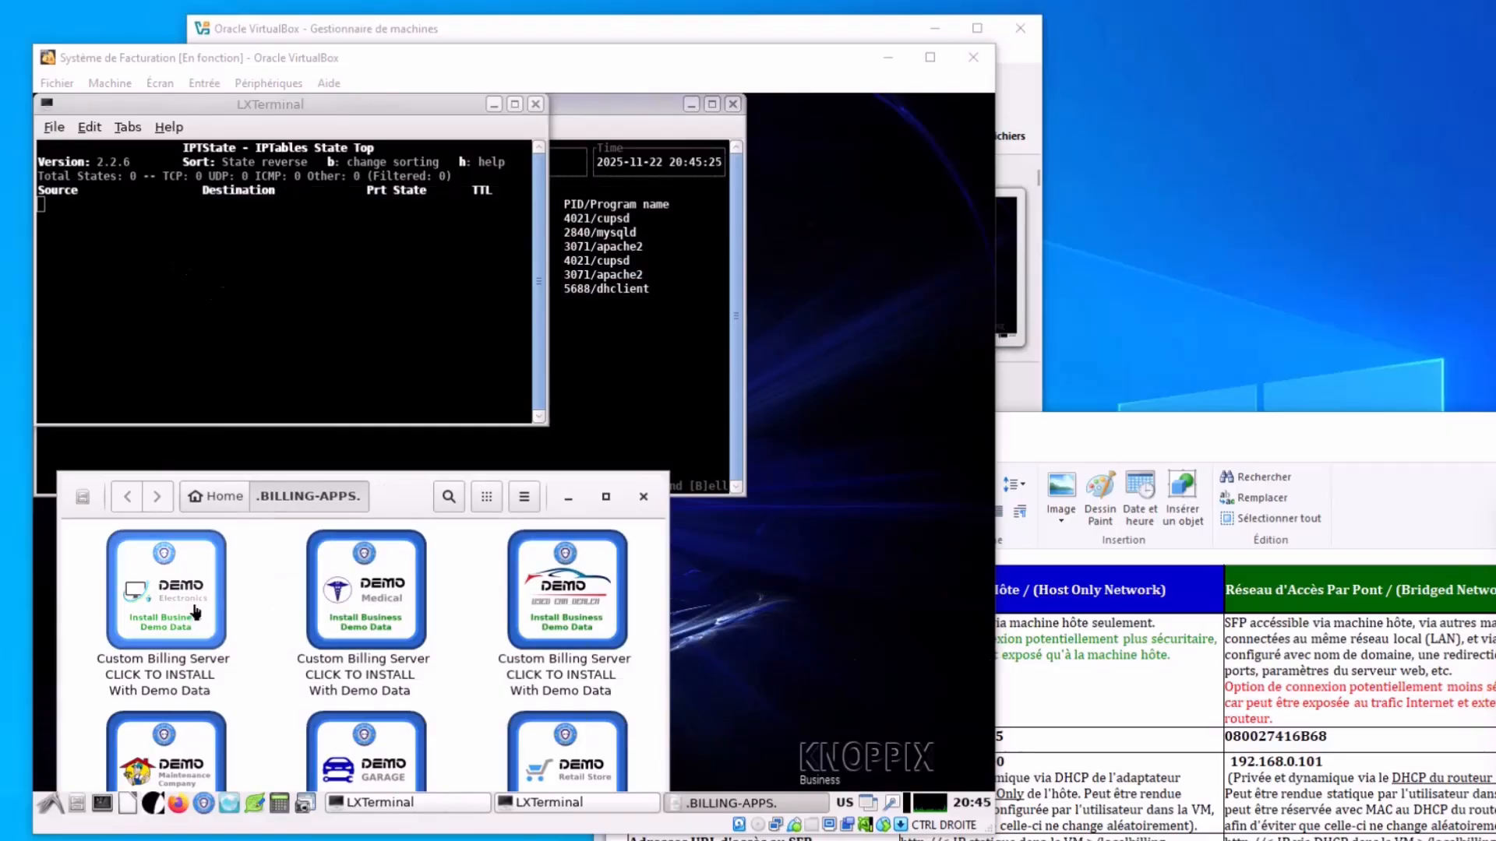
Install the DEMO ELECTRONICS SHOP billing system with demo data and decline opening it via localhost.
click(166, 592)
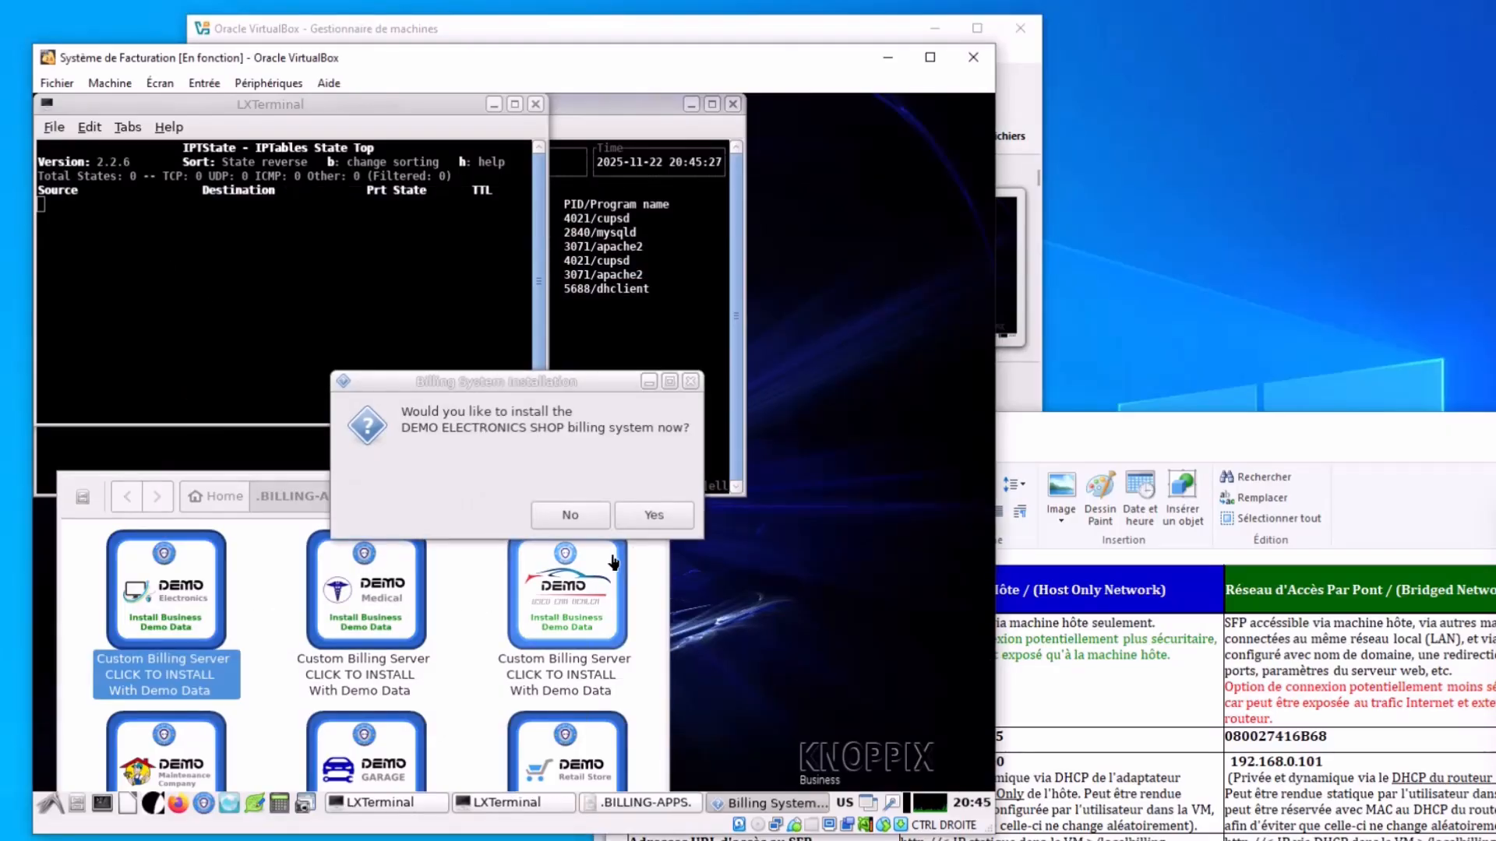
click(647, 519)
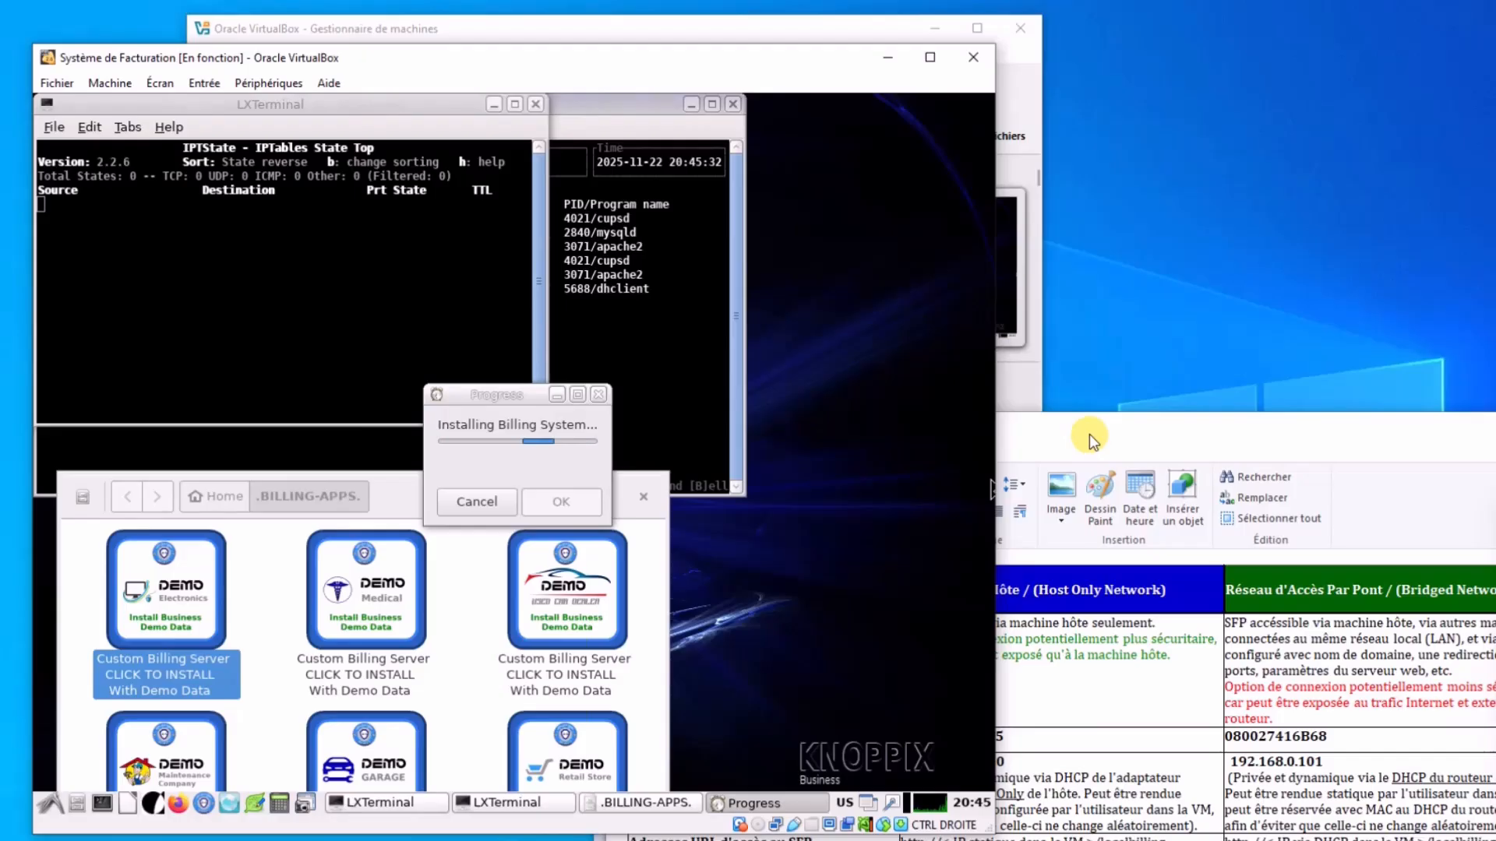
click(994, 490)
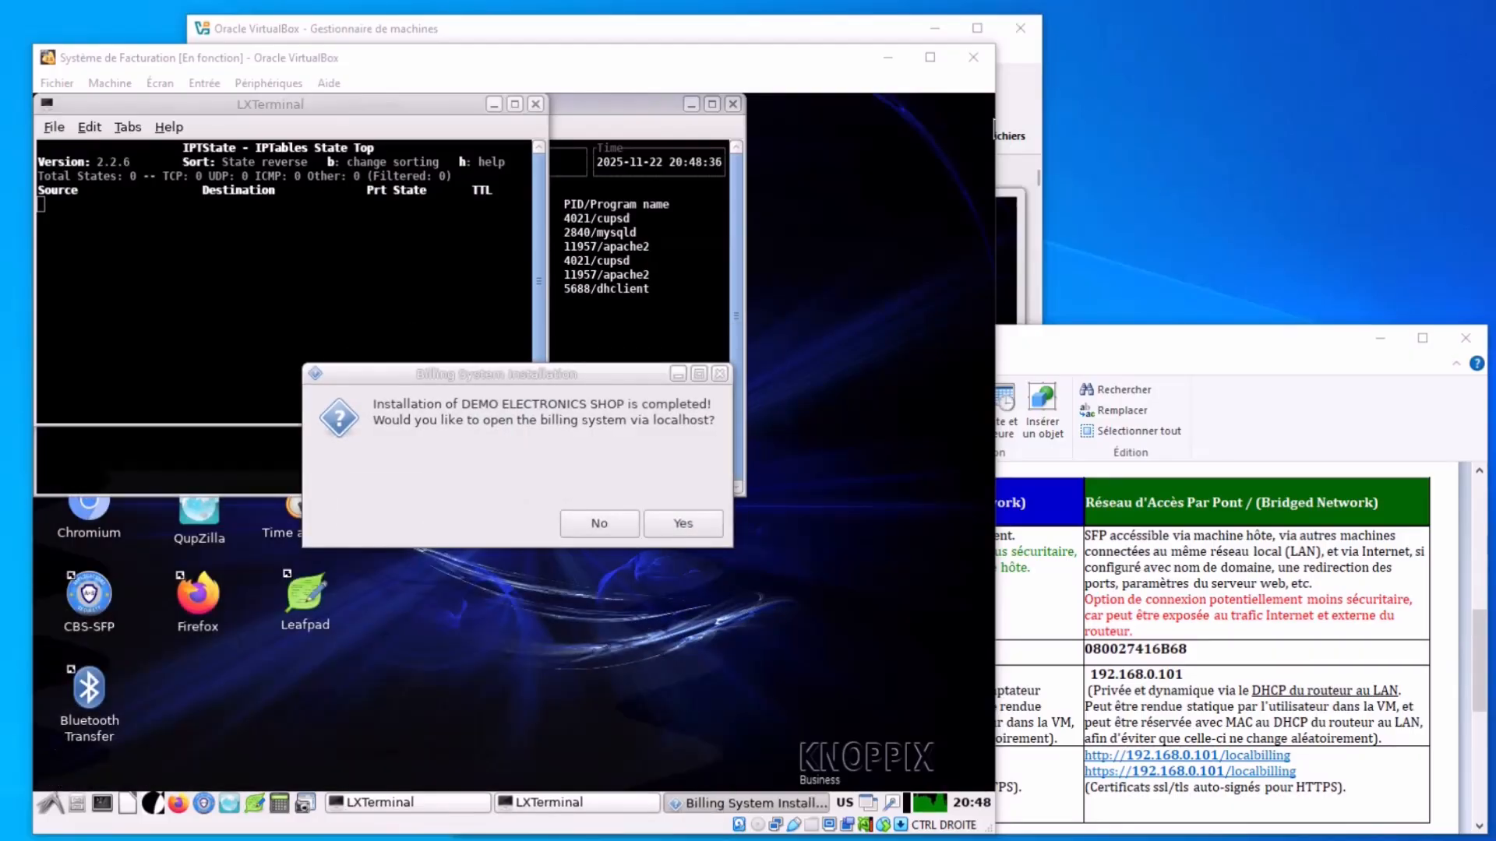
click(599, 529)
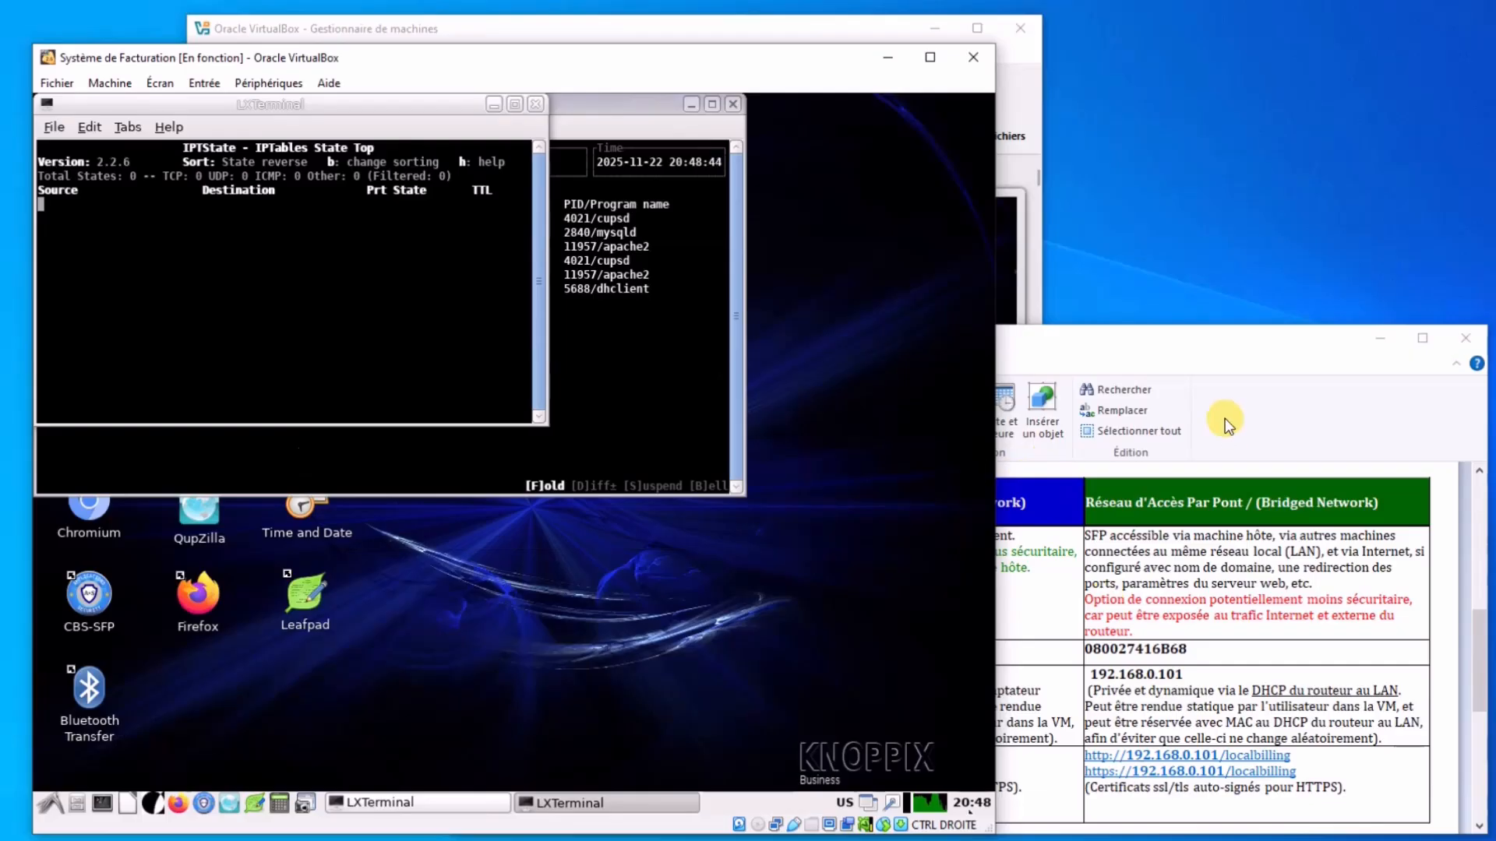
Bring up the access URLs in the WordPad notes, open Edge and Chrome on the host, and reposition the Edge window over Chrome.
click(1207, 363)
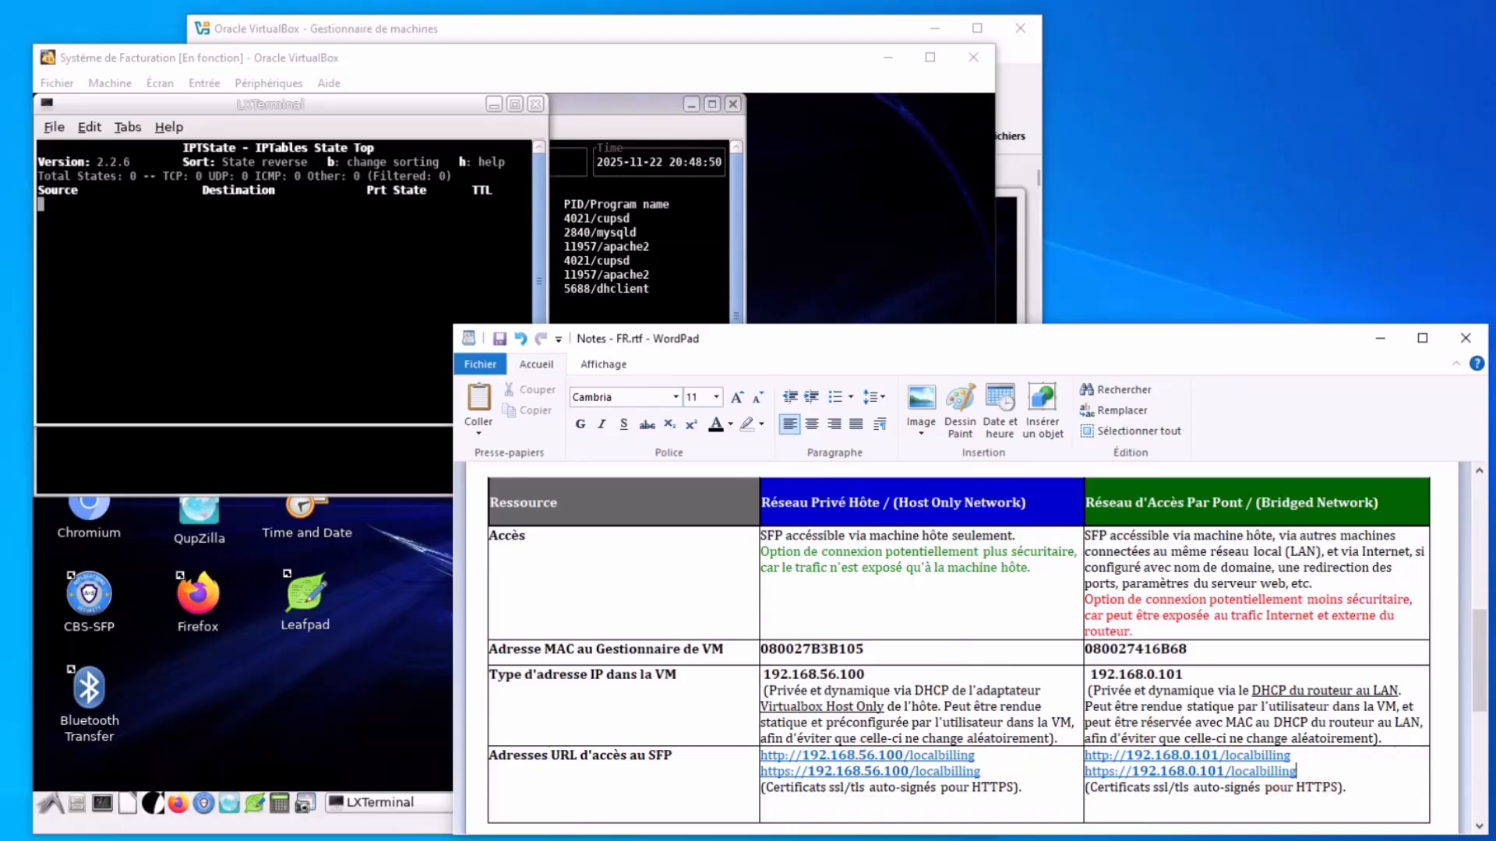
drag(873, 840, 975, 166)
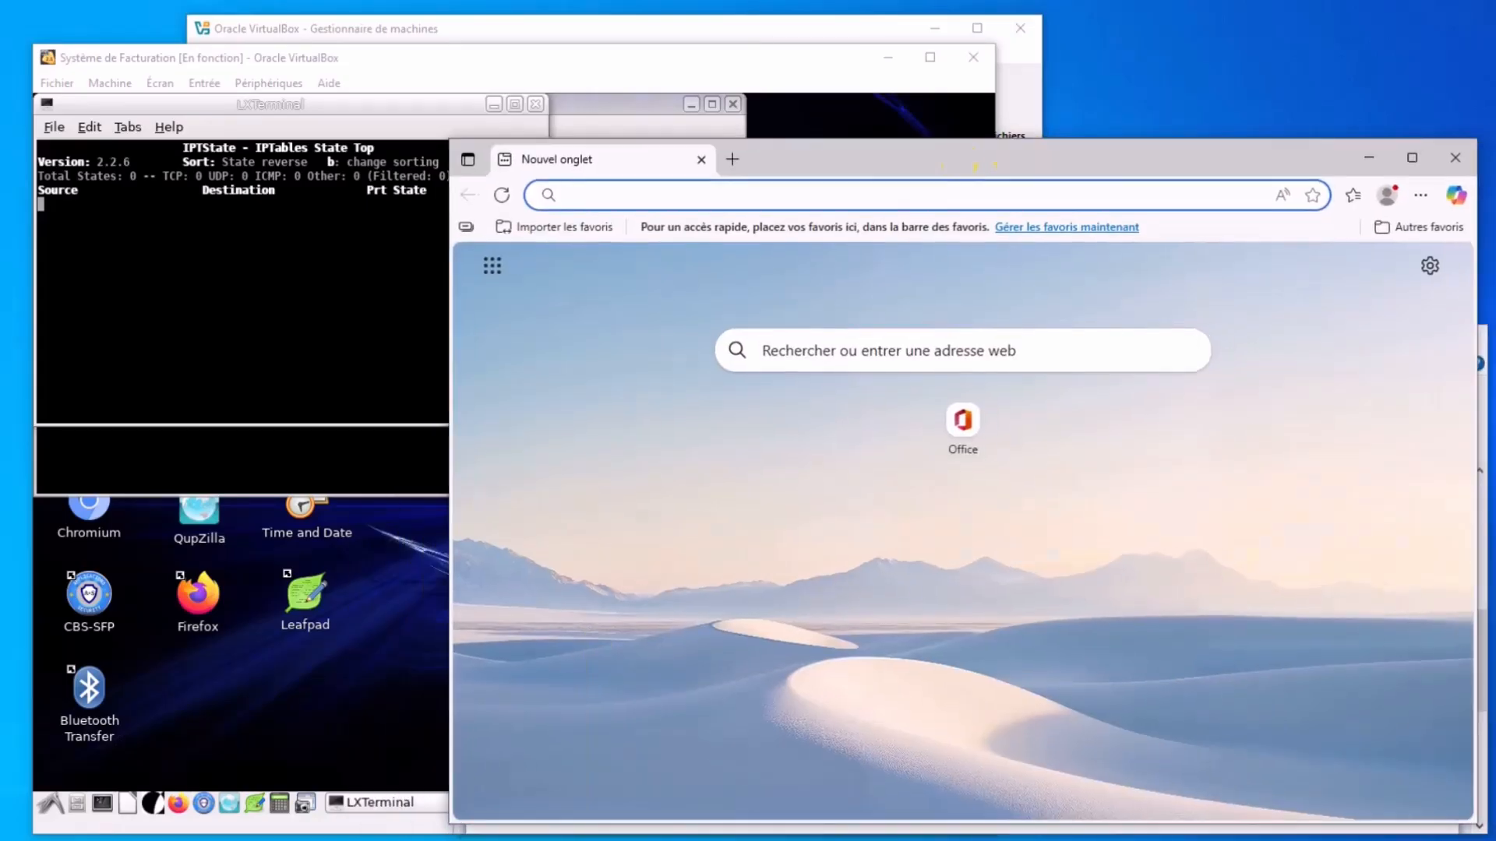
drag(496, 840, 477, 91)
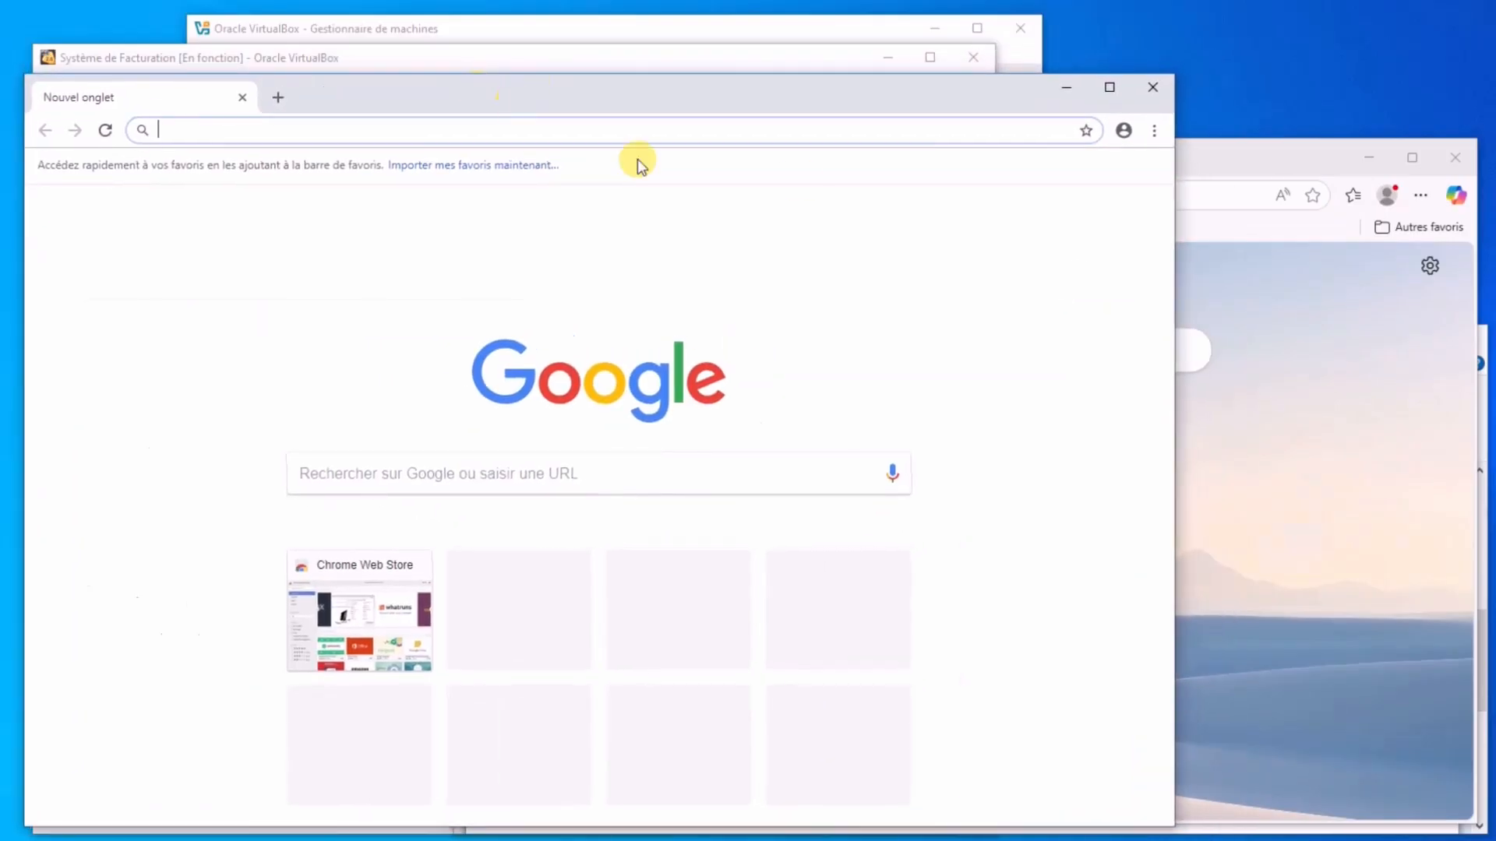
drag(1206, 155, 970, 159)
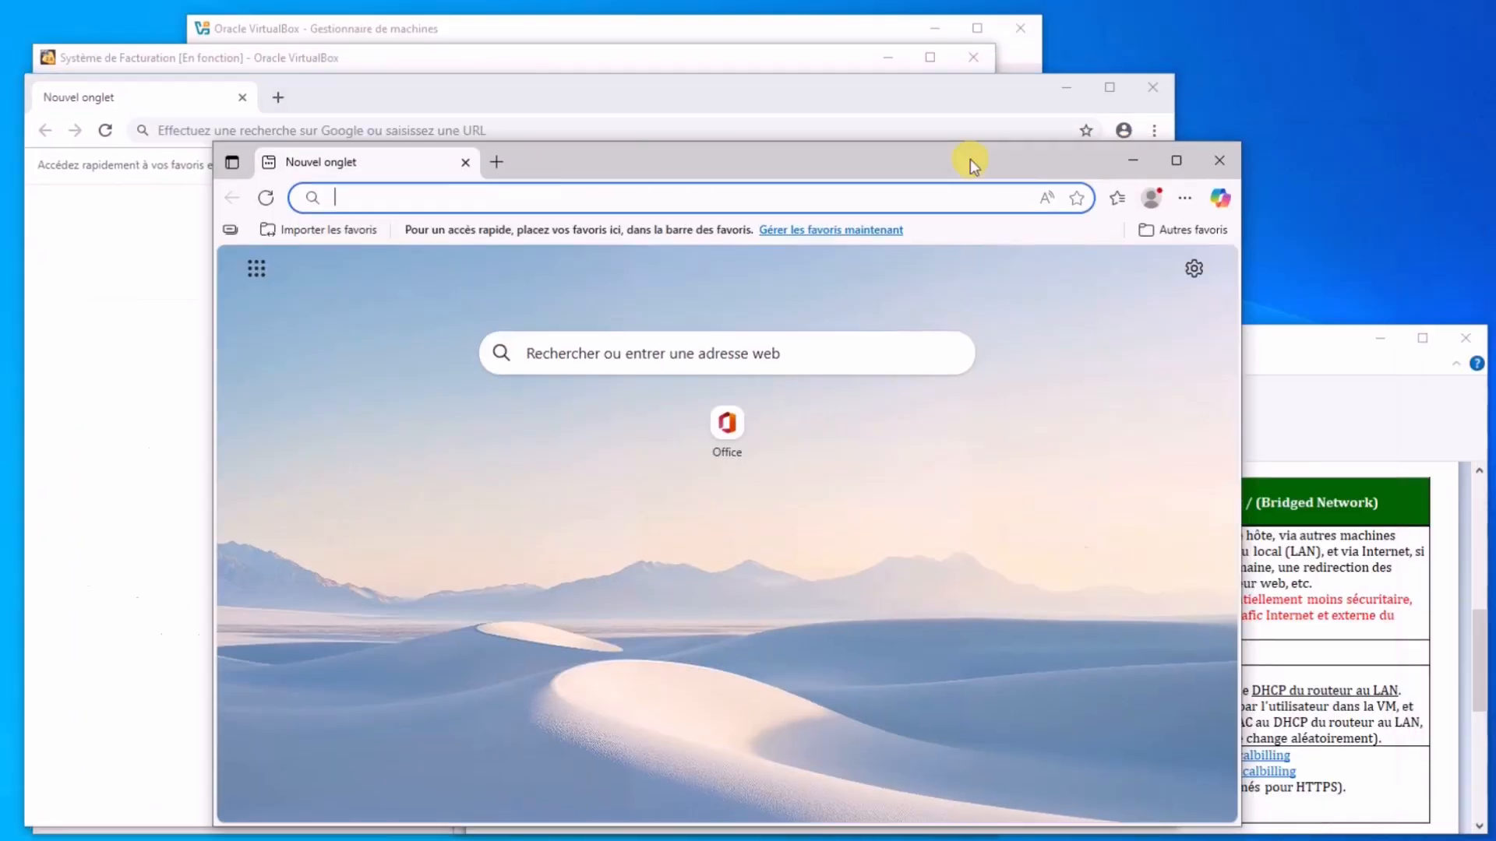
Review the self-signed SSL/TLS certificate remarks under the access URLs in both network columns of the WordPad notes.
click(1256, 337)
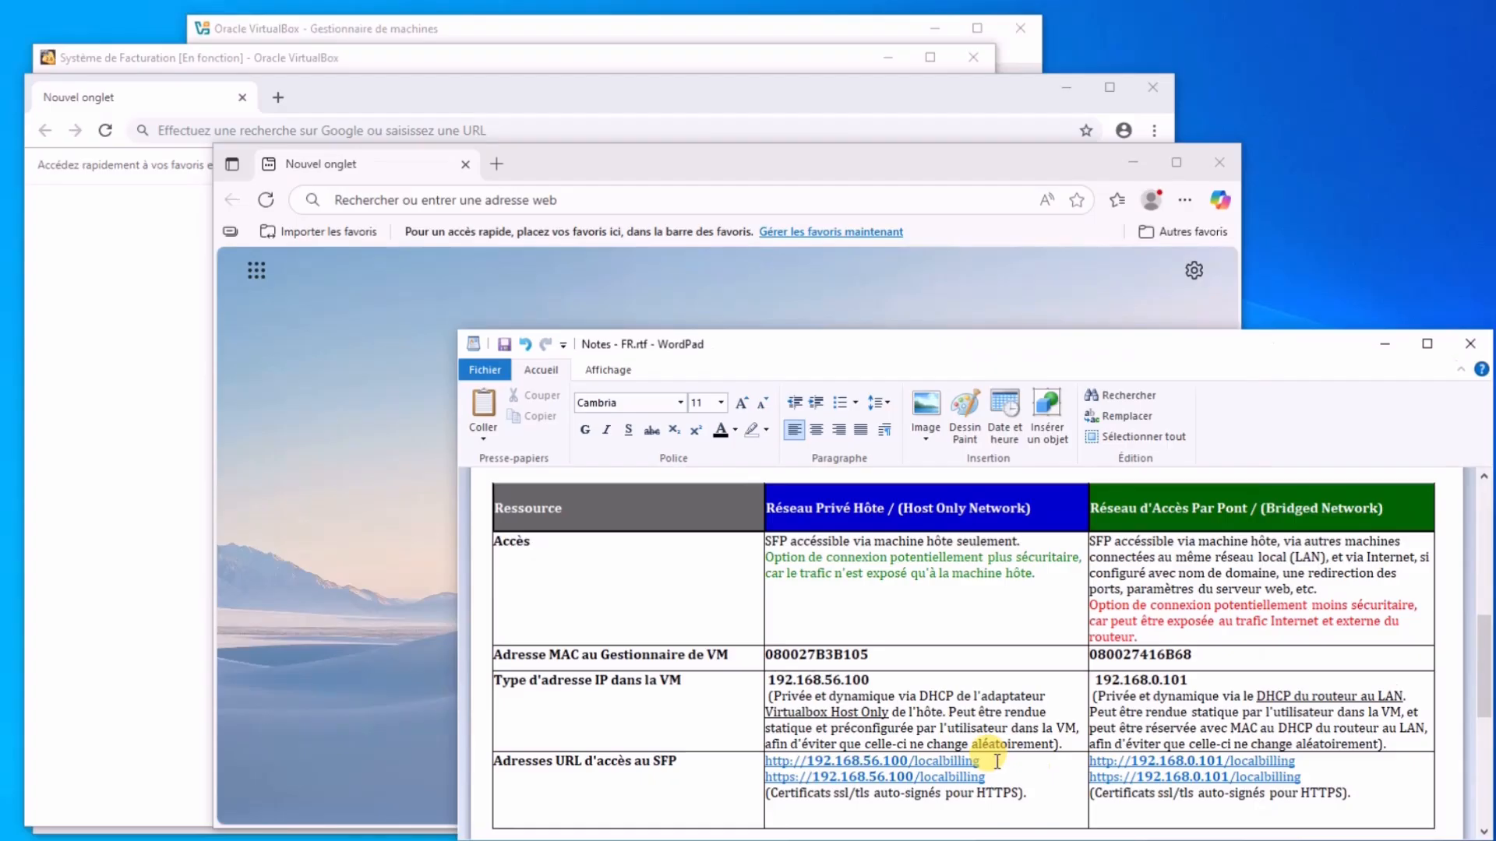
click(1036, 793)
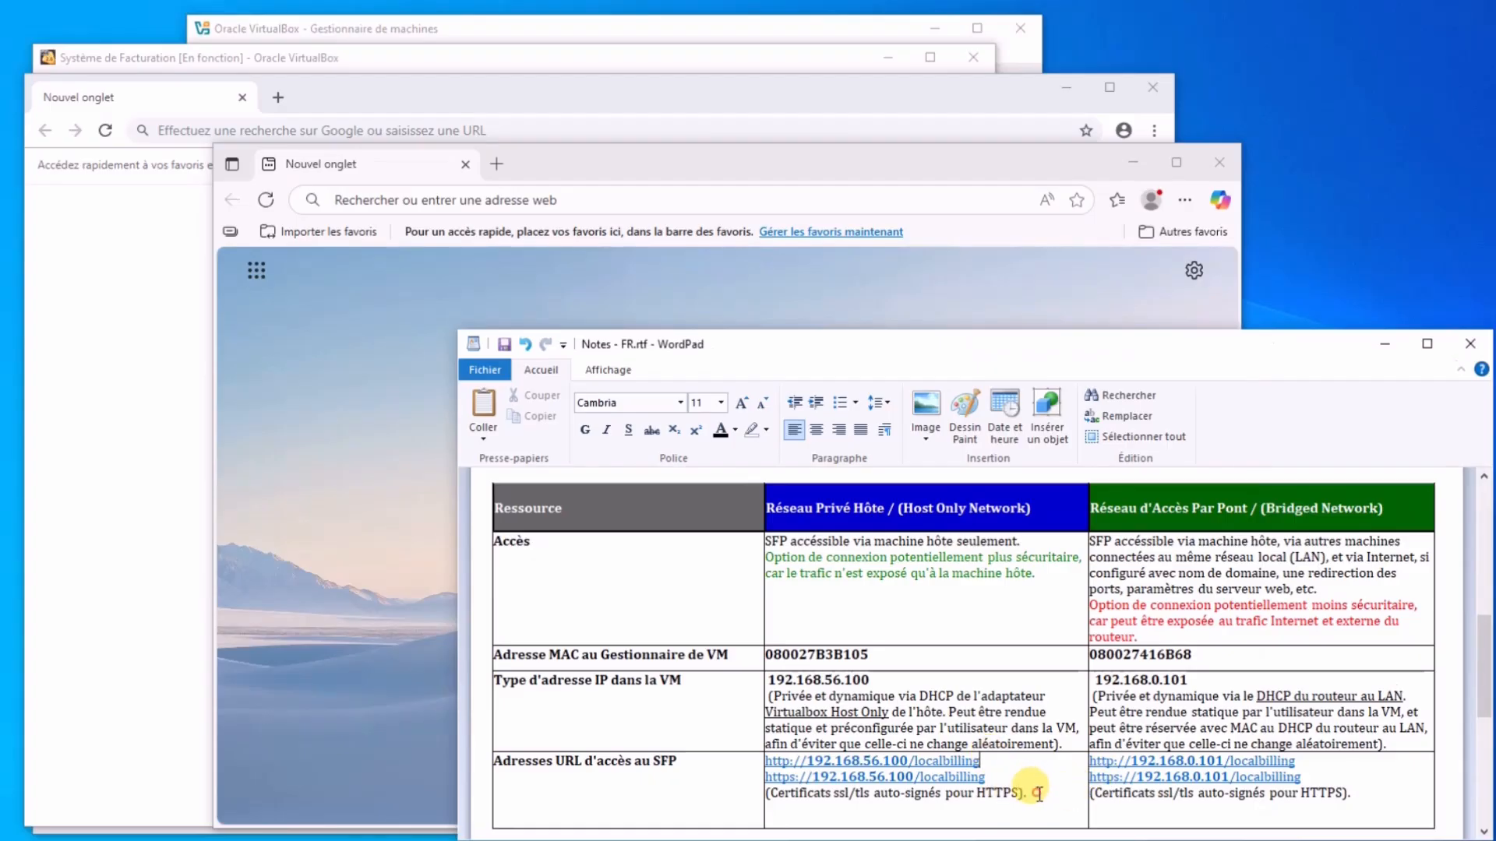
triple_click(1039, 793)
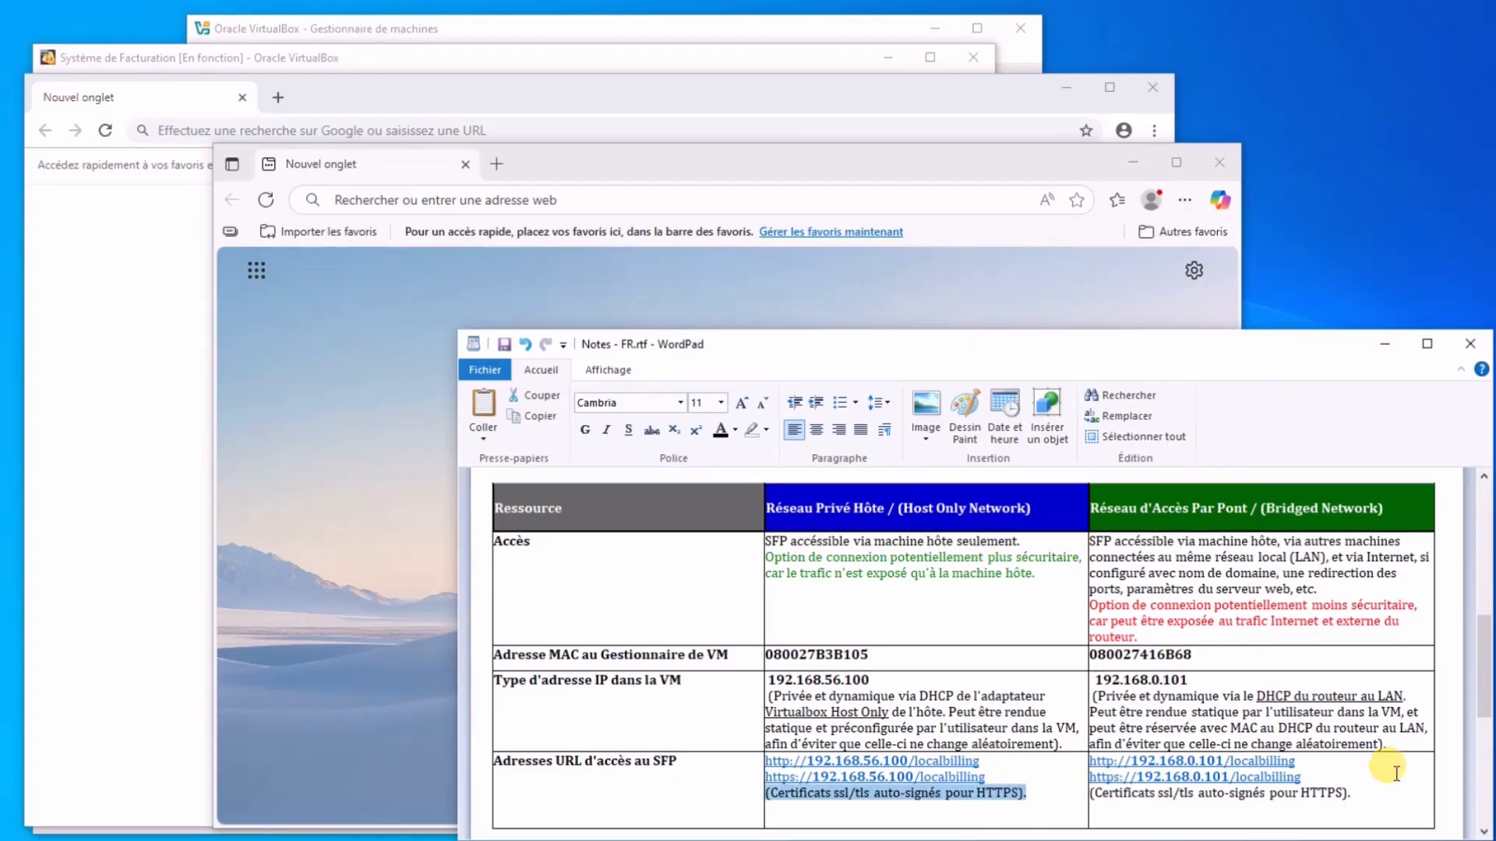
click(1367, 791)
triple_click(1368, 790)
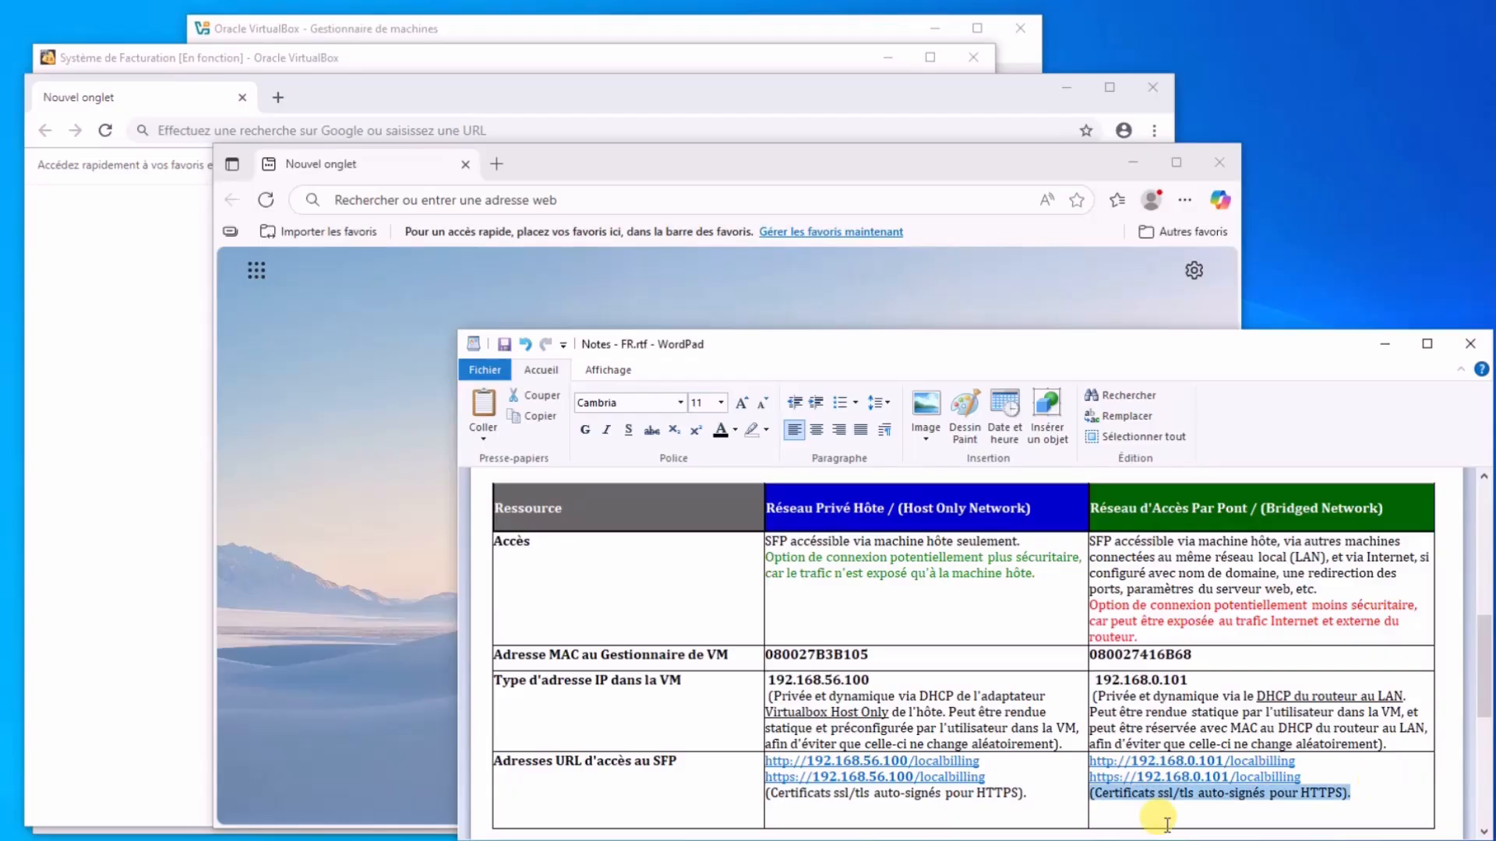
click(1035, 814)
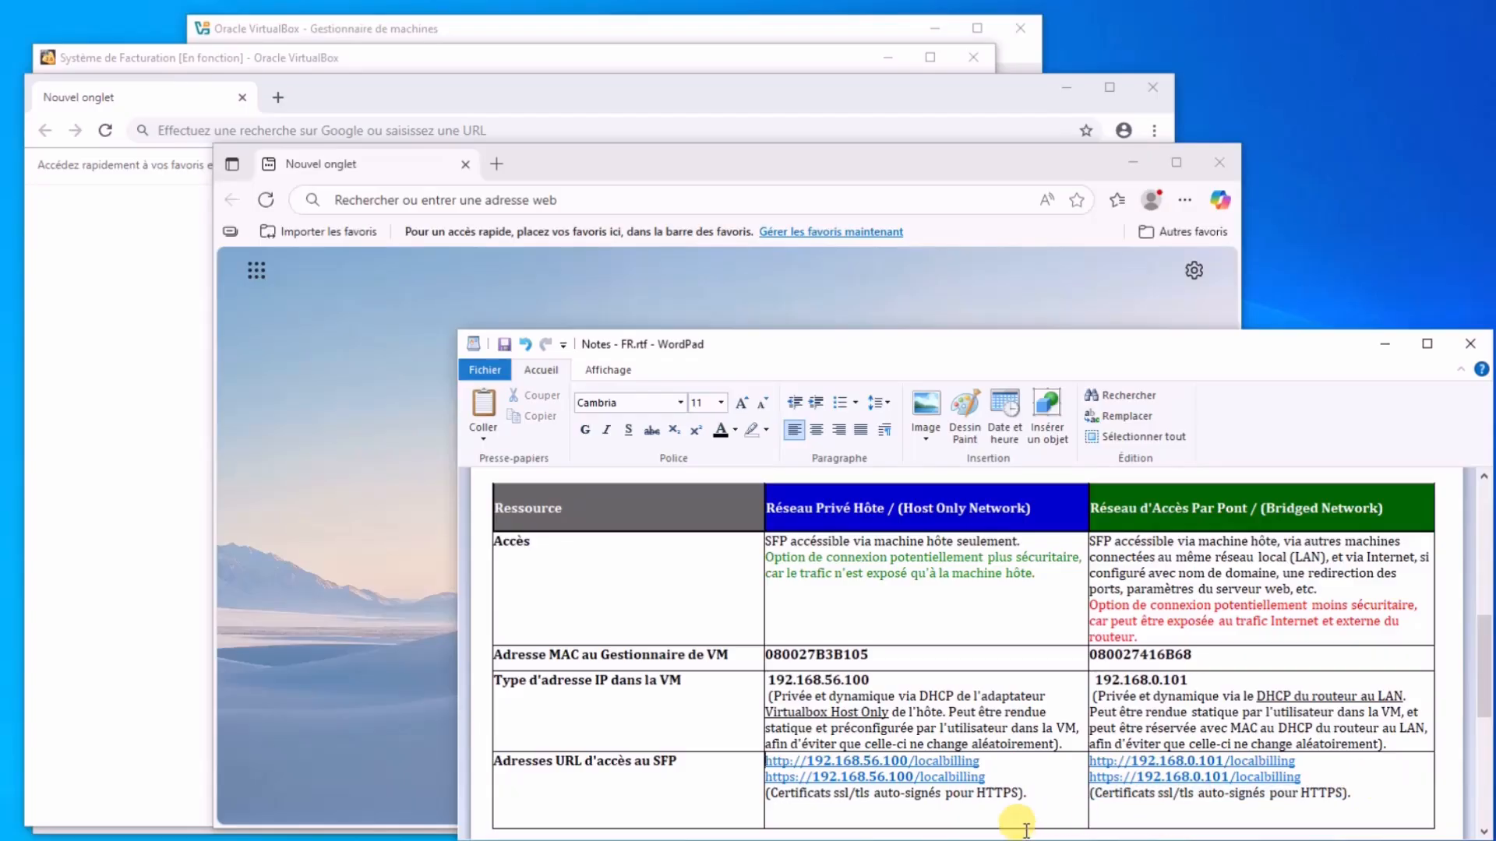
triple_click(986, 760)
key(ctrl+c)
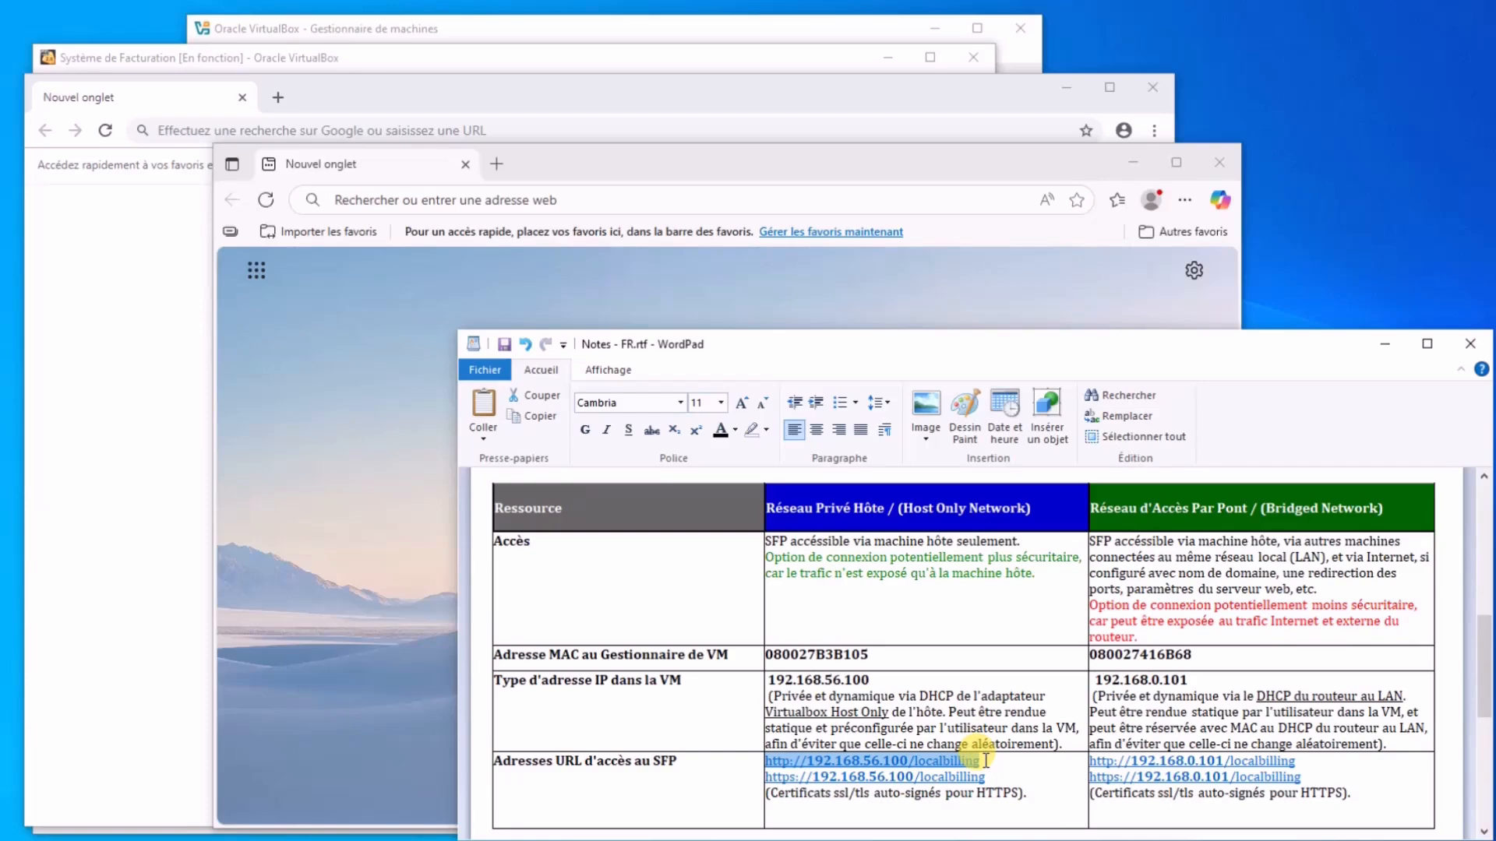
key(alt+Tab)
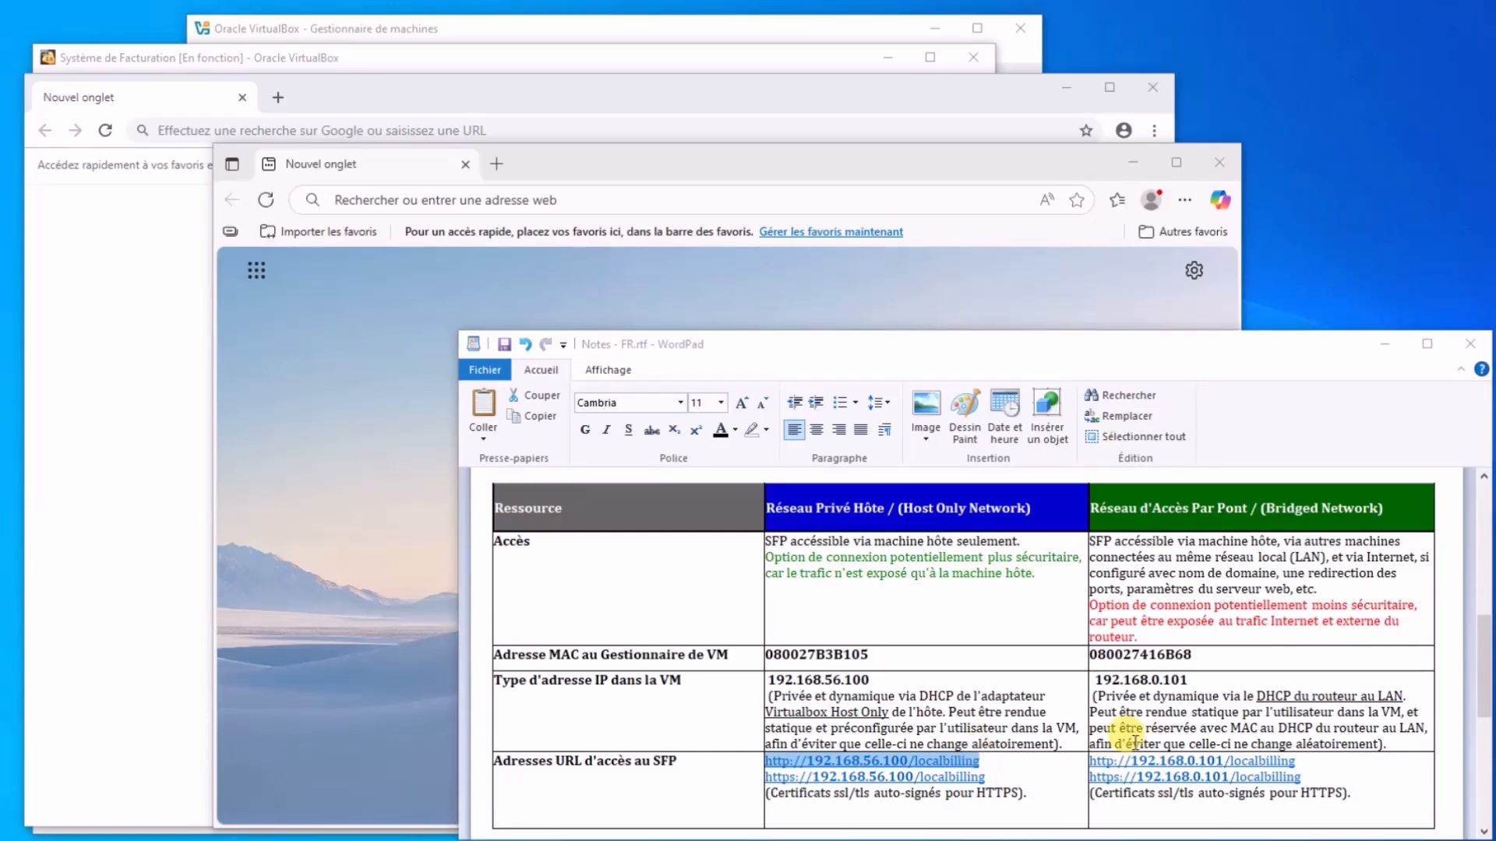
click(1065, 350)
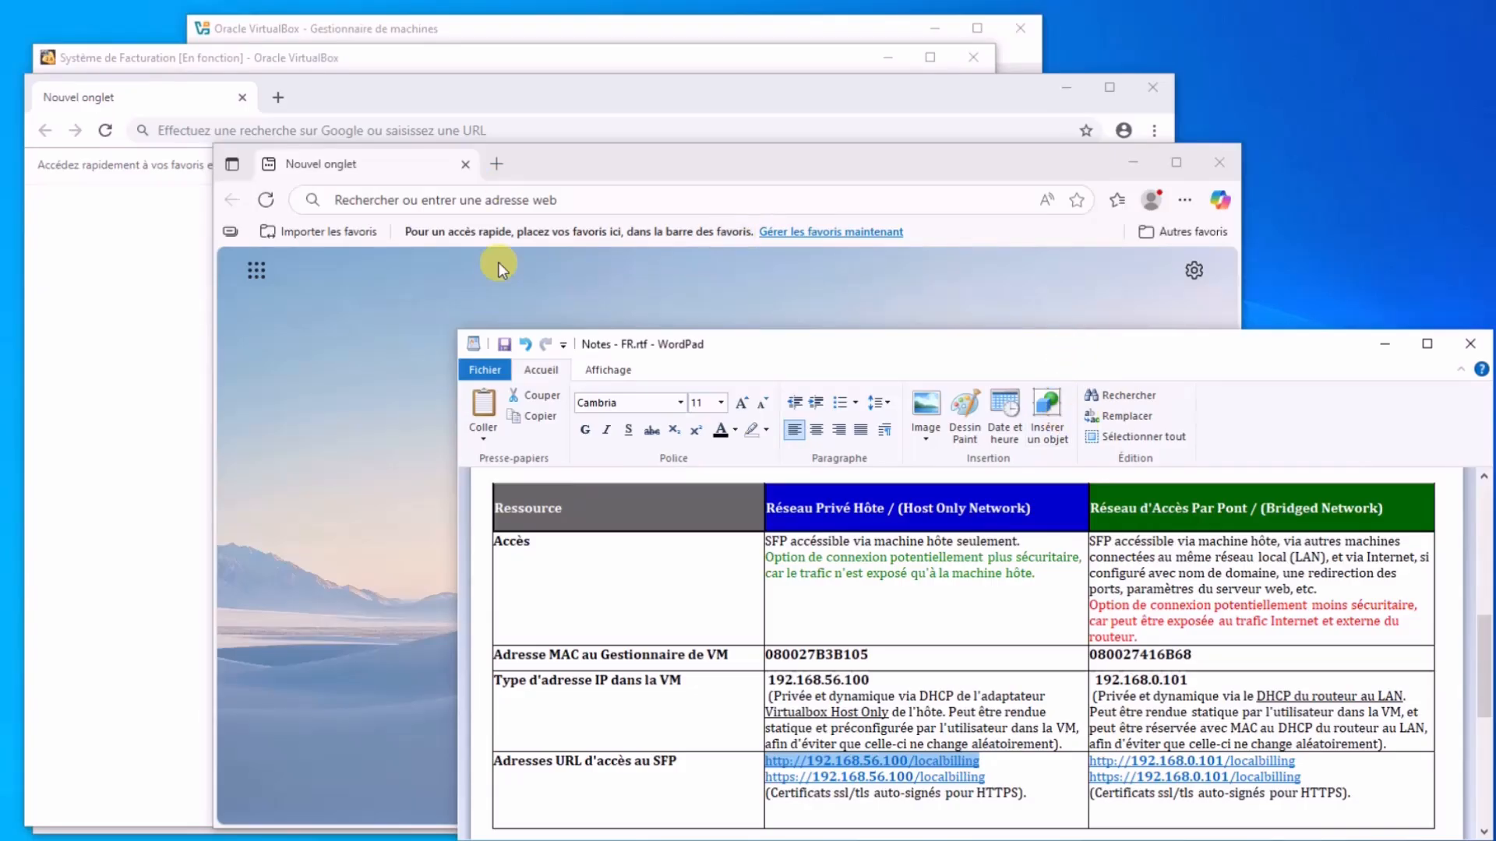
click(156, 187)
click(278, 131)
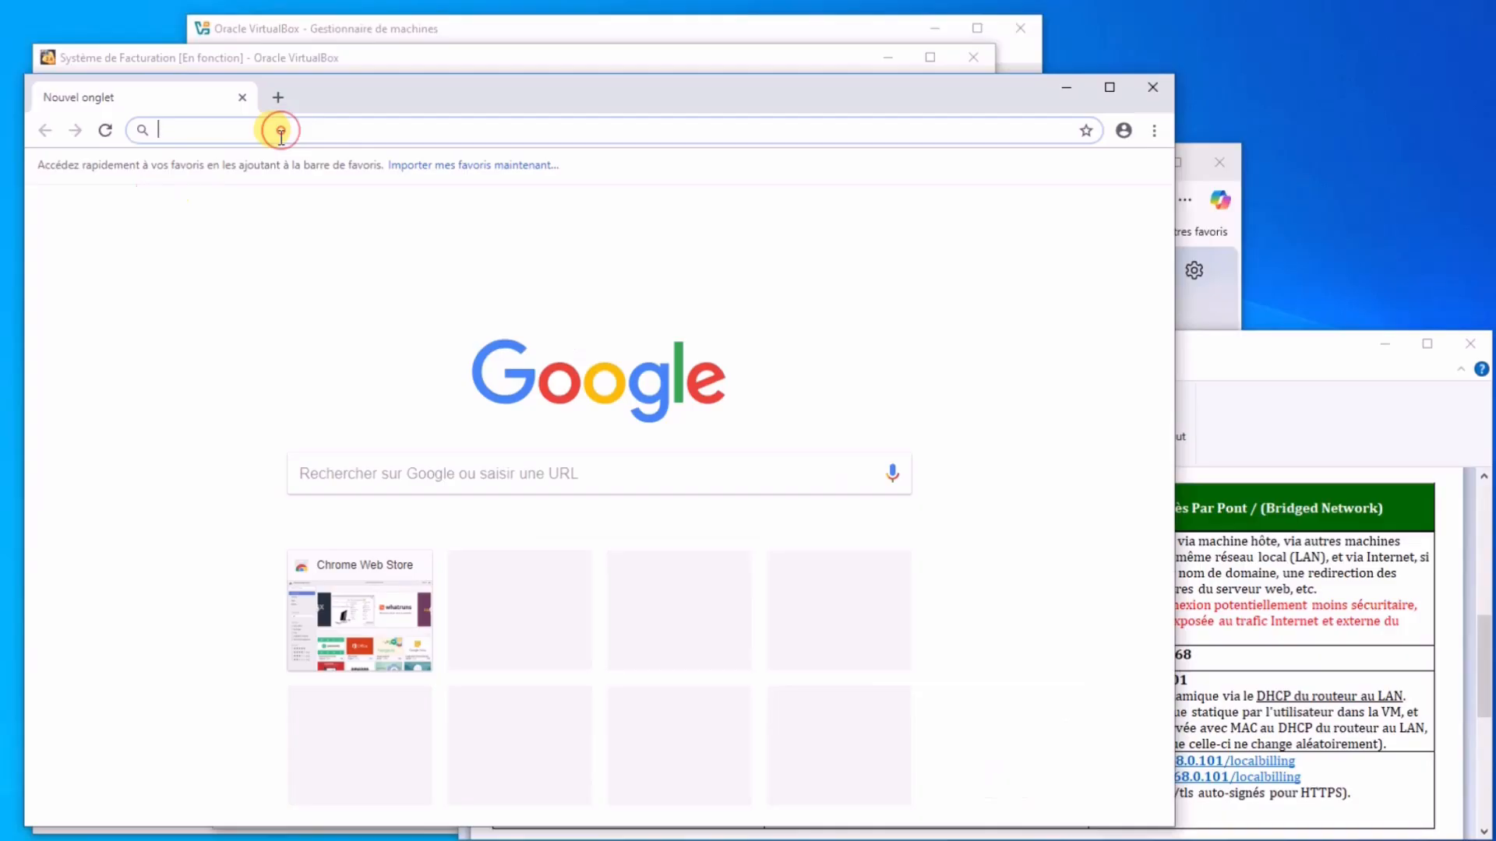
key(ctrl+v)
key(Return)
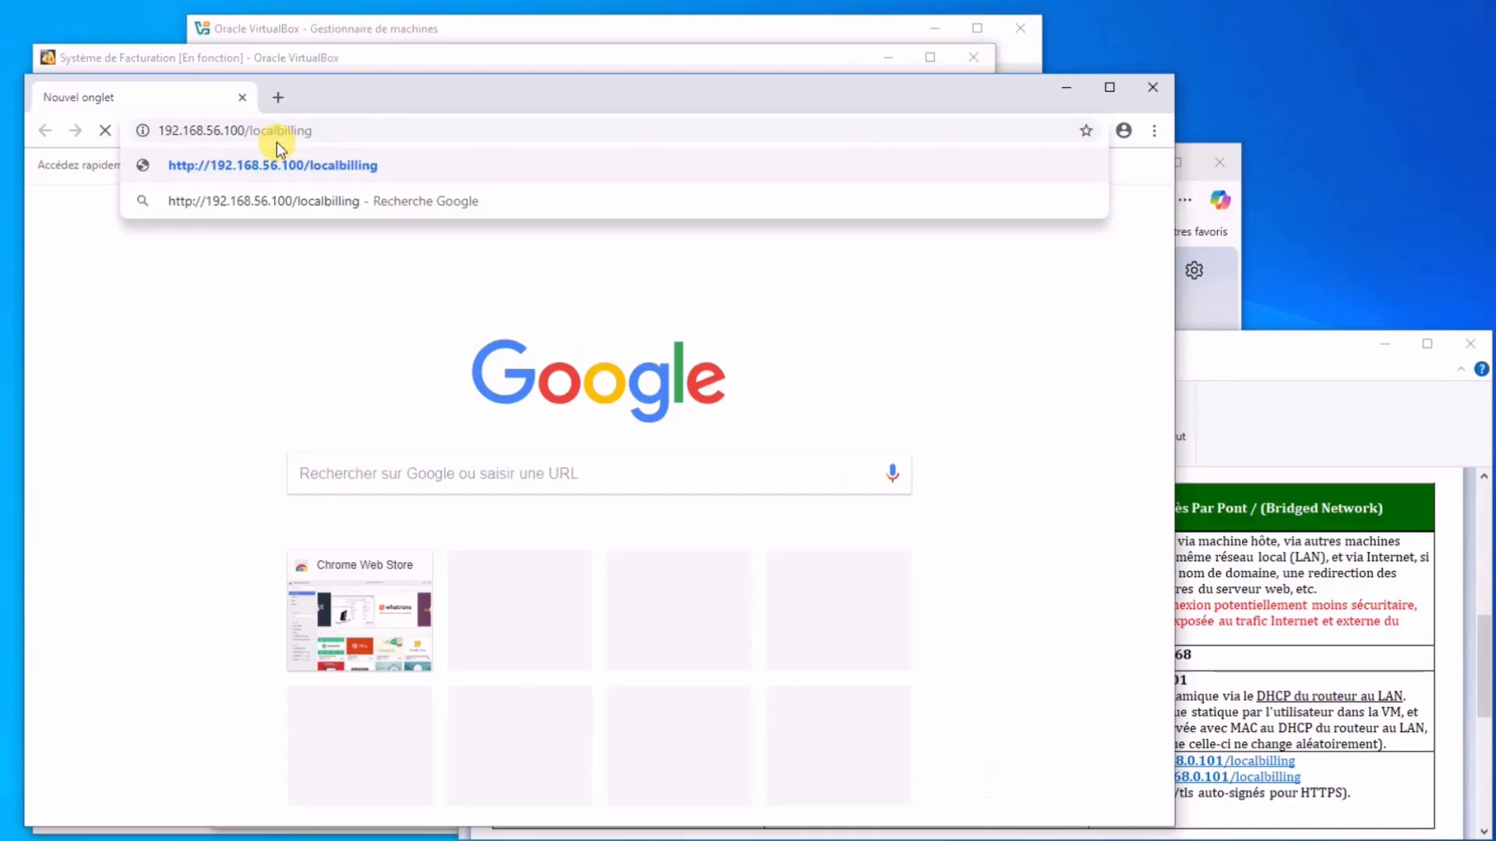
click(1202, 367)
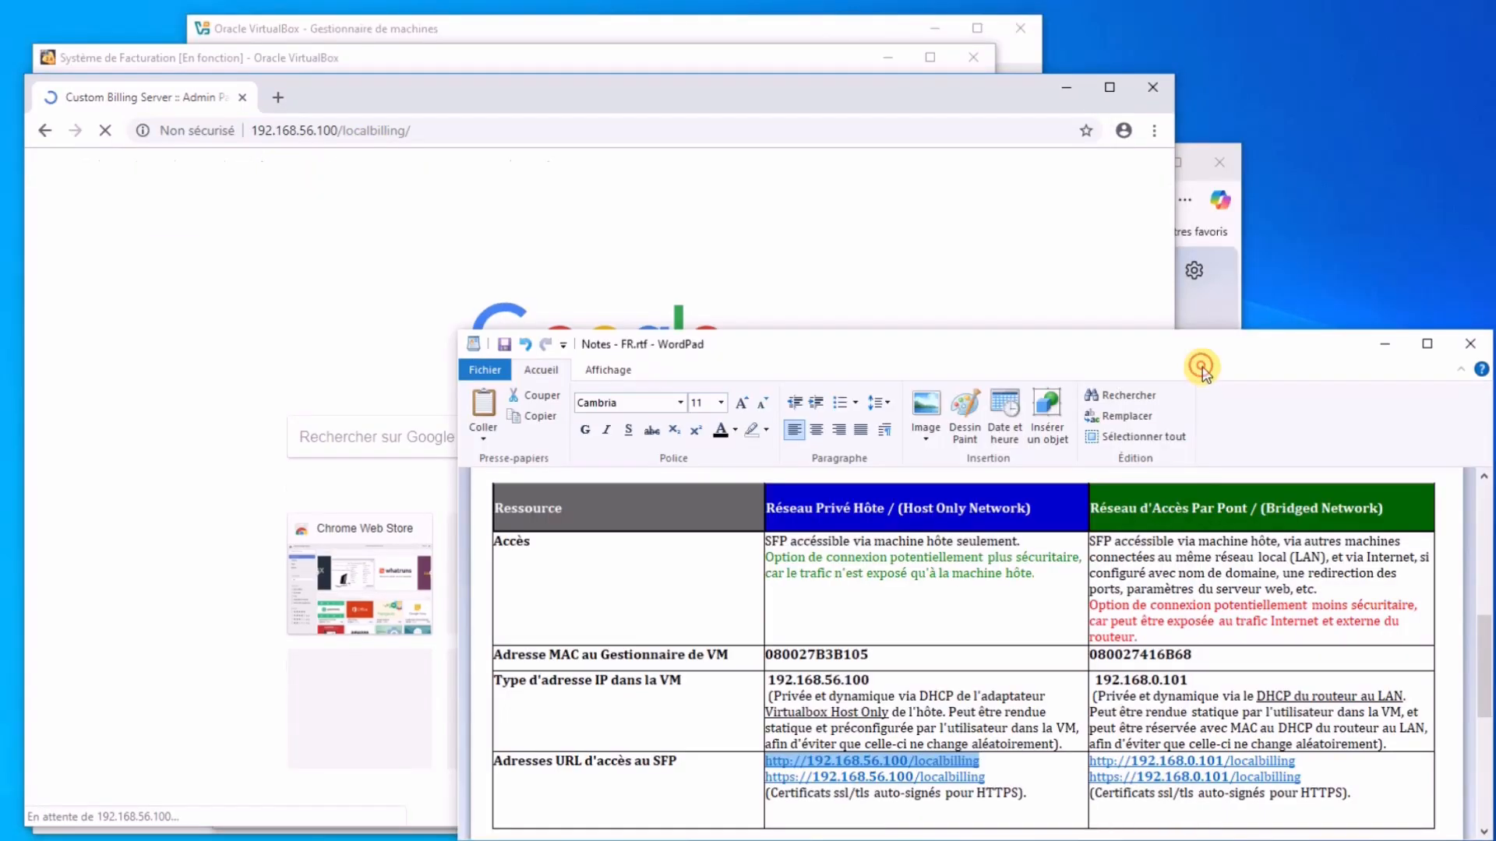
click(999, 776)
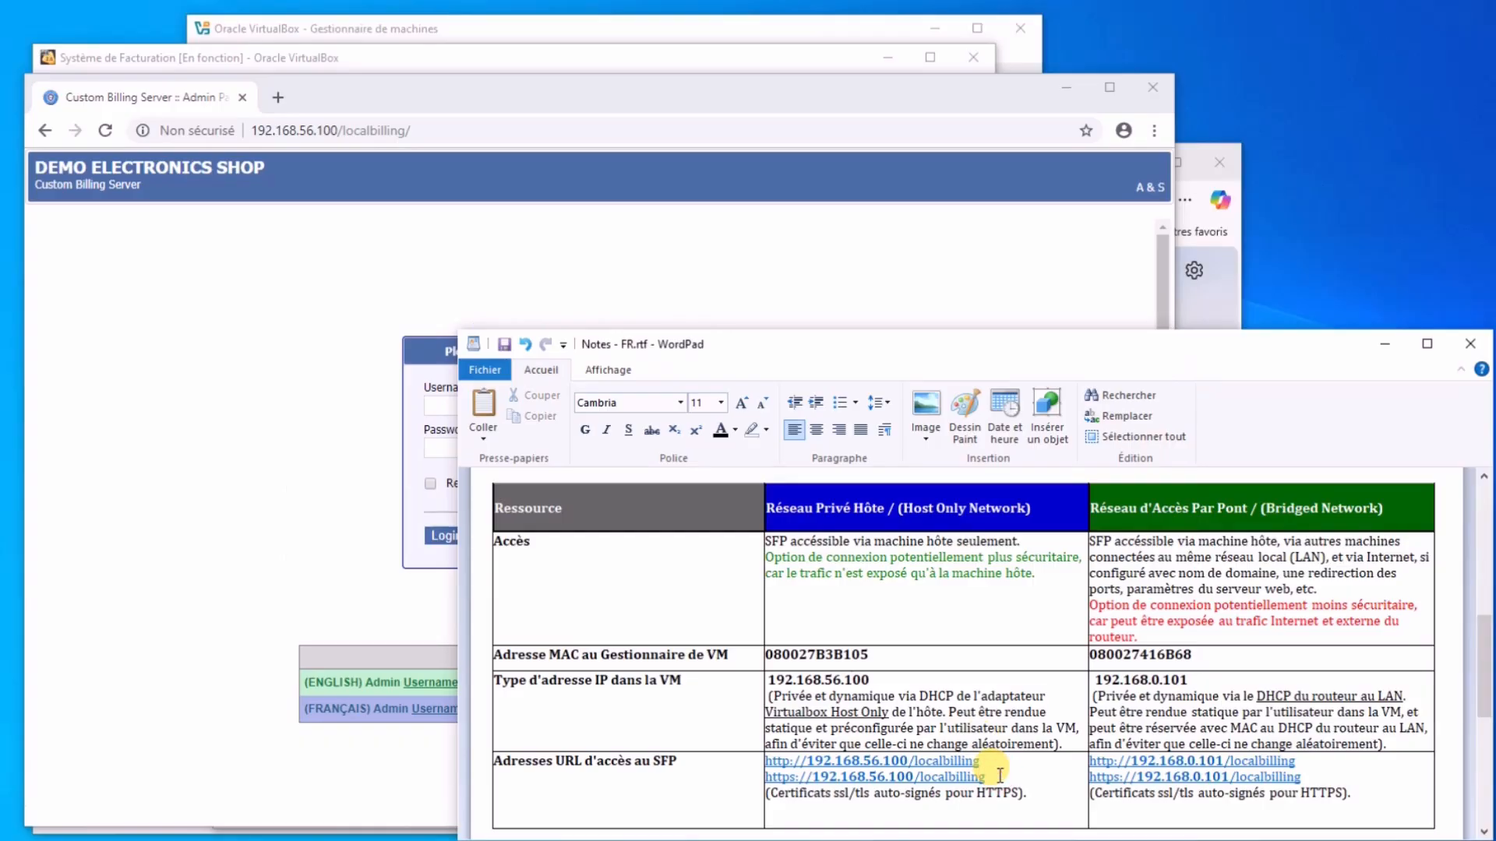
key(shift+Home)
key(ctrl+c)
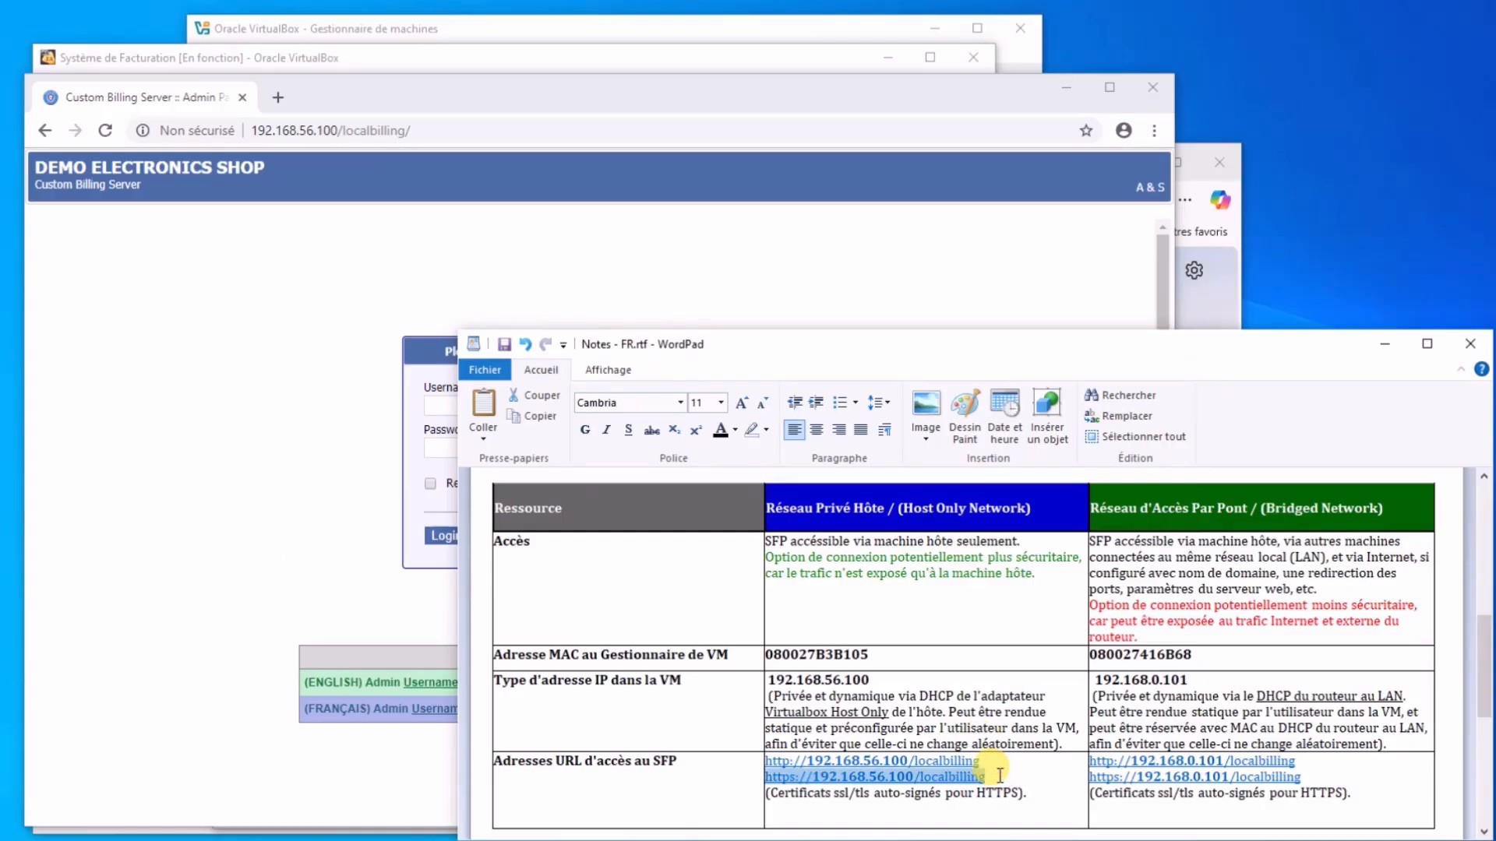
click(274, 652)
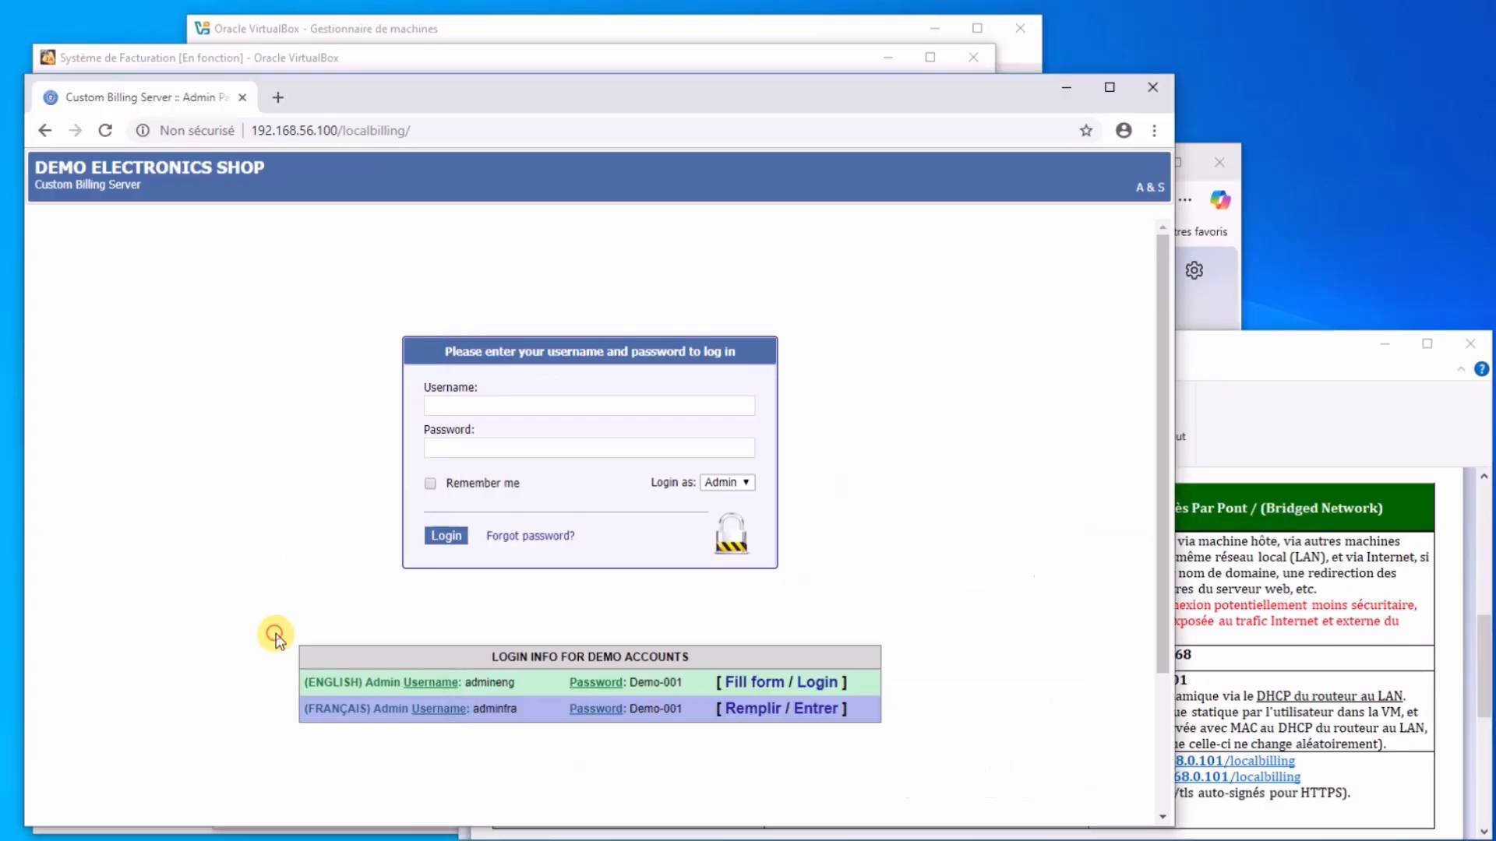
click(821, 711)
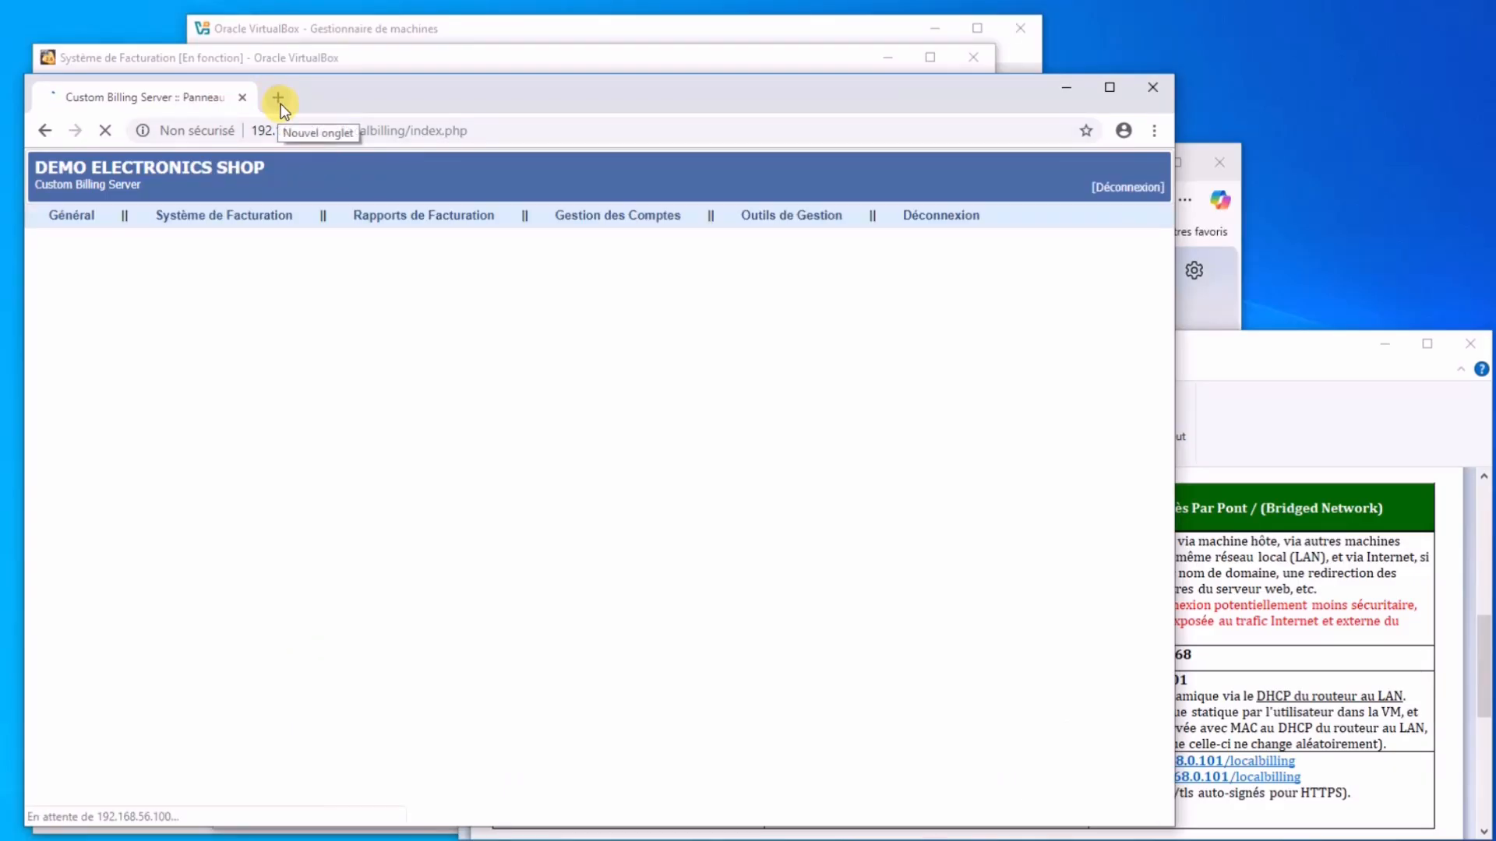
click(279, 102)
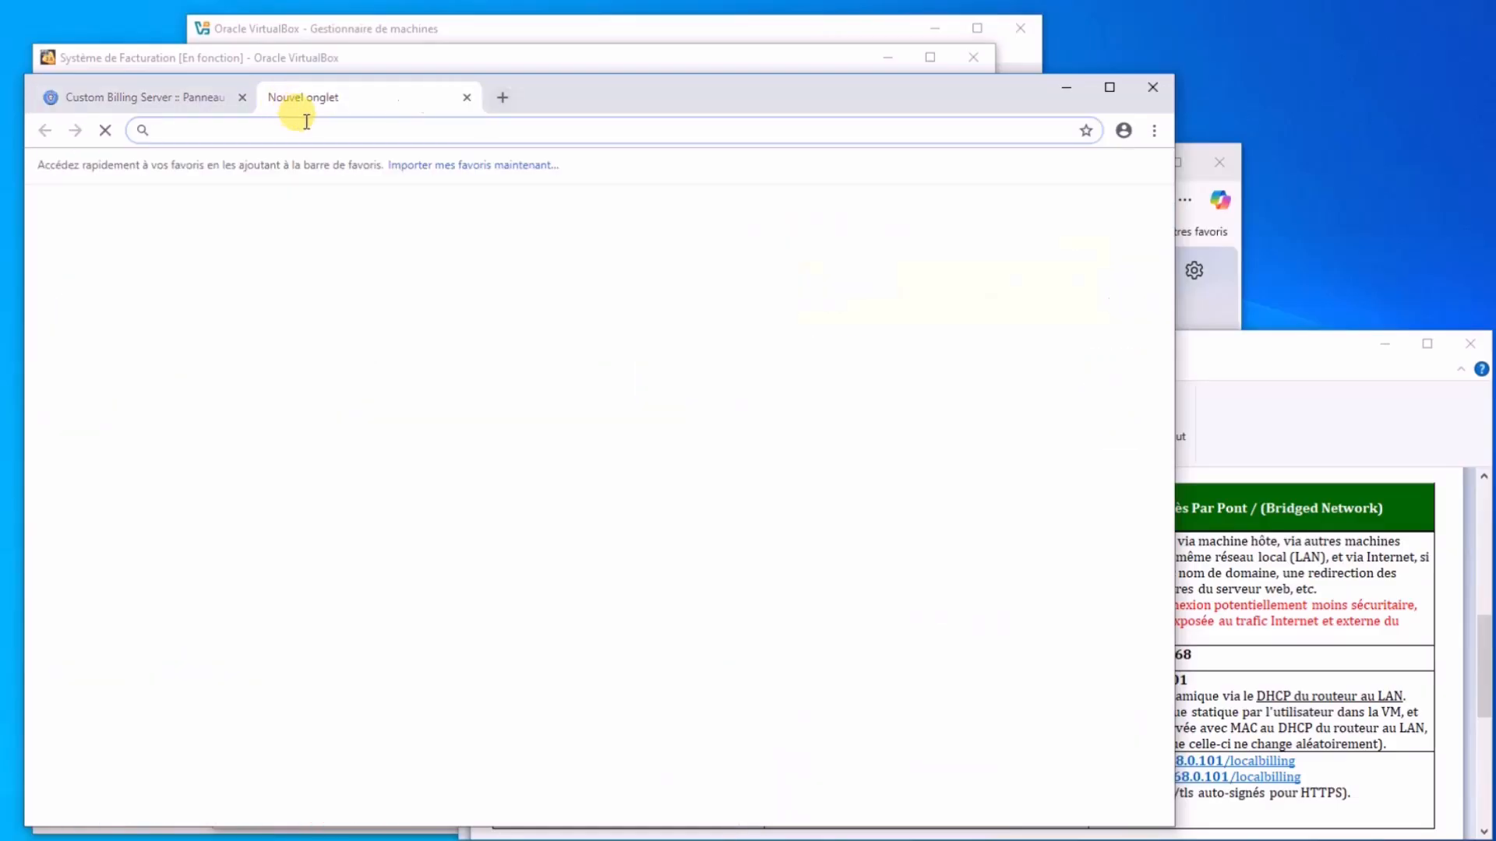
key(ctrl+v)
click(301, 160)
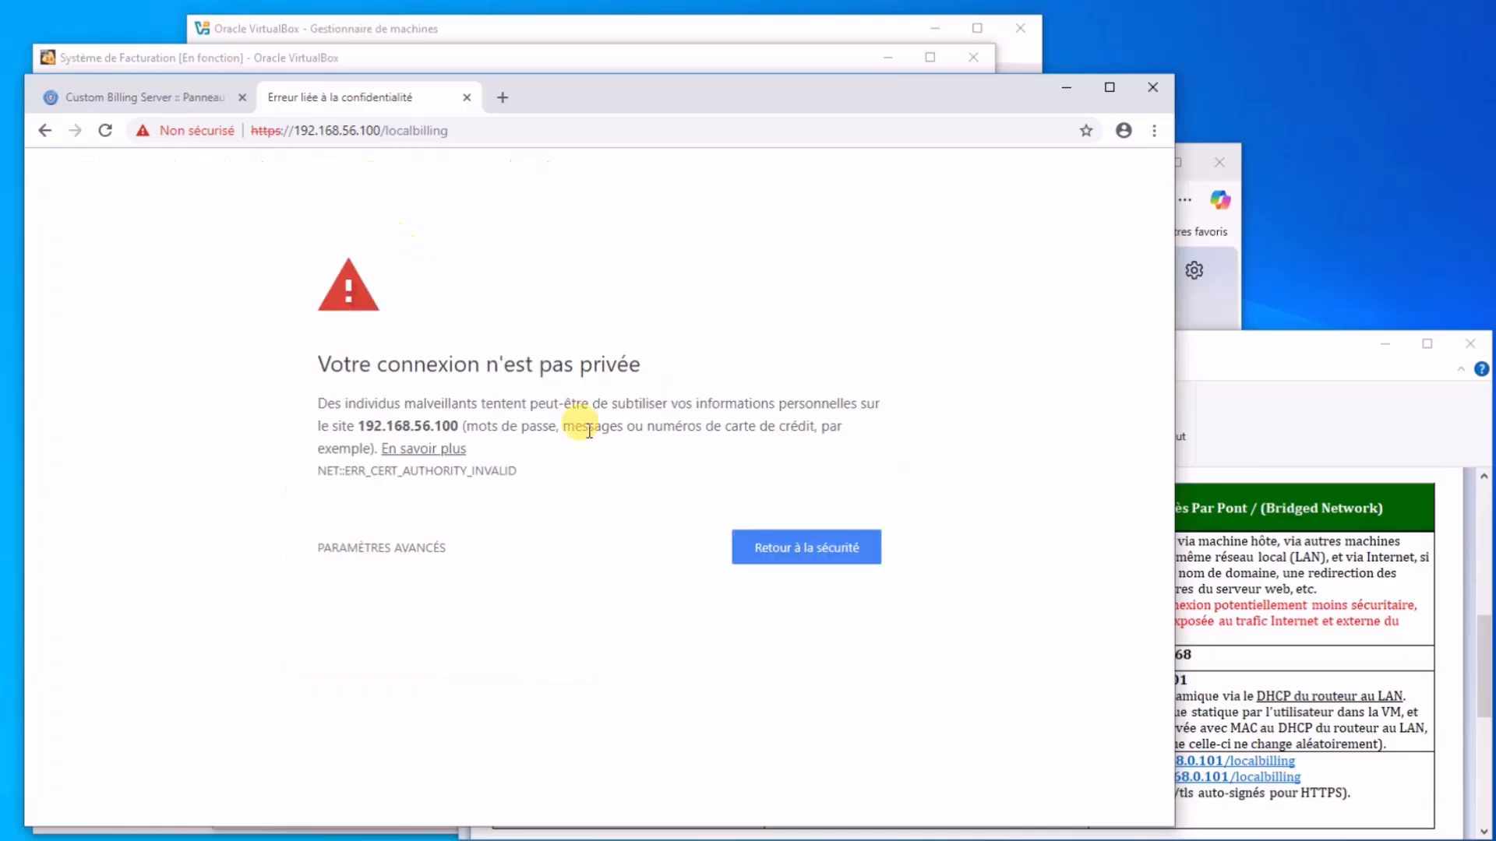
click(366, 549)
click(487, 714)
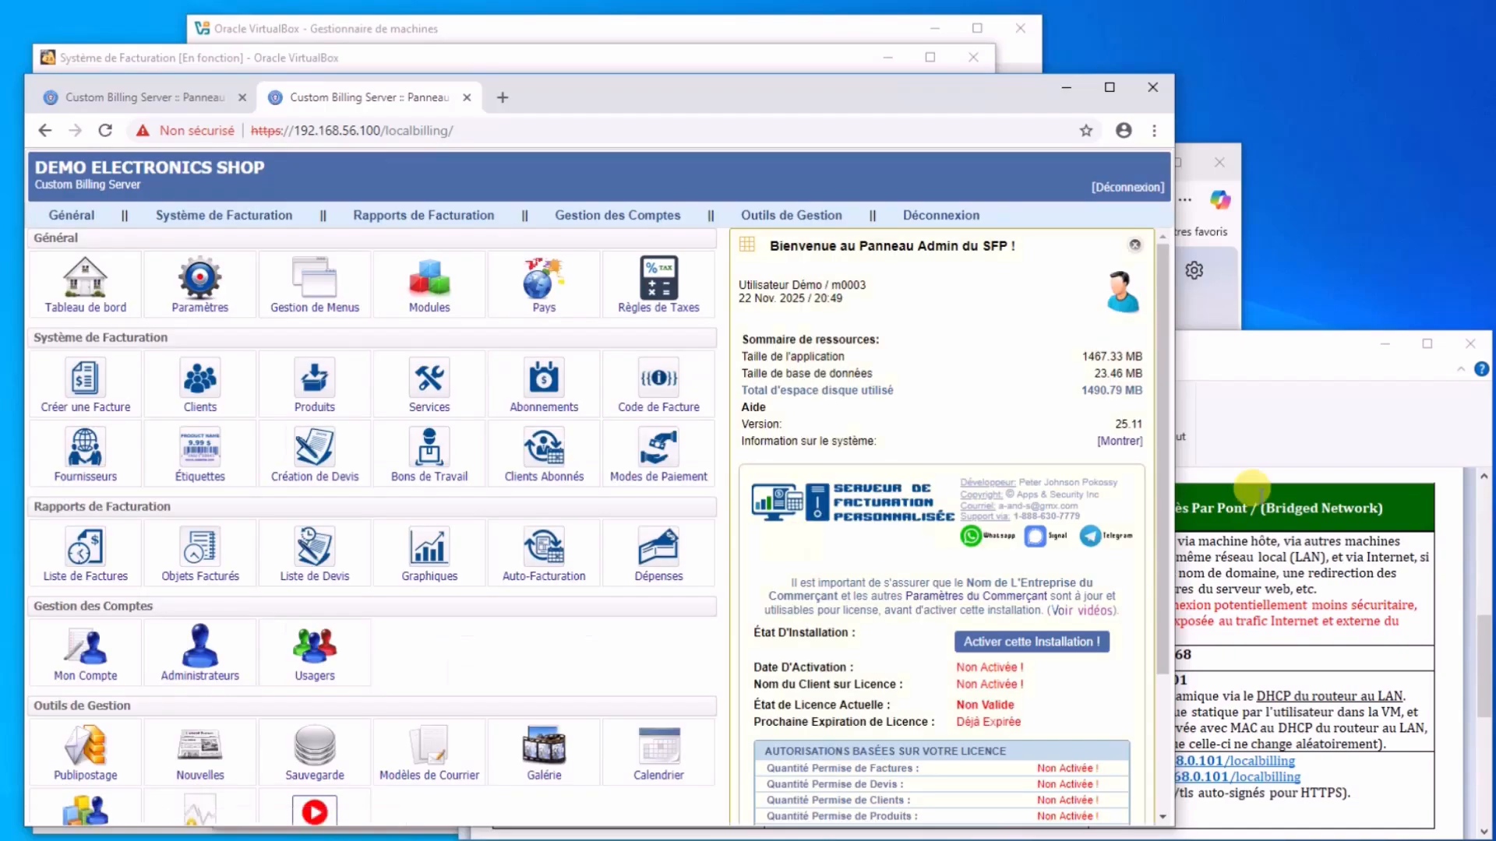
click(172, 96)
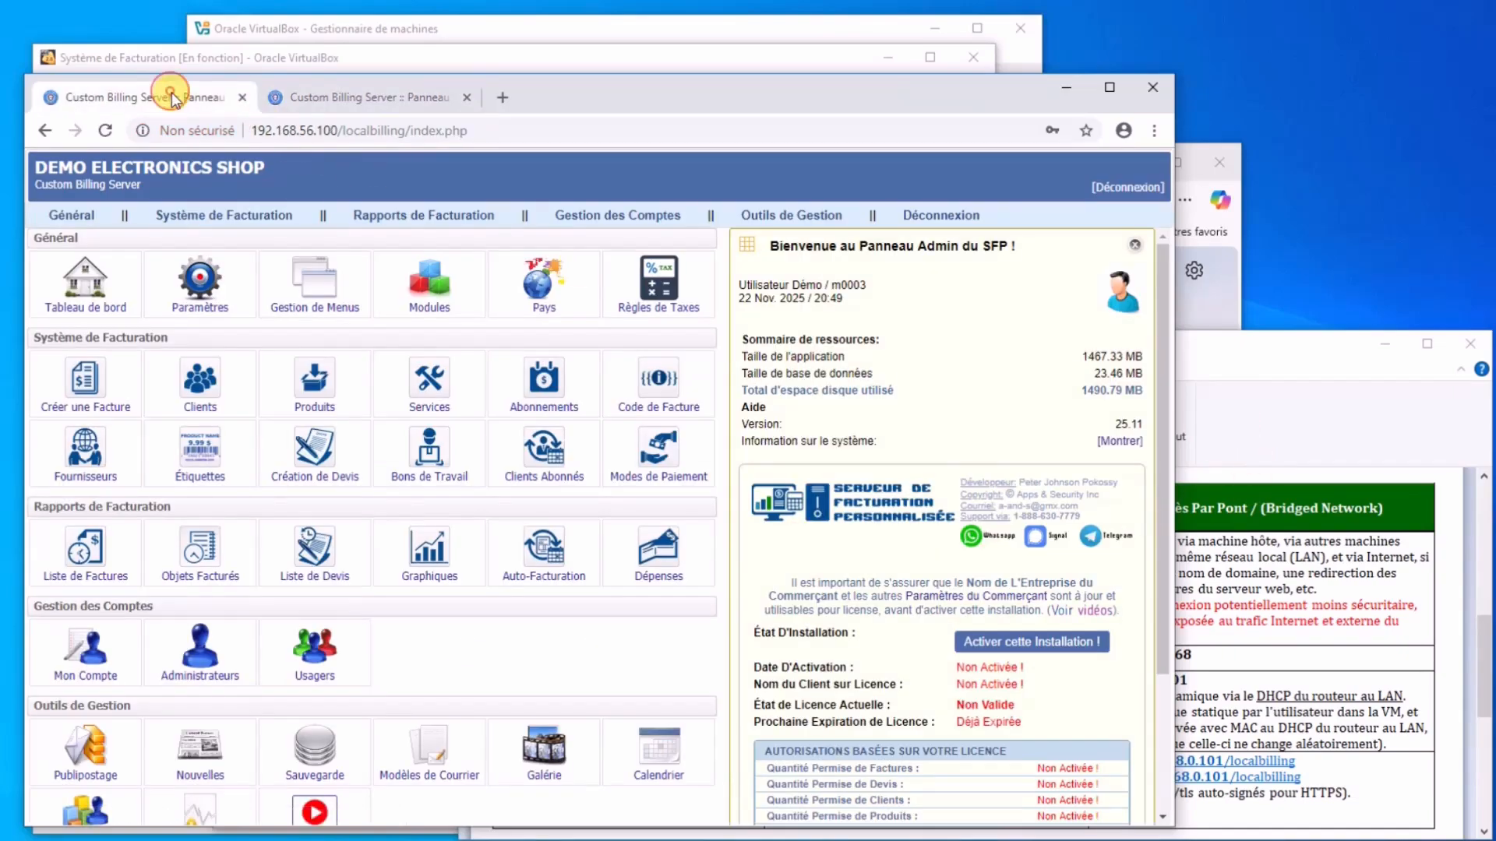
click(1282, 396)
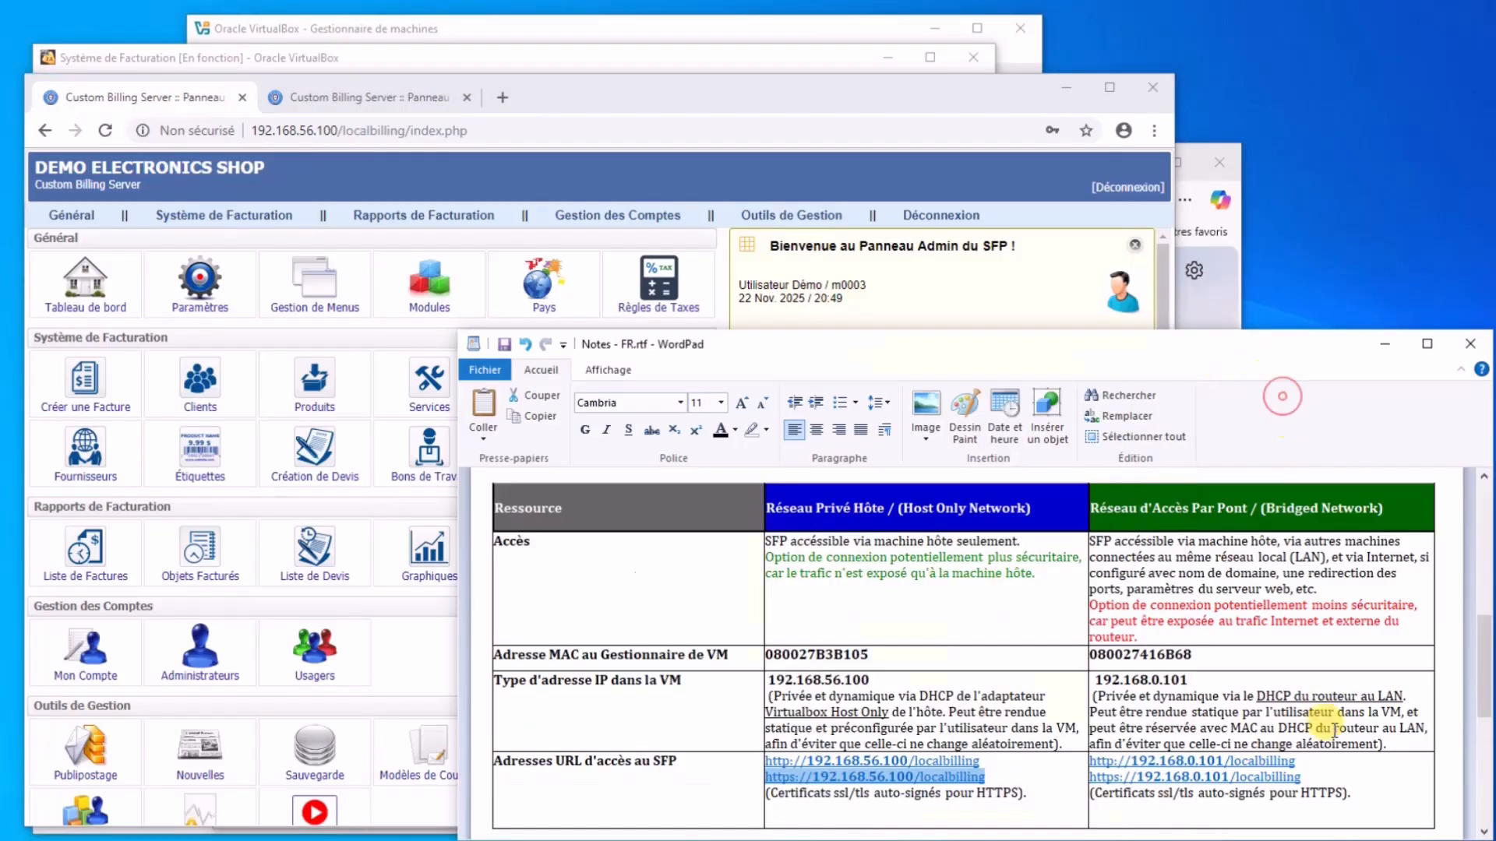
click(1306, 760)
key(shift+Home)
key(ctrl+c)
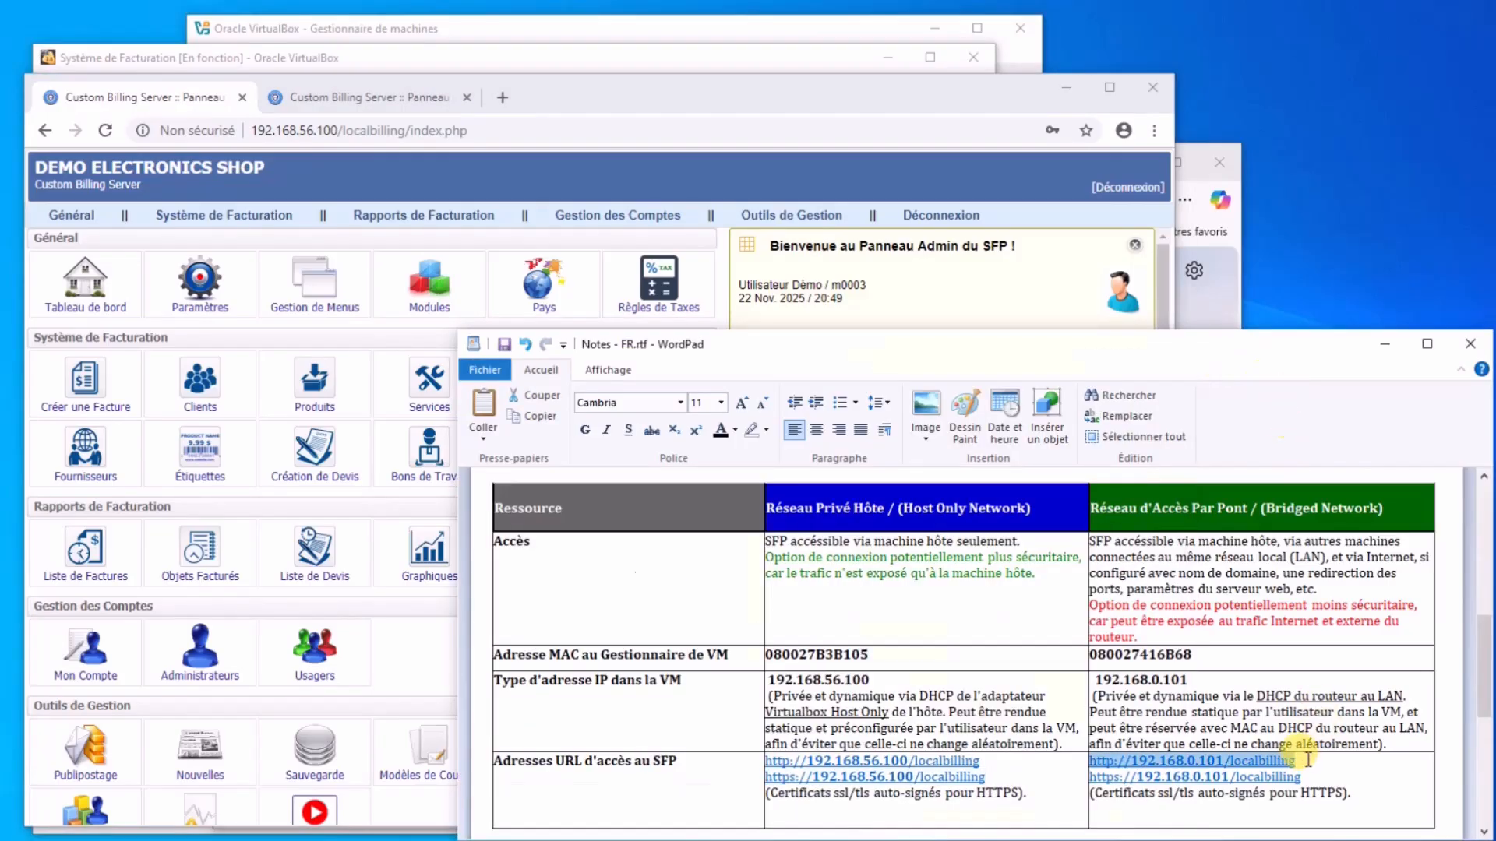
click(1246, 242)
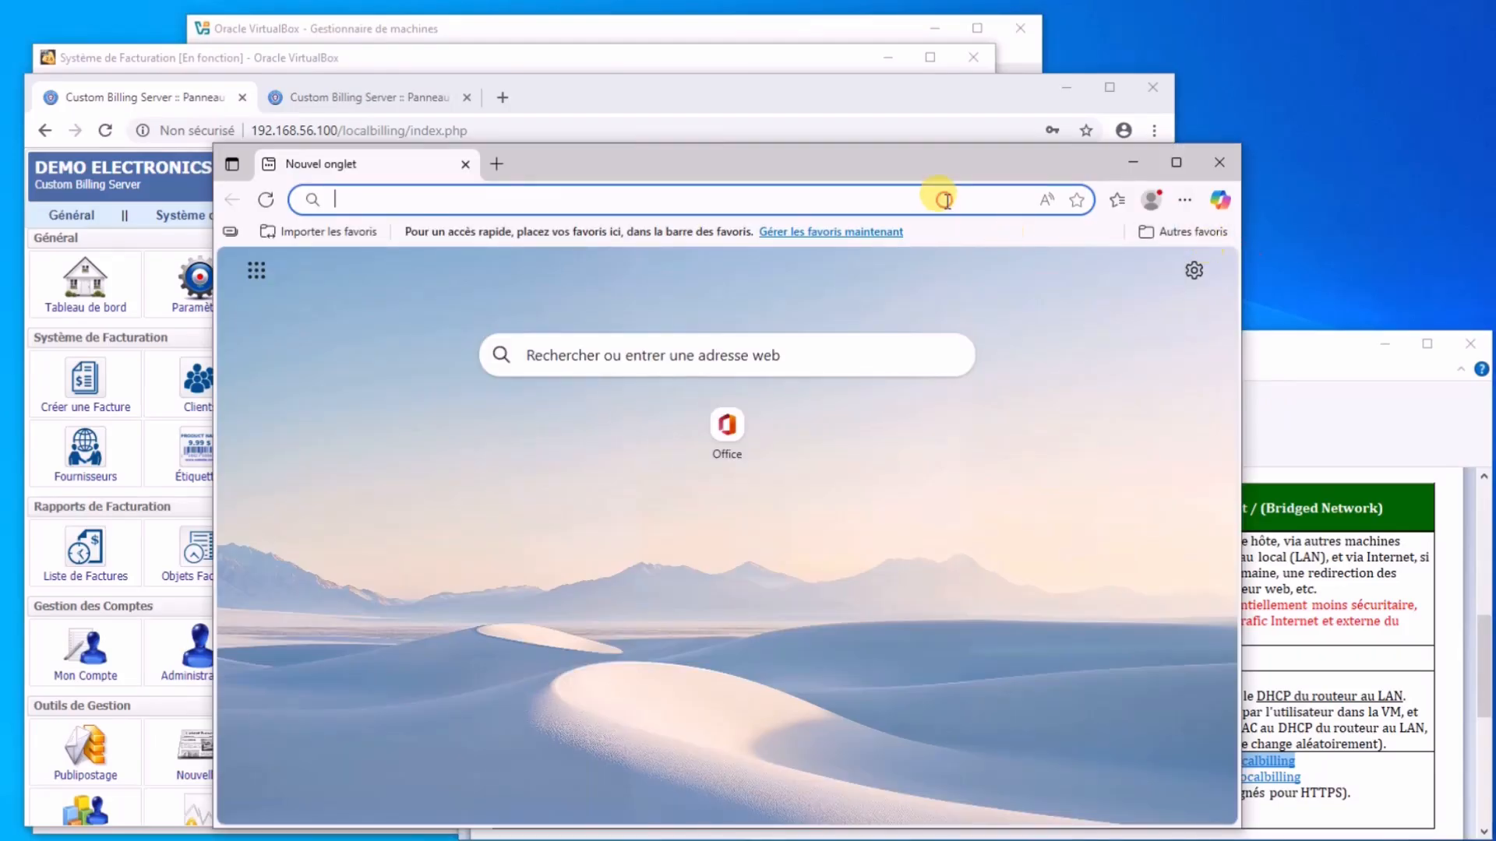
key(ctrl+v)
key(Return)
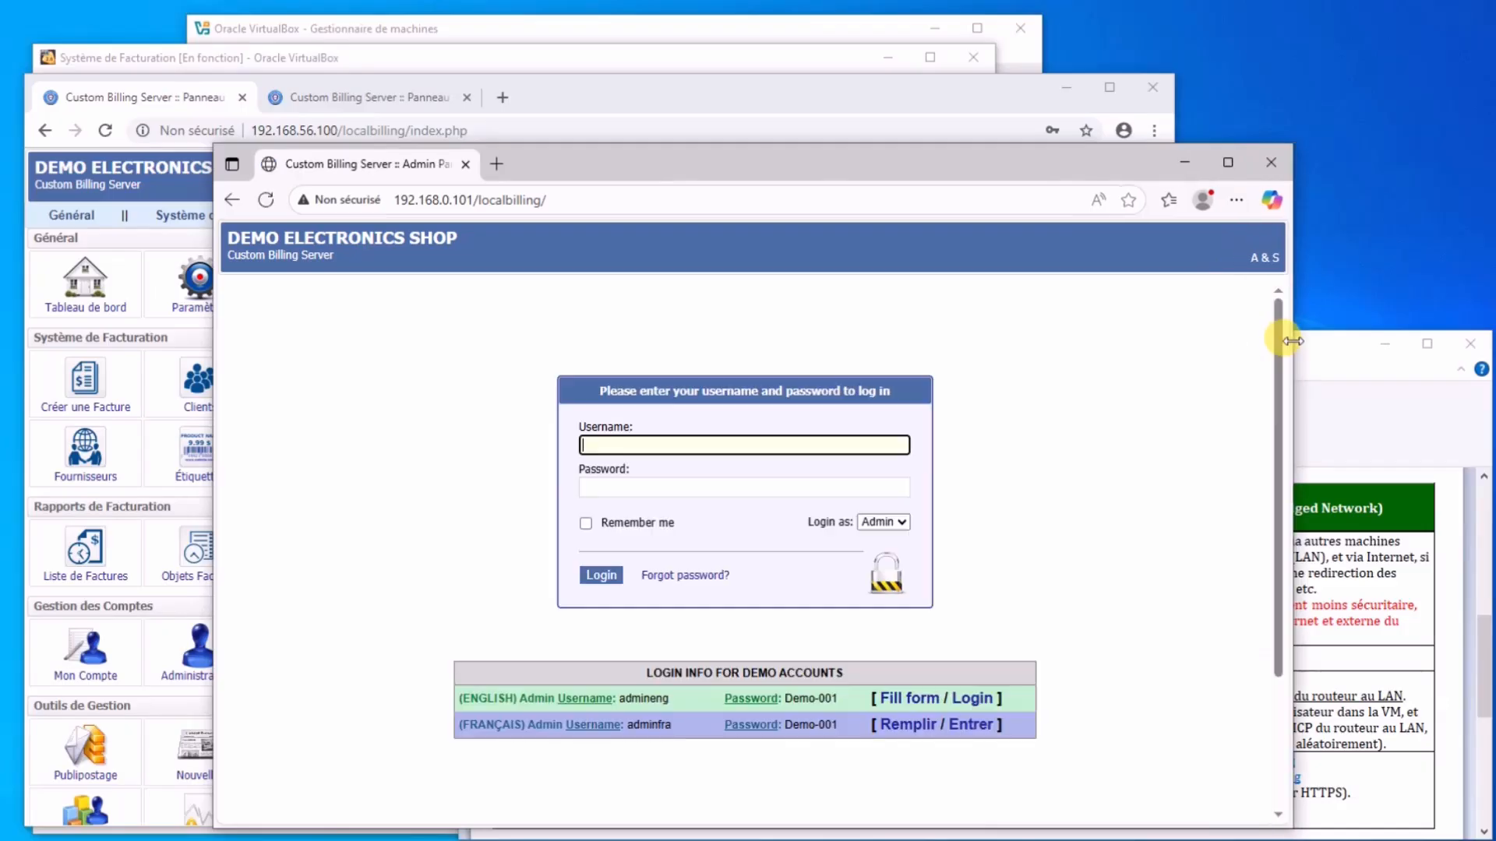
click(986, 727)
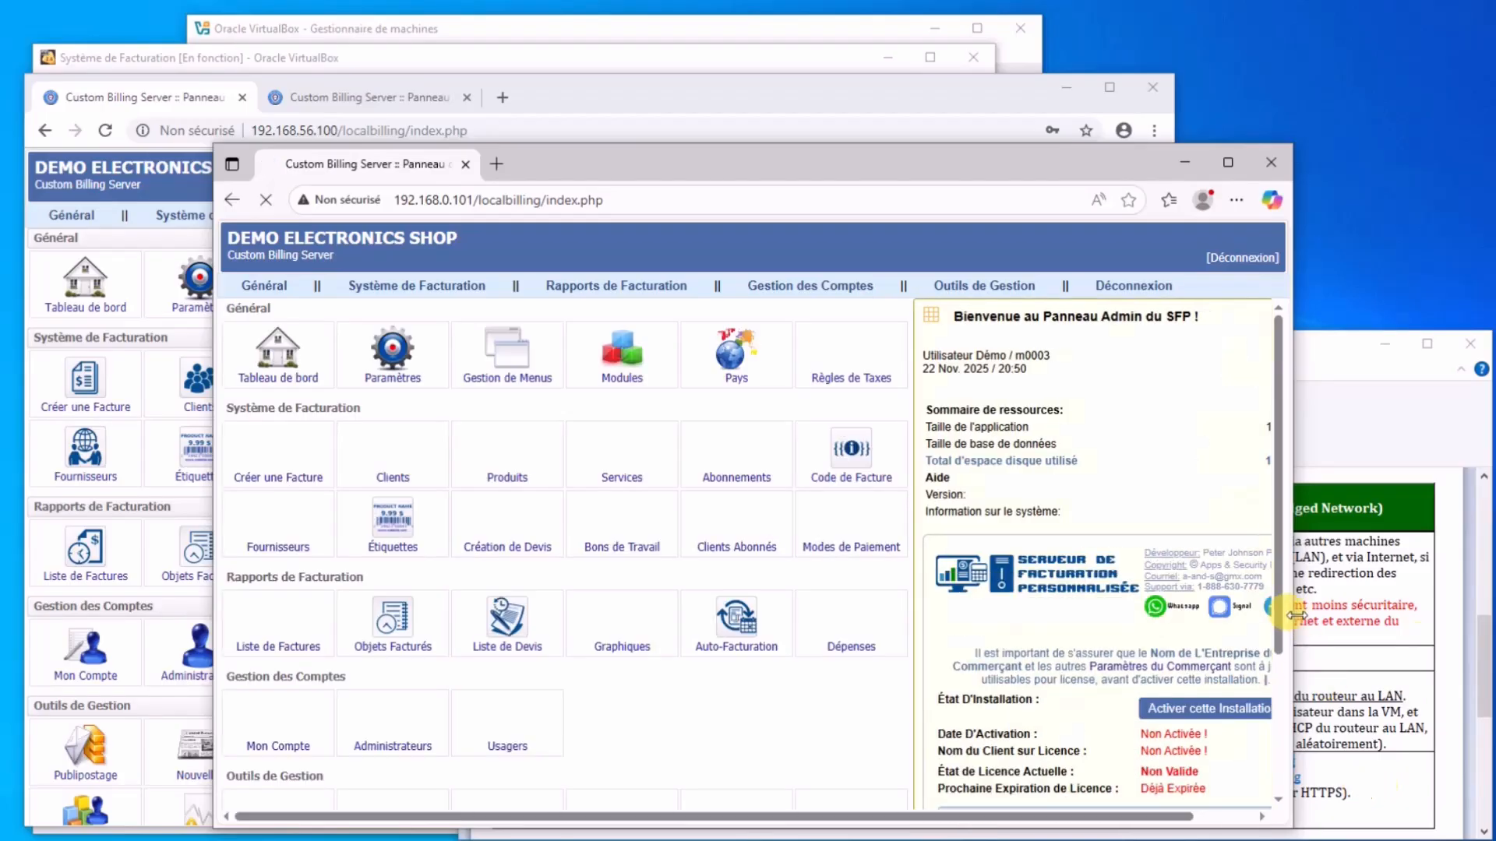
drag(1293, 627, 1362, 616)
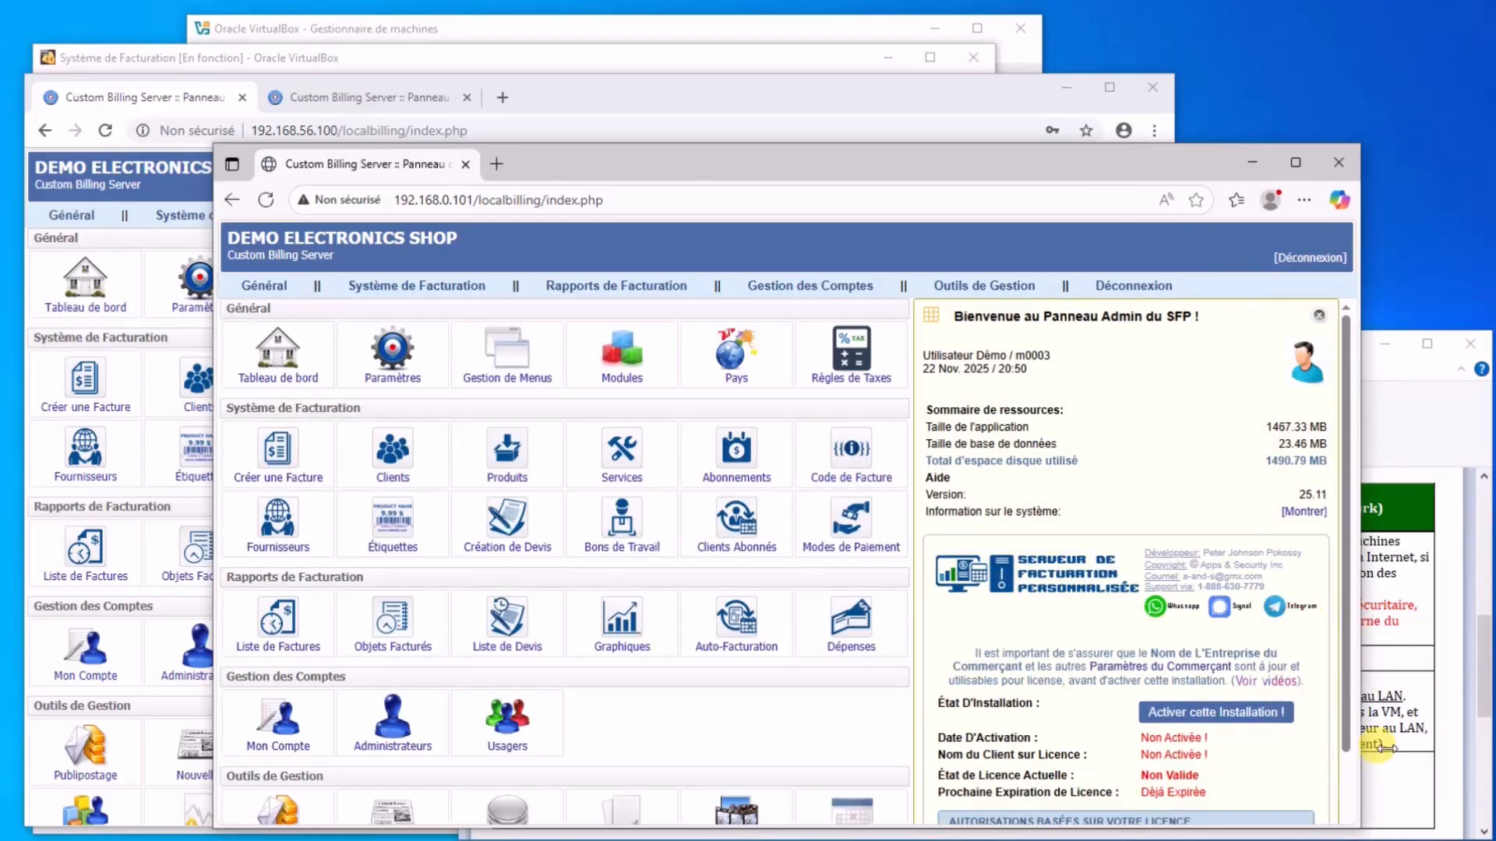
click(1397, 795)
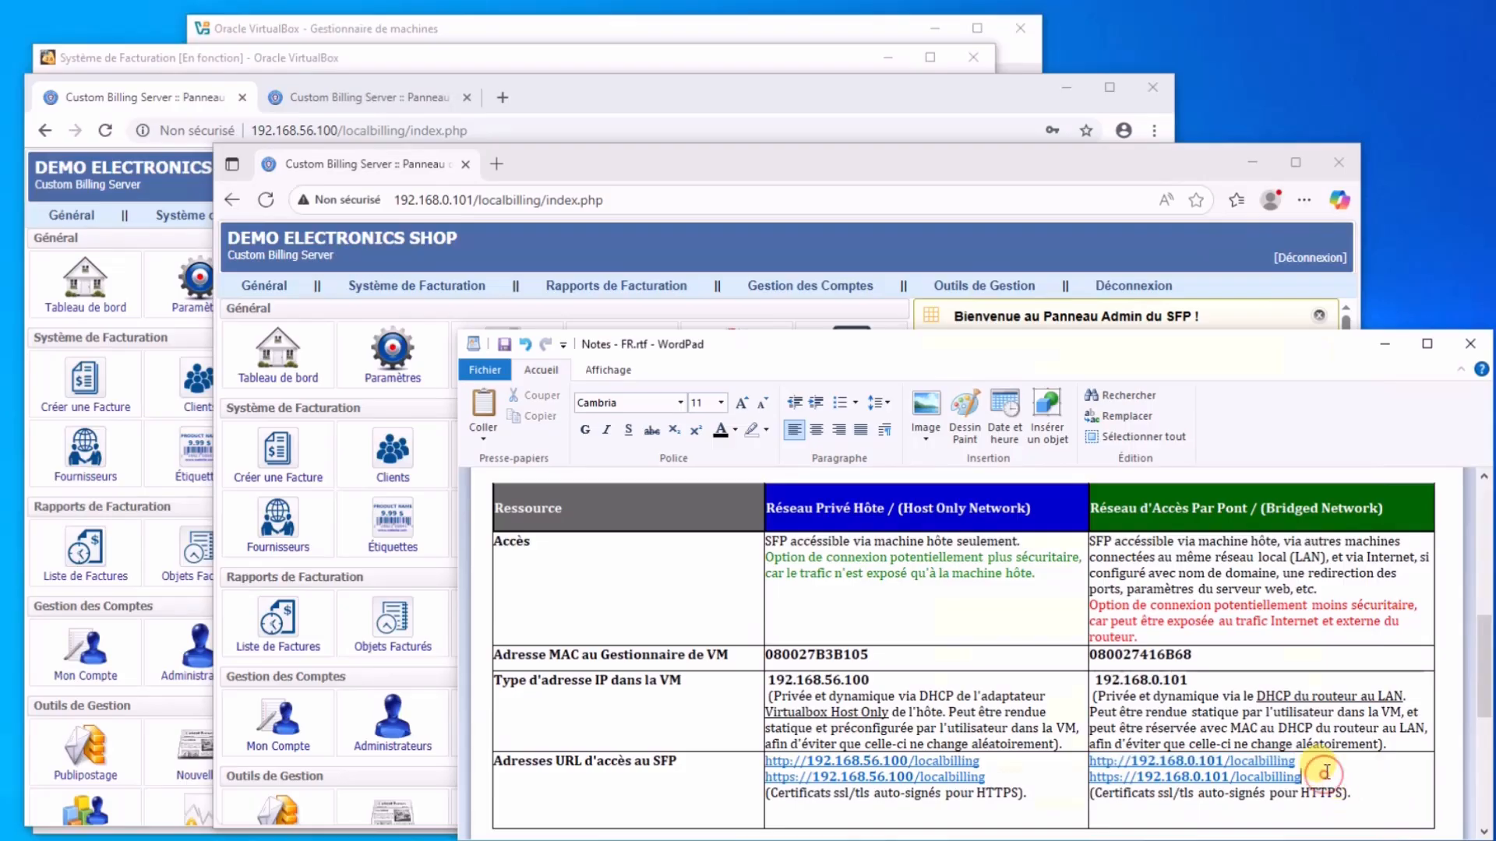
triple_click(1323, 769)
key(ctrl+c)
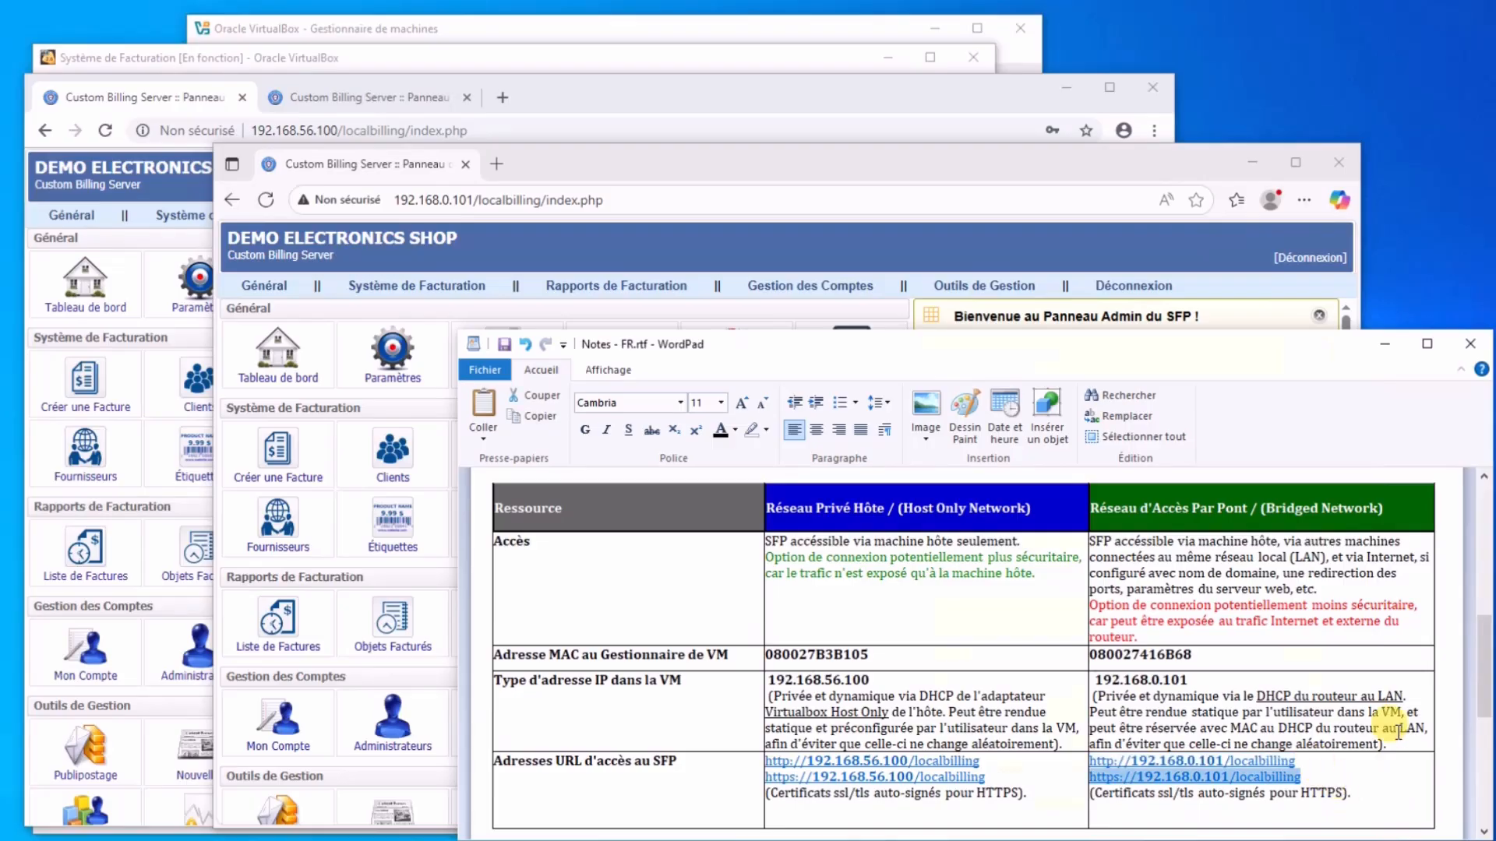
click(496, 164)
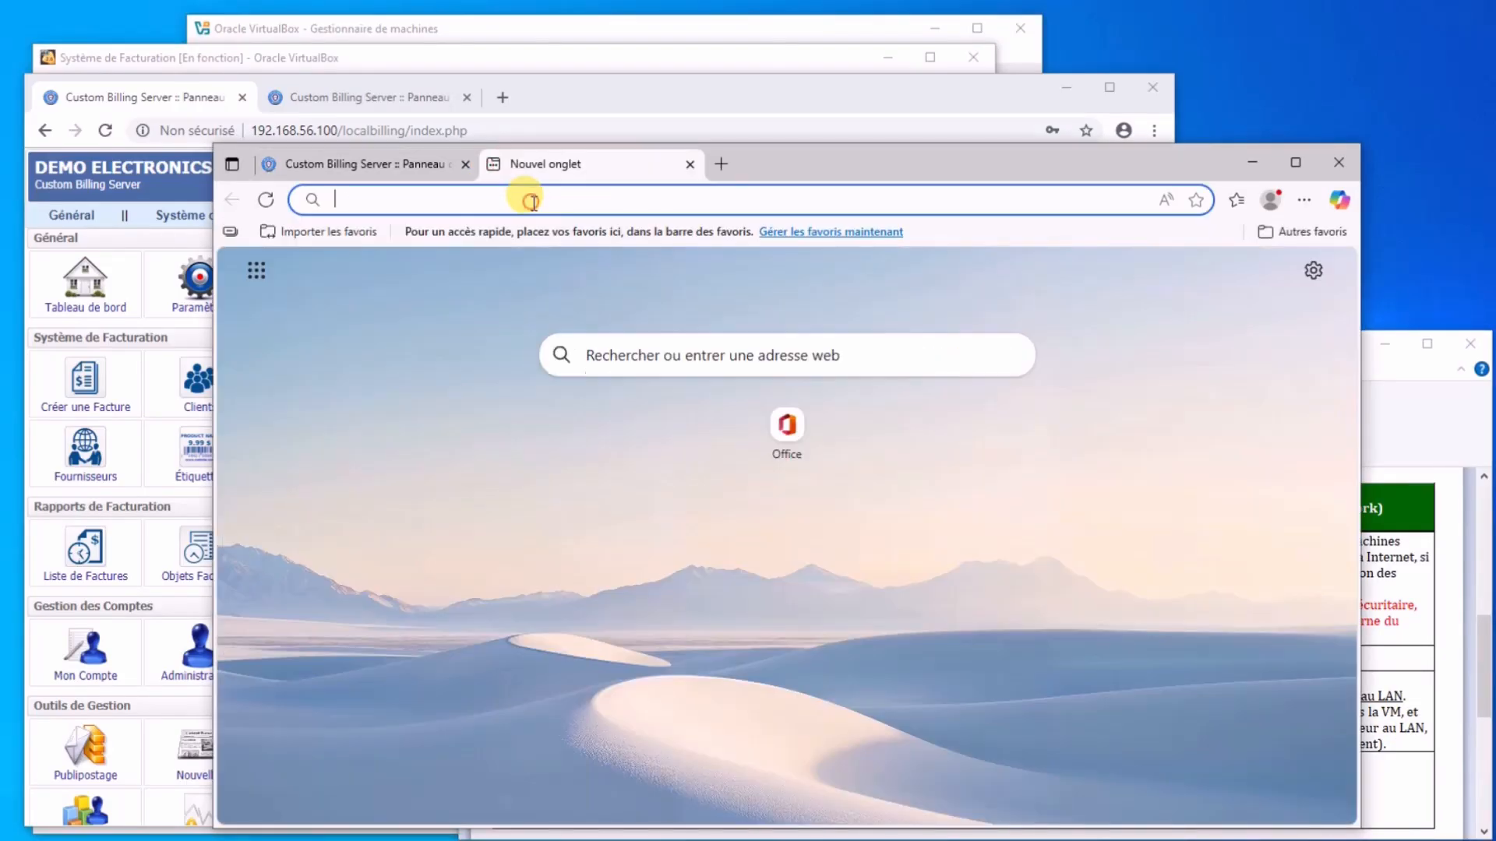
key(ctrl+v)
key(Return)
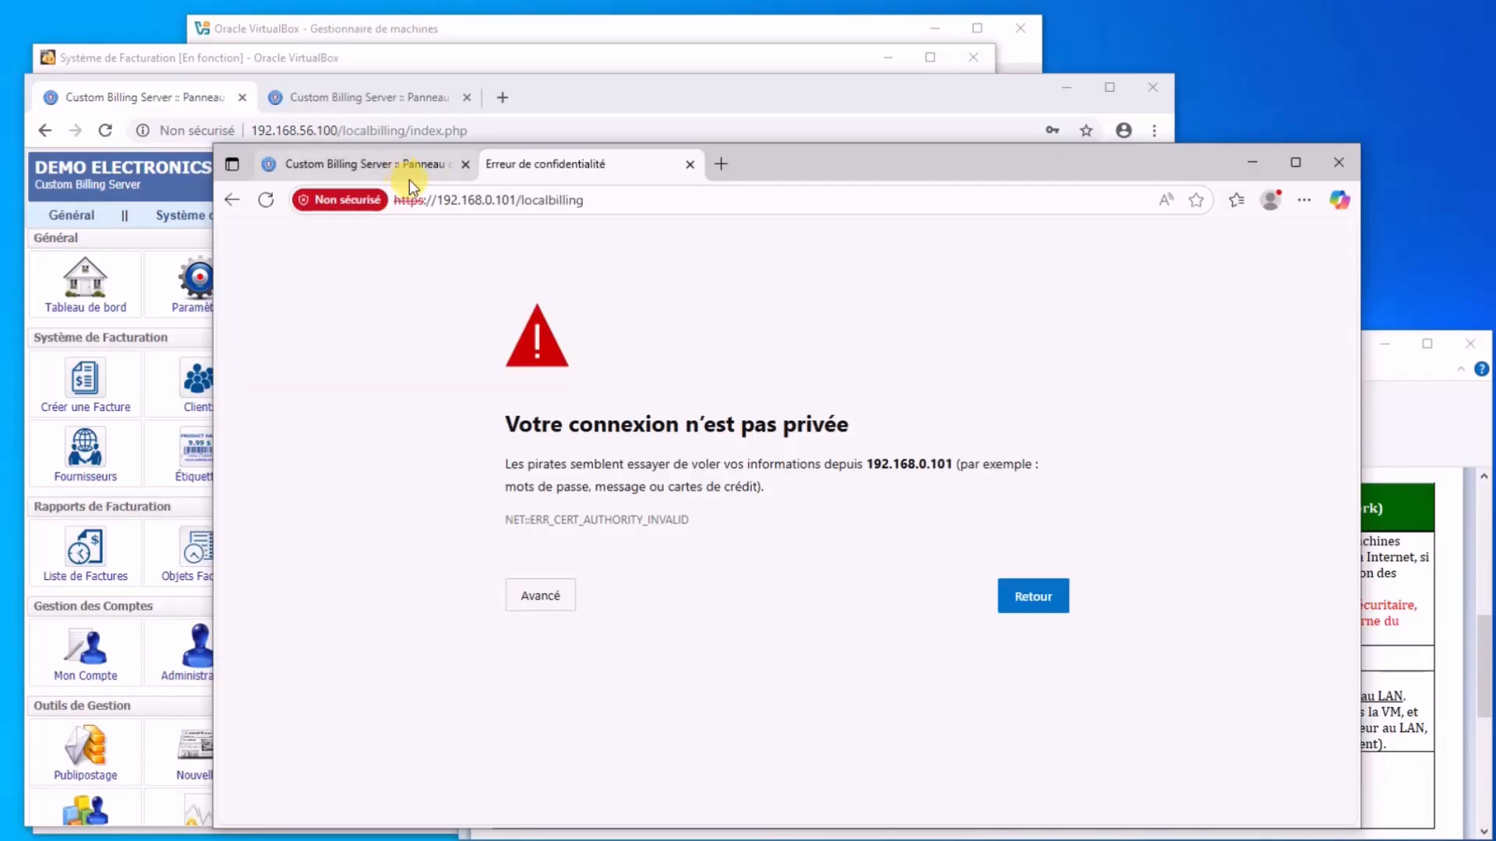
click(536, 597)
click(640, 746)
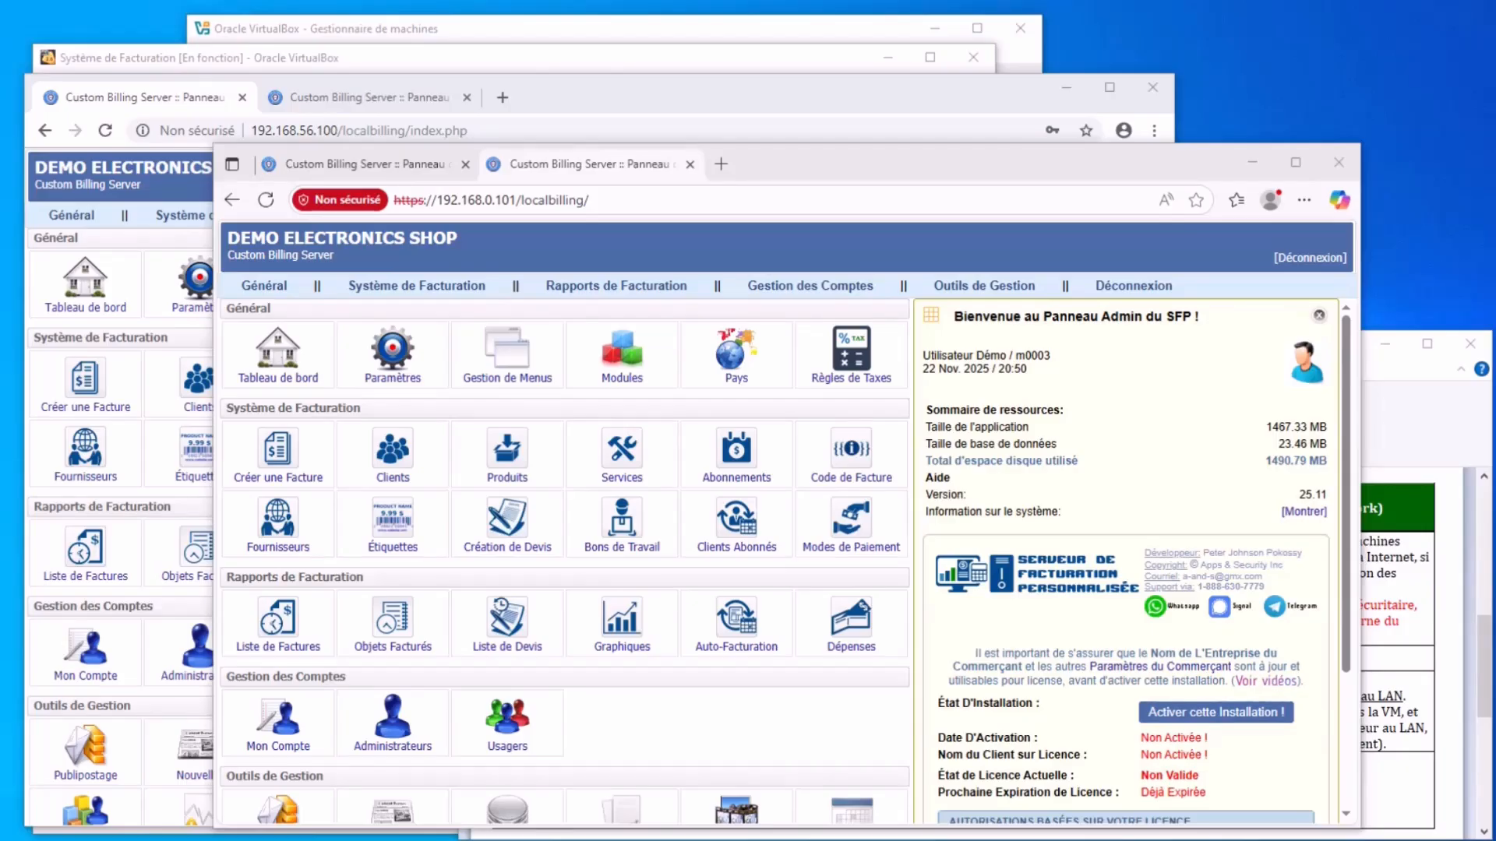
View the Vidéos de Support page from the Chrome billing dashboard and return to the dashboard.
click(158, 113)
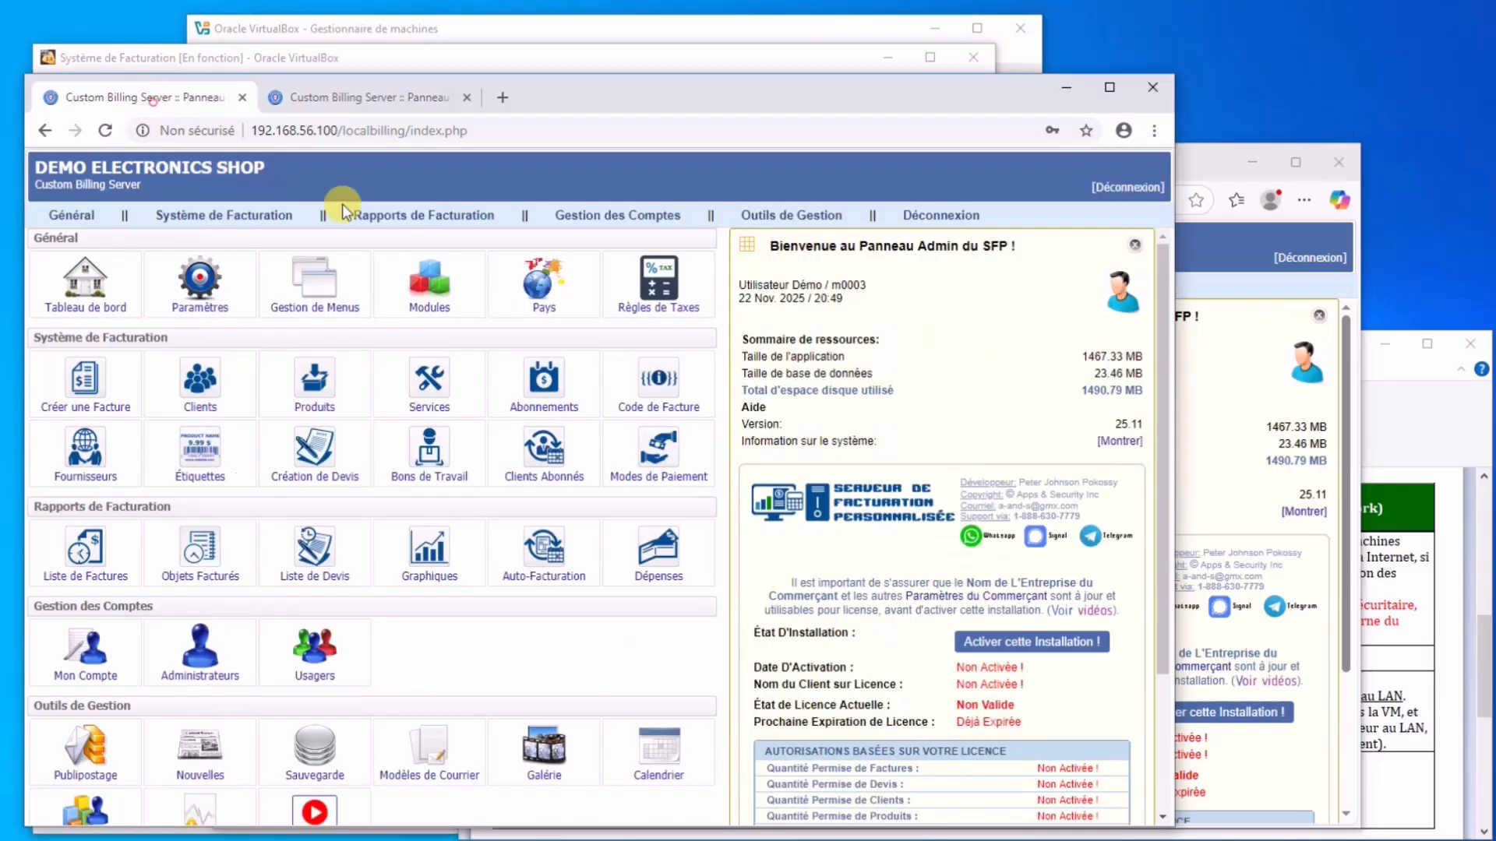
click(1081, 615)
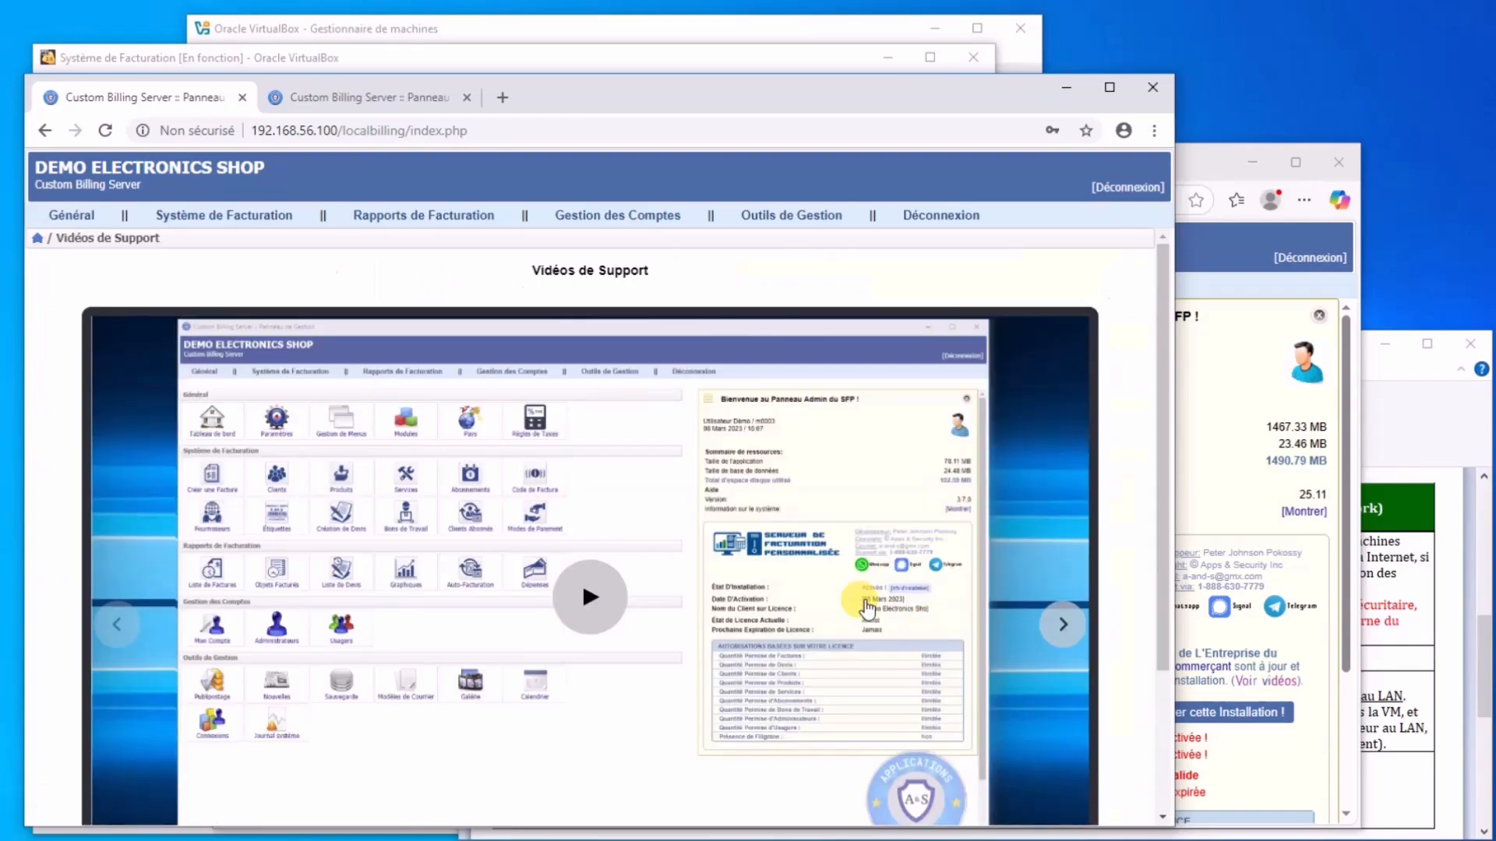
click(37, 239)
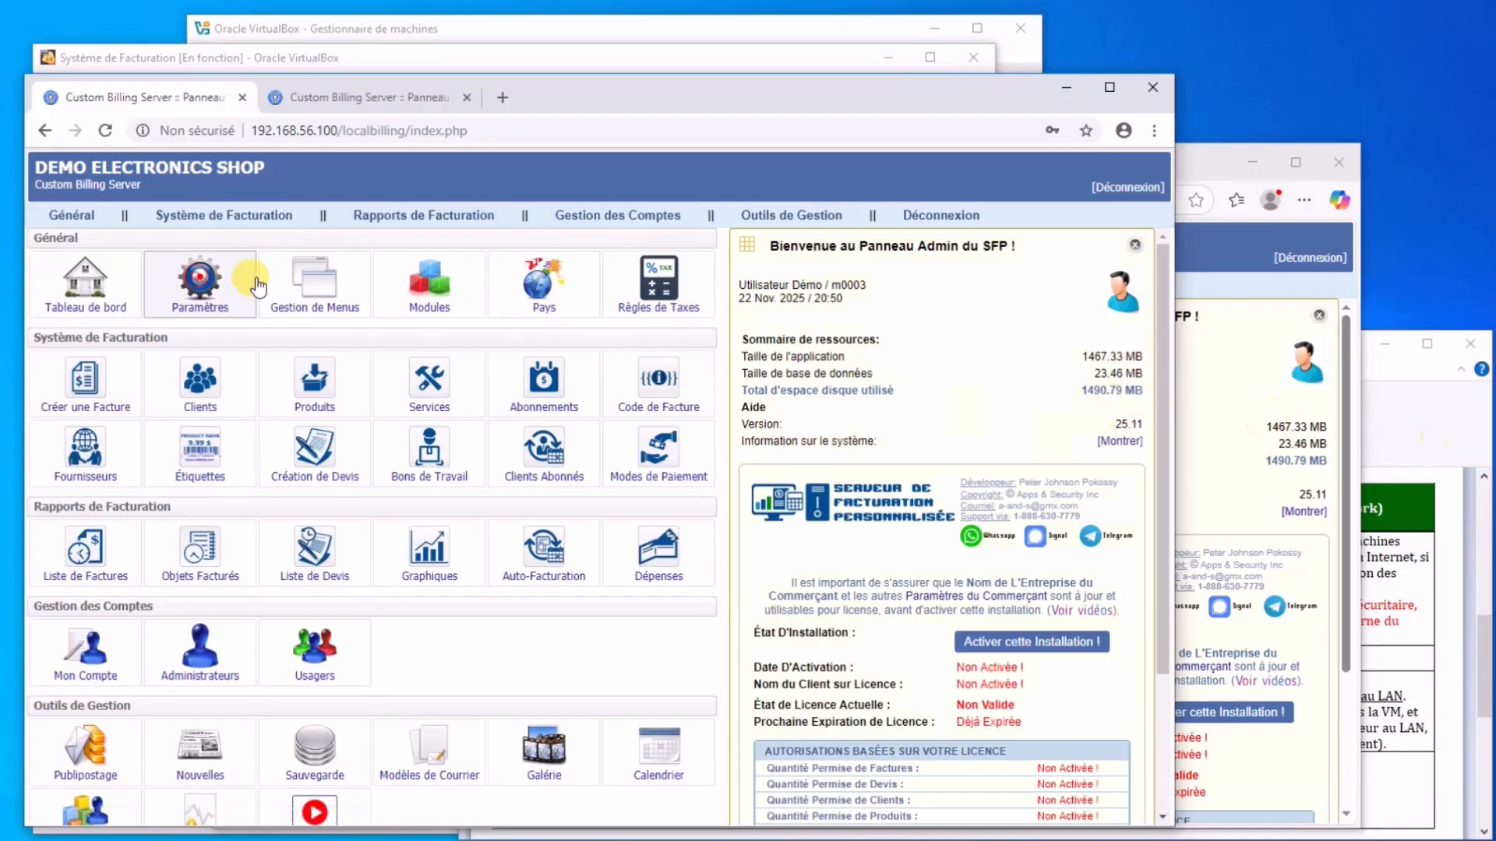
Set the merchant's company name to "Mon Nom D'Entreprise" in the application's general settings and save the update.
click(200, 281)
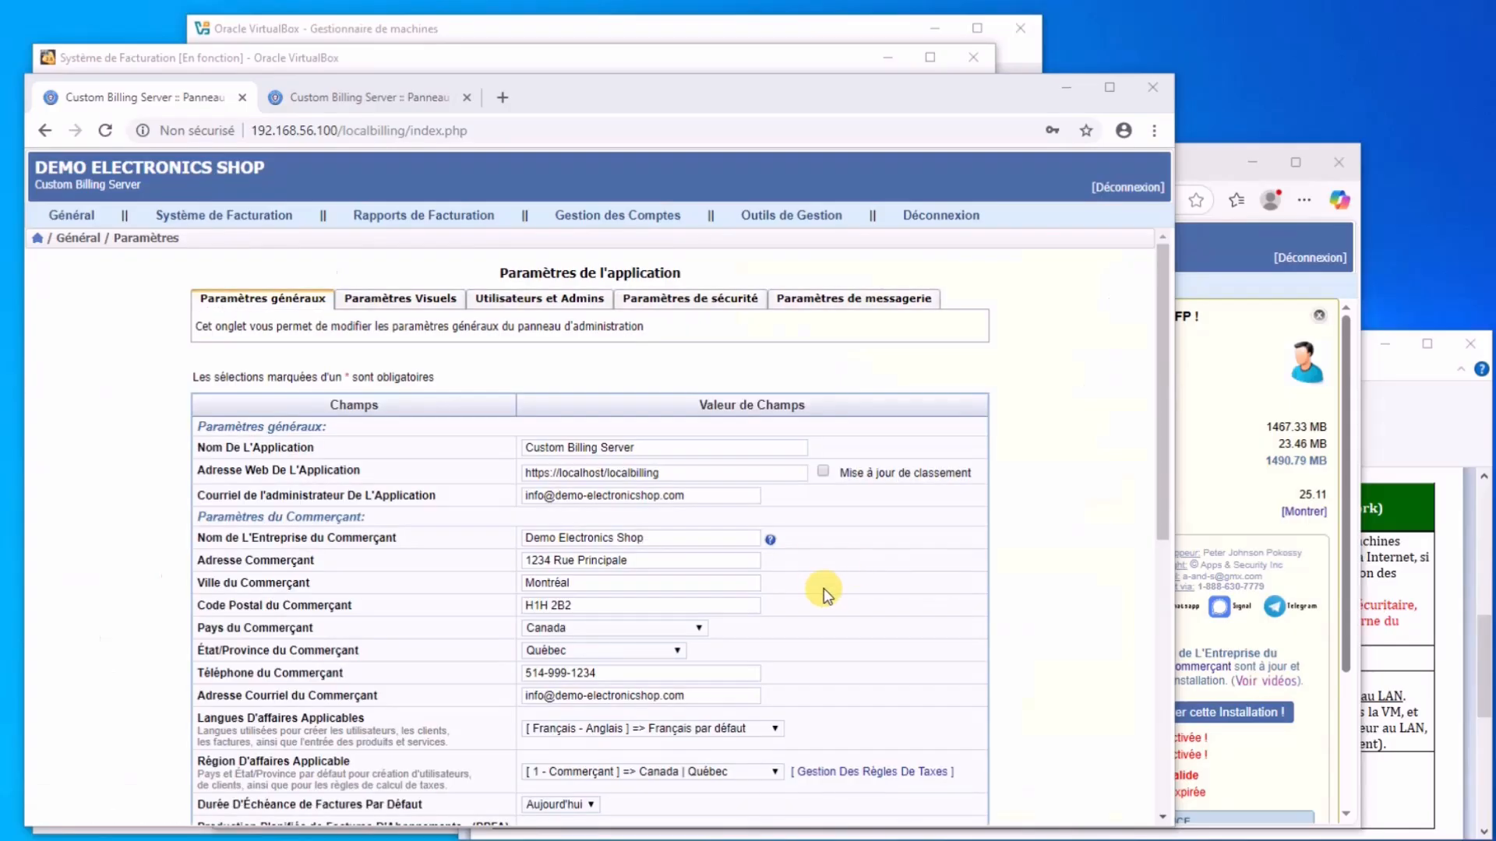
drag(654, 534, 508, 543)
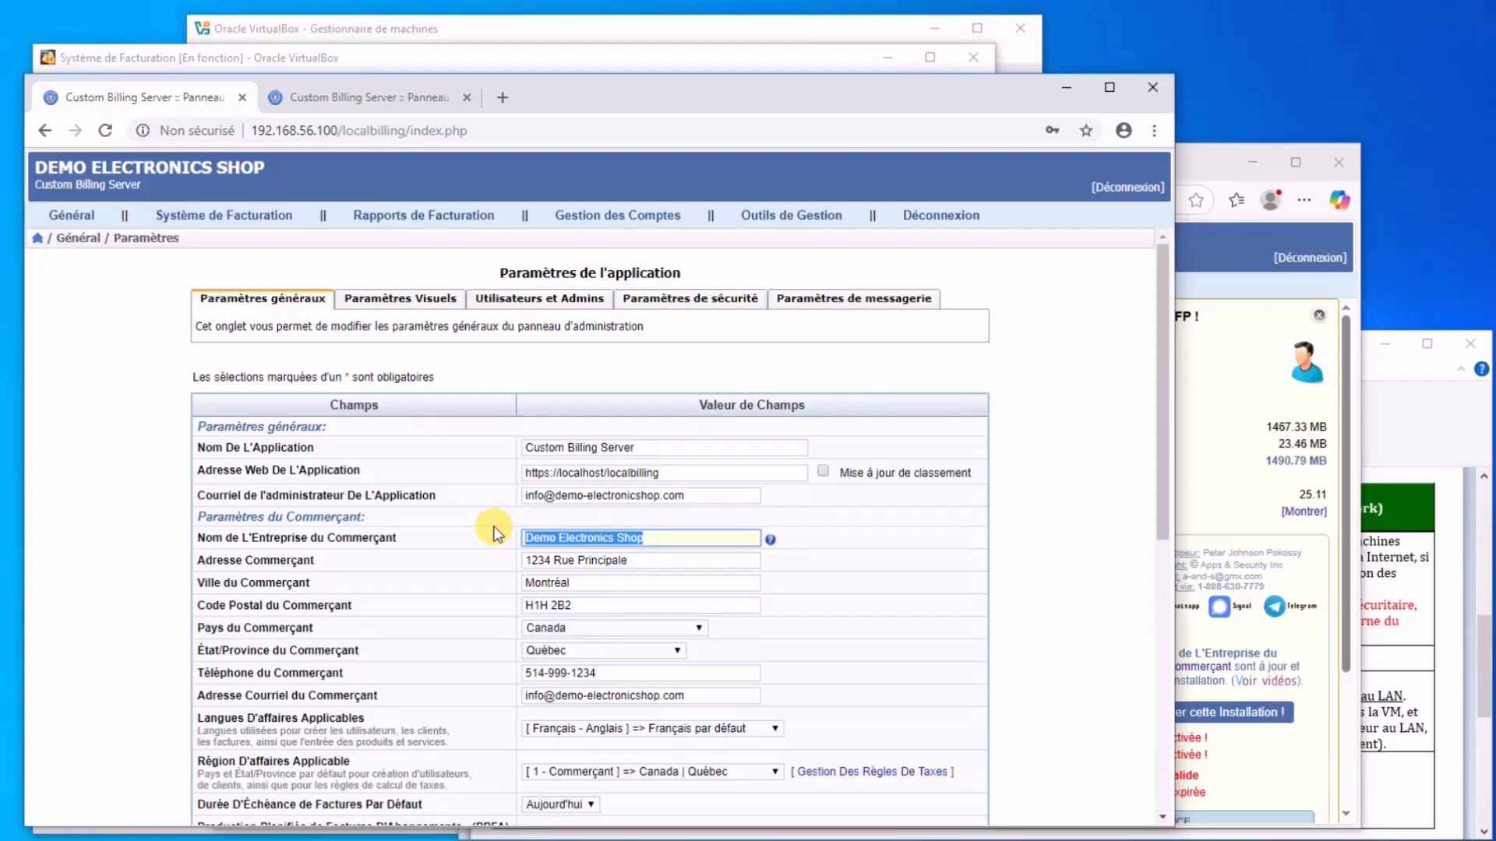
text(Mon Nom D'Entreprise)
scroll(902, 606, down, 5)
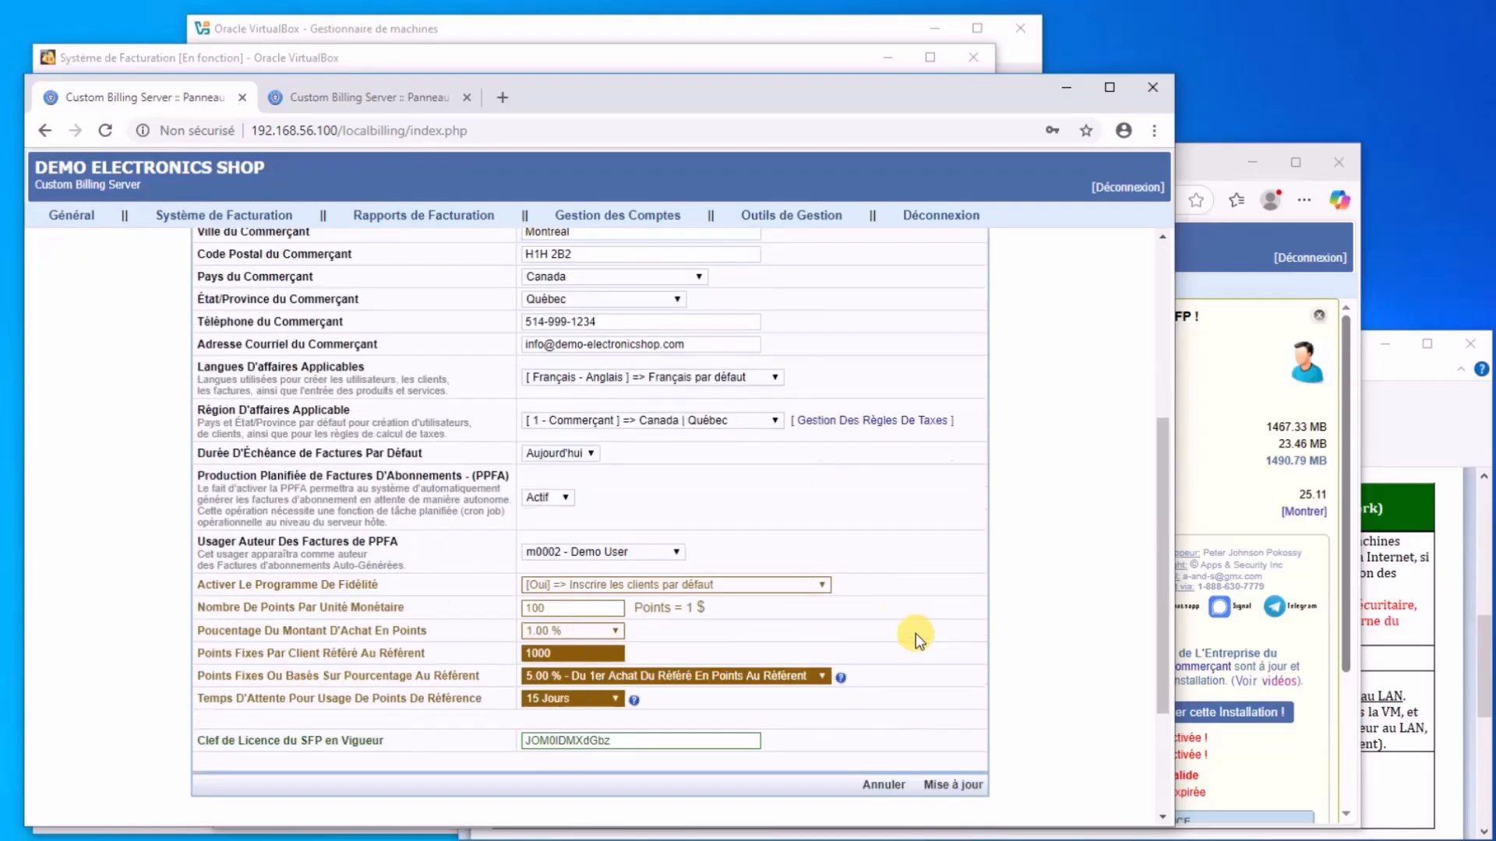
click(952, 765)
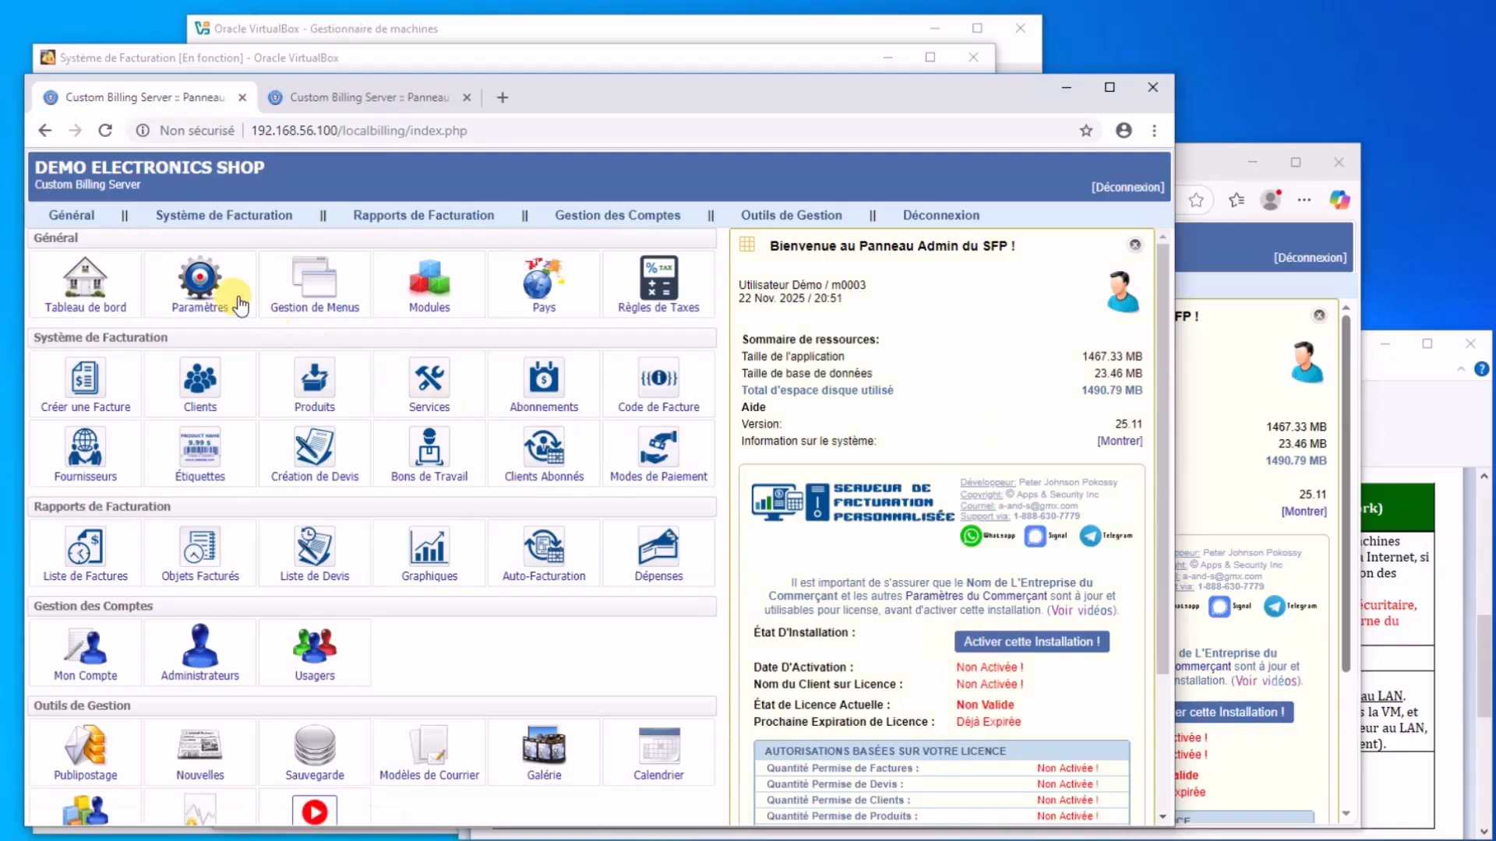
Change the application header in the visual settings to "Mon Nom D’Entreprise" and save the update.
click(201, 292)
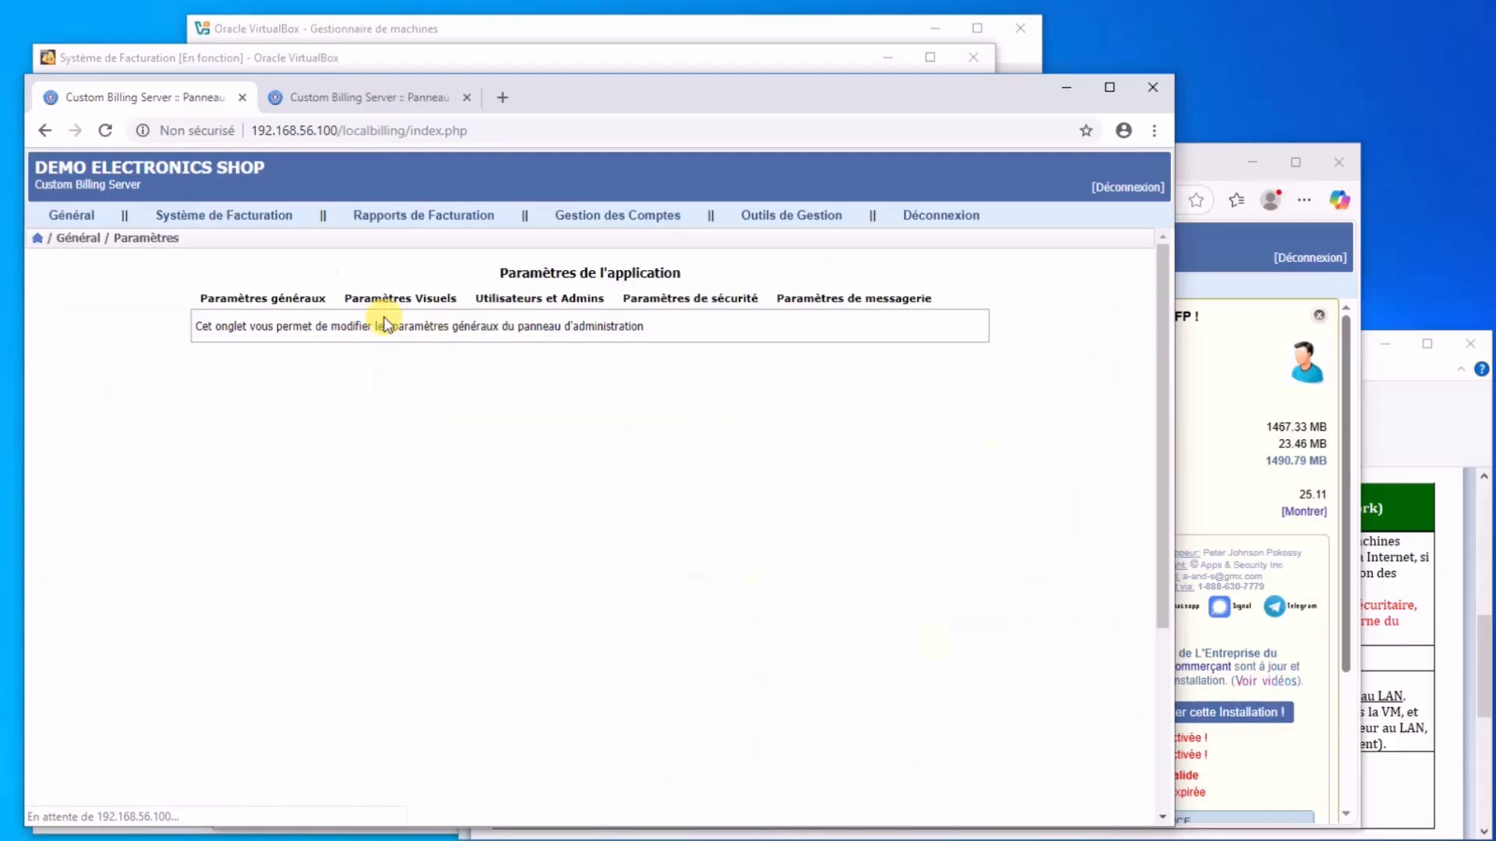
click(400, 304)
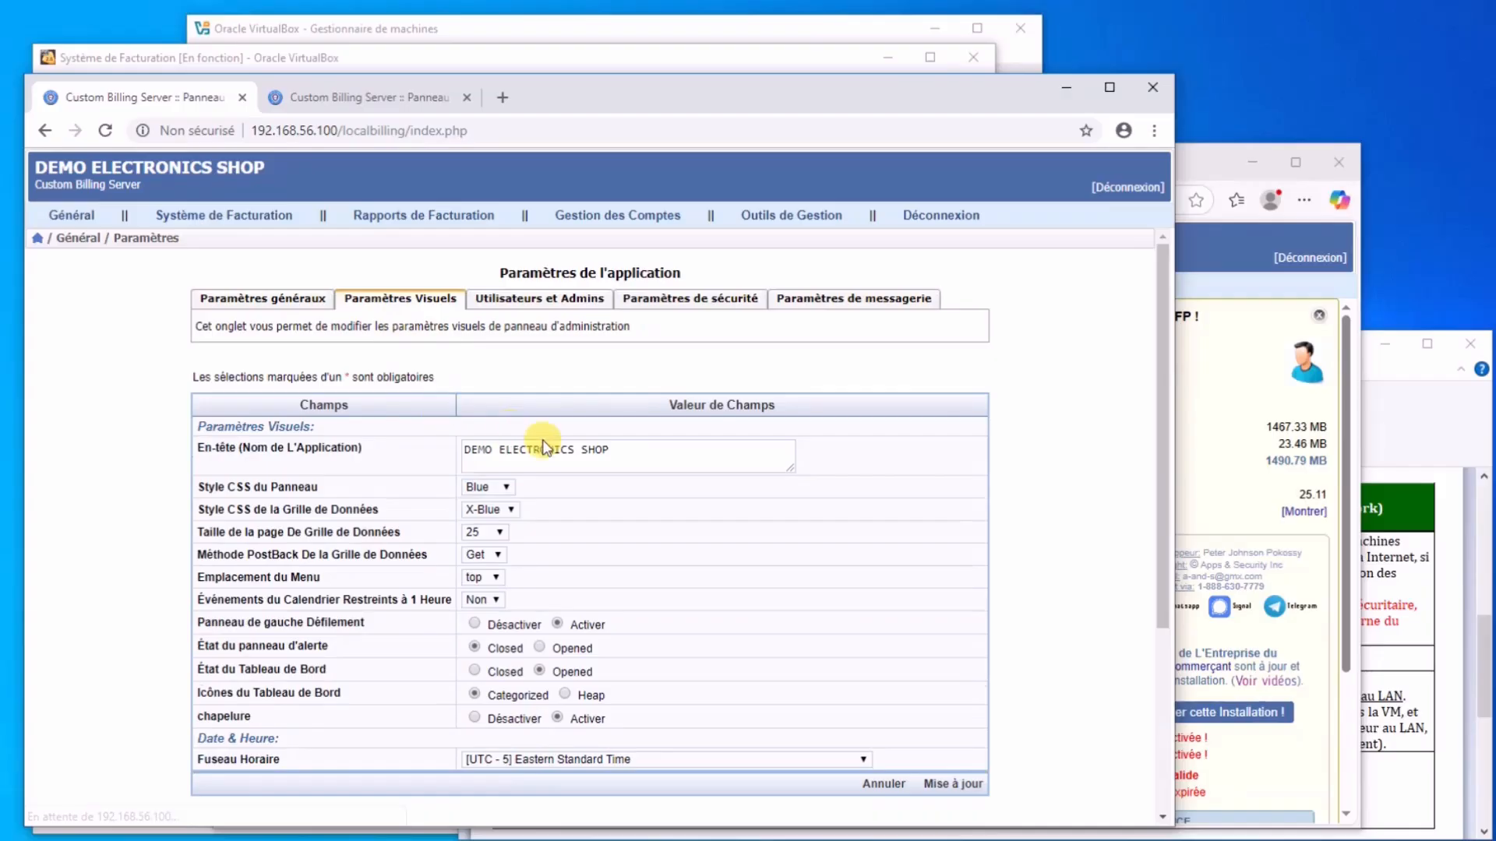
drag(629, 450, 400, 430)
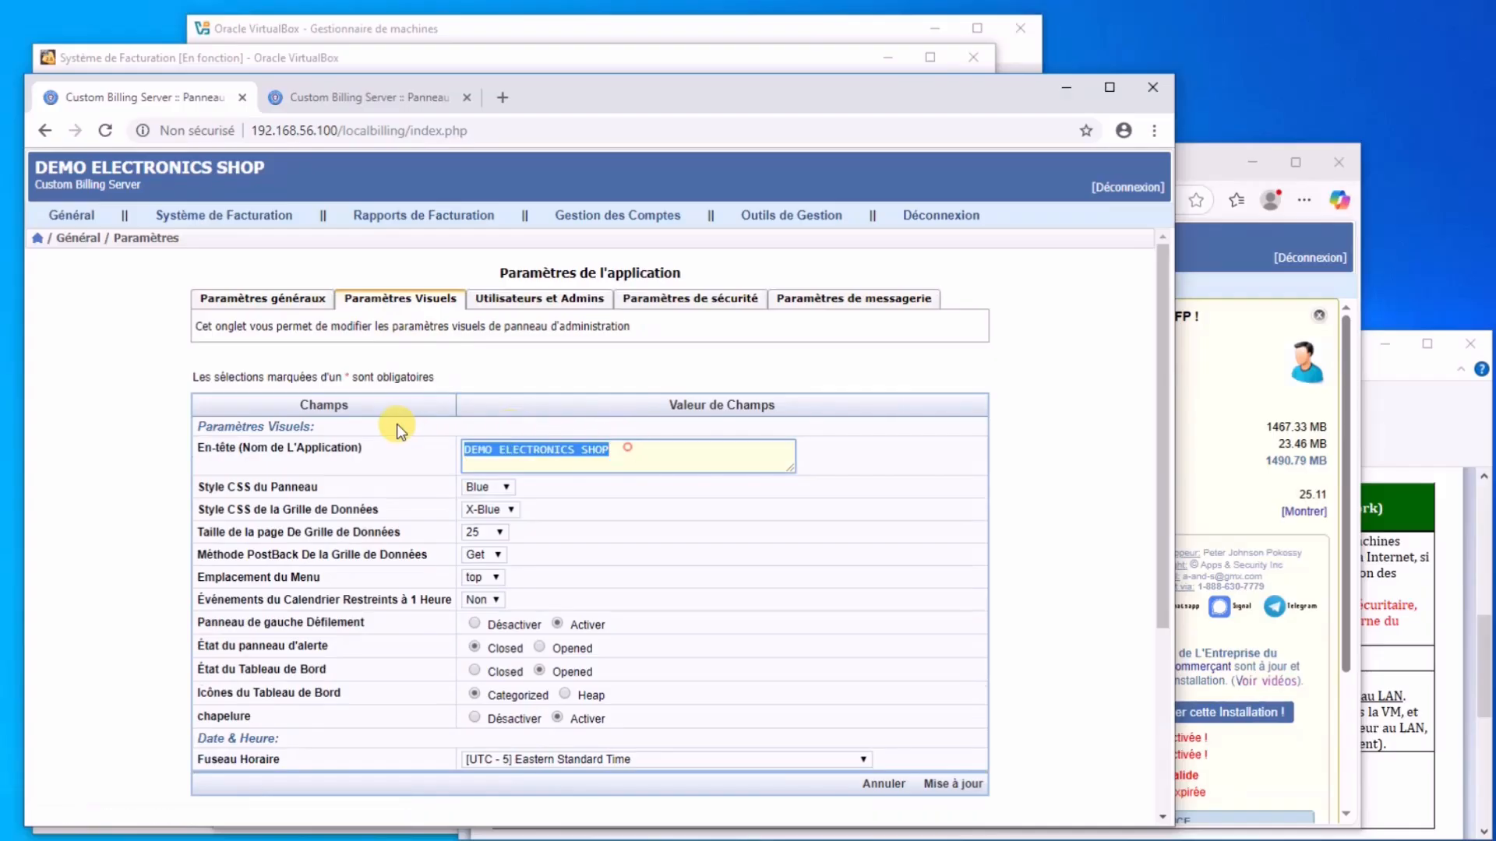
text(Mon Nom D’Entreprise)
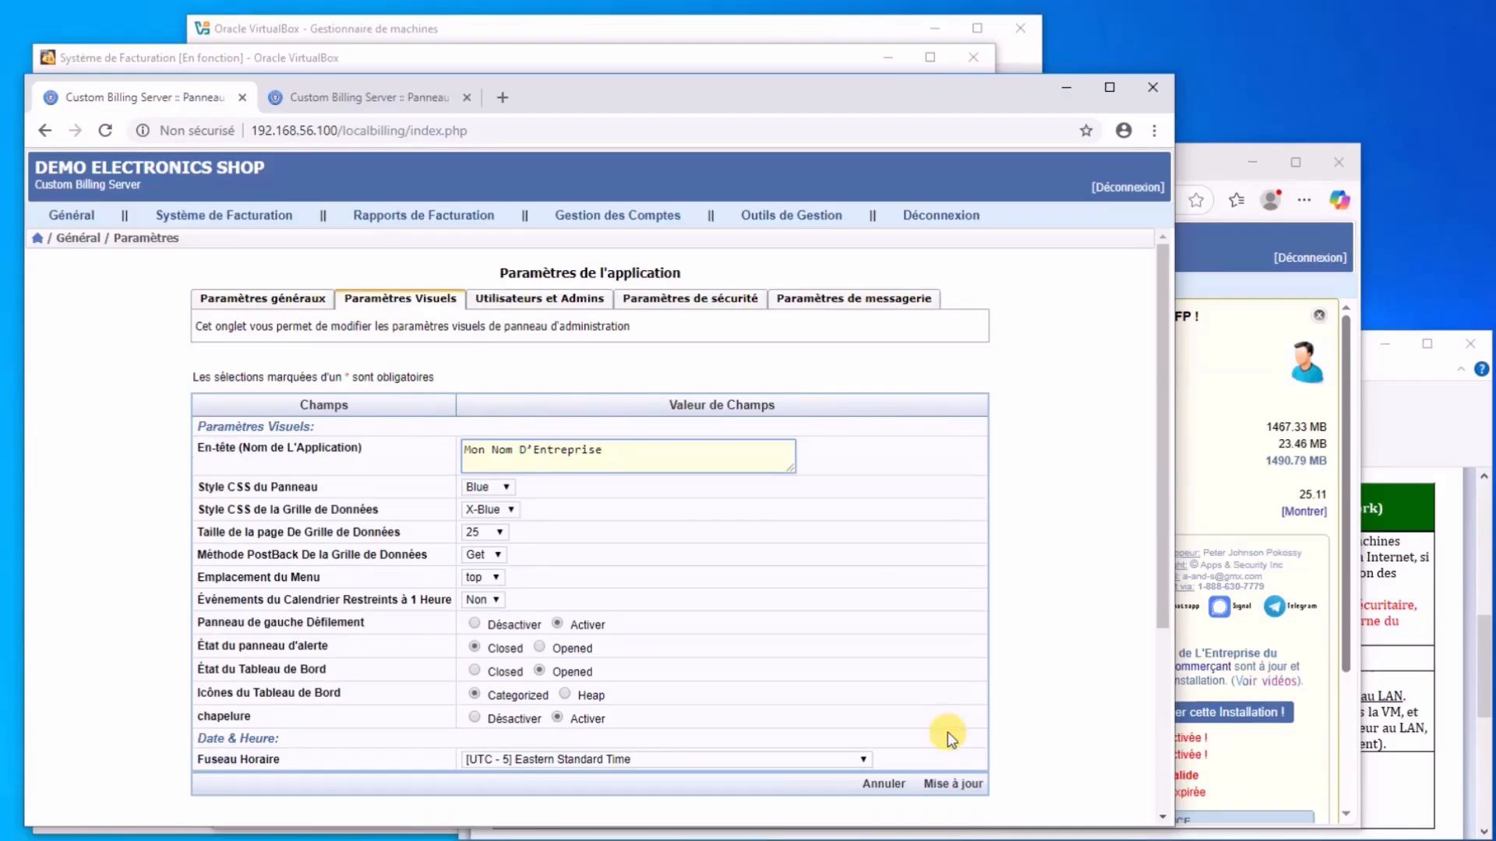
click(952, 784)
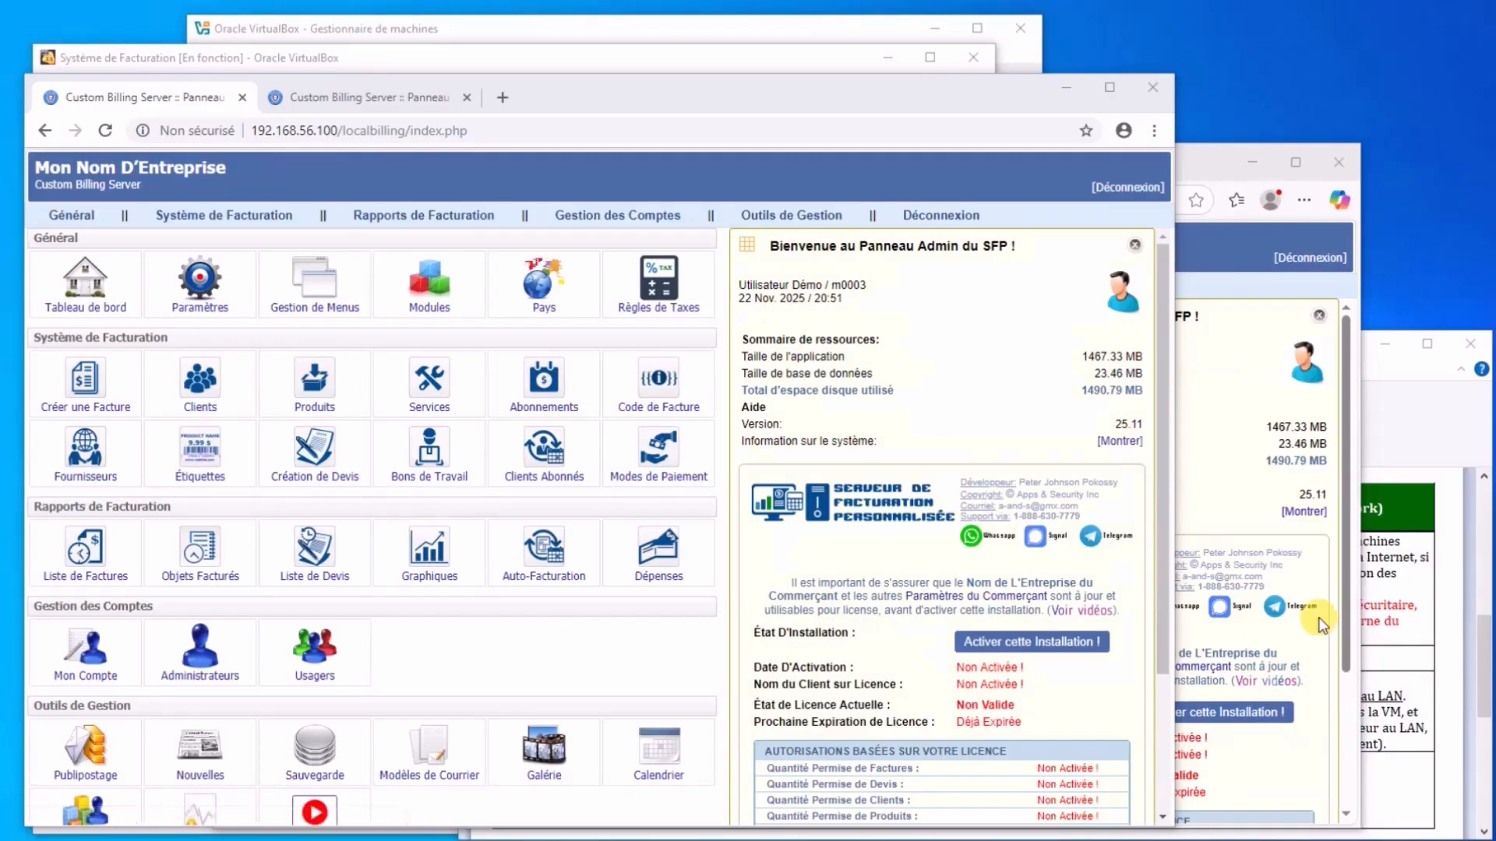
Activate the billing system installation from the dashboard and open the Gestion de Clients page.
click(1030, 643)
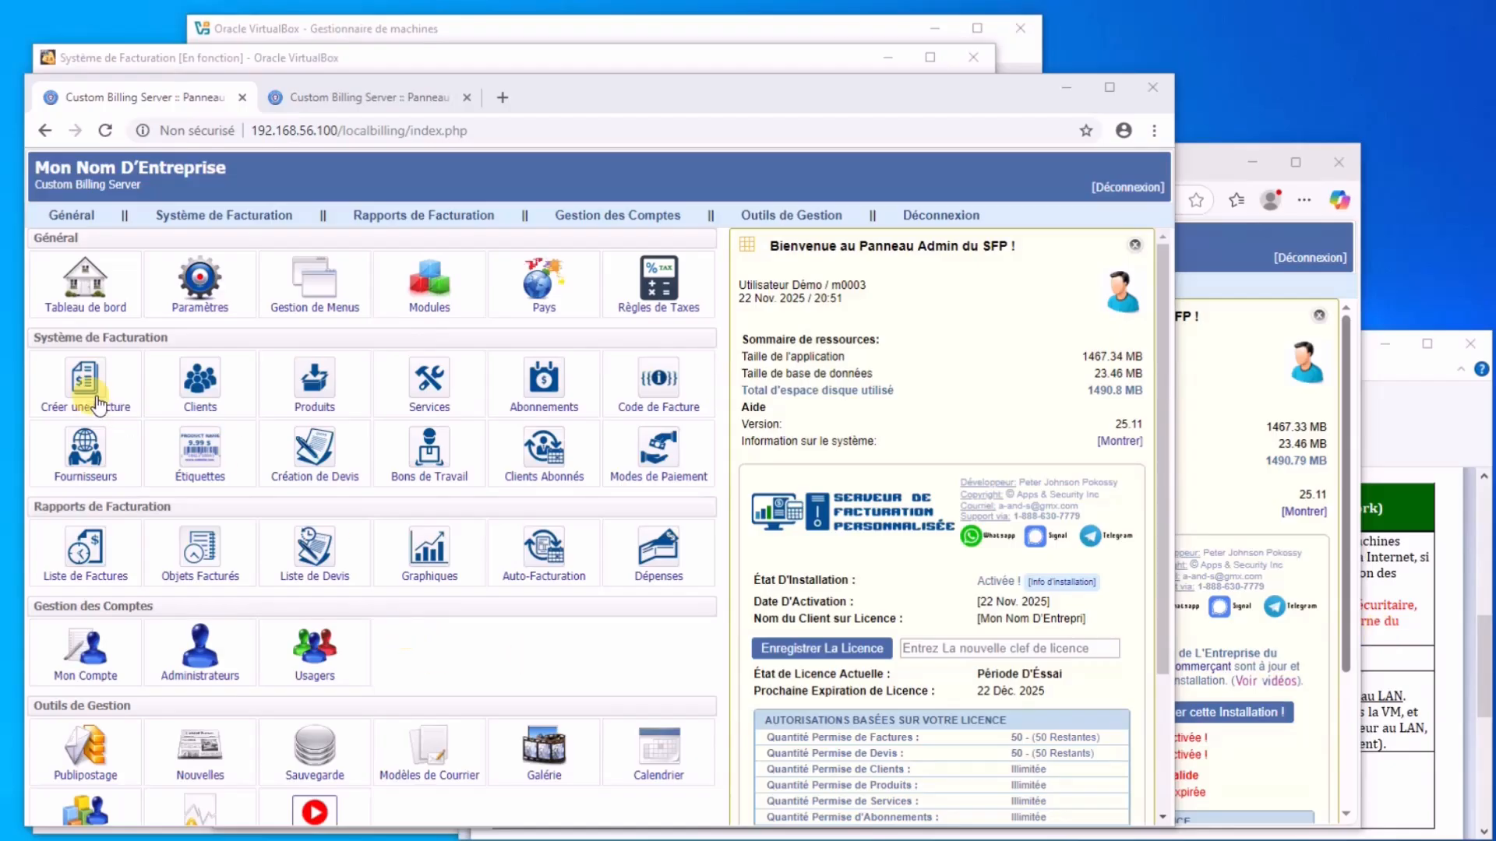
click(190, 394)
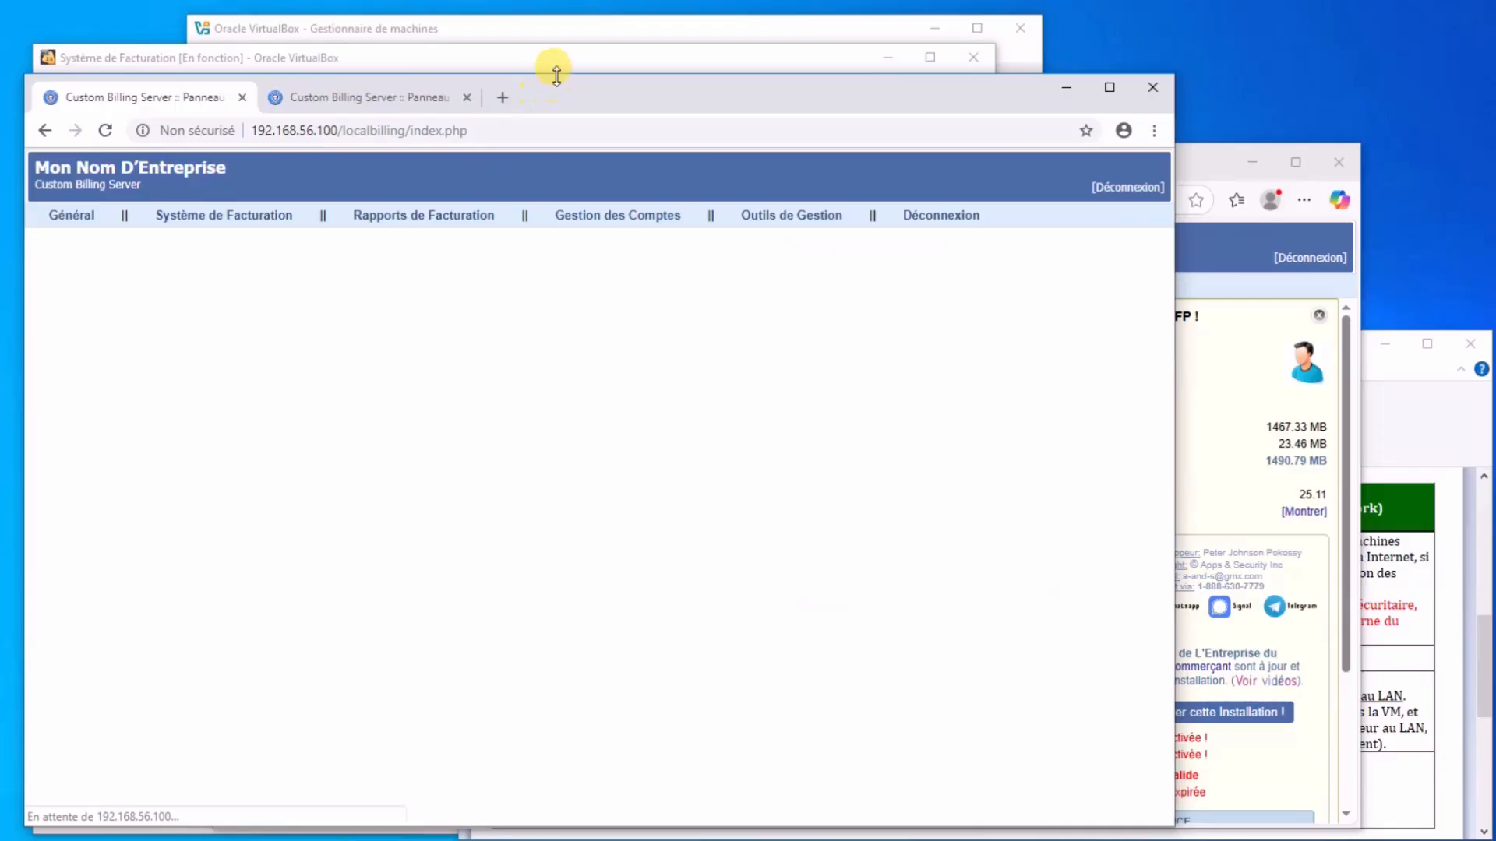
click(554, 61)
click(1110, 342)
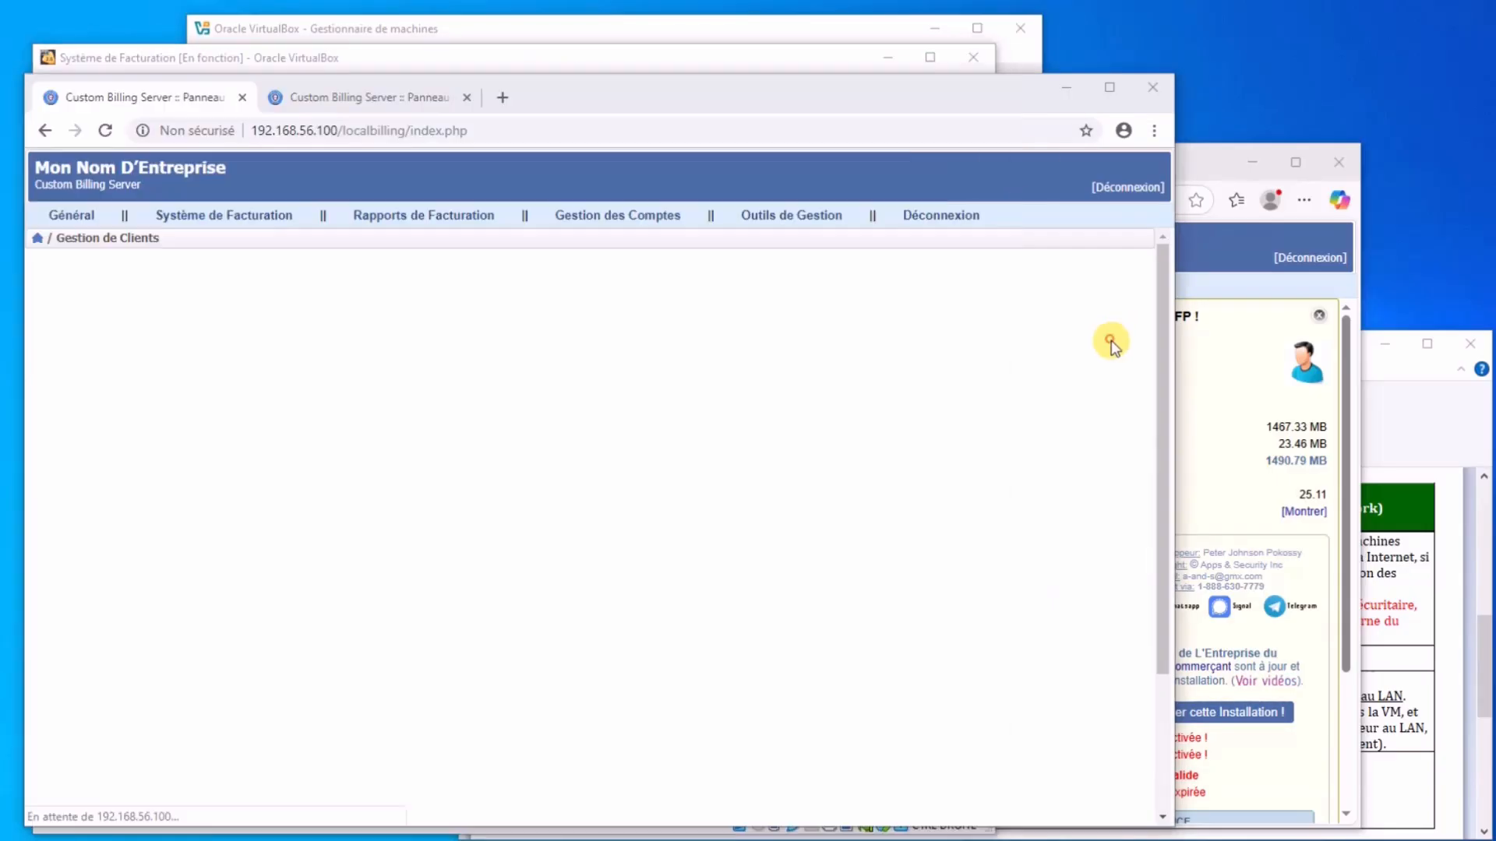
Switch to the WordPad notes and highlight the Accès descriptions for the host-only and bridged networks.
click(1418, 374)
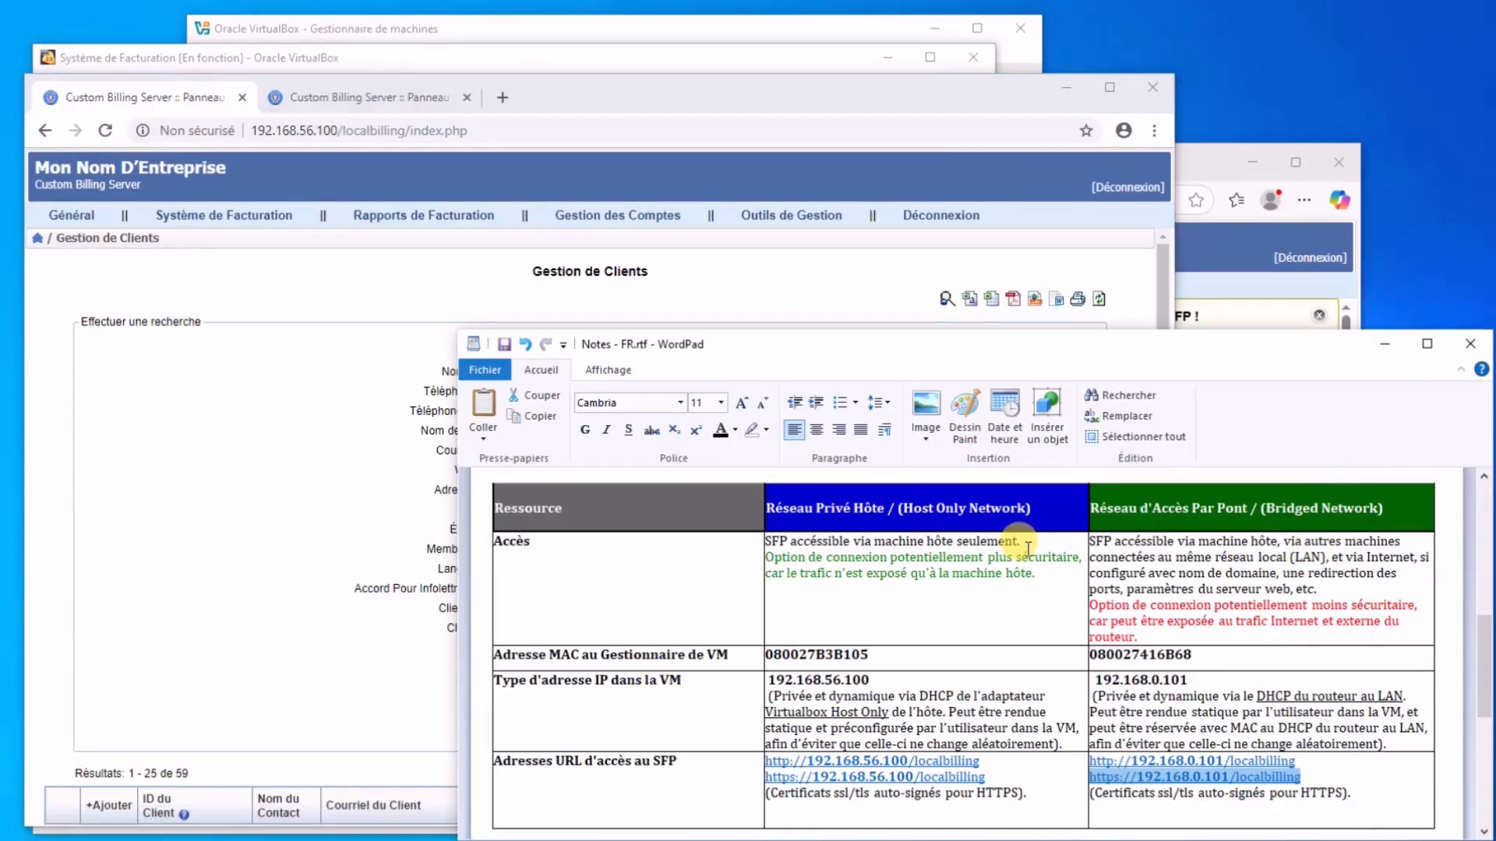
drag(1017, 538, 773, 539)
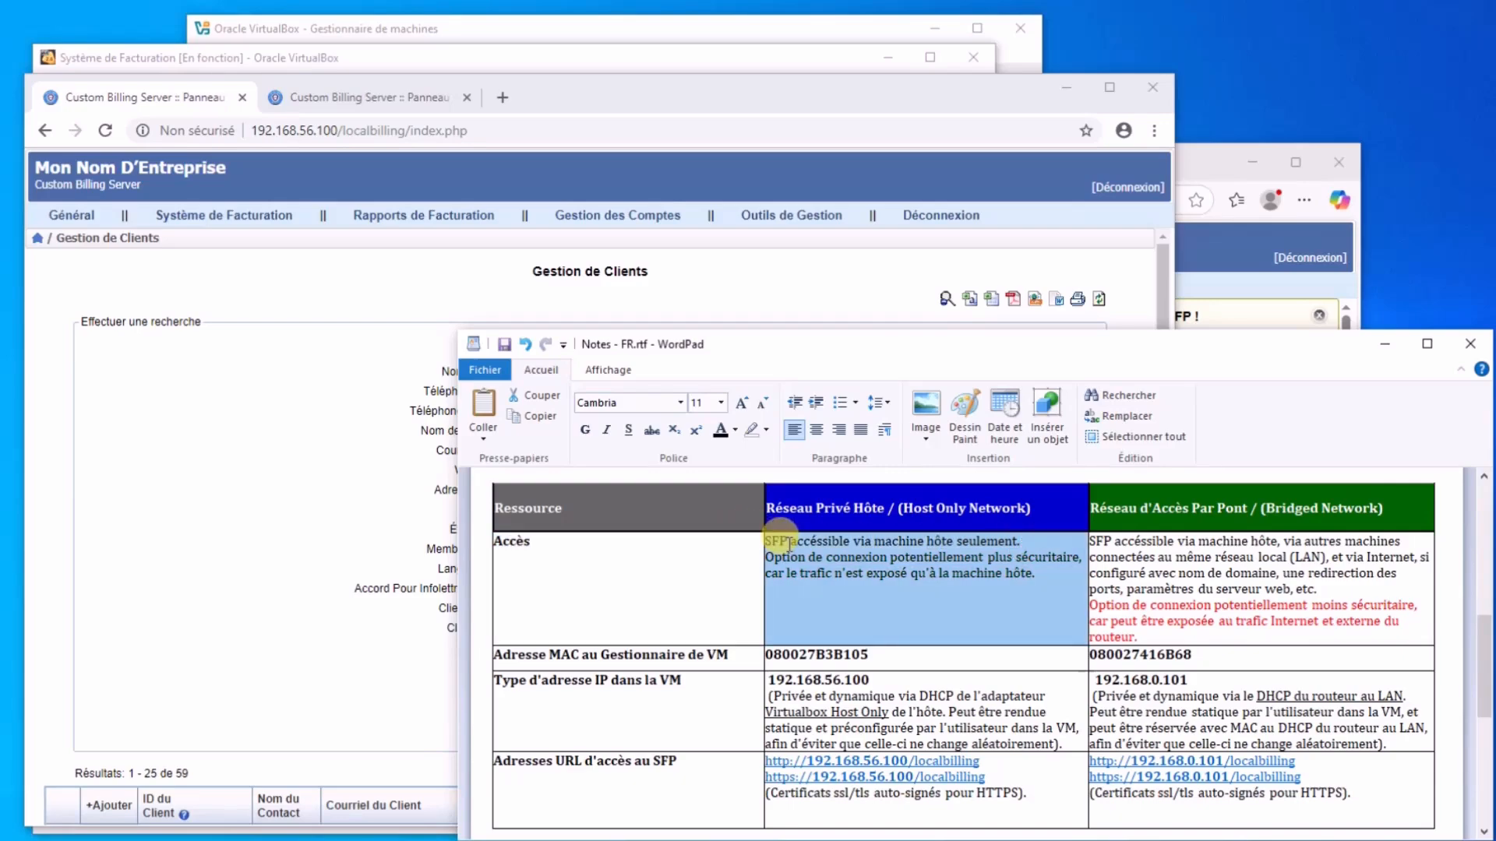
drag(1219, 633, 1094, 545)
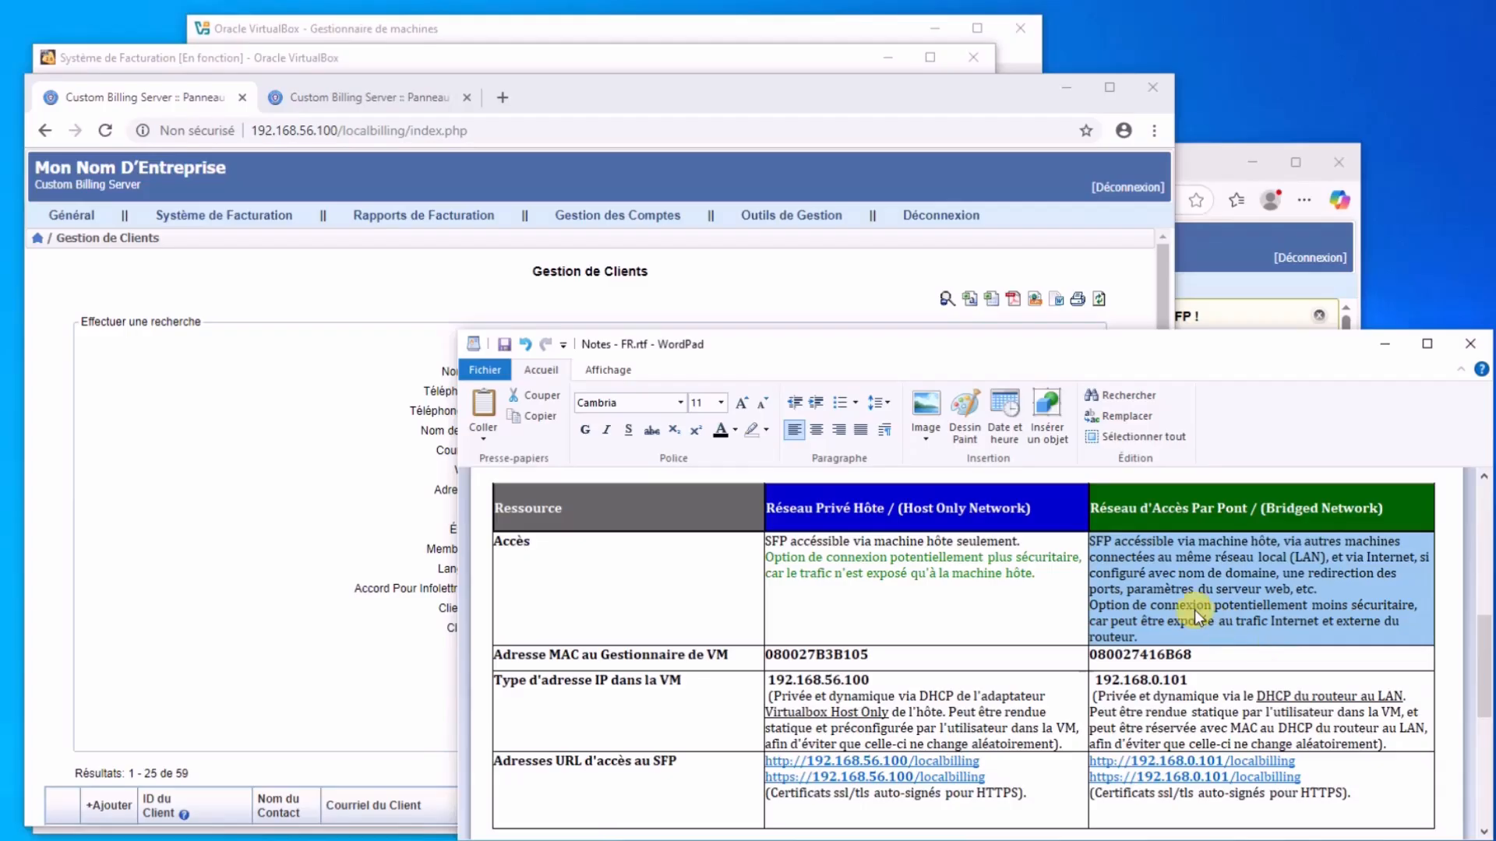
Return to Chrome, start an invoice for the seventh client in the list and add two extra product/service rows.
click(239, 473)
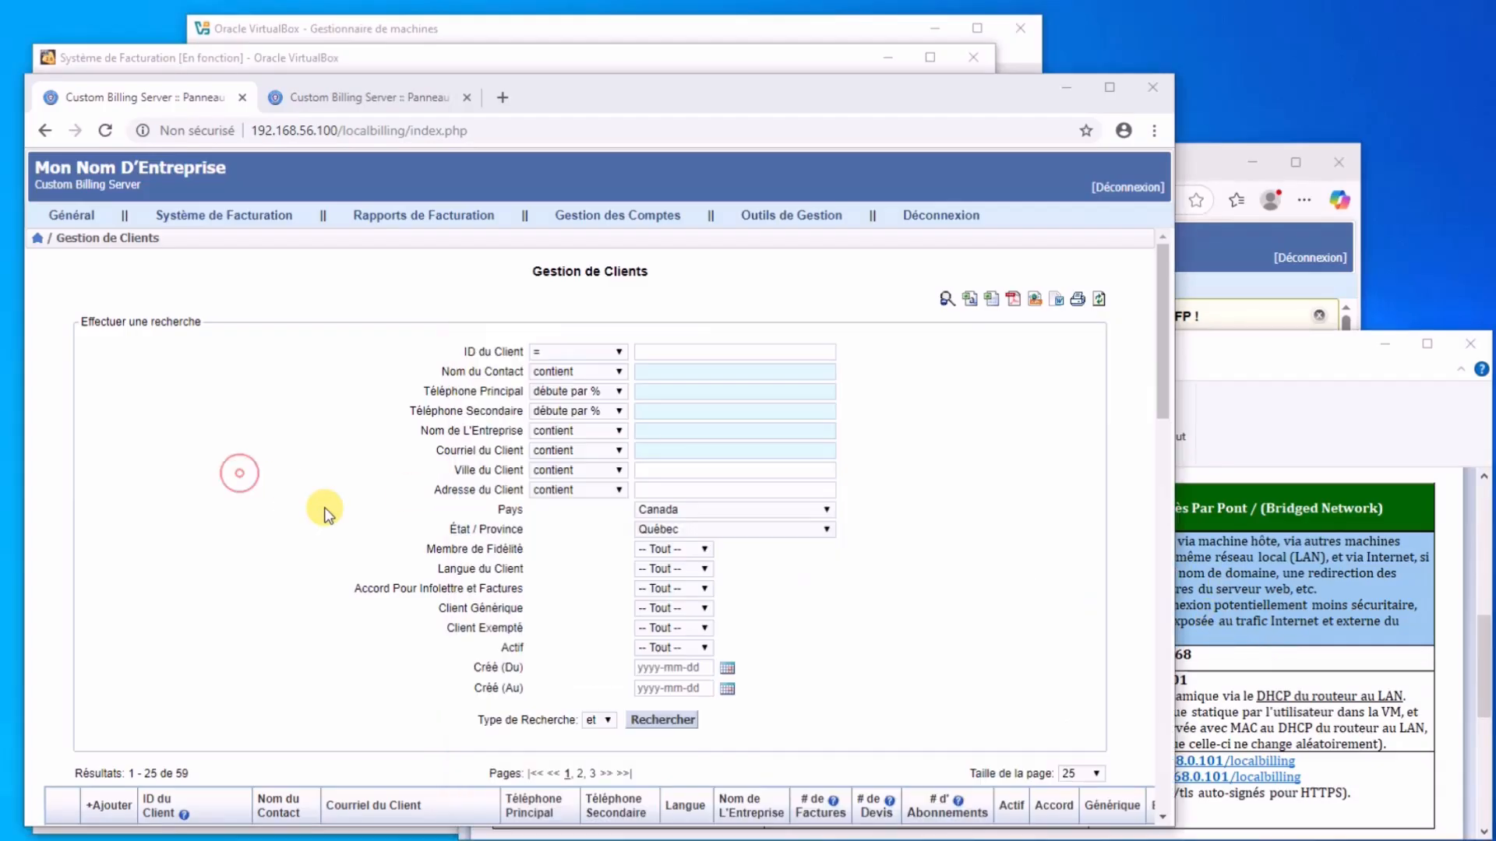
scroll(325, 518, down, 6)
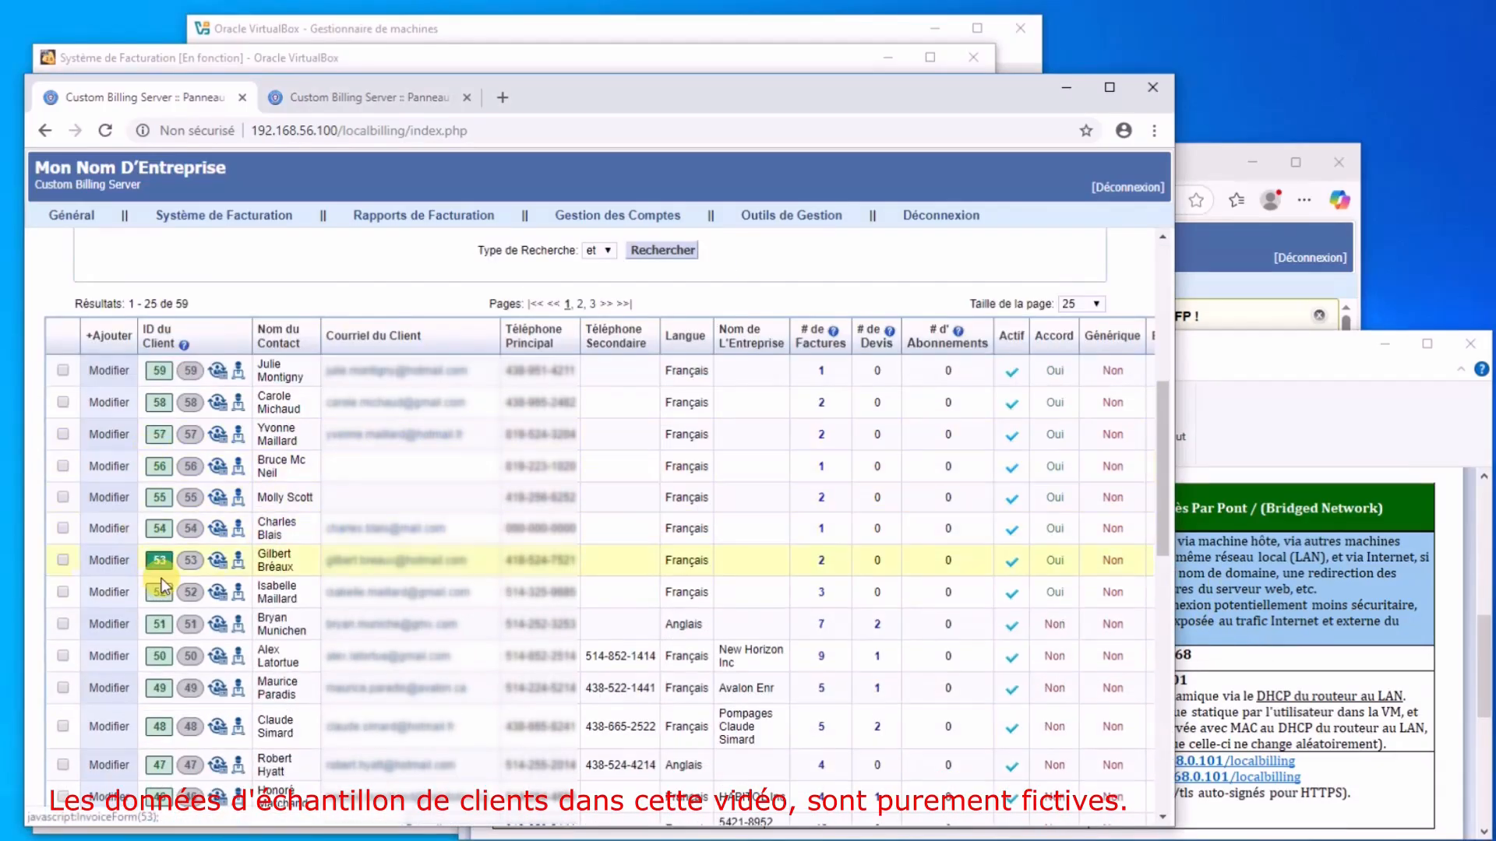
click(159, 564)
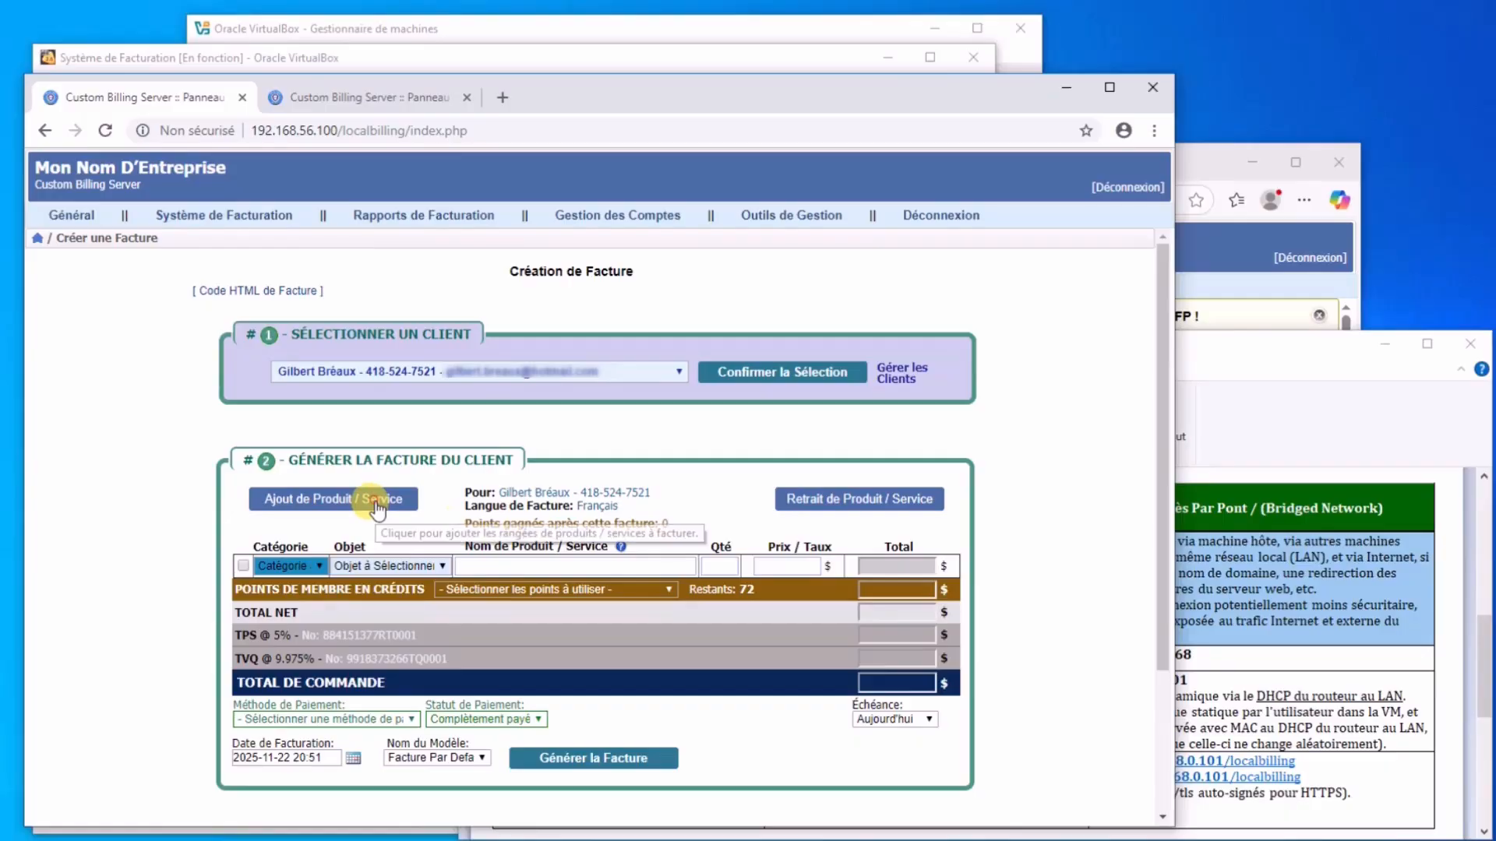
click(377, 506)
click(376, 507)
scroll(573, 514, down, 3)
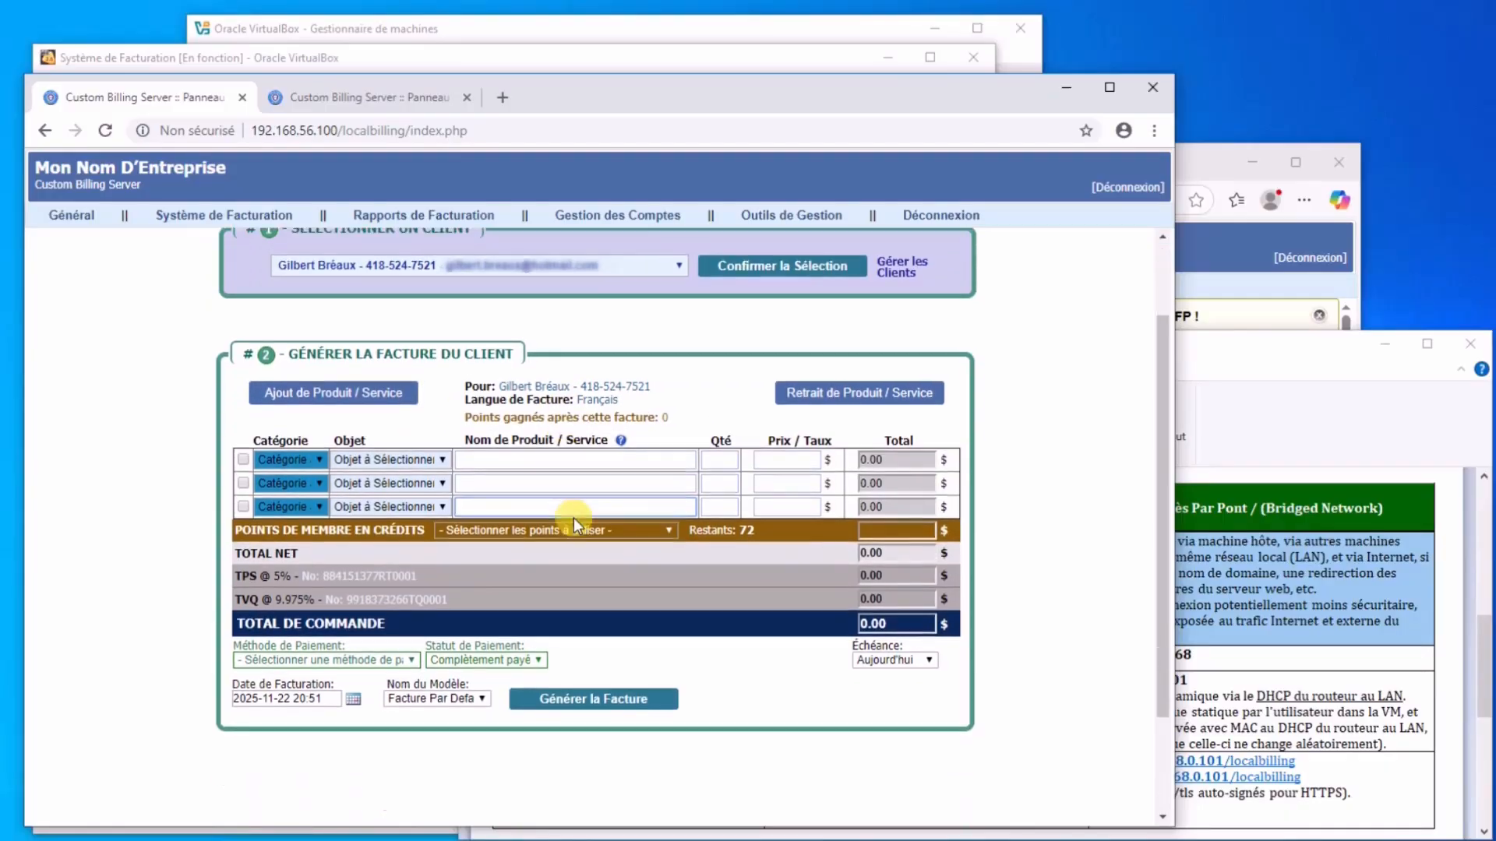
scroll(576, 520, up, 3)
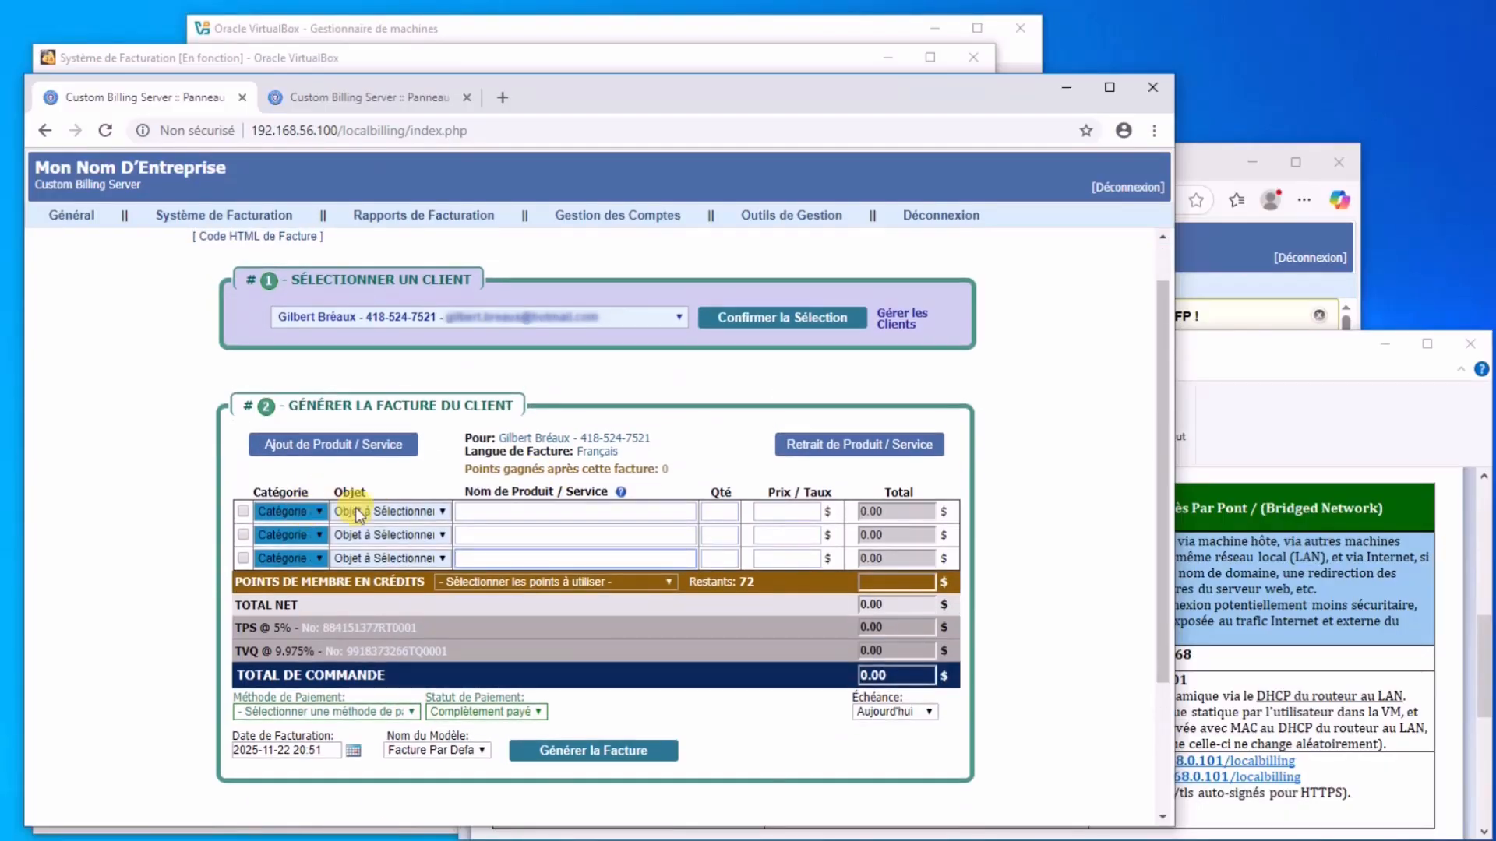
Add the service SRV0008 - Nettoyage De Virus to the first invoice row with a quantity of 3.
click(372, 512)
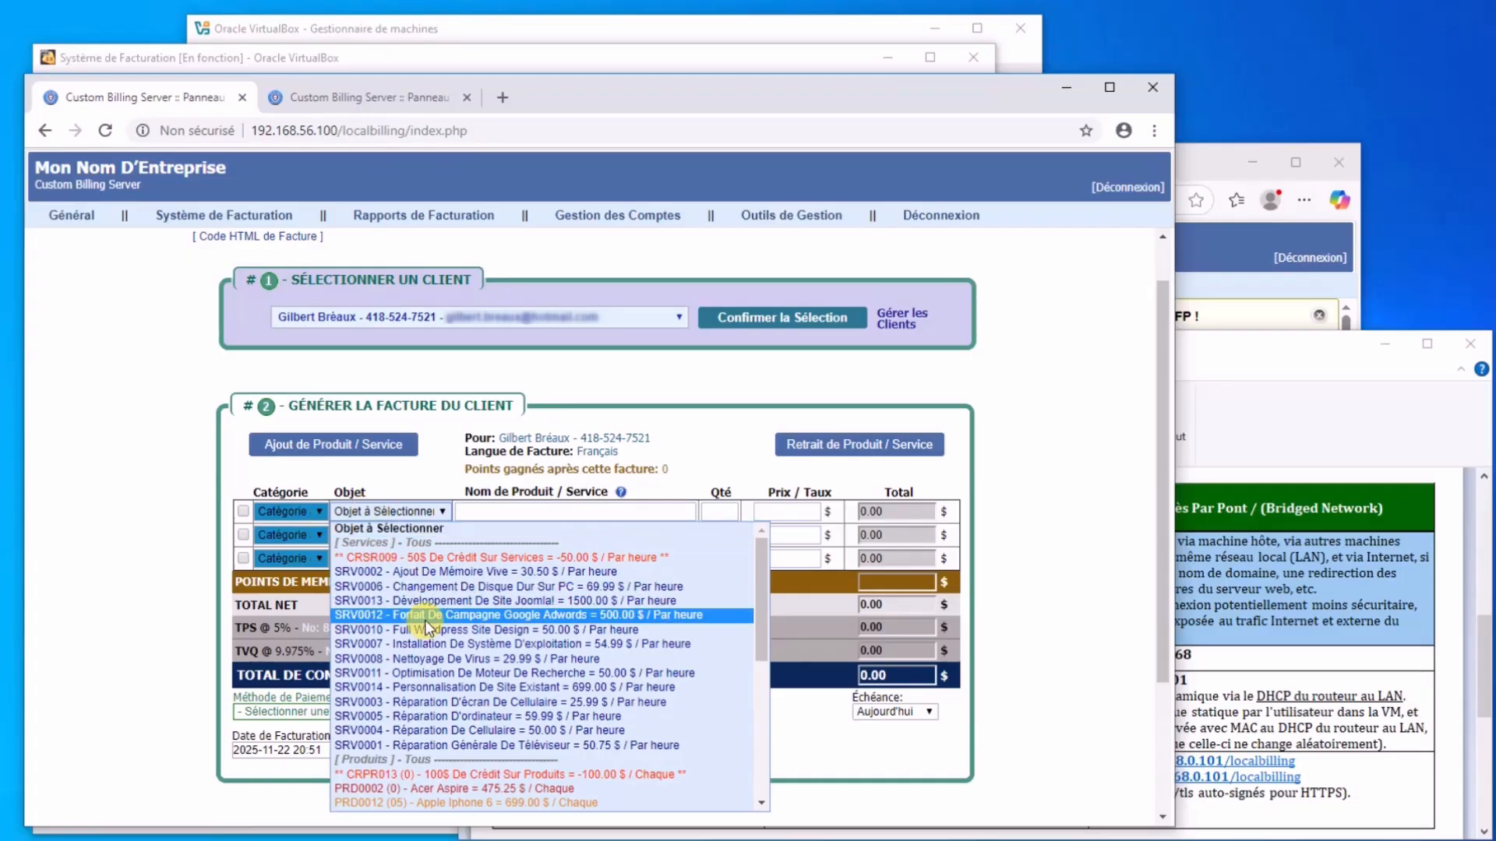
click(429, 659)
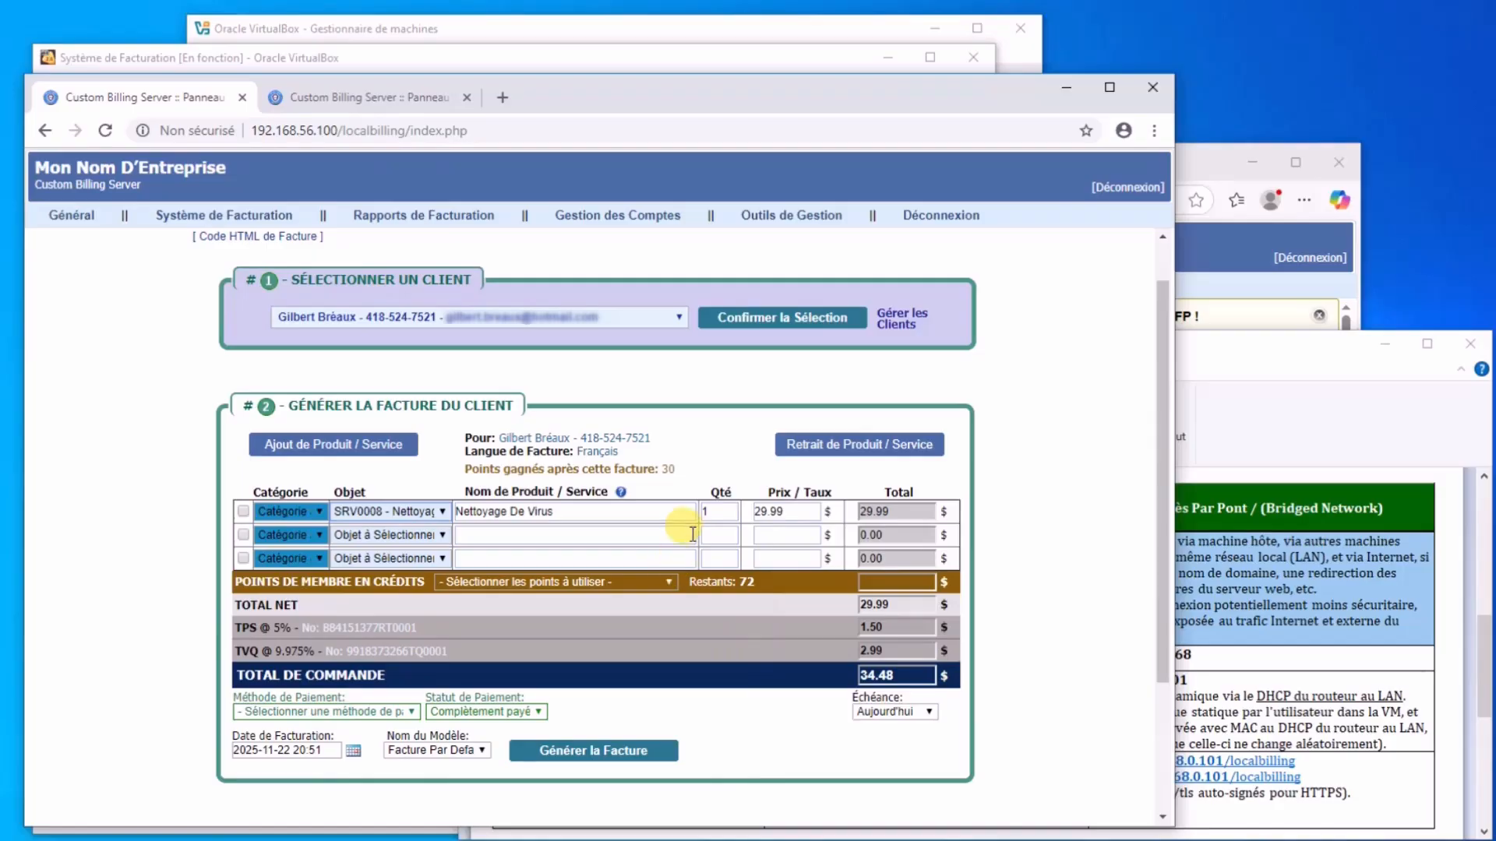
double_click(711, 513)
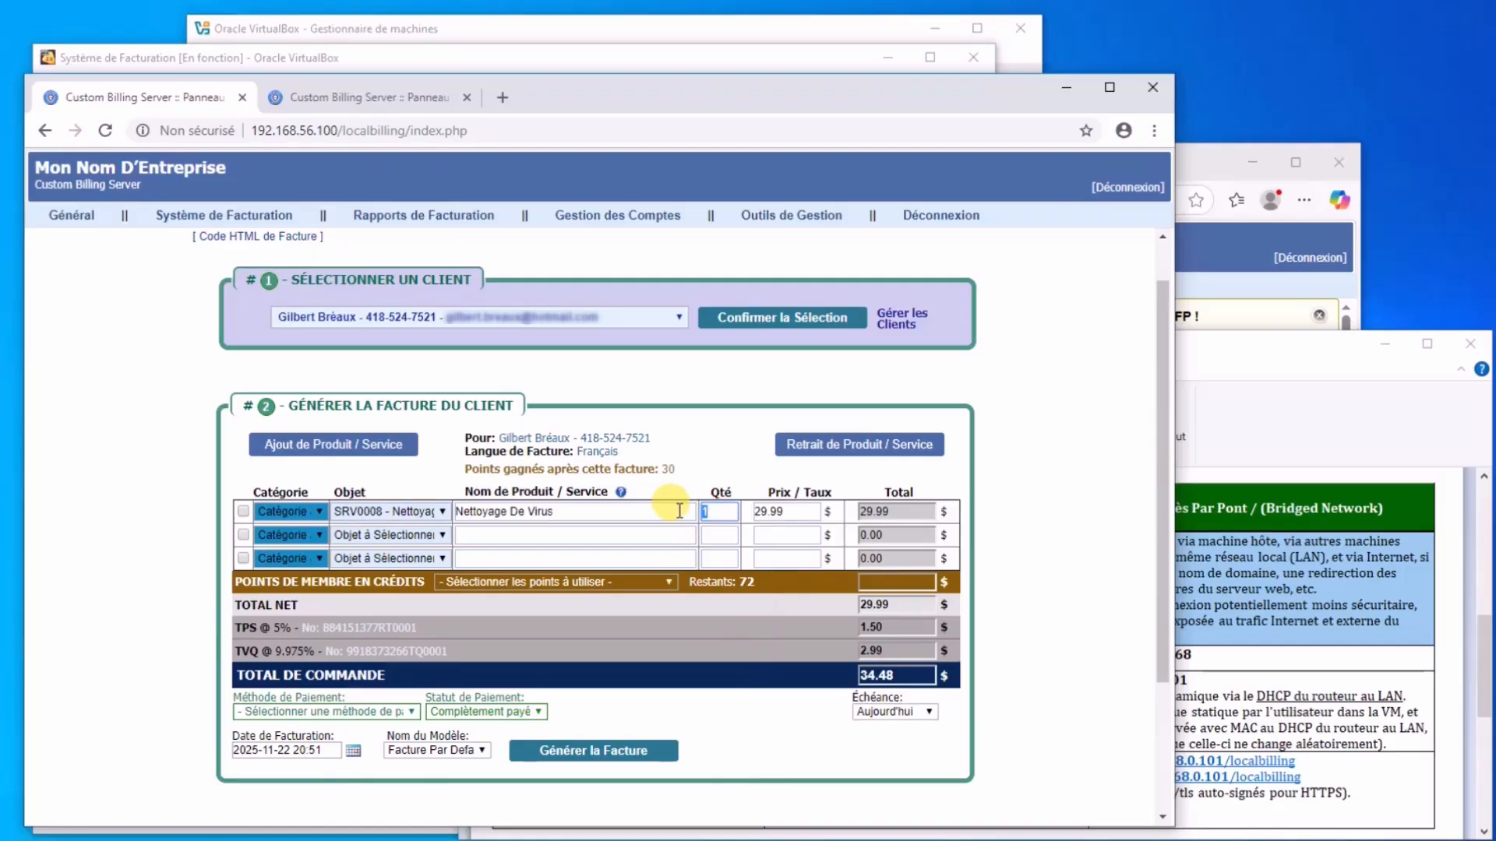
Fill the second row with SRV0003 - Réparation D'écran De Cellulaire from the Réparation De Cellulaire category, quantity 2 at a price of 35.99 $.
click(289, 534)
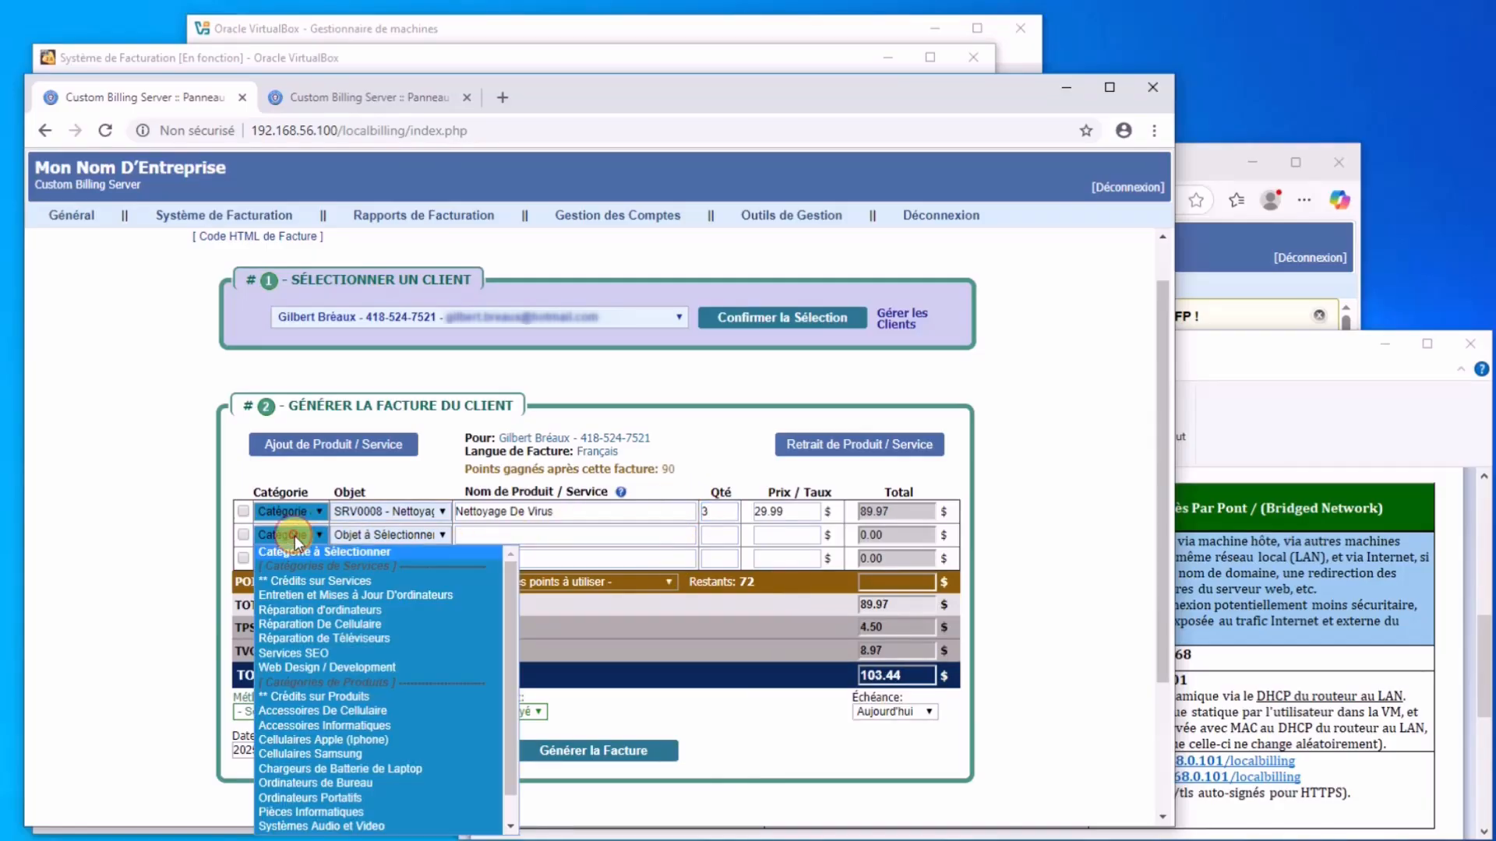
click(311, 611)
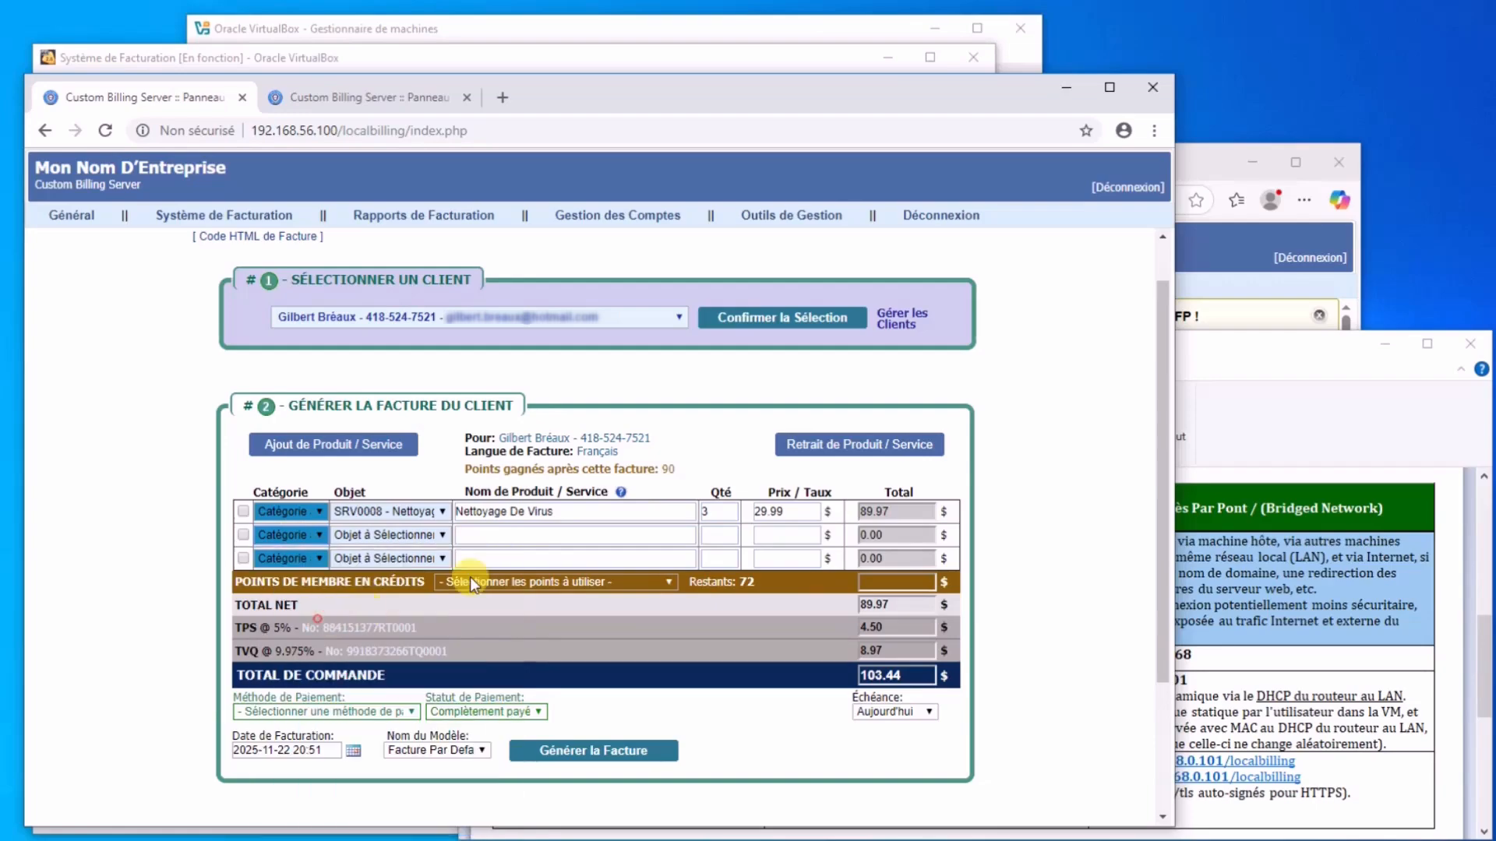
click(441, 537)
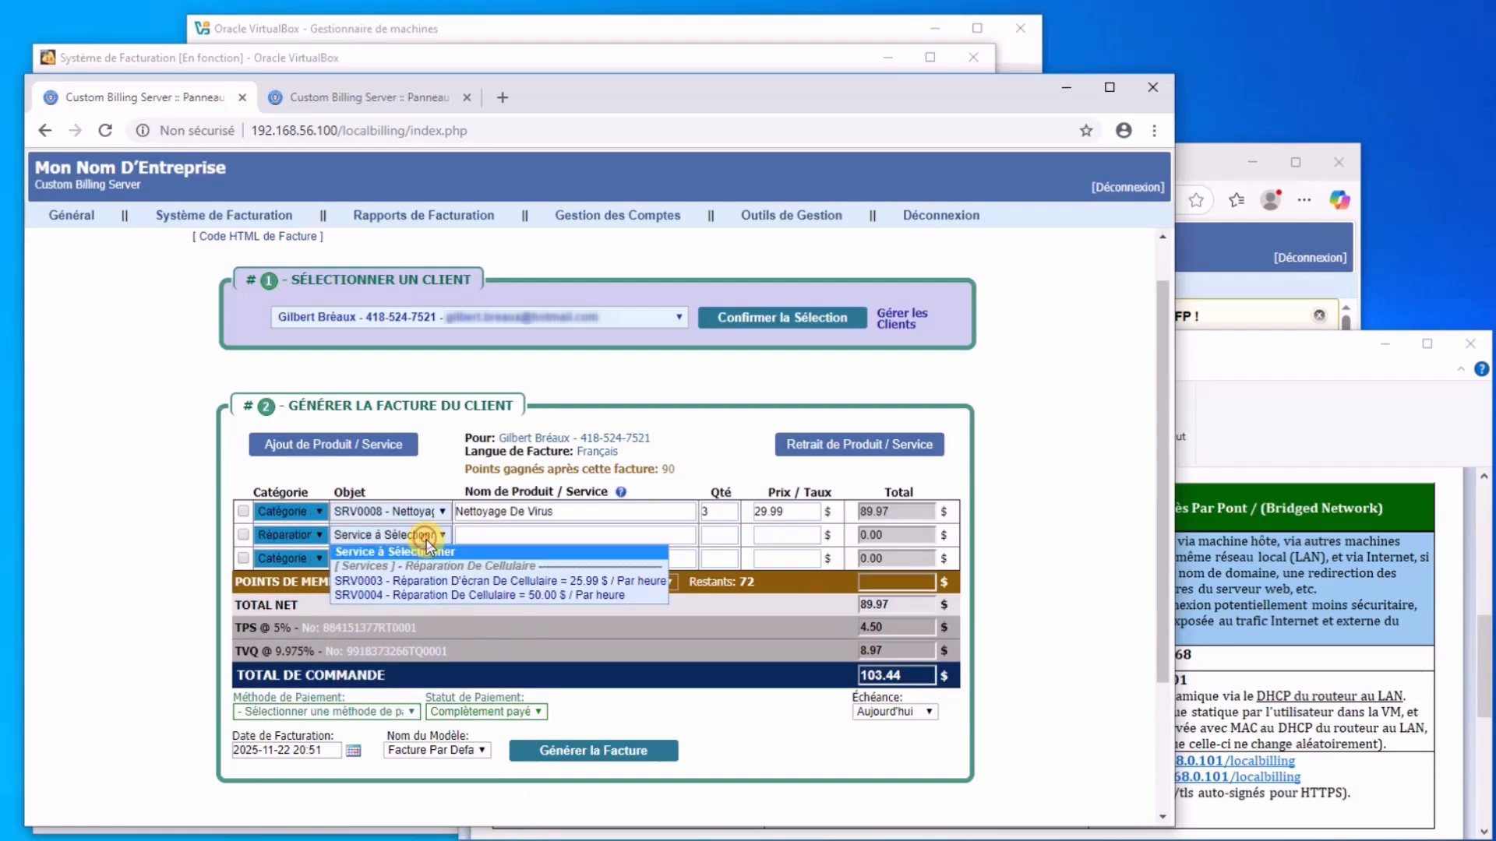
click(447, 583)
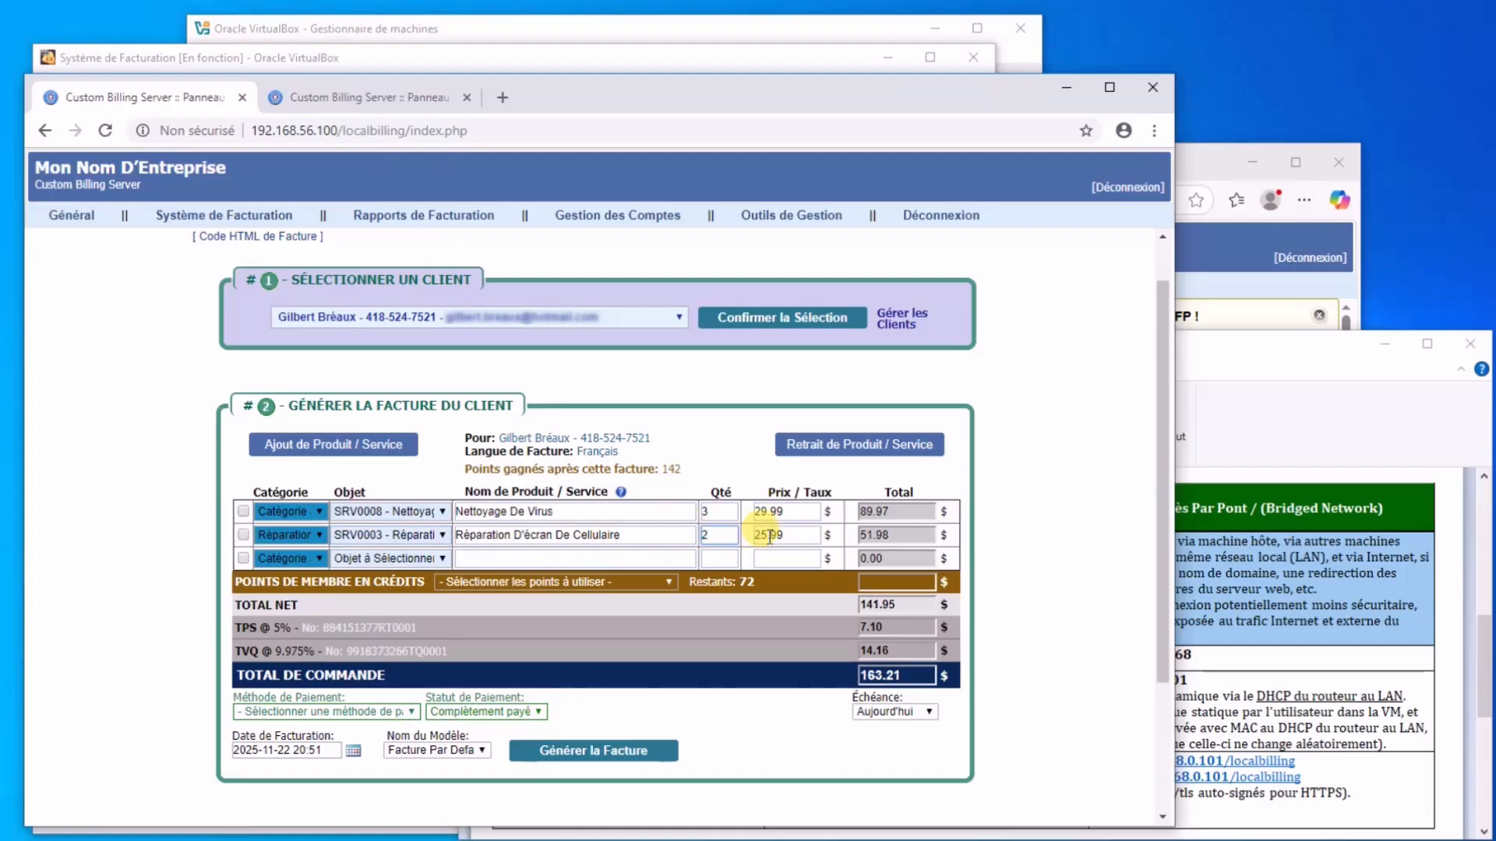
drag(762, 536, 729, 527)
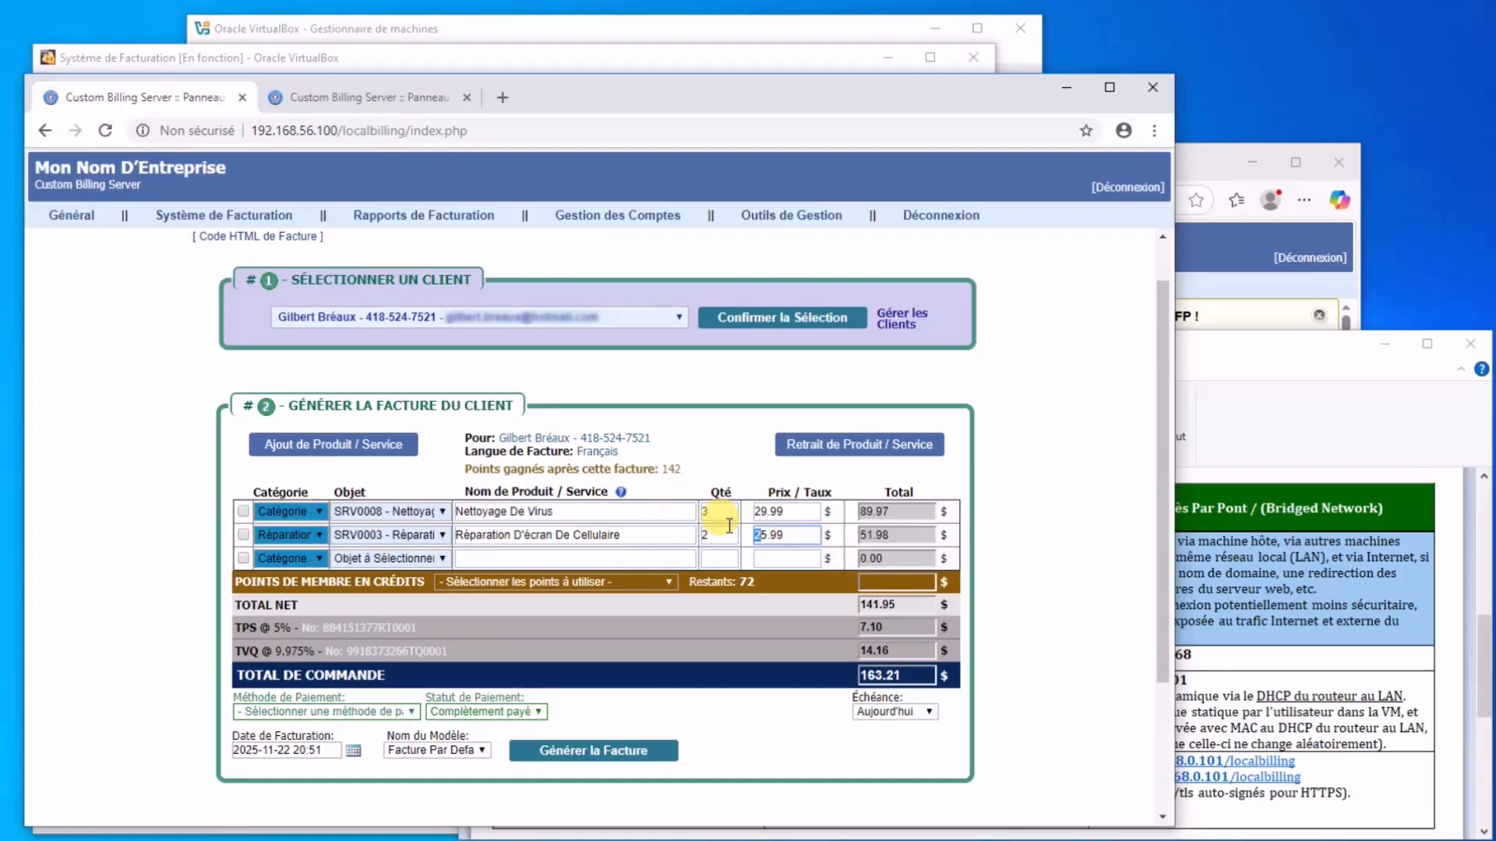
Search for "dell" in the third row's product name and add PRD0007 - Chargeur Dell Inspiron.
click(511, 559)
text(dell)
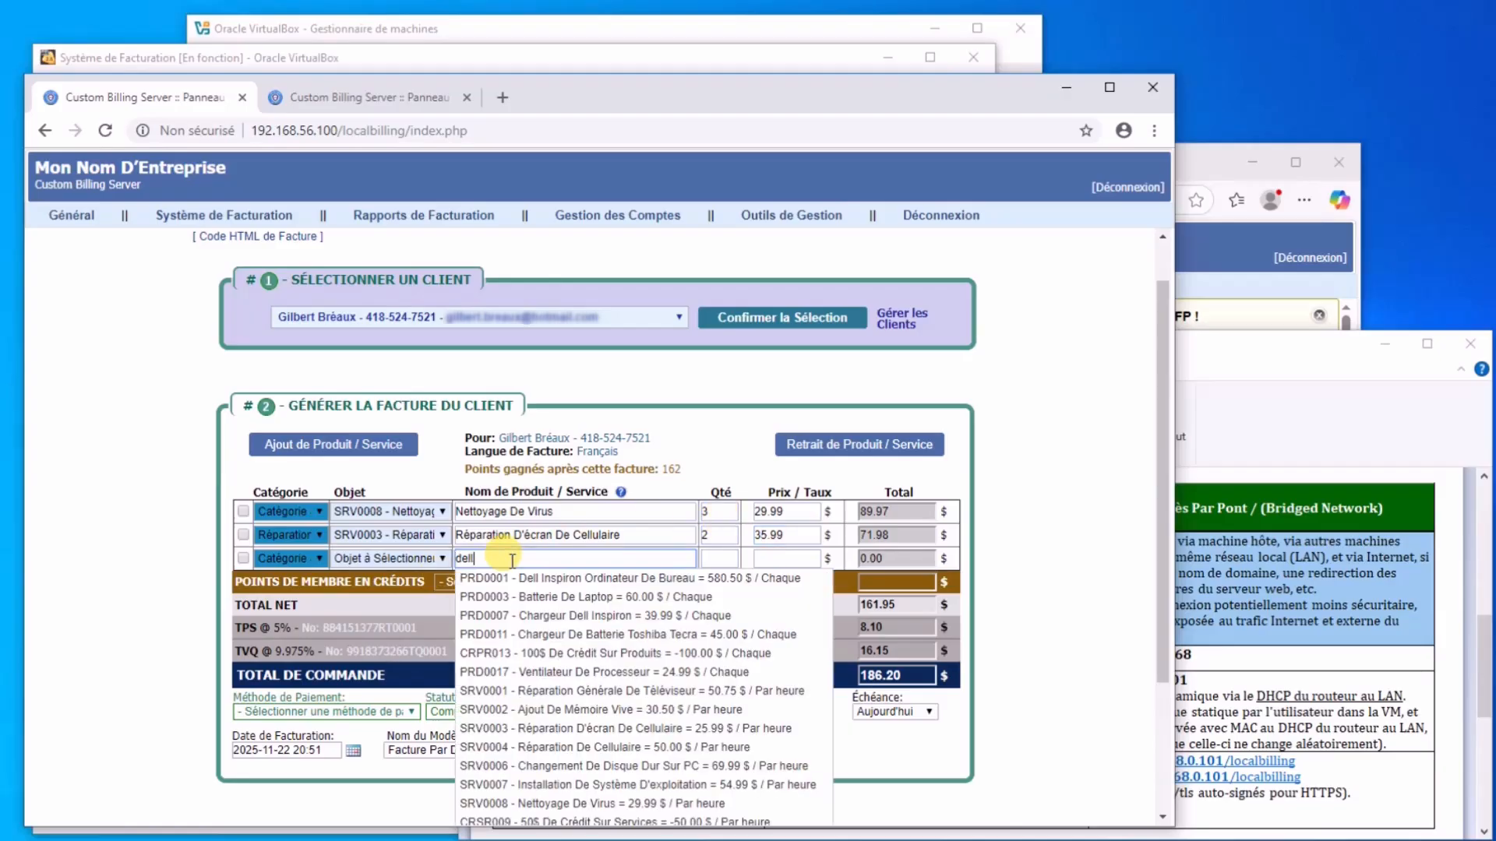
click(549, 596)
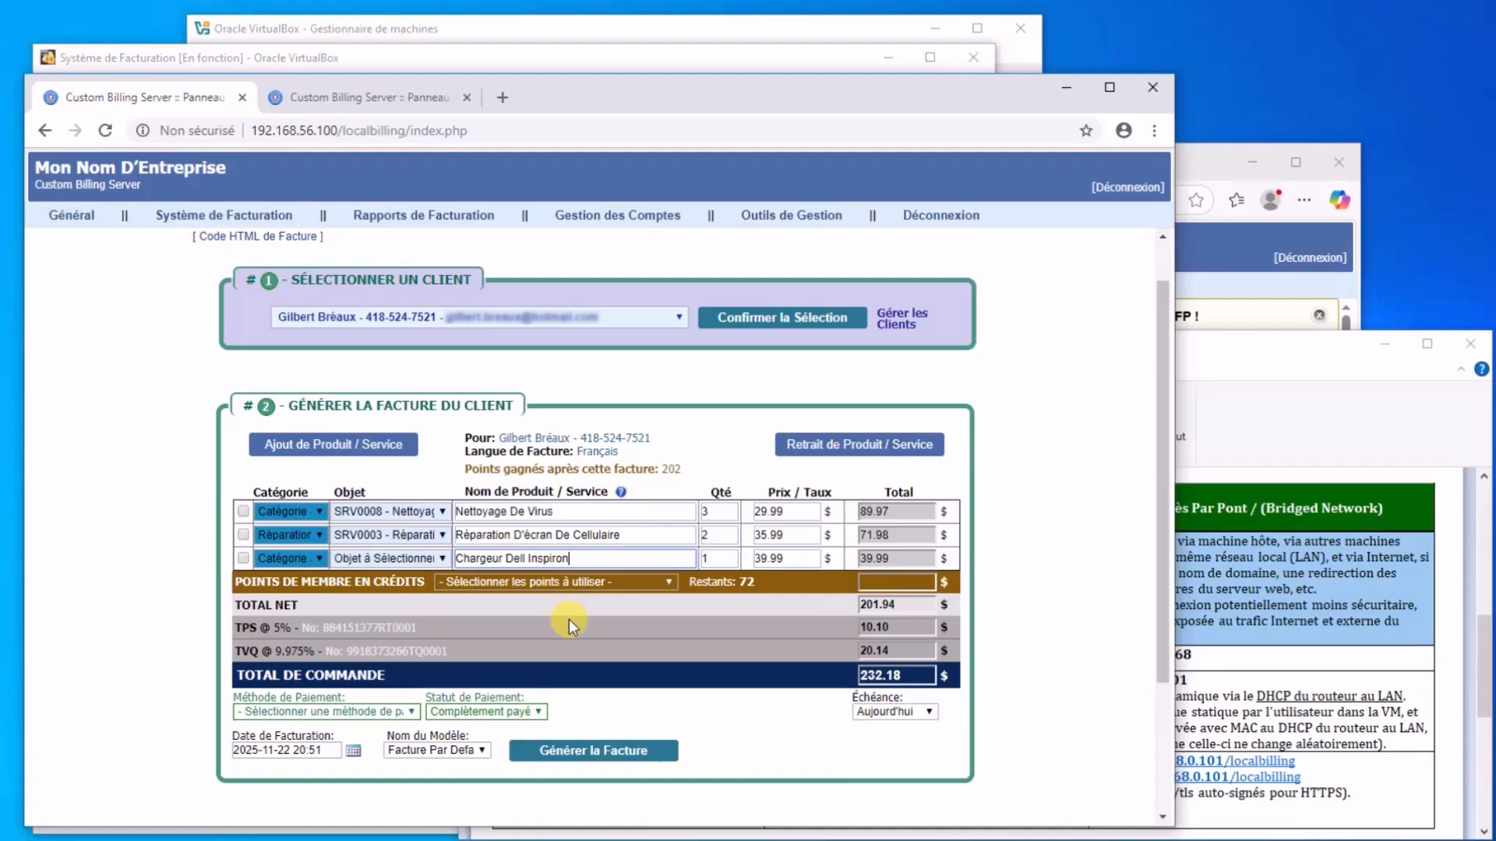
Set the payment method to Comptant, generate the invoice and review its contents in the print/send section.
click(381, 715)
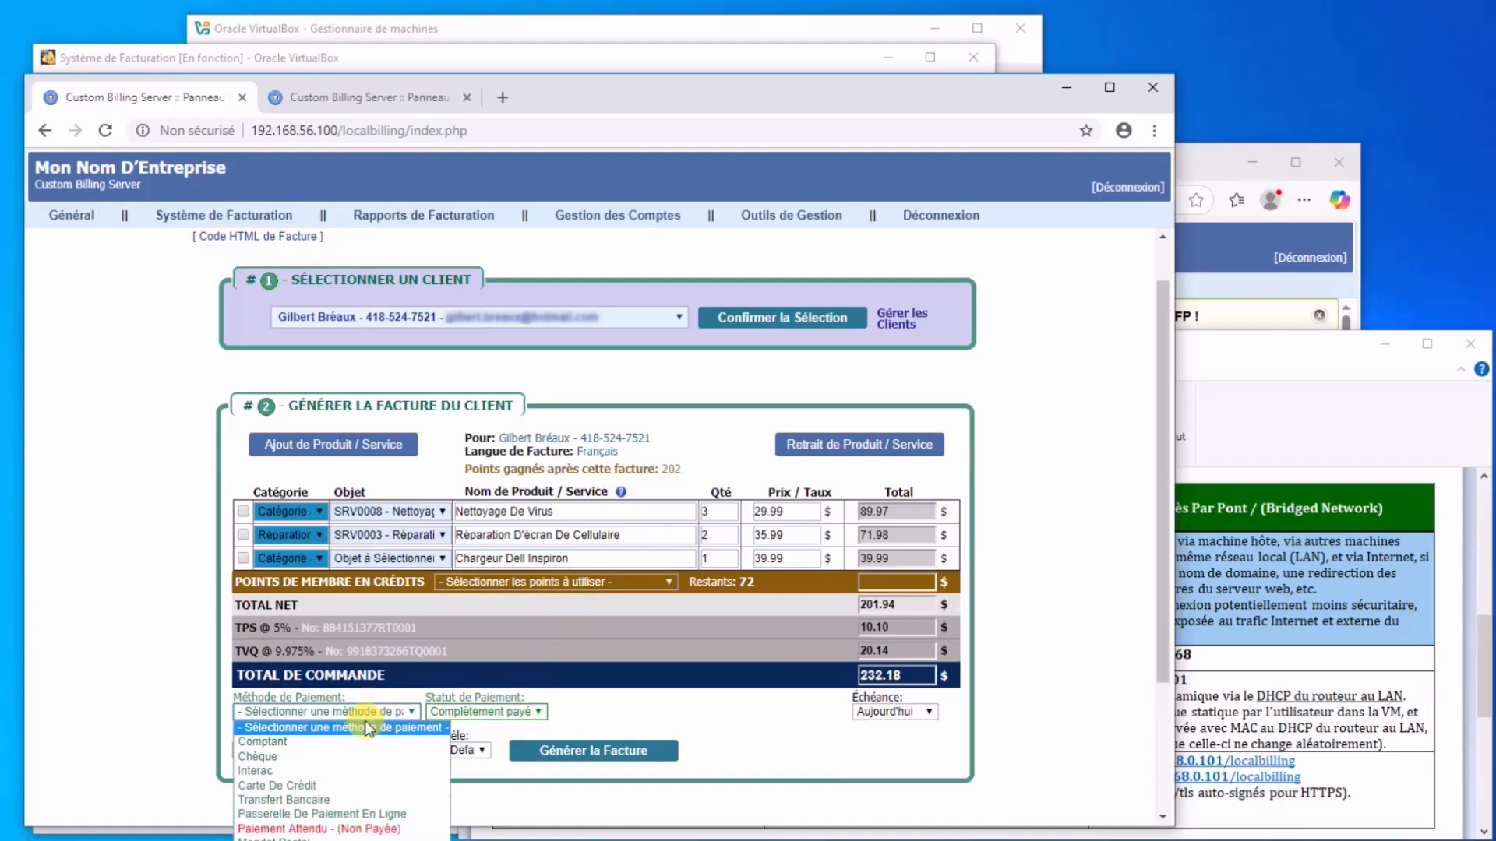
click(351, 738)
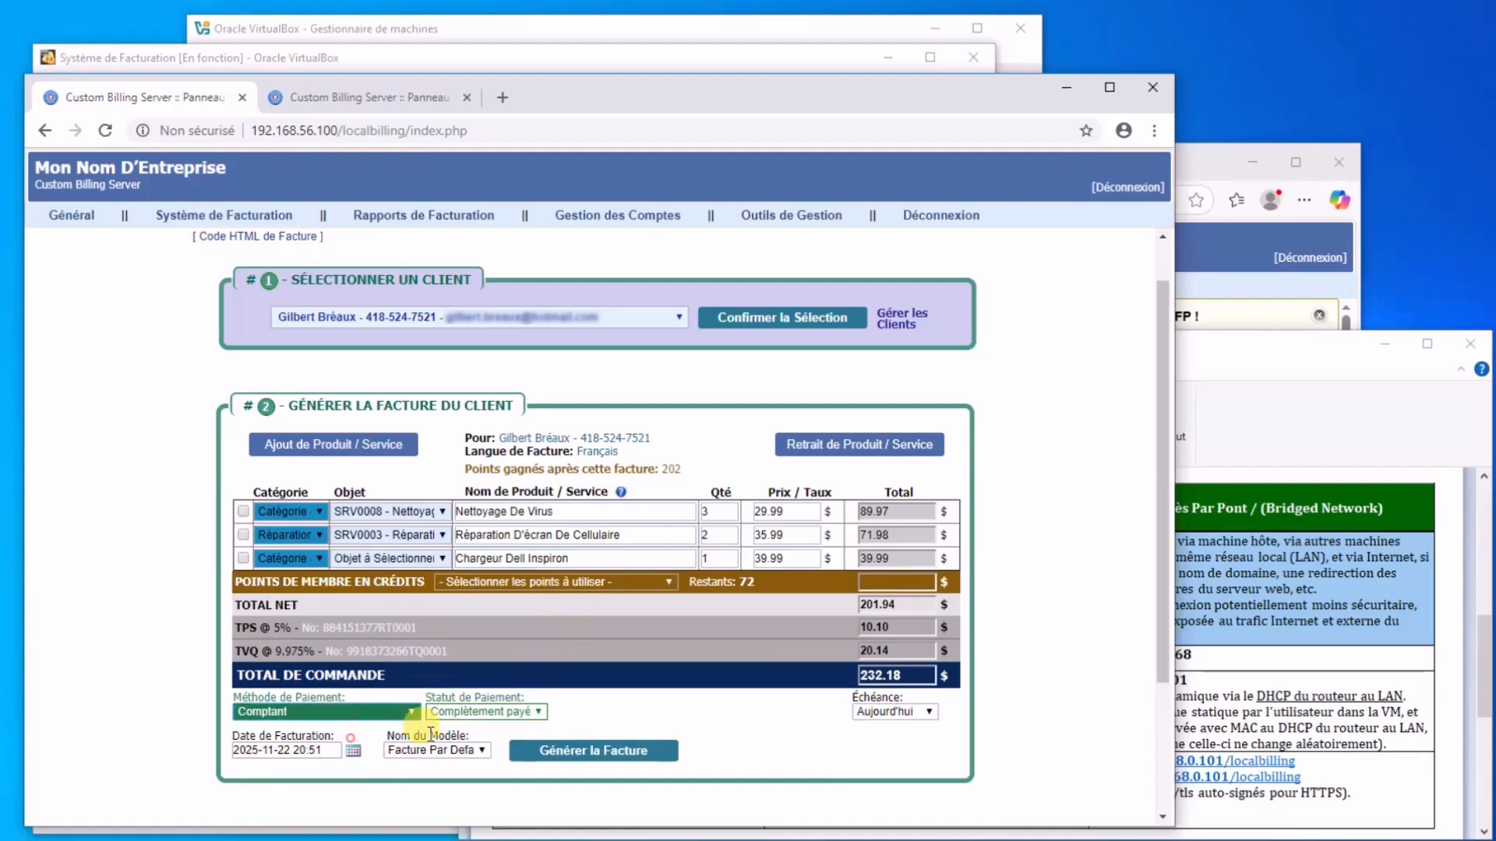
click(581, 752)
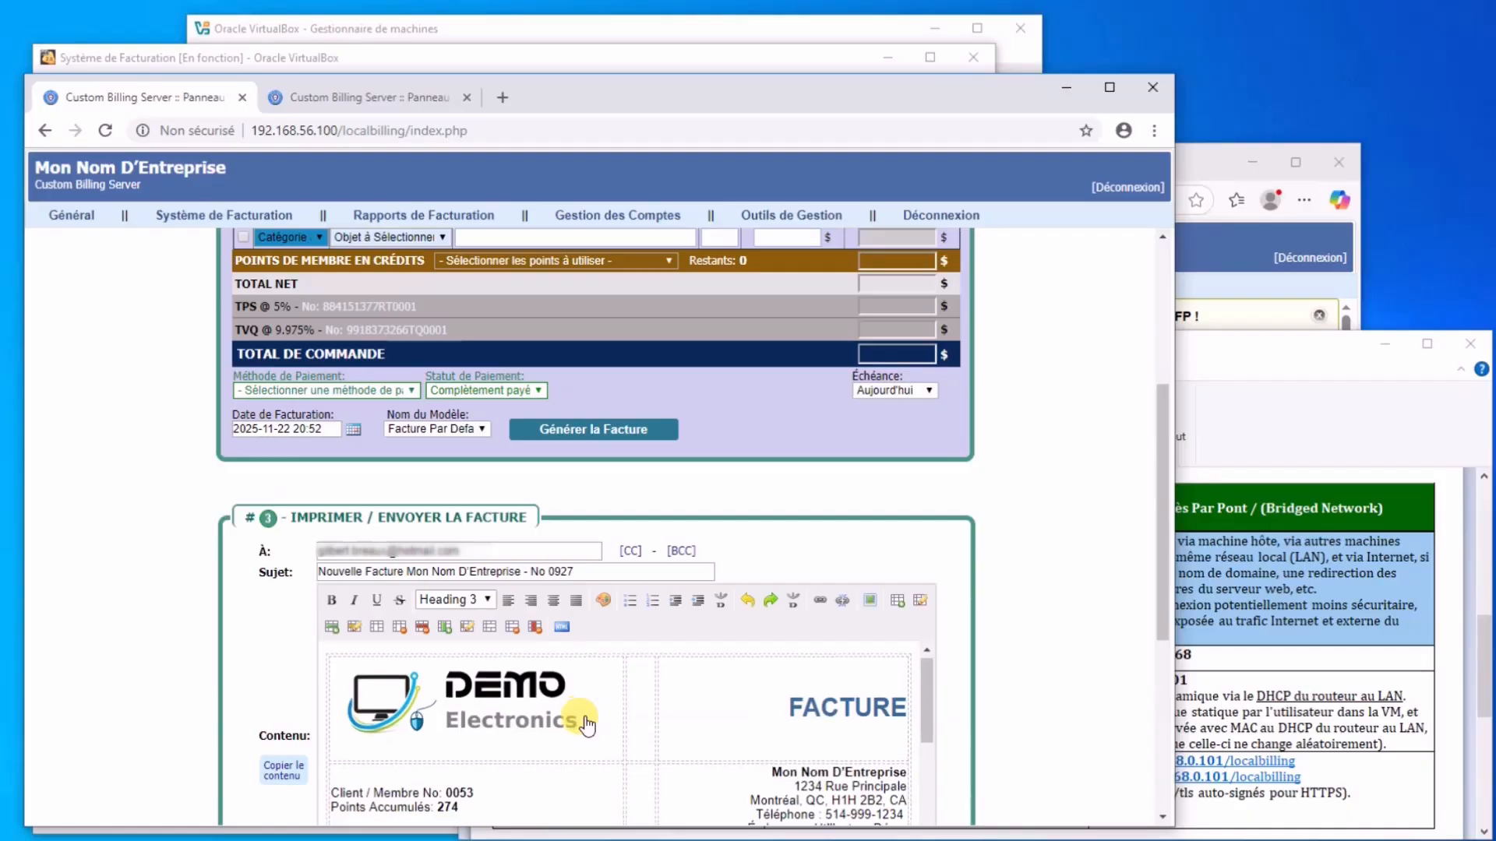
scroll(585, 726, down, 3)
scroll(880, 704, down, 3)
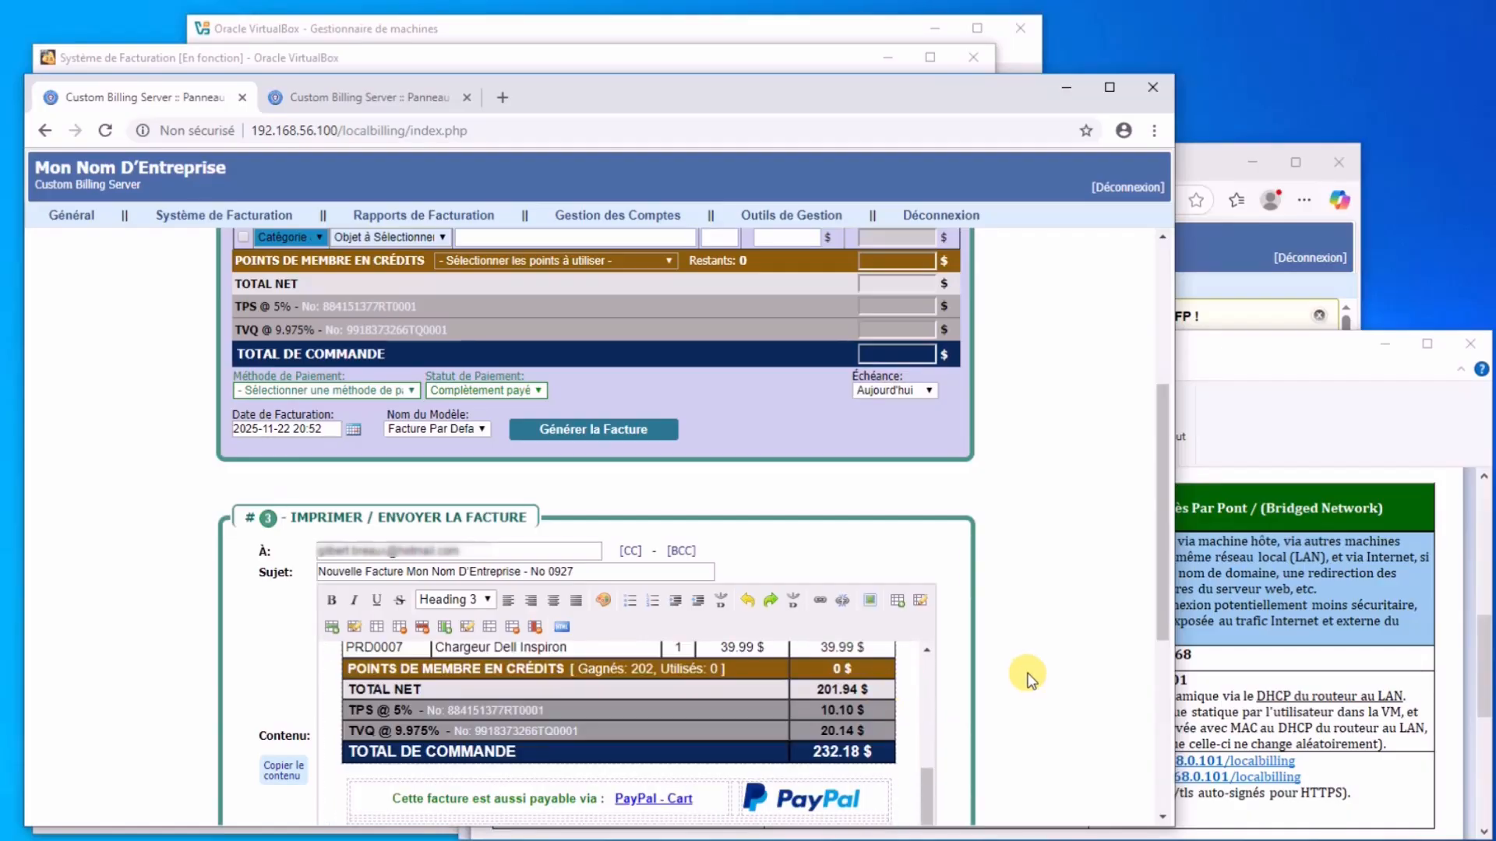
scroll(1025, 678, up, 4)
scroll(1025, 670, down, 9)
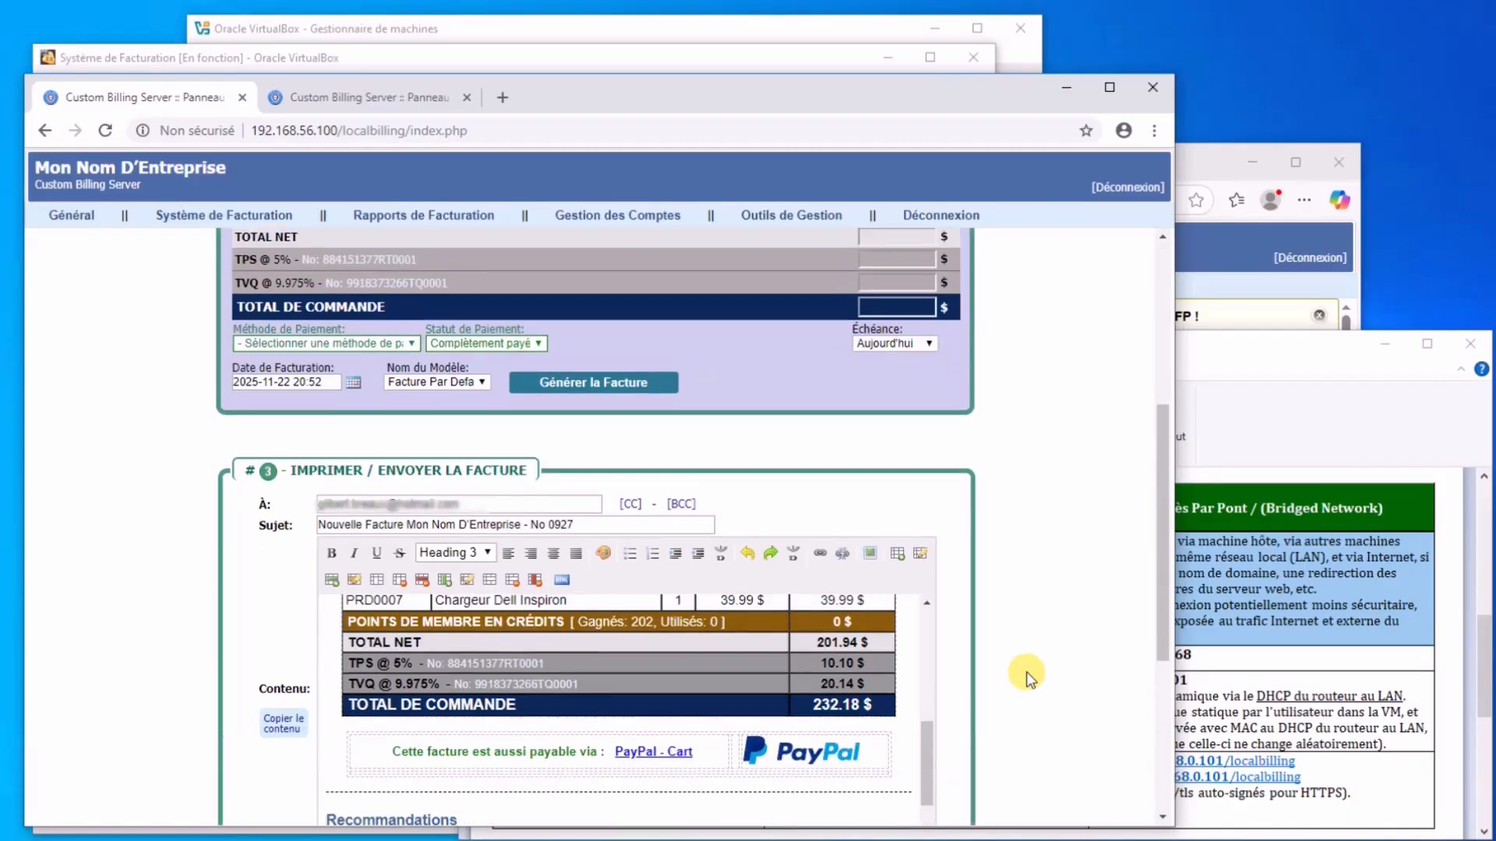
Open the generated invoice in letter format, check the company name in its header and place its window behind the billing page.
click(377, 557)
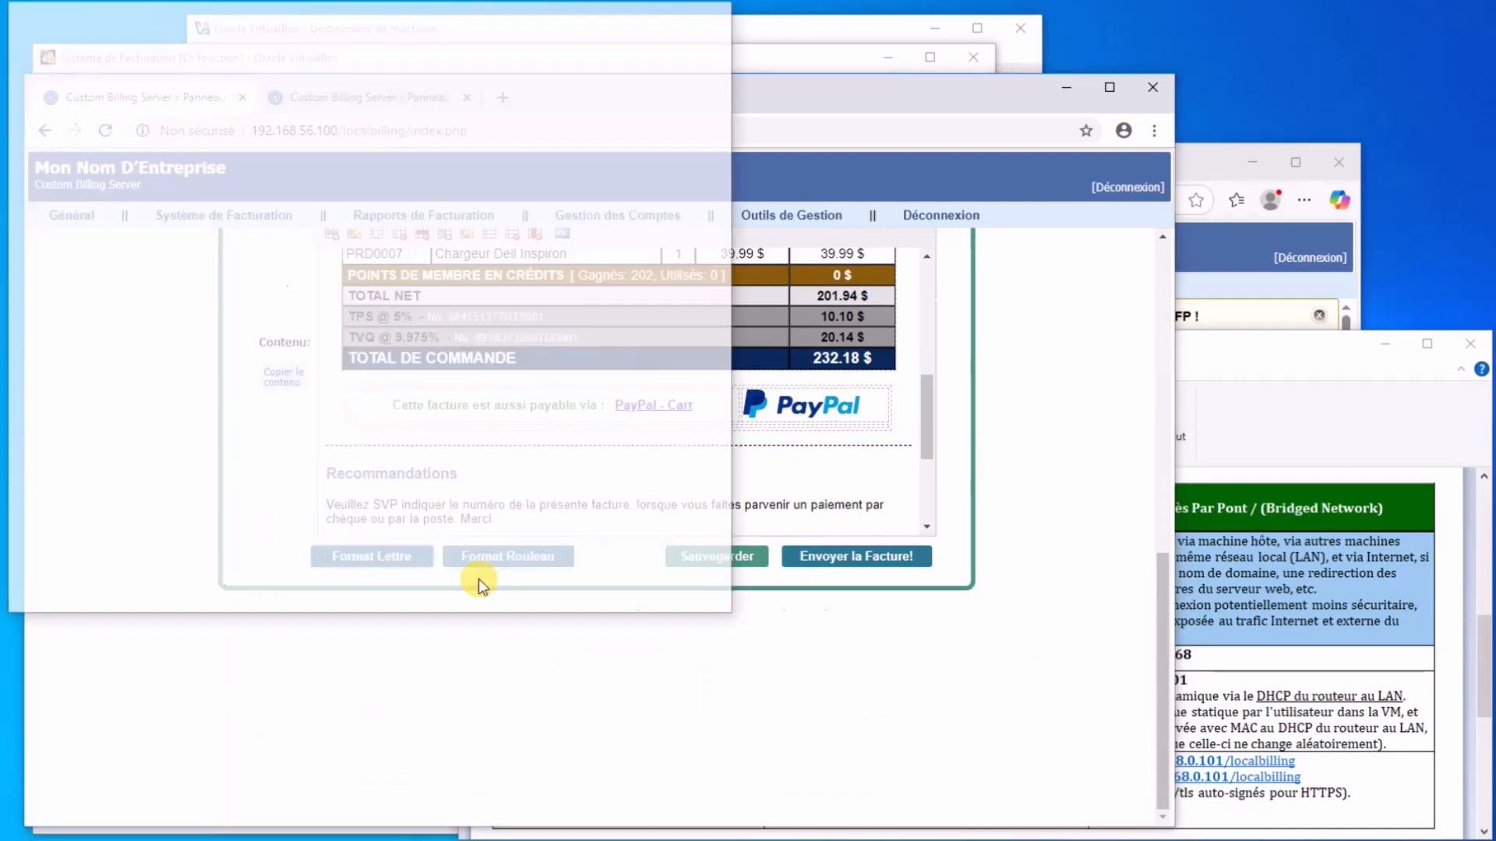
drag(501, 16, 549, 91)
drag(586, 274, 759, 273)
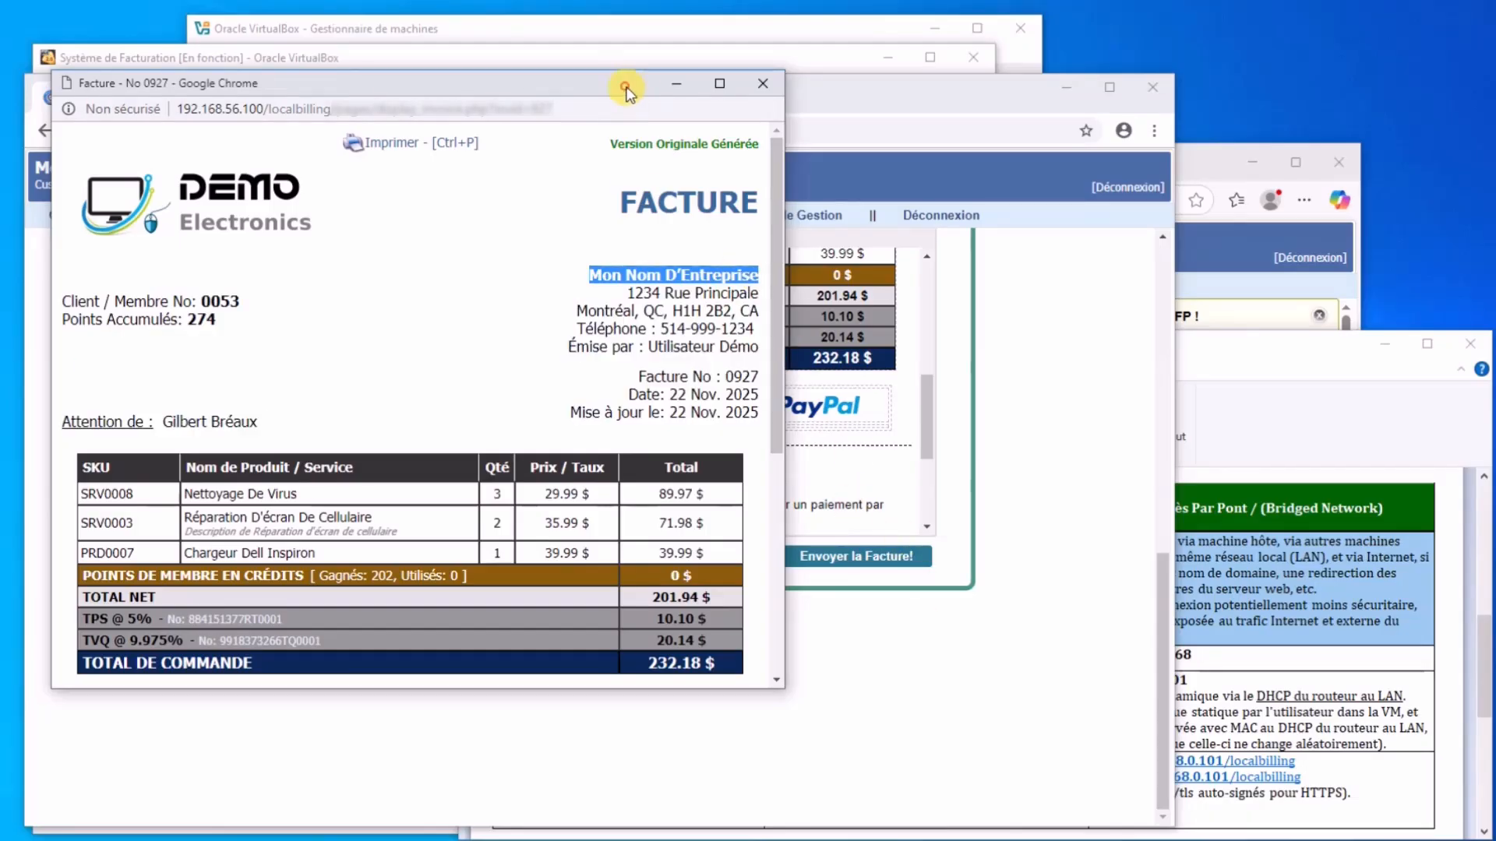
drag(627, 92, 603, 63)
click(829, 596)
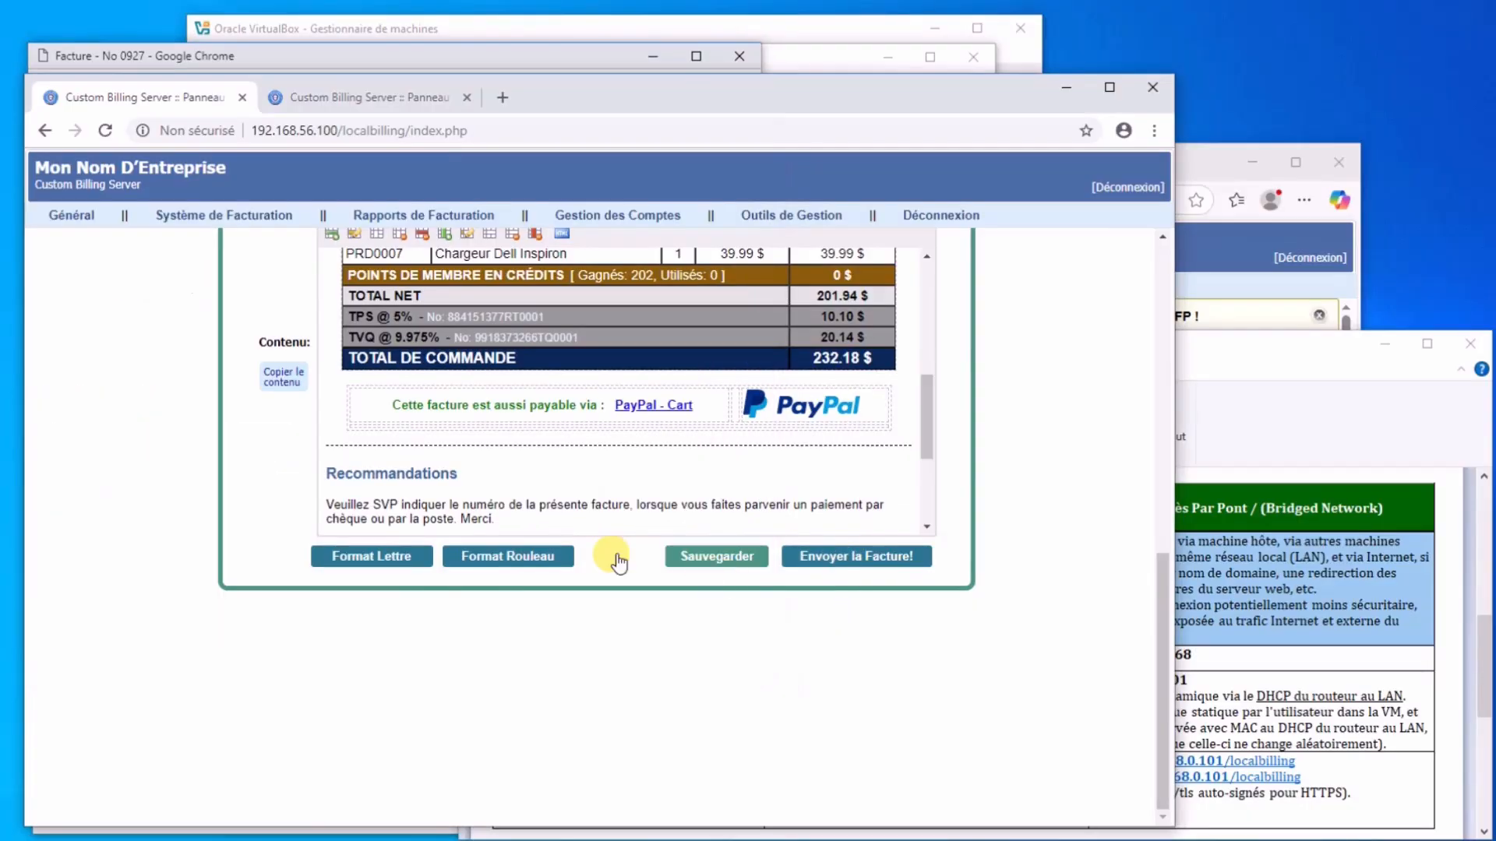
Open the invoice in roll format beside the taller letter-format window and check the company name on the receipt.
click(504, 556)
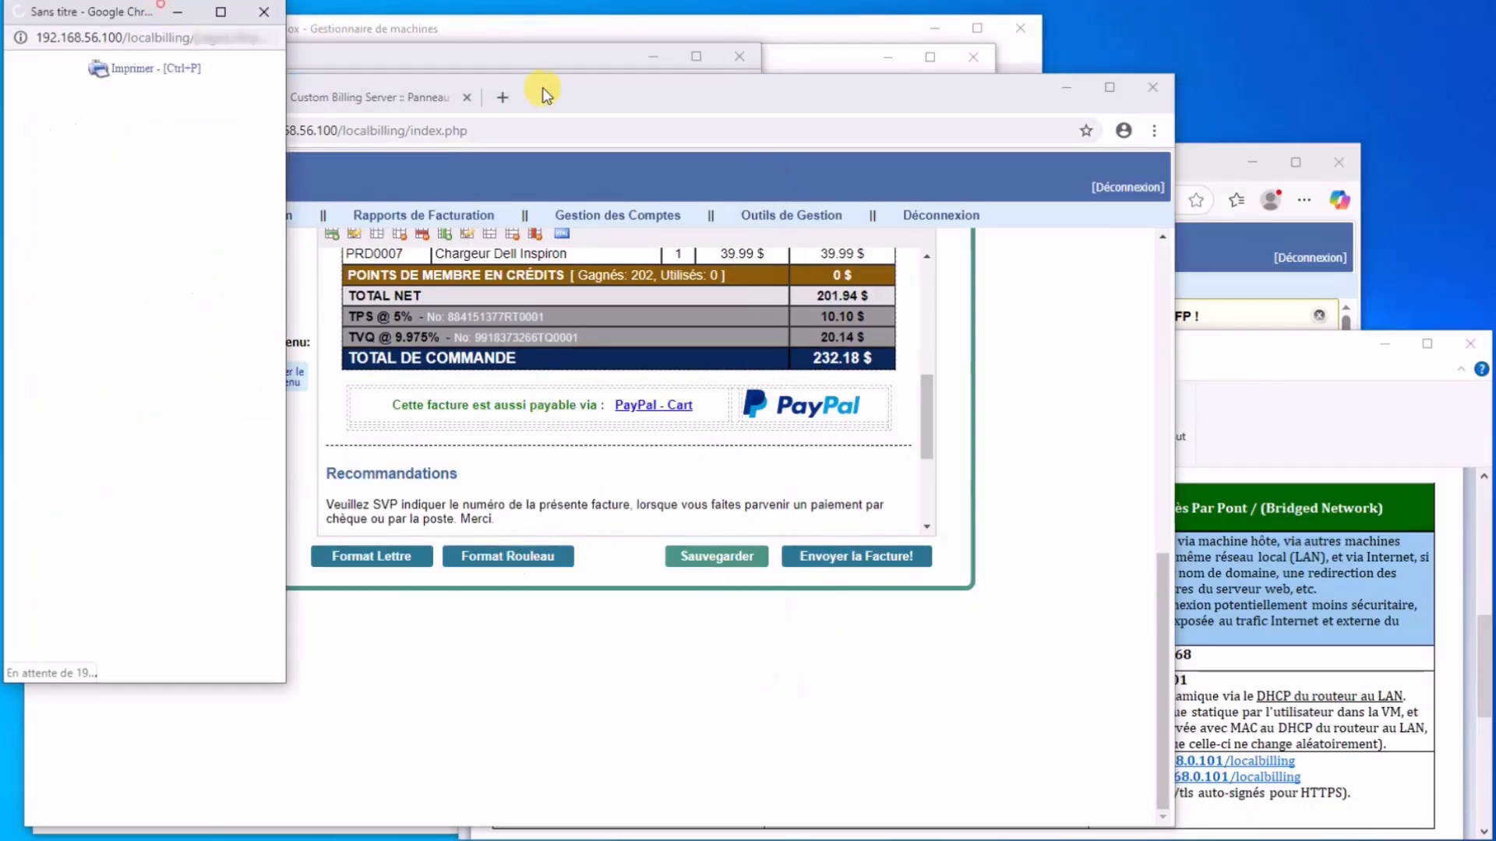
drag(545, 91, 968, 53)
click(558, 56)
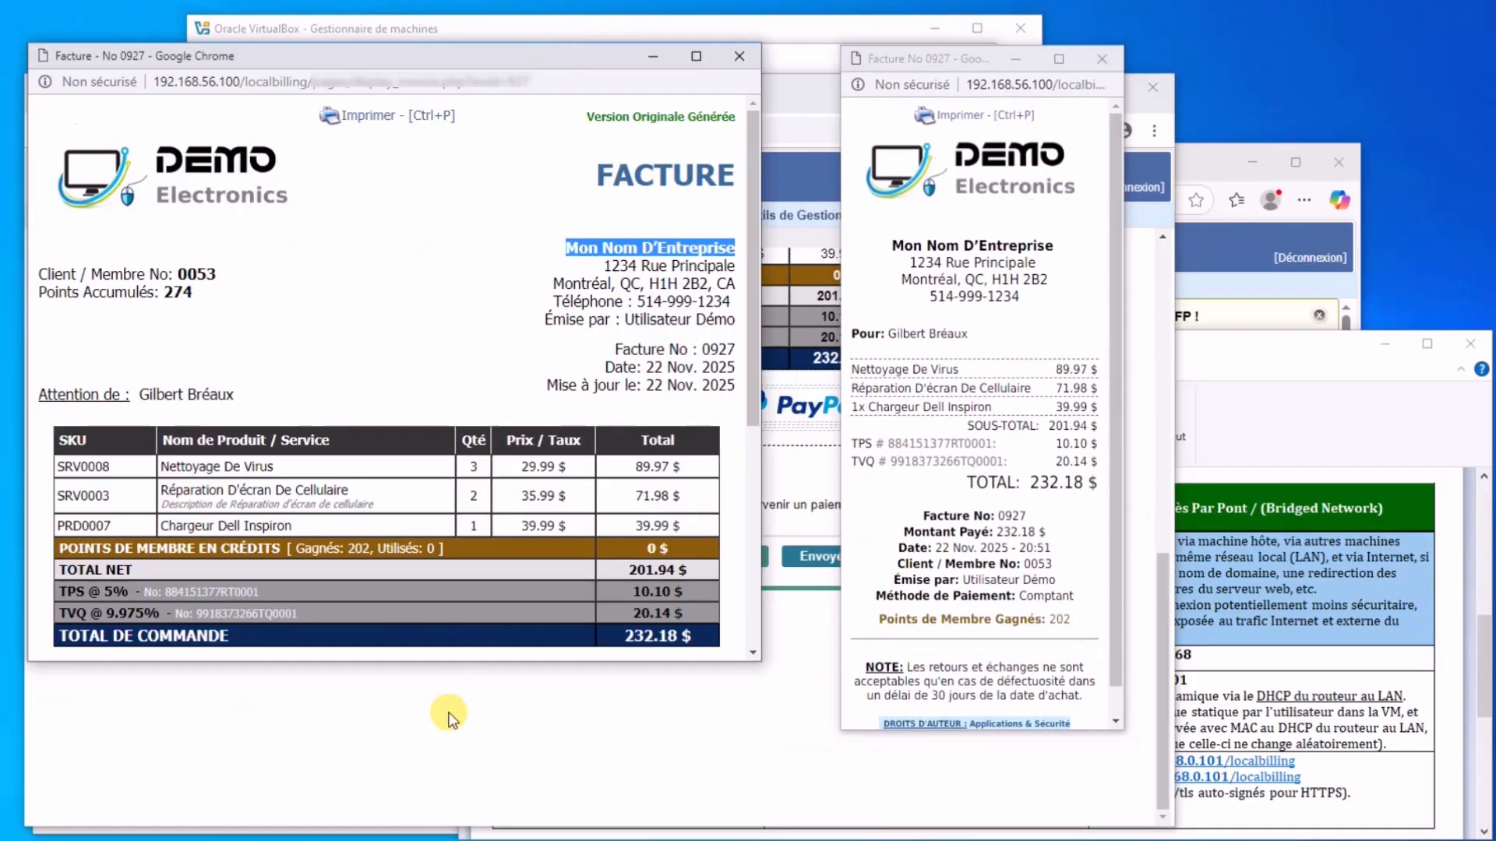
drag(437, 660, 420, 824)
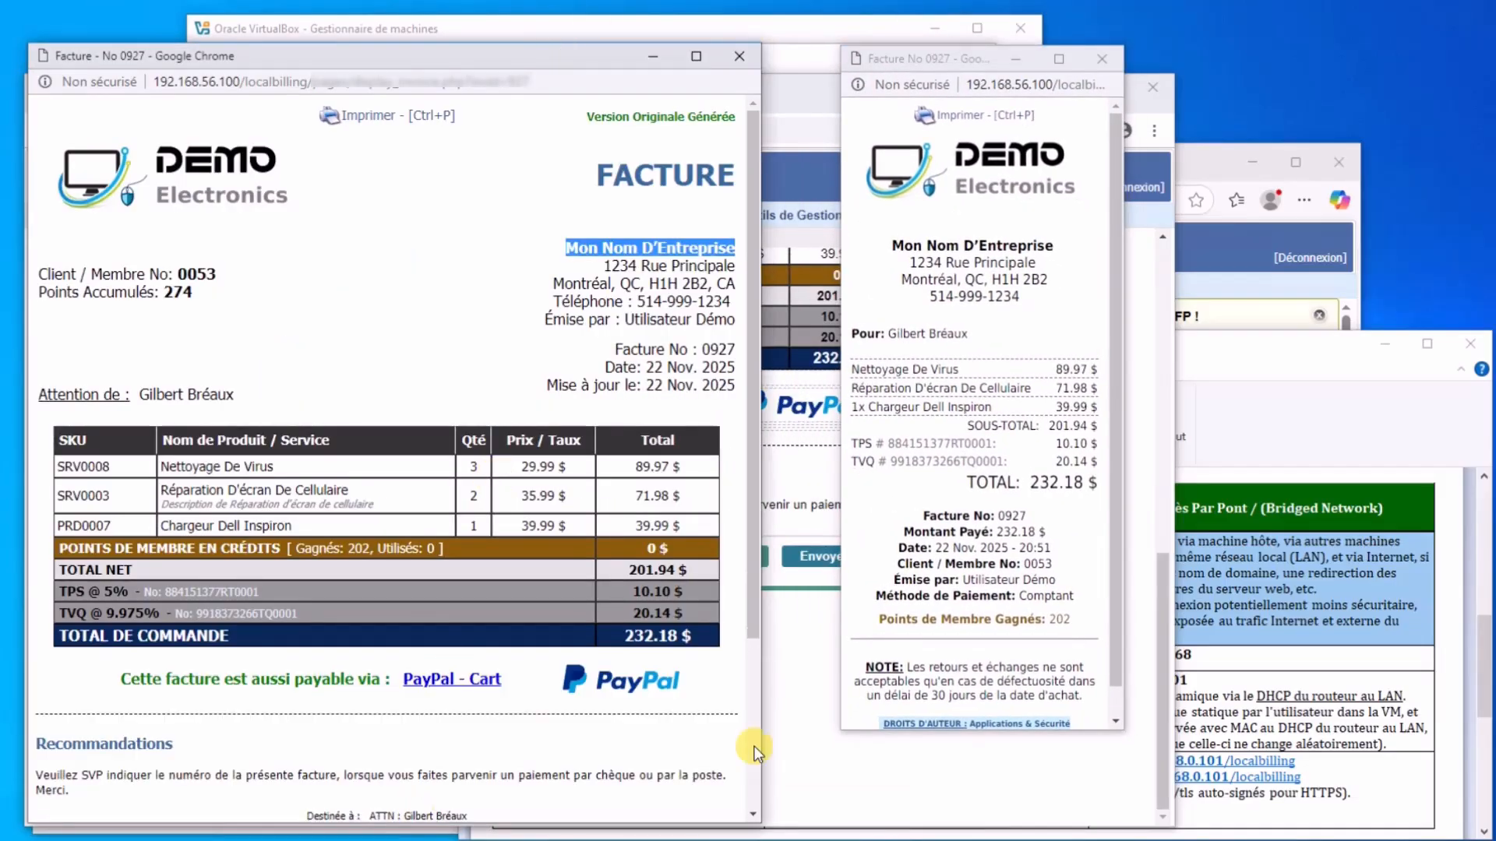
click(1042, 244)
drag(1042, 244, 889, 245)
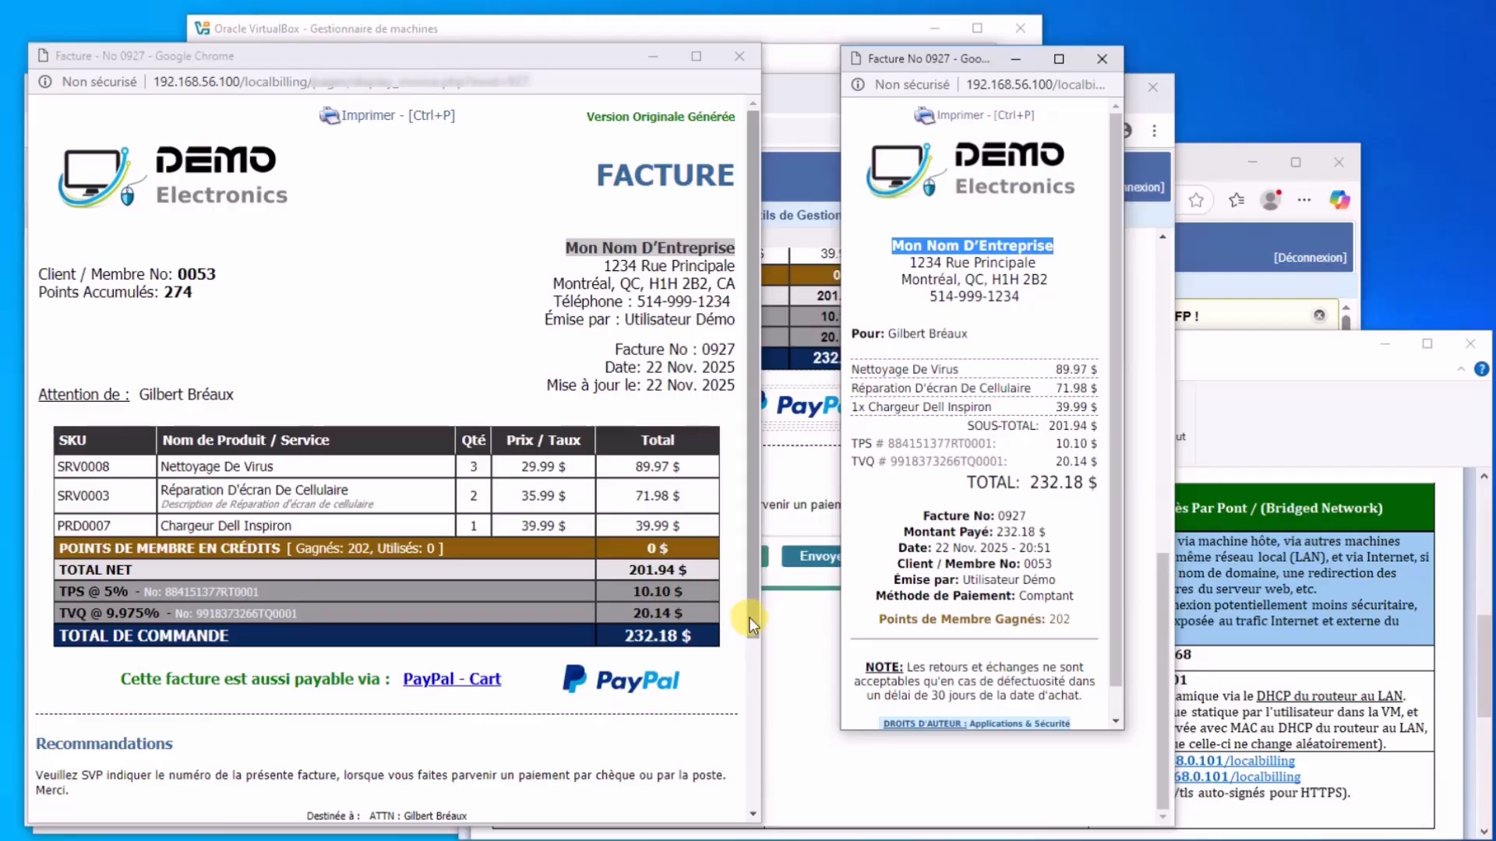
Save the invoice and log out of the billing system, leaving the letter and roll previews in front.
click(845, 779)
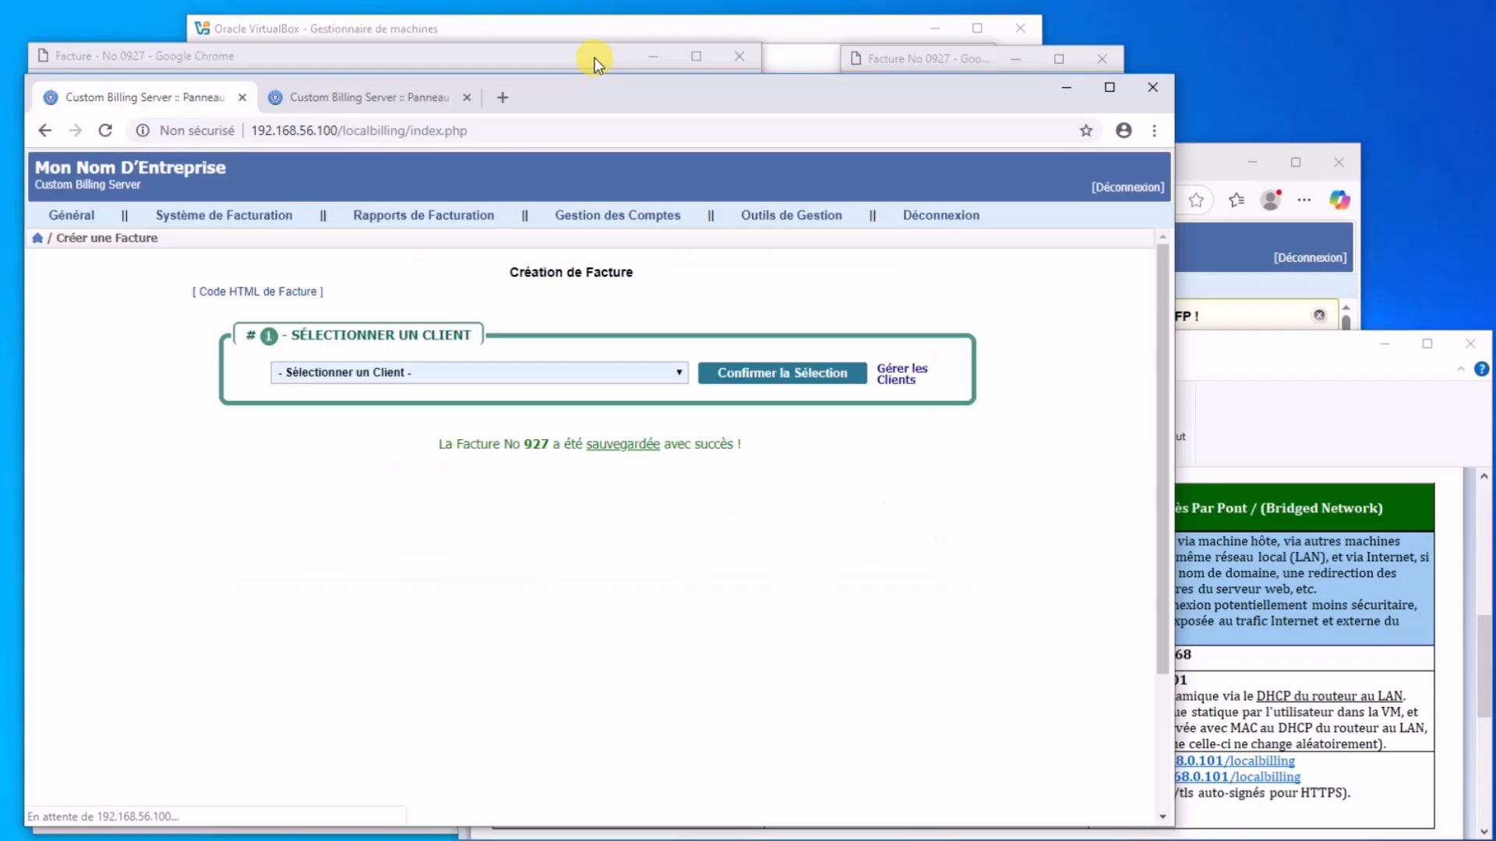
click(1134, 187)
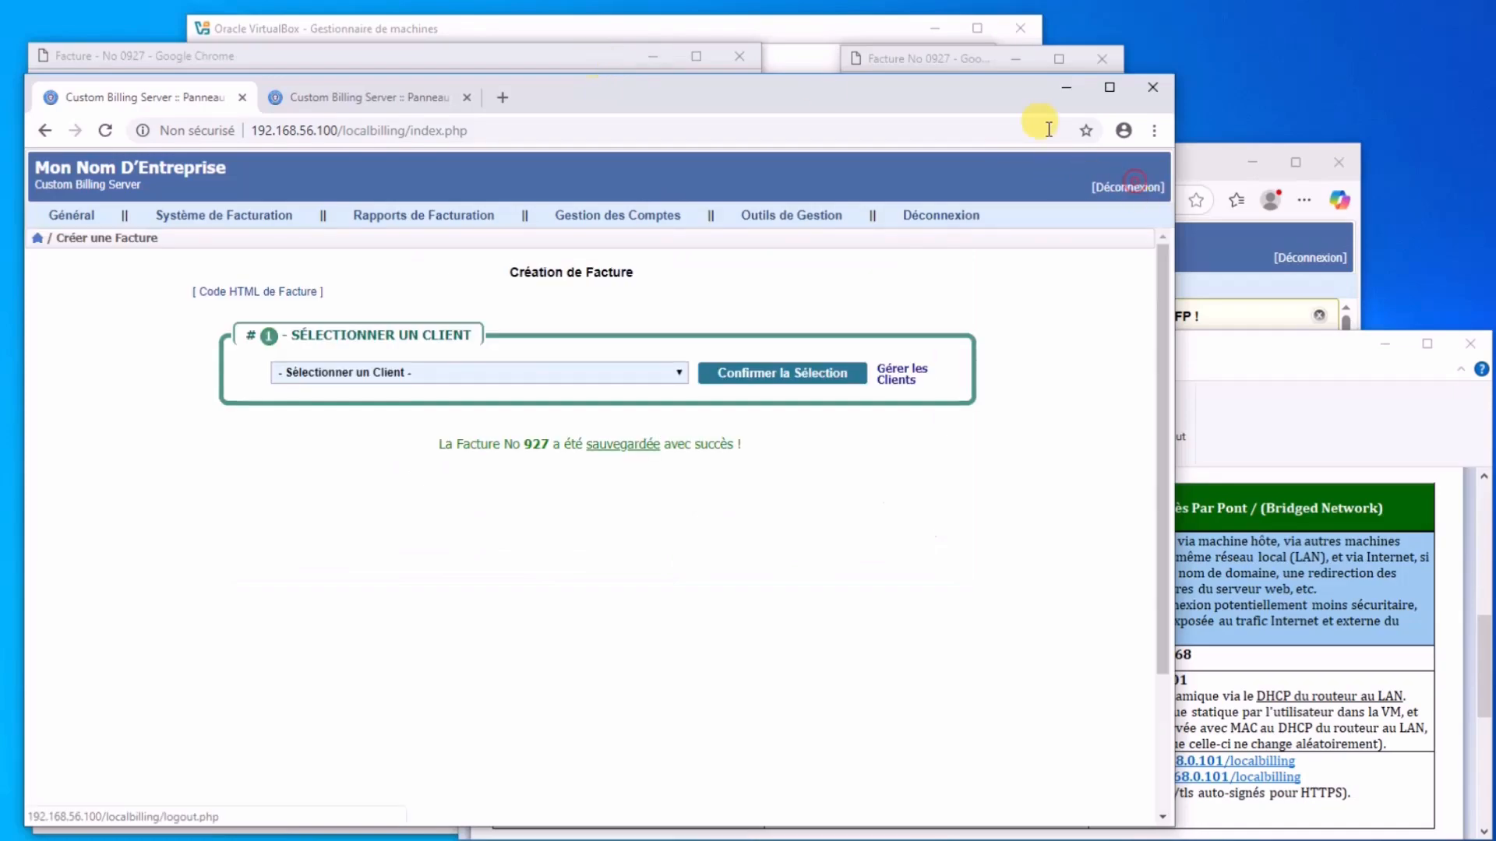
click(943, 60)
click(609, 59)
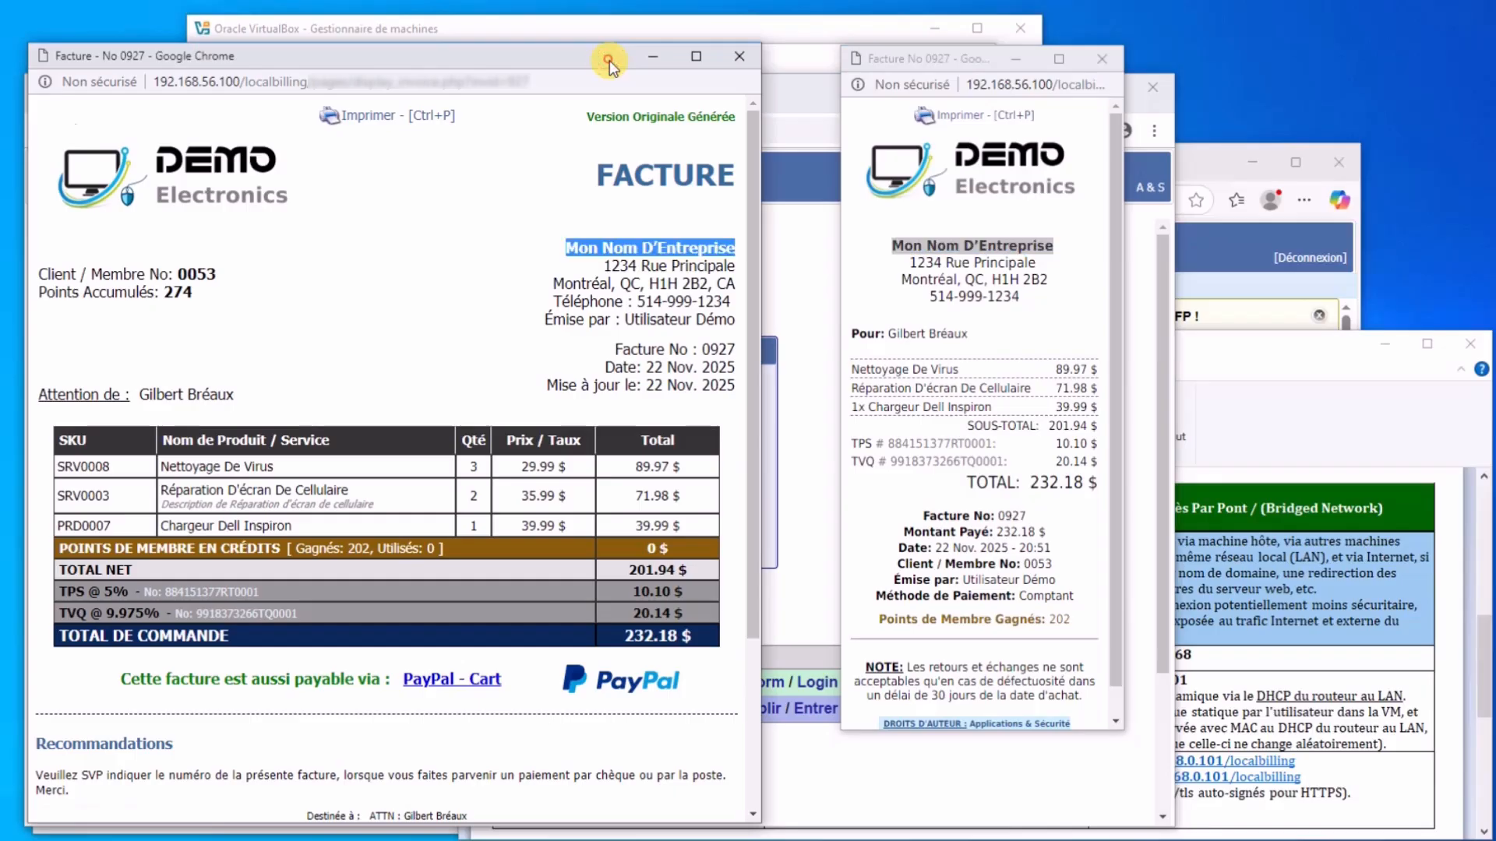